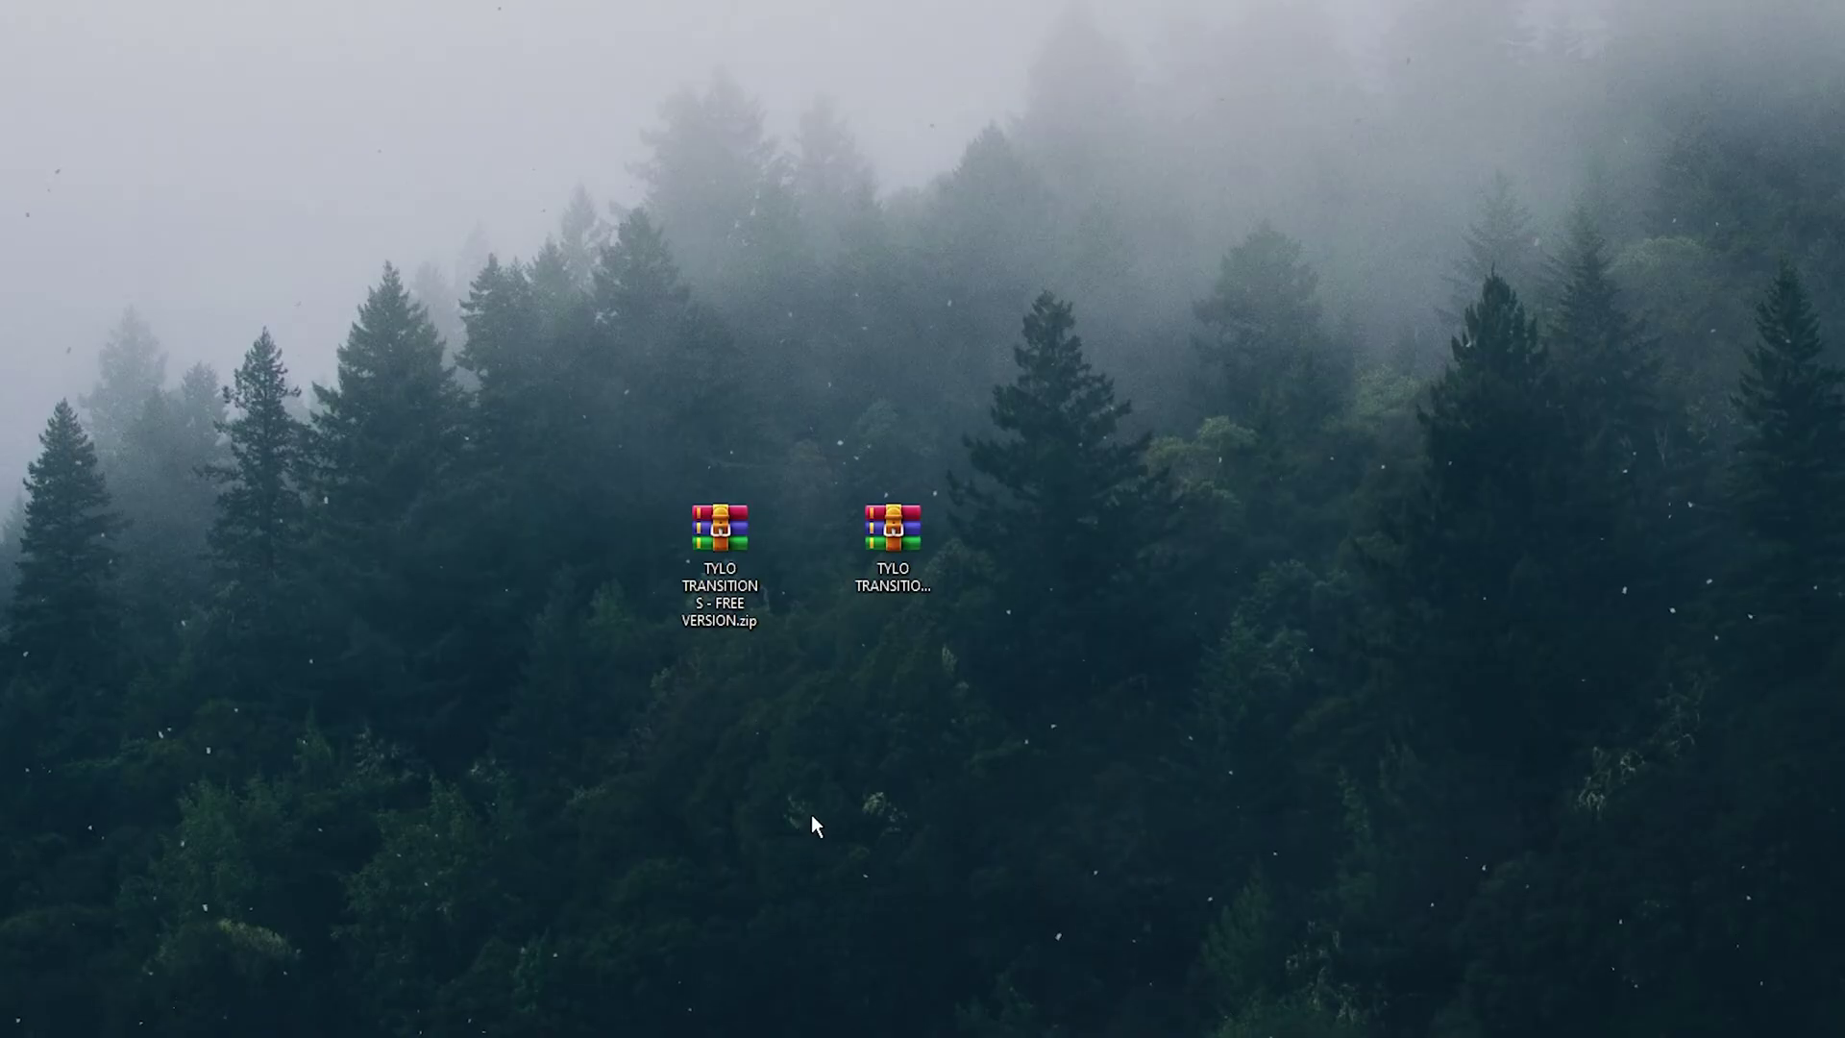
{"action": "left_click_drag", "start_coordinate": [962, 441], "coordinate": [572, 684]}
{"action": "left_click_drag", "start_coordinate": [570, 409], "coordinate": [764, 681]}
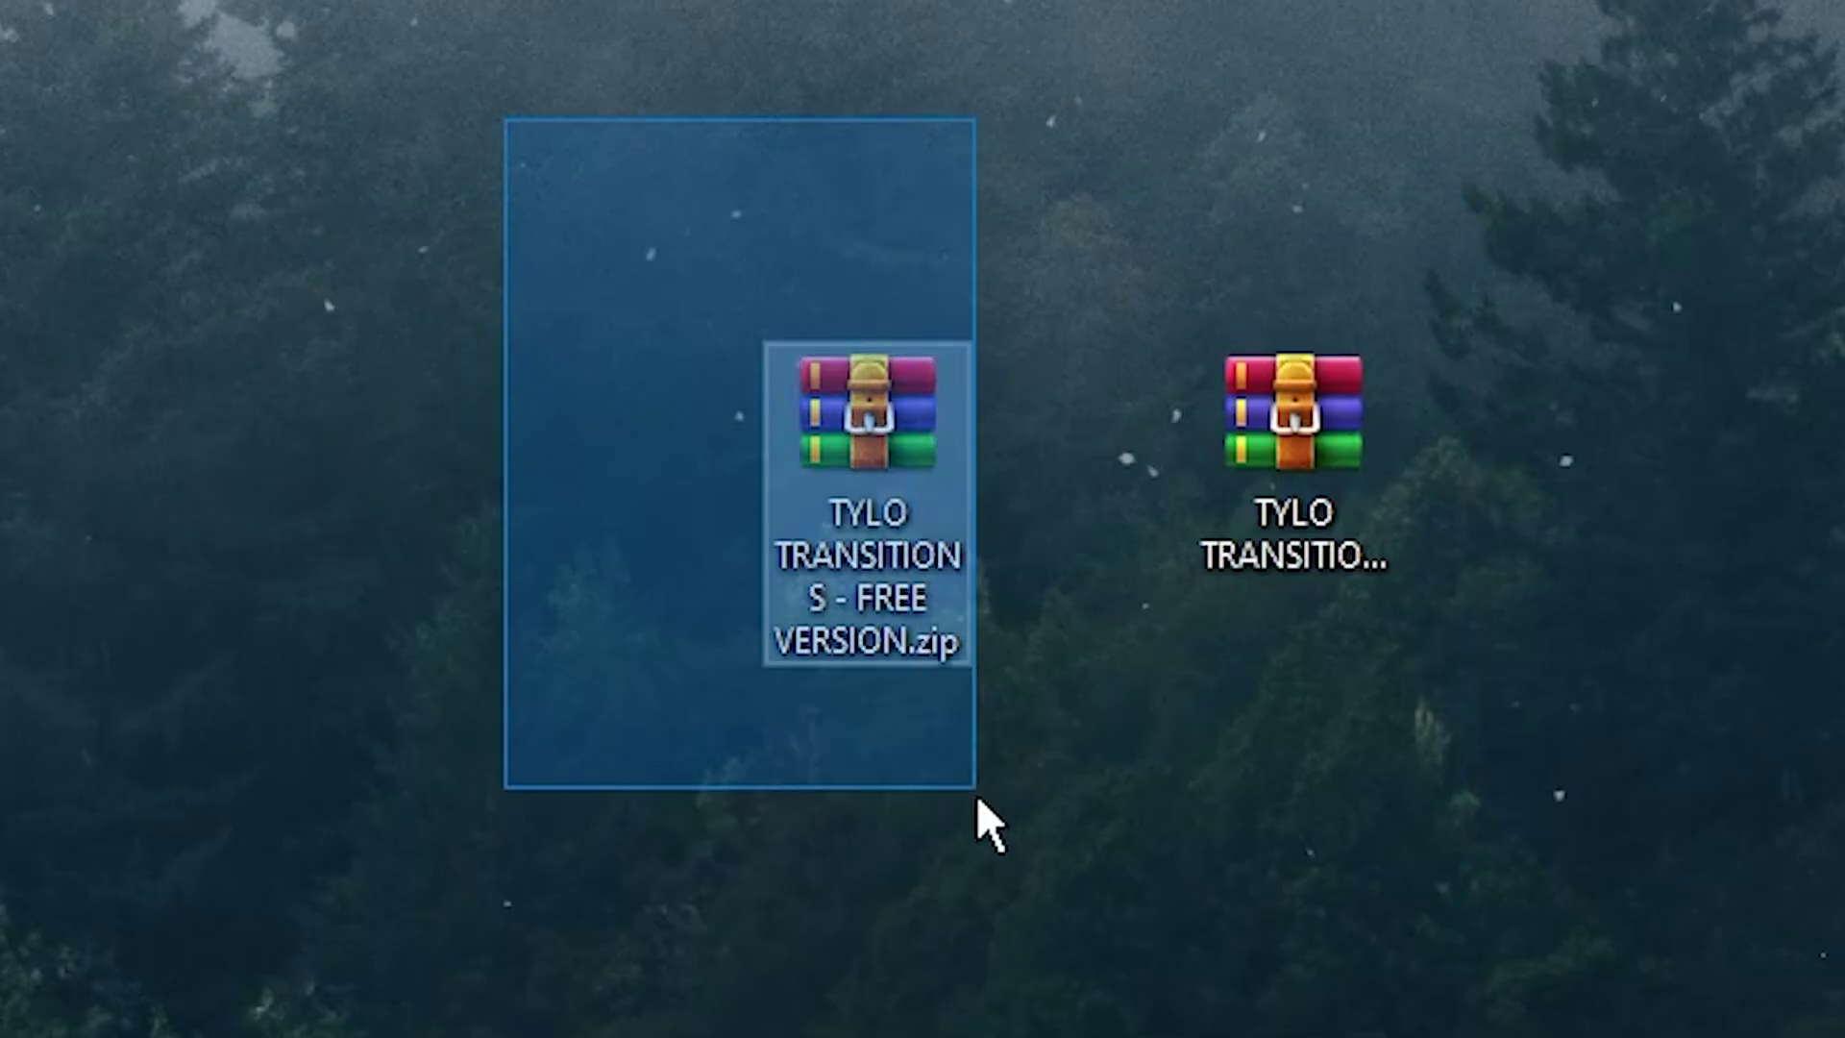
{"action": "left_click_drag", "start_coordinate": [976, 793], "coordinate": [970, 786]}
{"action": "left_click_drag", "start_coordinate": [1770, 90], "coordinate": [1213, 657]}
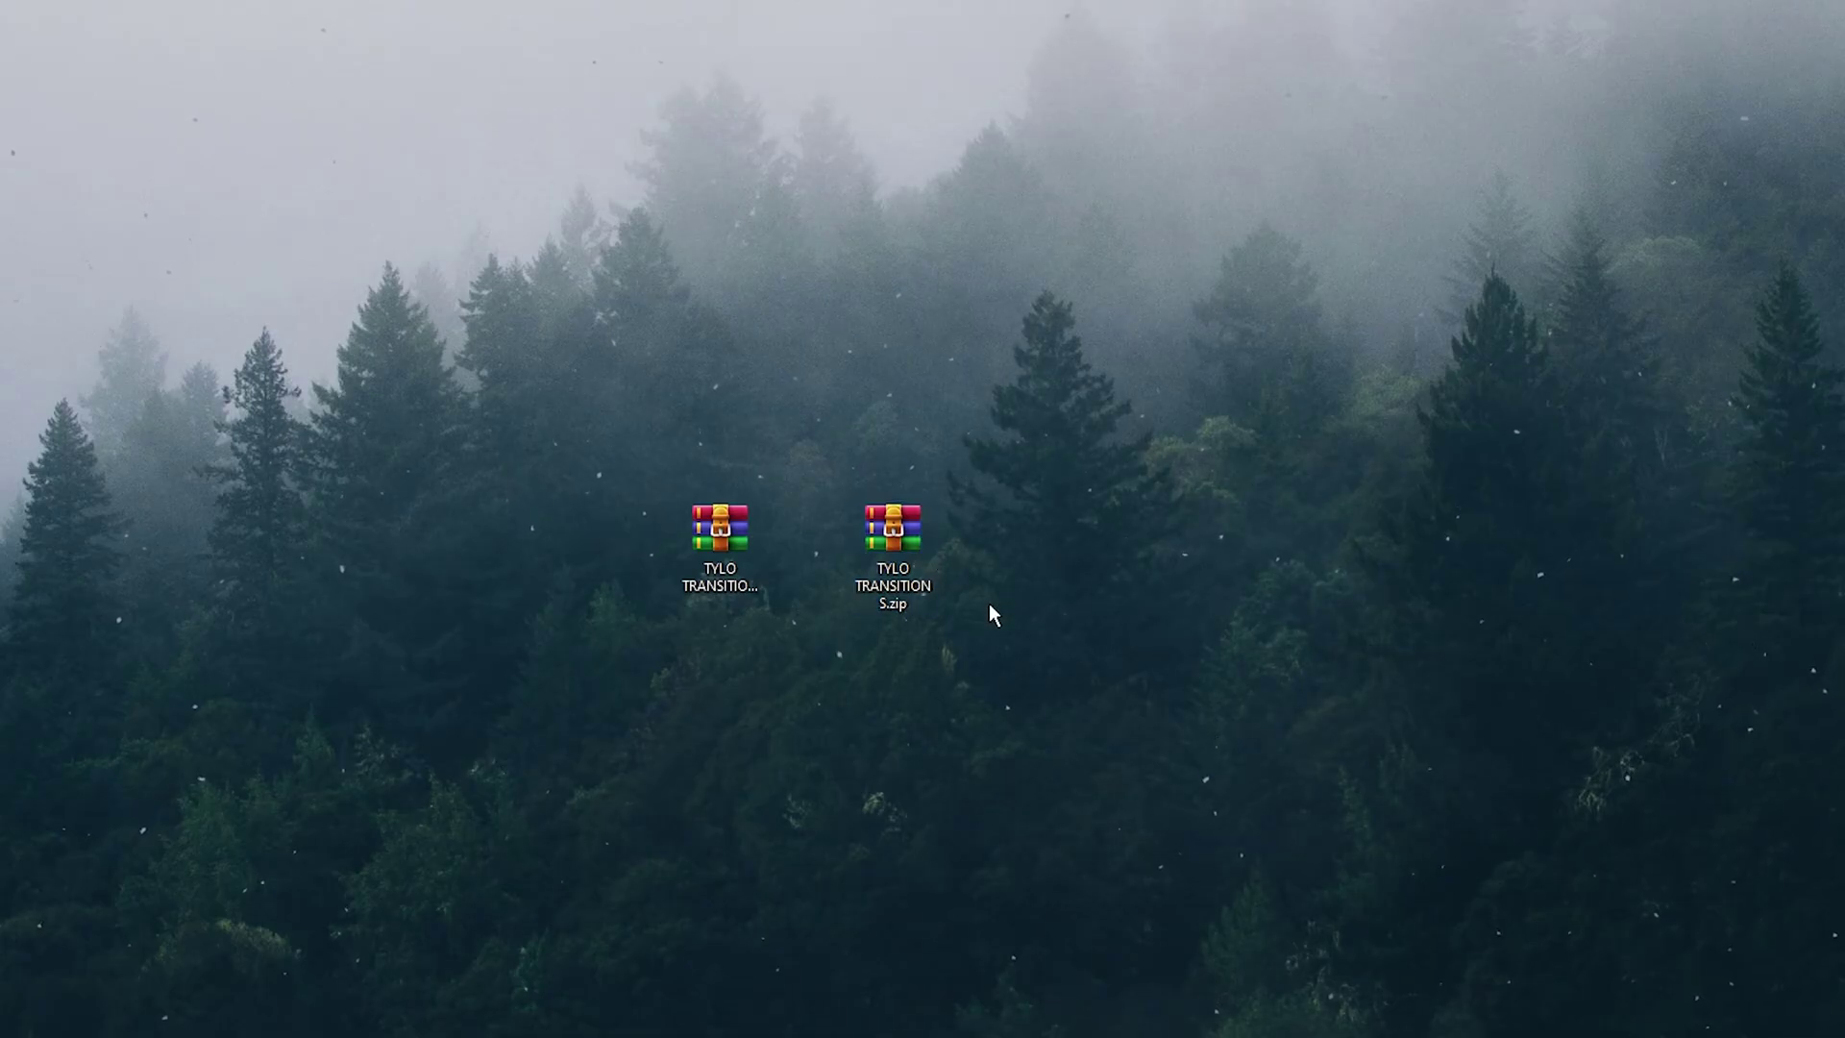
Extract TYLO TRANSITIONS.zip into a TYLO TRANSITIONS folder on the desktop with the default extraction options.
{"action": "right_click", "coordinate": [909, 527]}
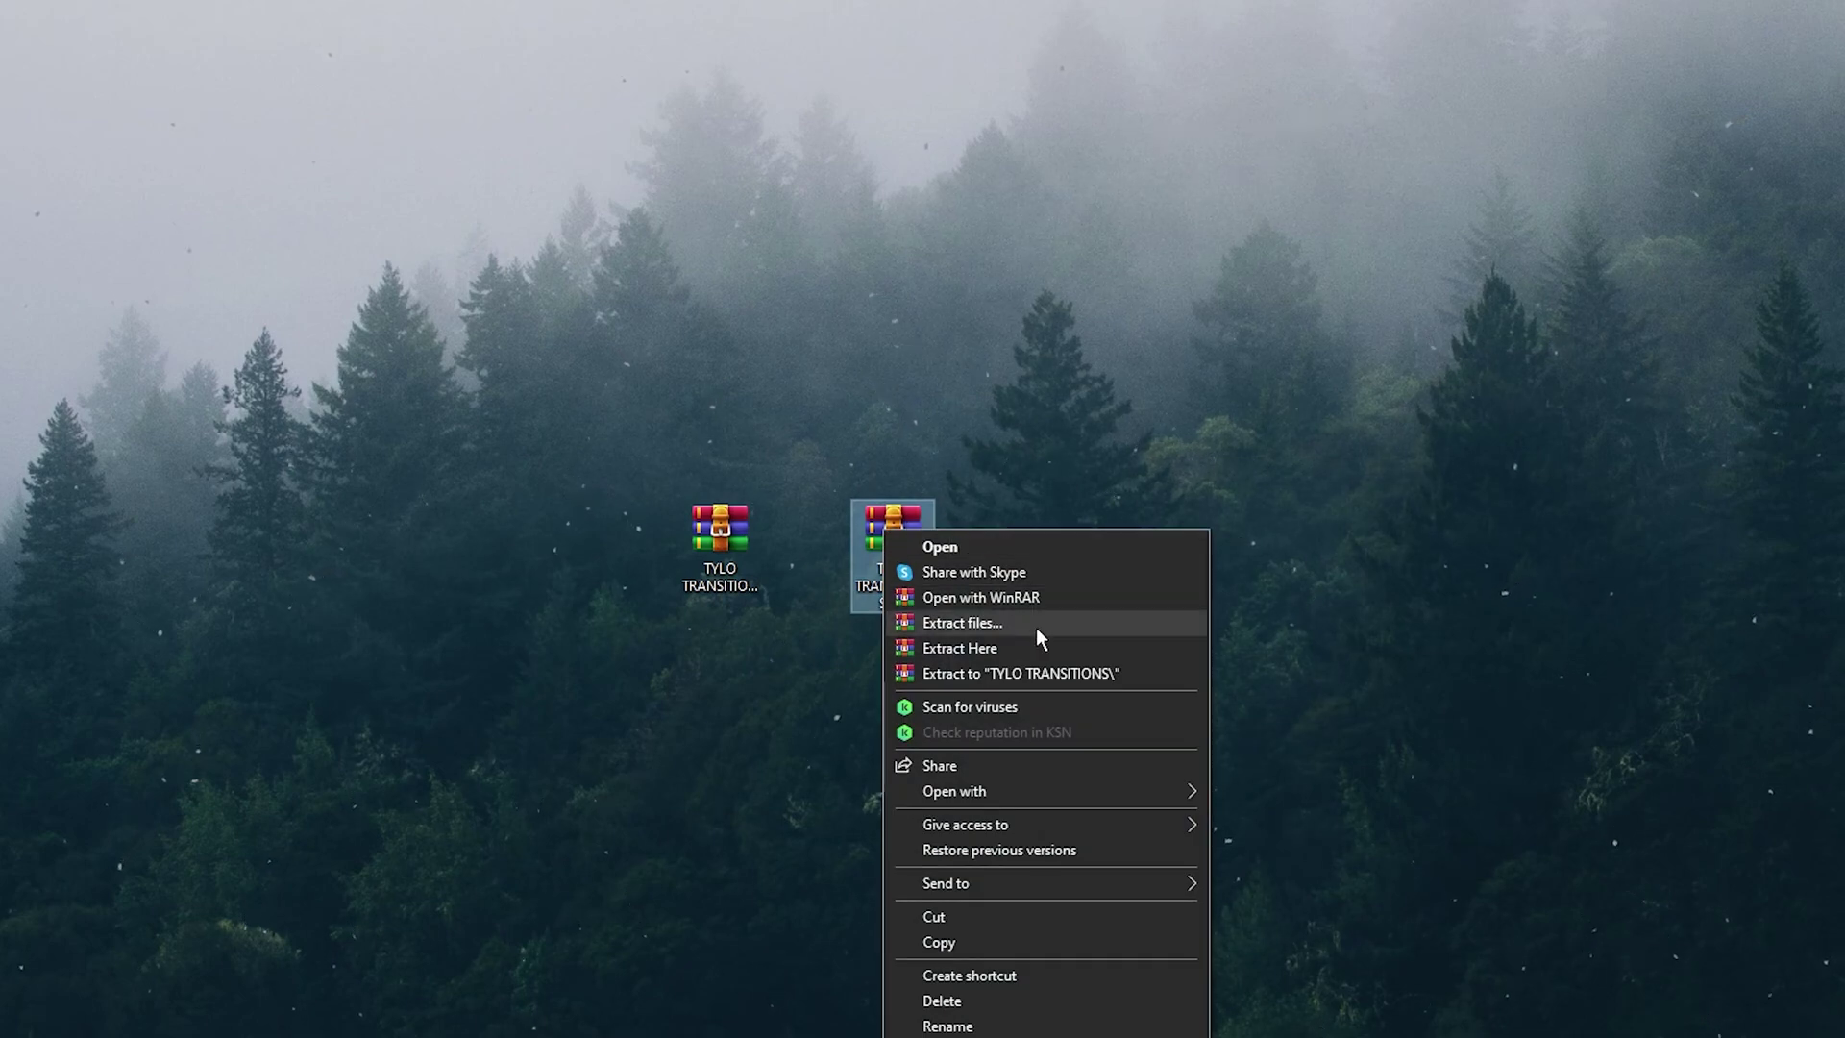
{"action": "left_click", "coordinate": [1000, 623]}
{"action": "left_click_drag", "start_coordinate": [885, 281], "coordinate": [1202, 342]}
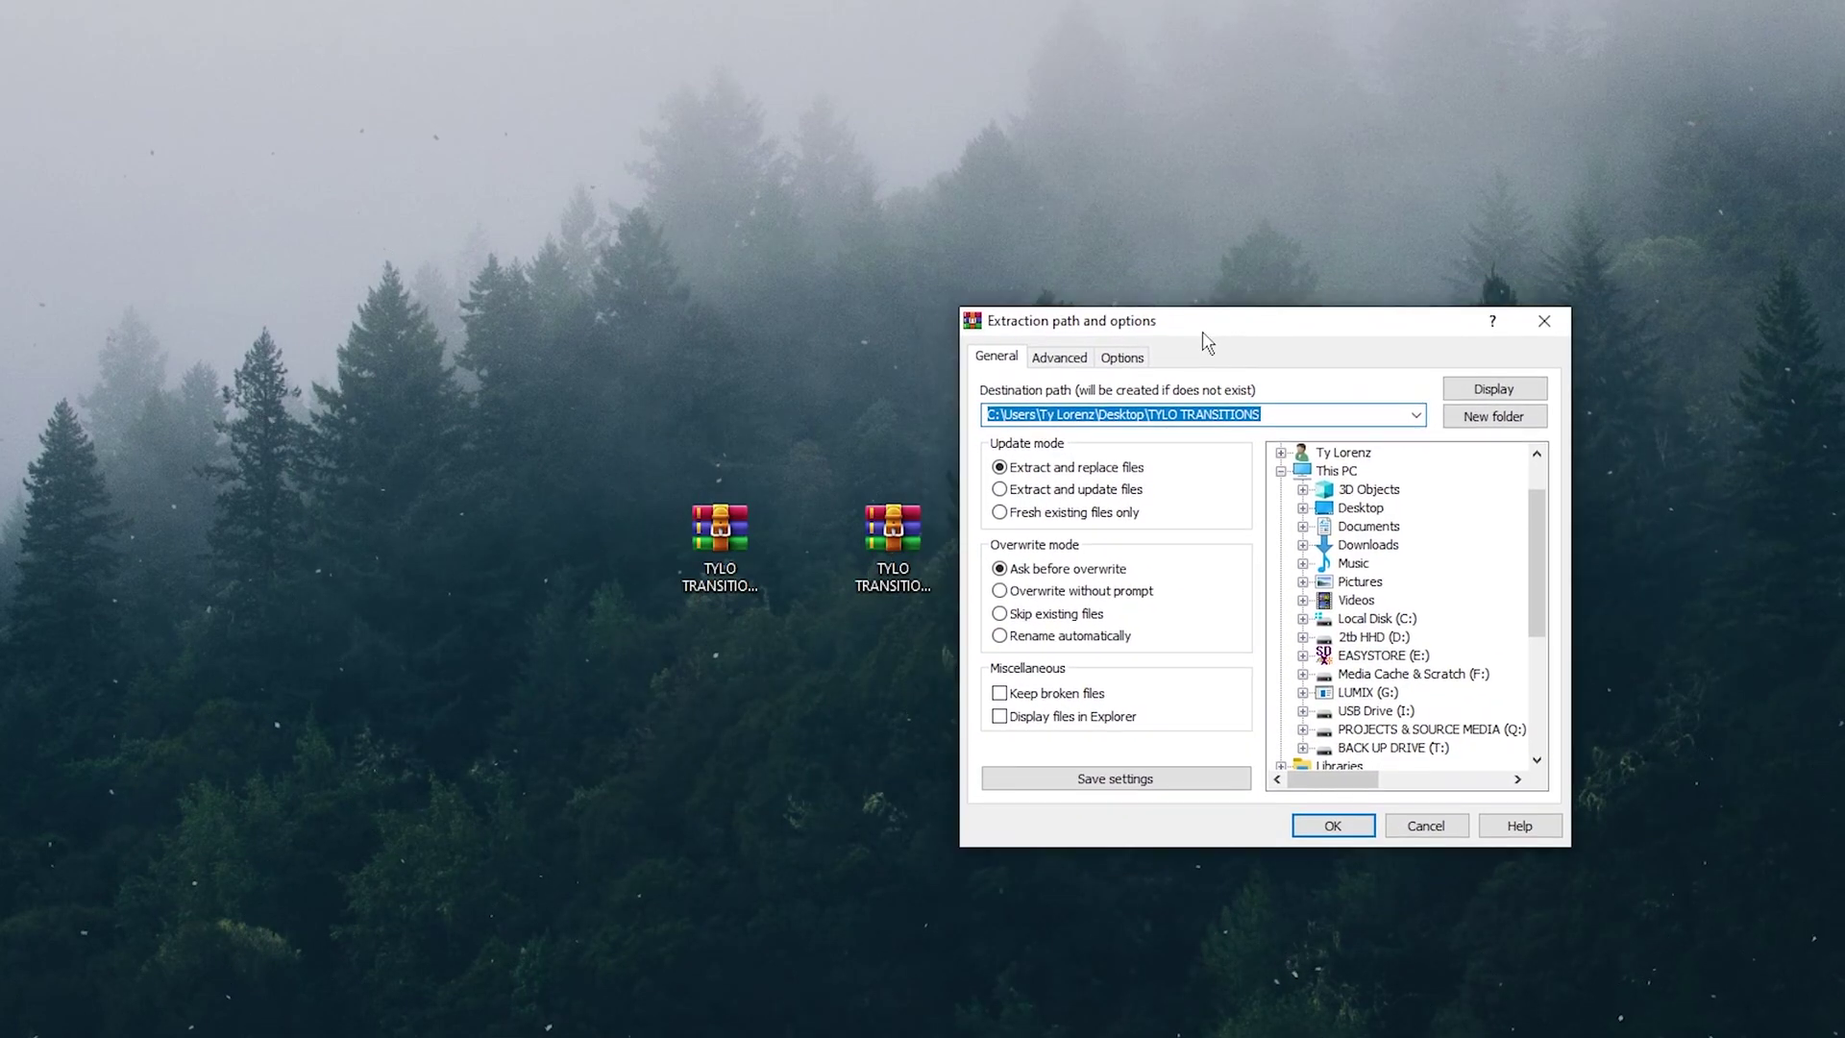
{"action": "left_click", "coordinate": [1332, 826]}
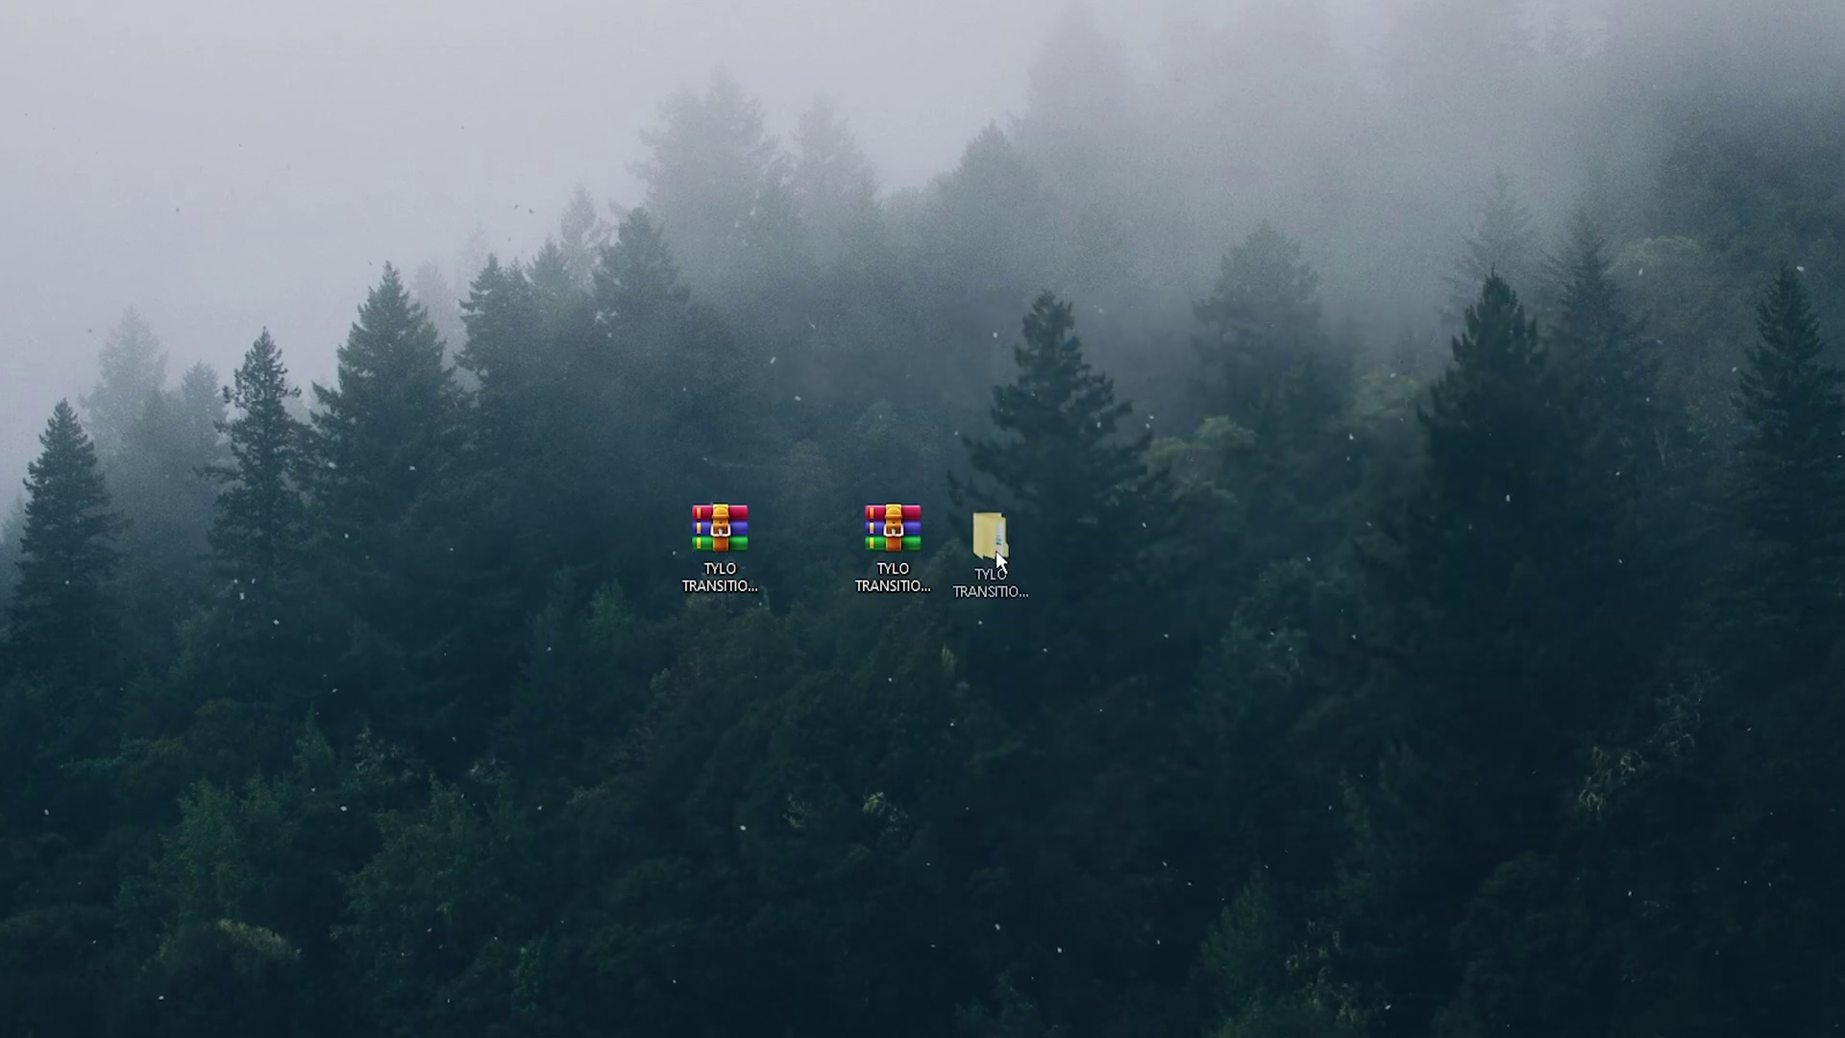
Look through the extracted TYLO TRANSITIONS folder and its EFFECT OVERLAYS subfolder, and close the window.
{"action": "left_click", "coordinate": [996, 553]}
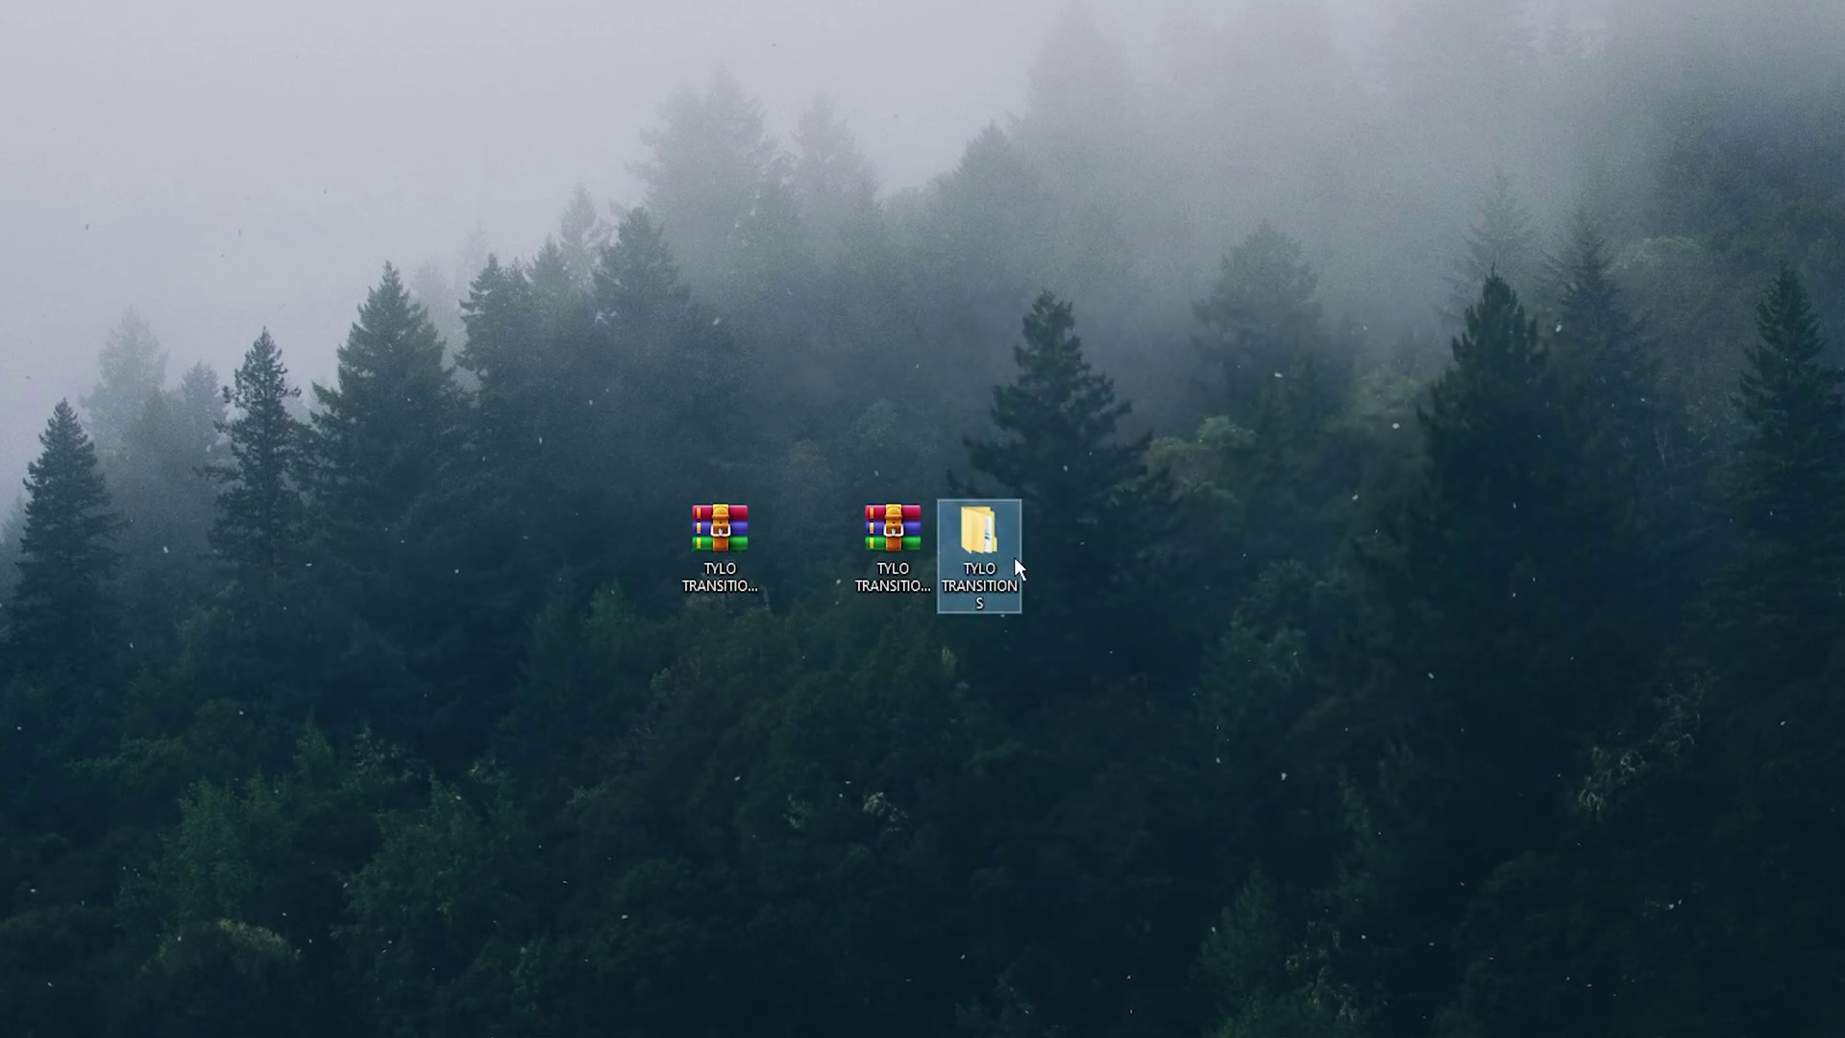
{"action": "double_click", "coordinate": [994, 529]}
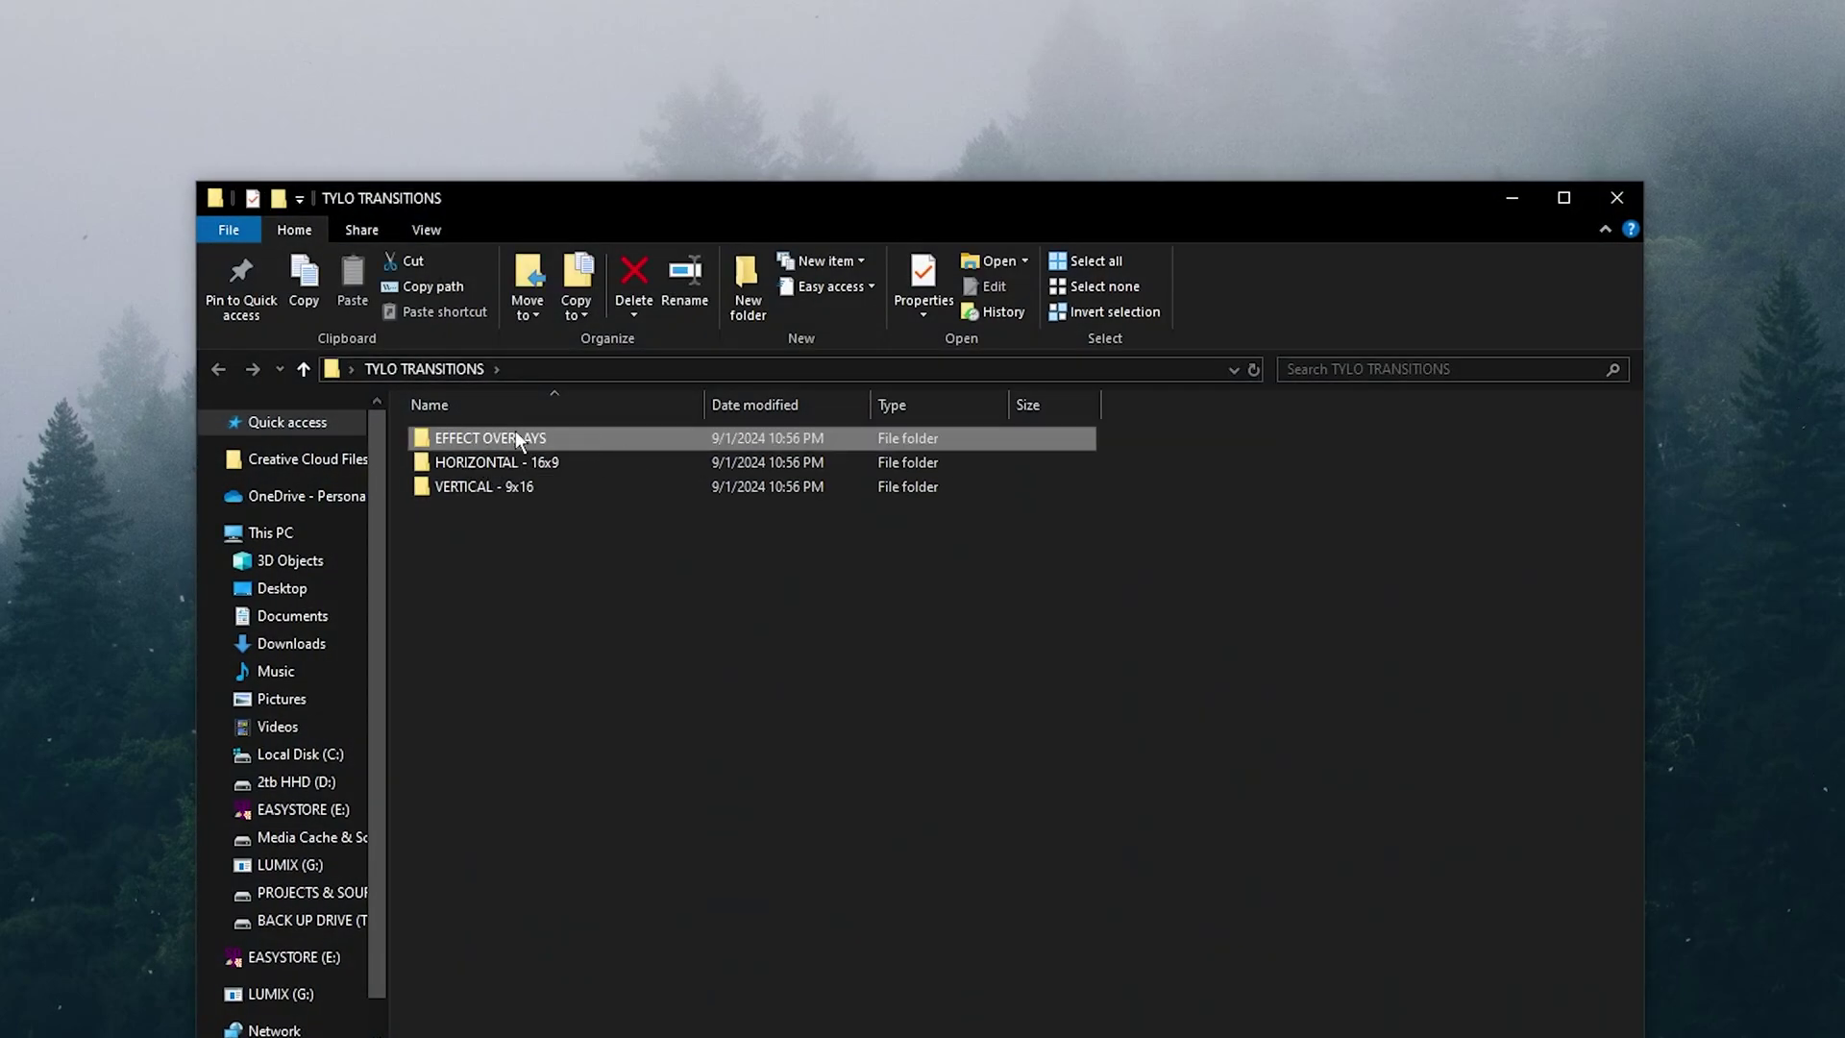
{"action": "left_click_drag", "start_coordinate": [517, 528], "coordinate": [509, 464]}
{"action": "left_click", "coordinate": [557, 592]}
{"action": "left_click", "coordinate": [502, 433]}
{"action": "double_click", "coordinate": [502, 432]}
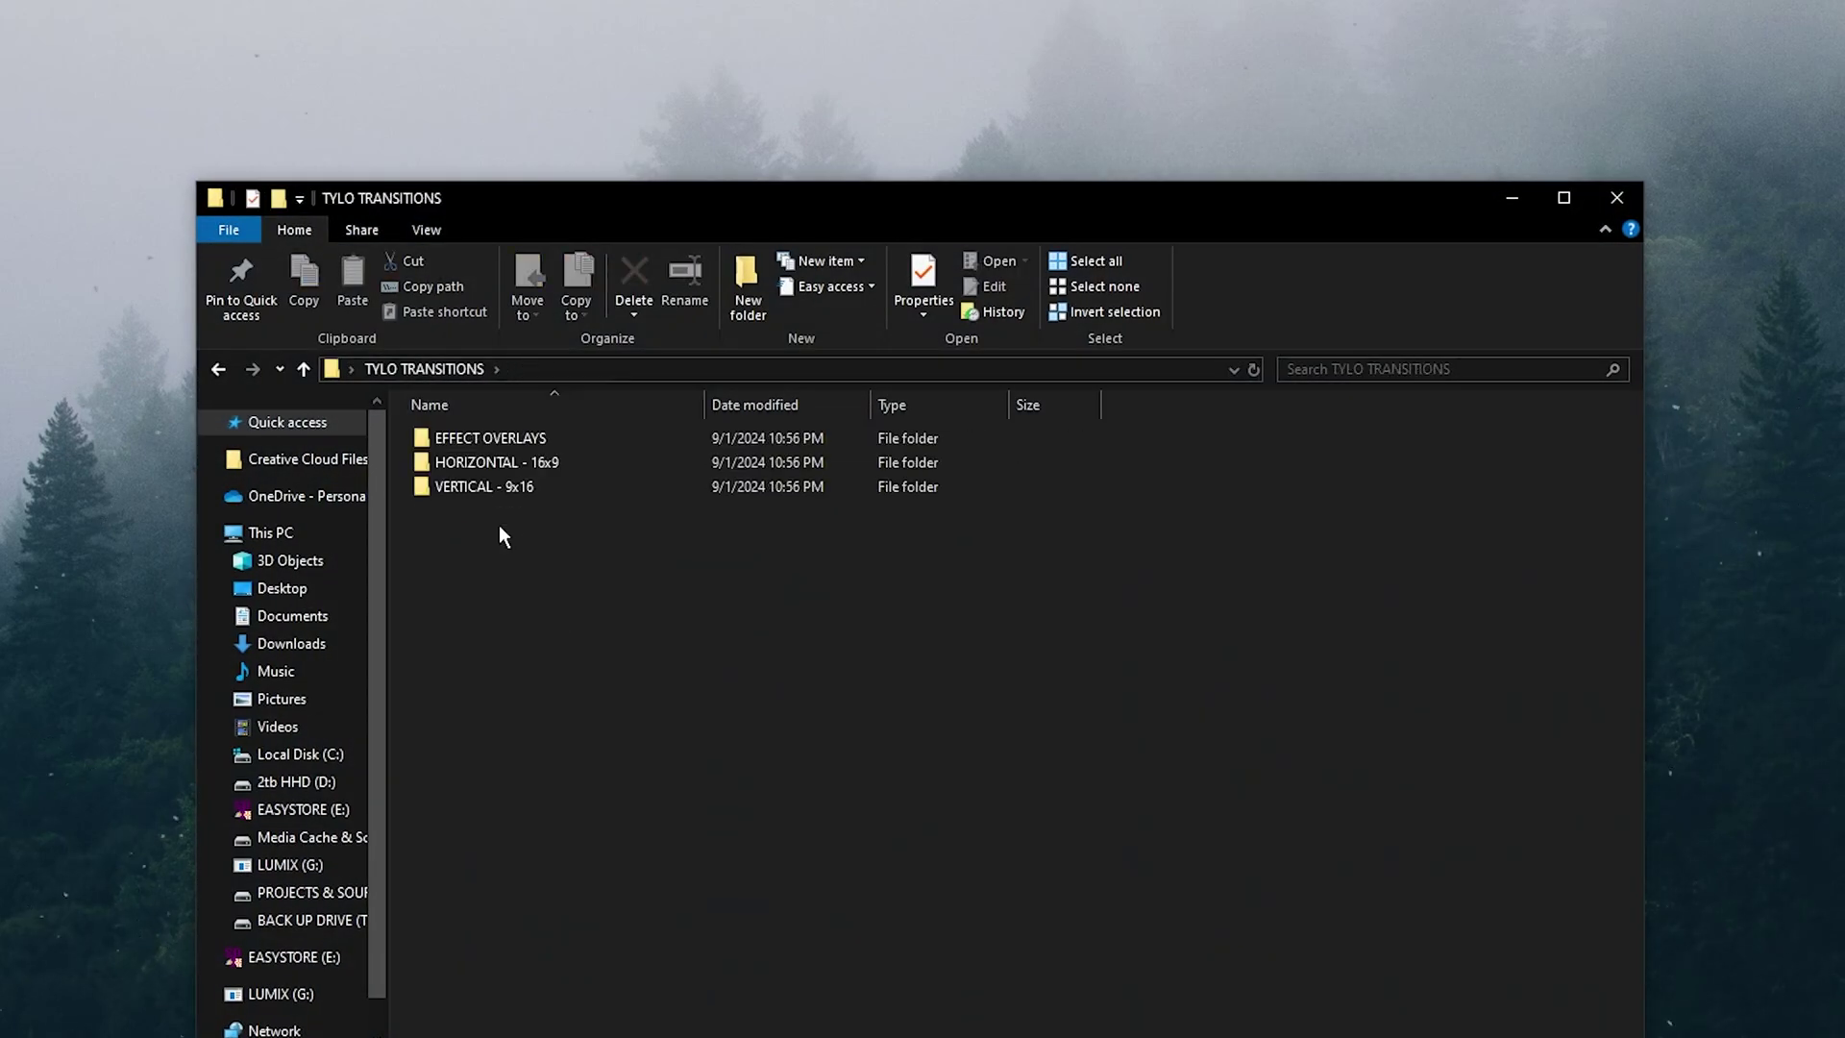
{"action": "left_click_drag", "start_coordinate": [499, 525], "coordinate": [509, 436]}
{"action": "left_click", "coordinate": [580, 596]}
{"action": "left_click", "coordinate": [1617, 197]}
Copy the extracted TYLO TRANSITIONS folder from the desktop.
{"action": "left_click", "coordinate": [1012, 550]}
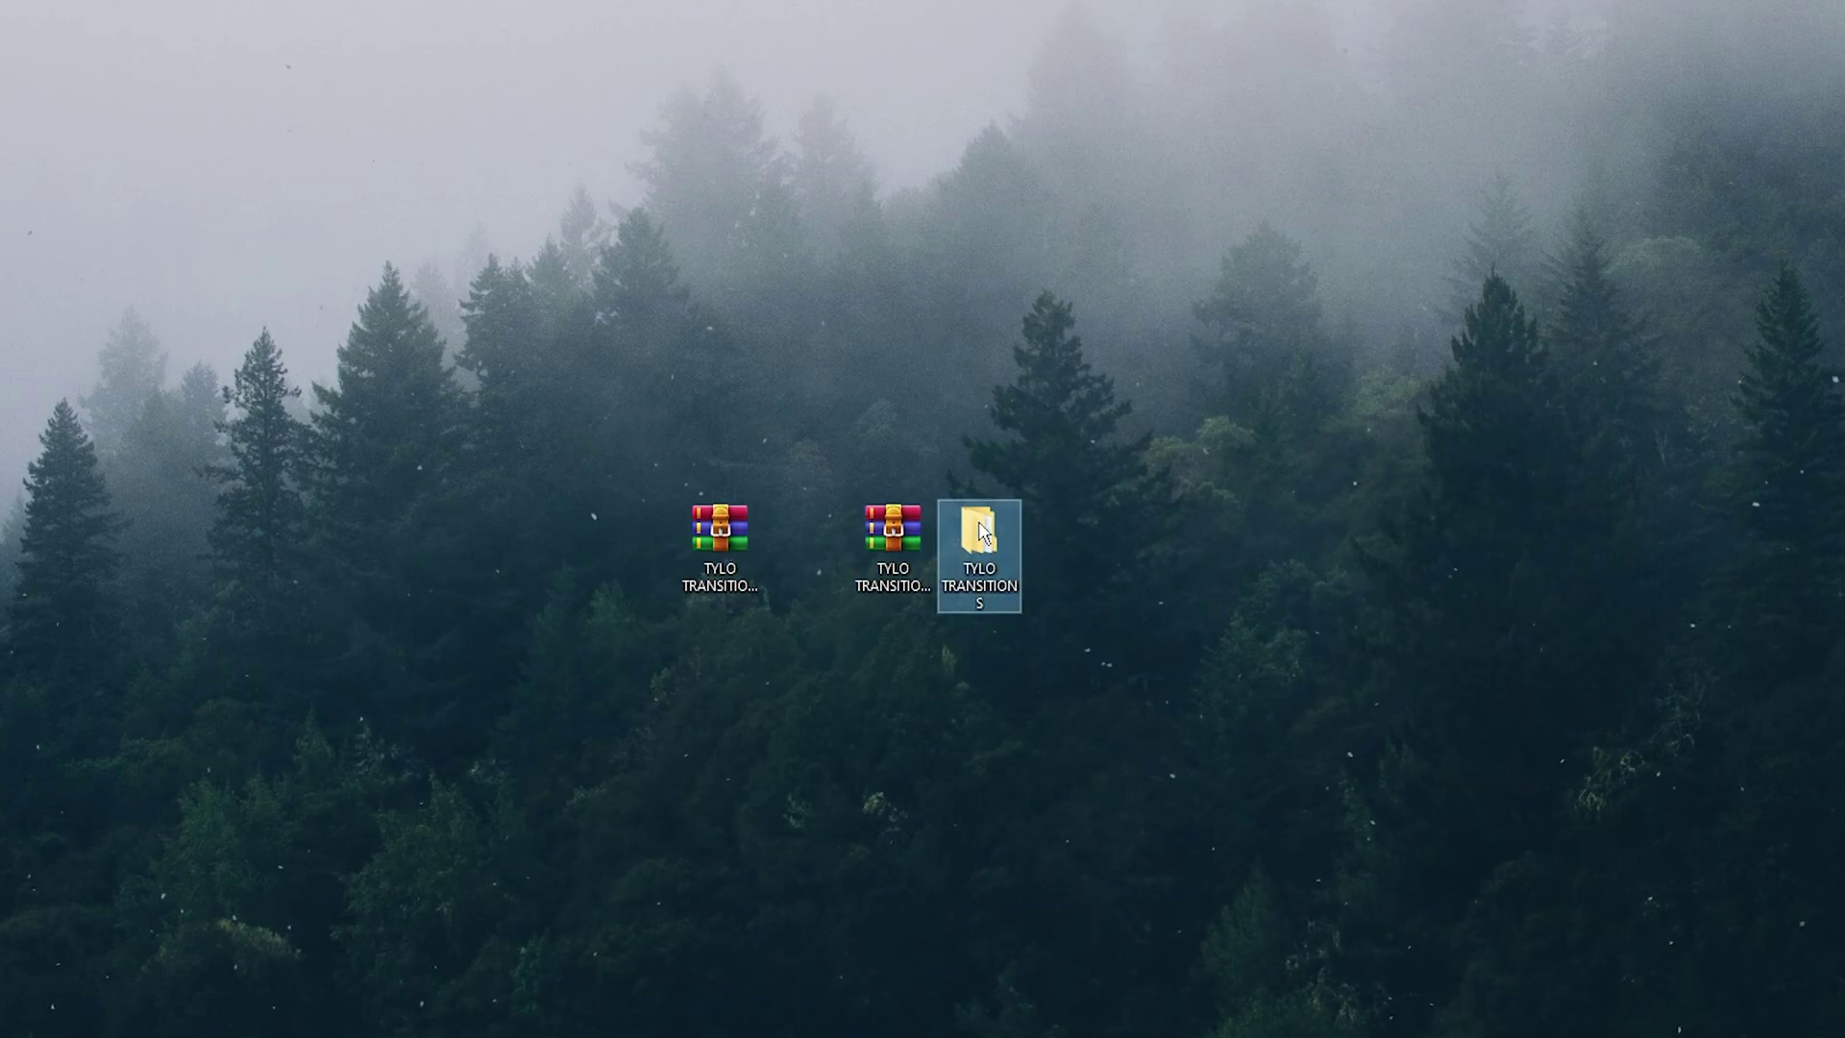
{"action": "right_click", "coordinate": [980, 530]}
{"action": "left_click", "coordinate": [1037, 886]}
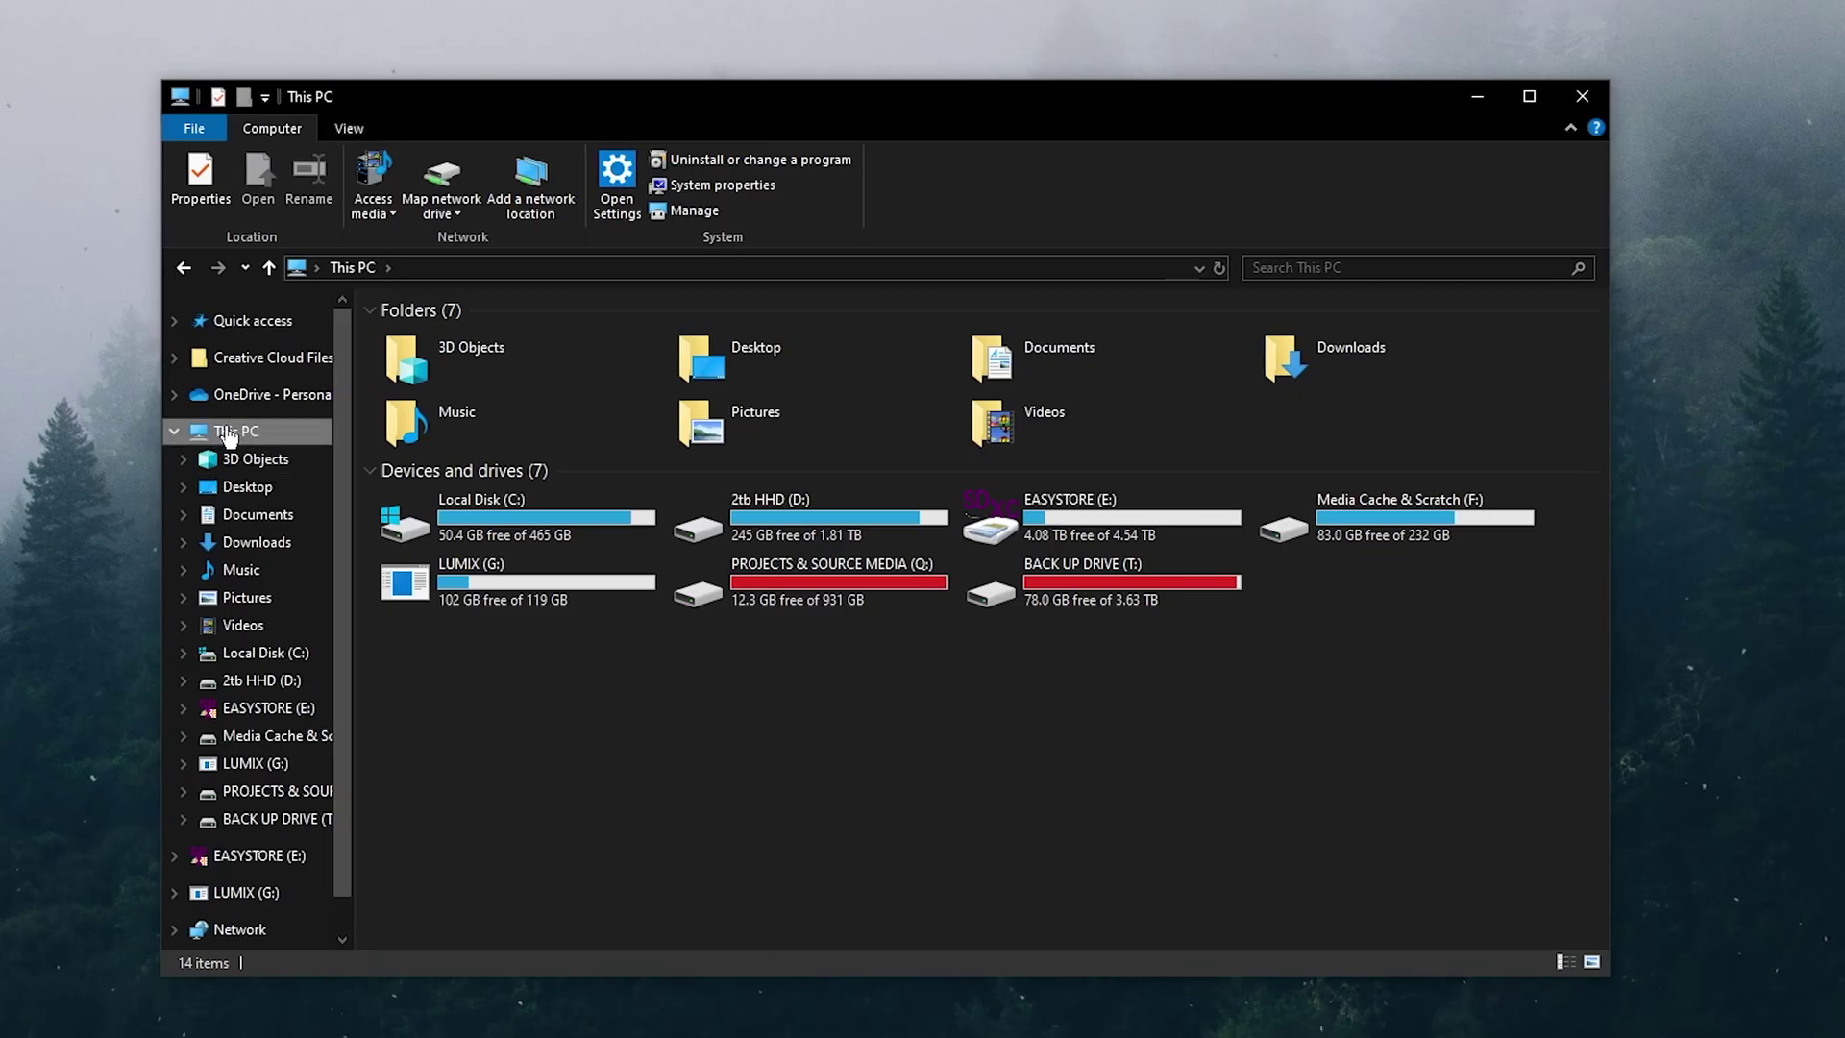
Go to the Presets folder on Local Disk (C:) under Program Files, Adobe, Adobe After Effects 2024, Support Files.
{"action": "double_click", "coordinate": [478, 519]}
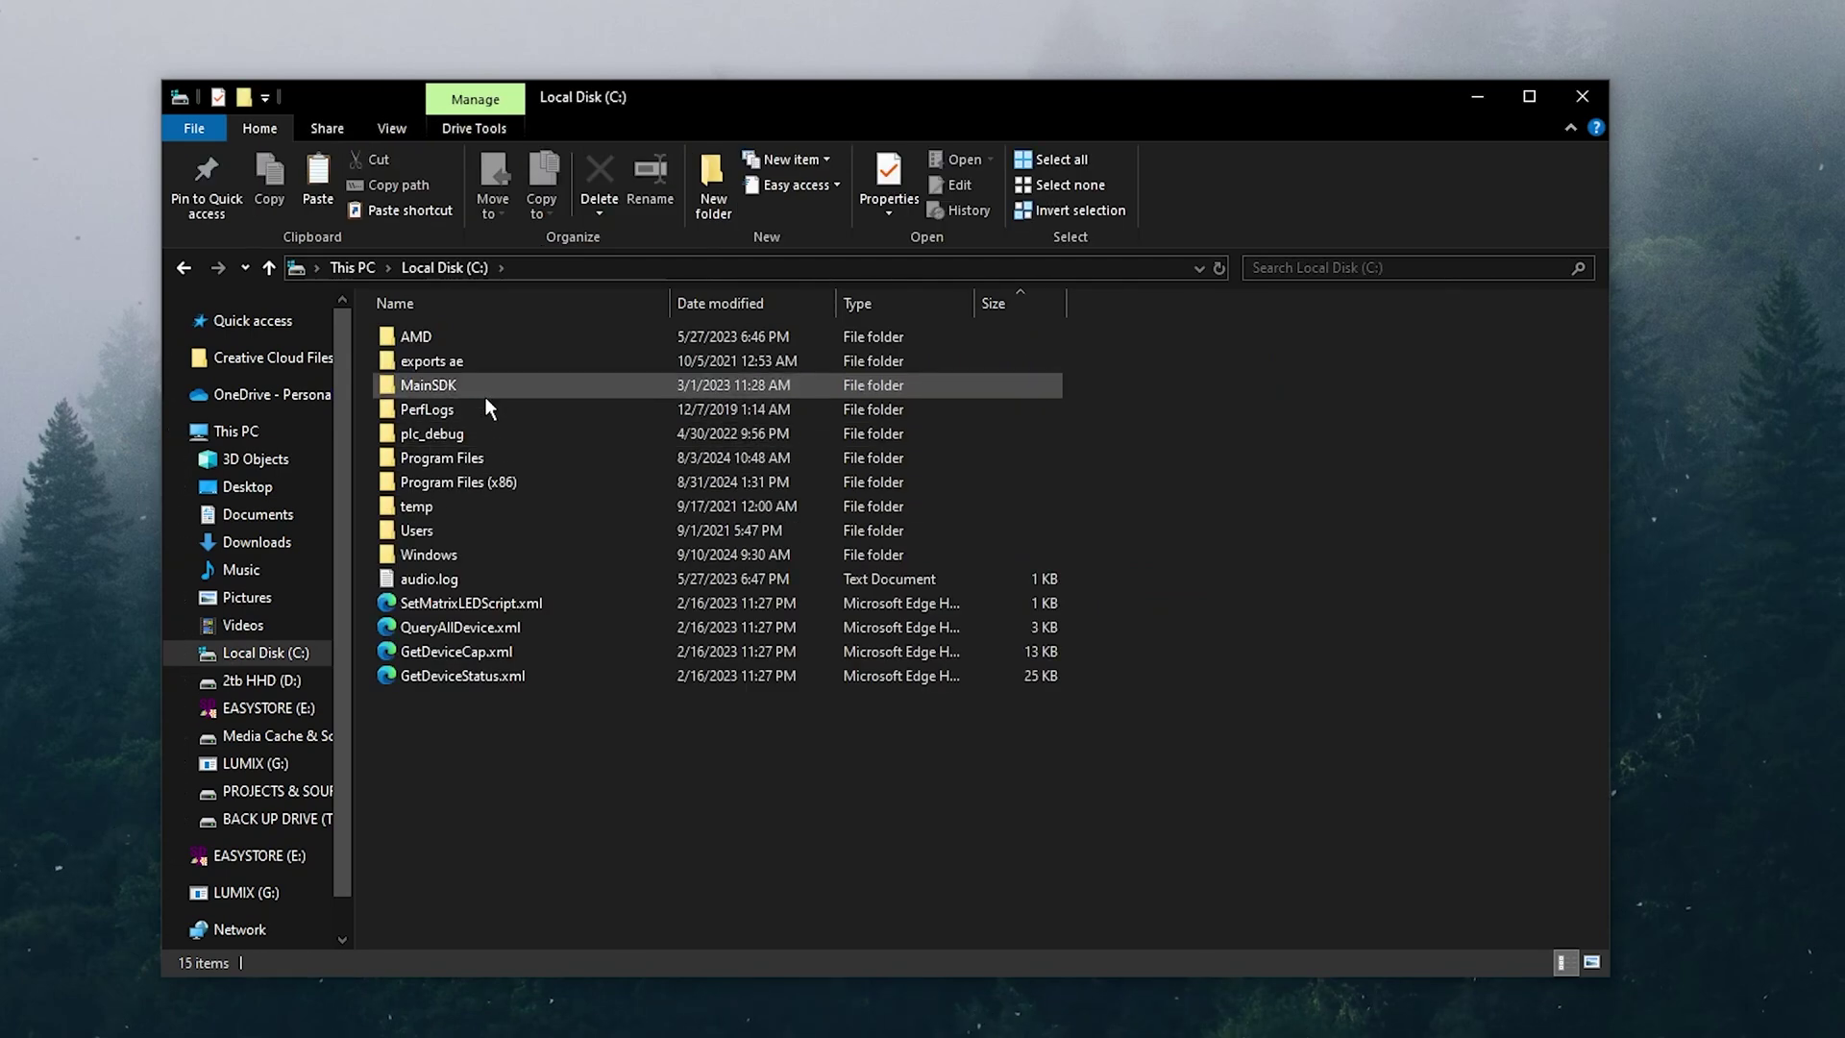
{"action": "double_click", "coordinate": [476, 458]}
{"action": "double_click", "coordinate": [451, 362]}
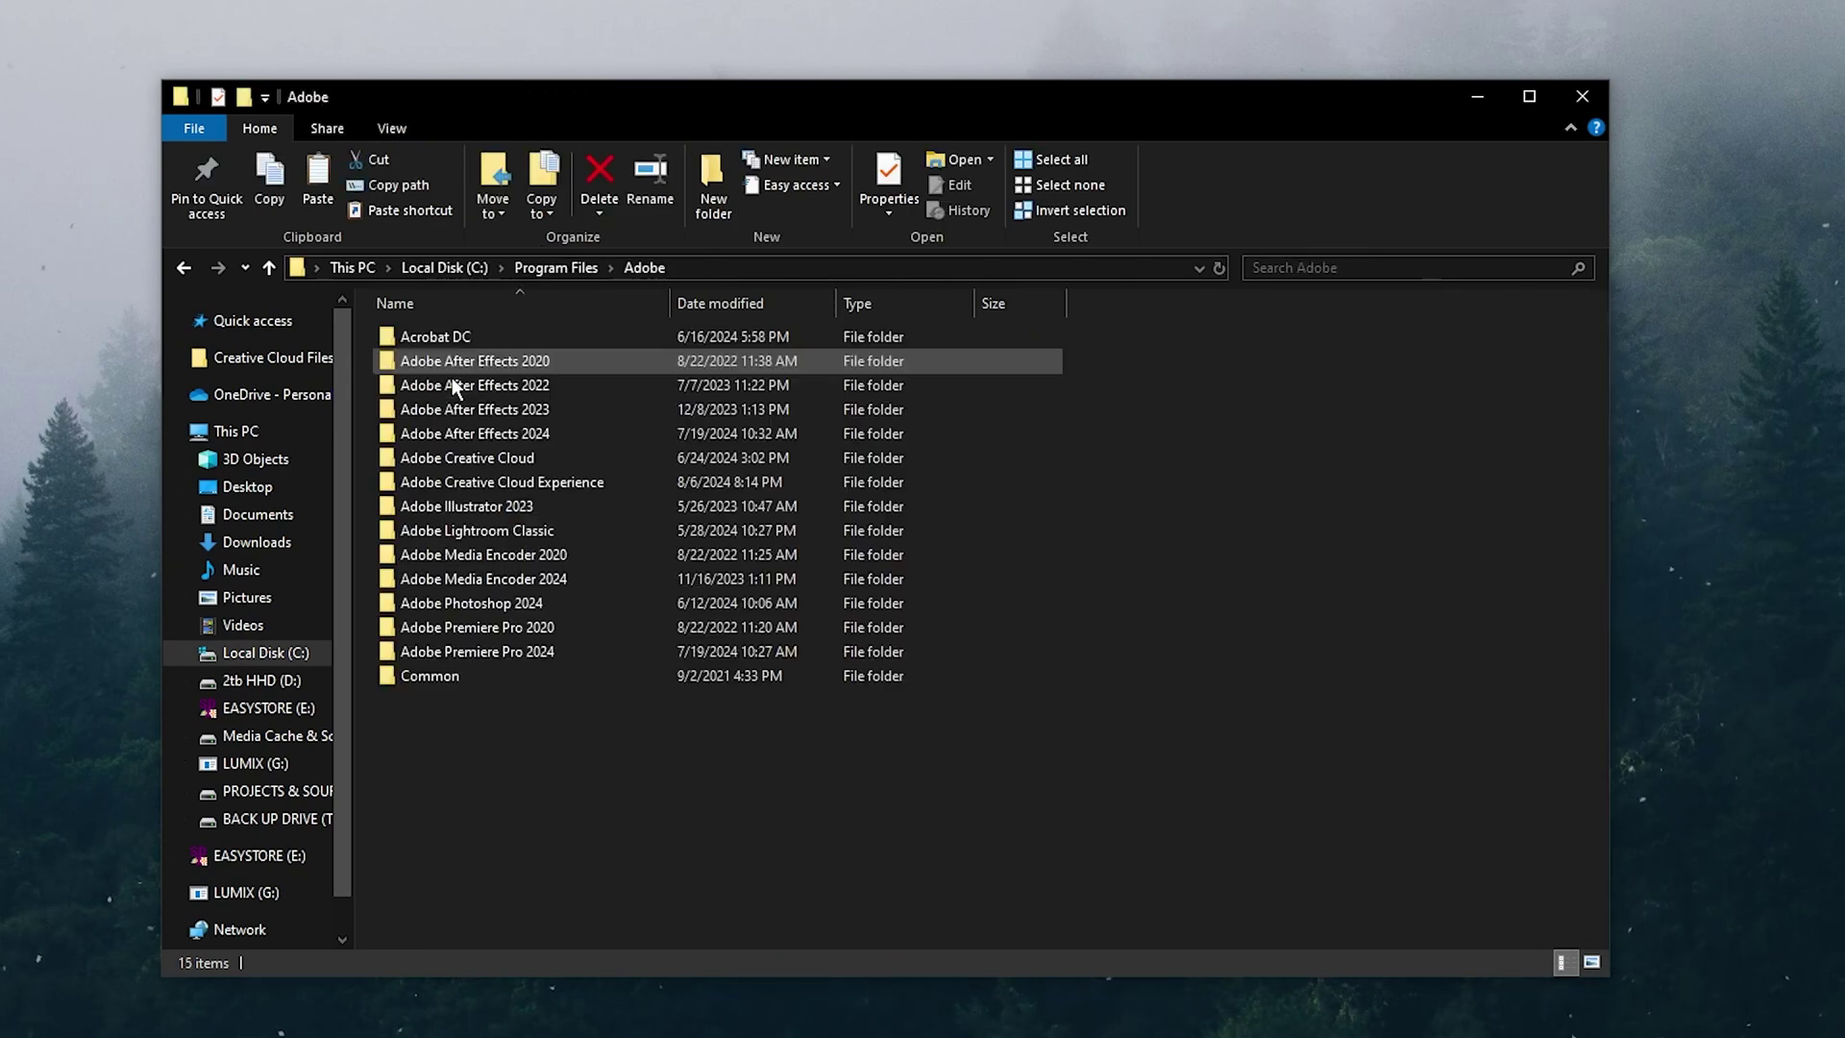
{"action": "double_click", "coordinate": [535, 427]}
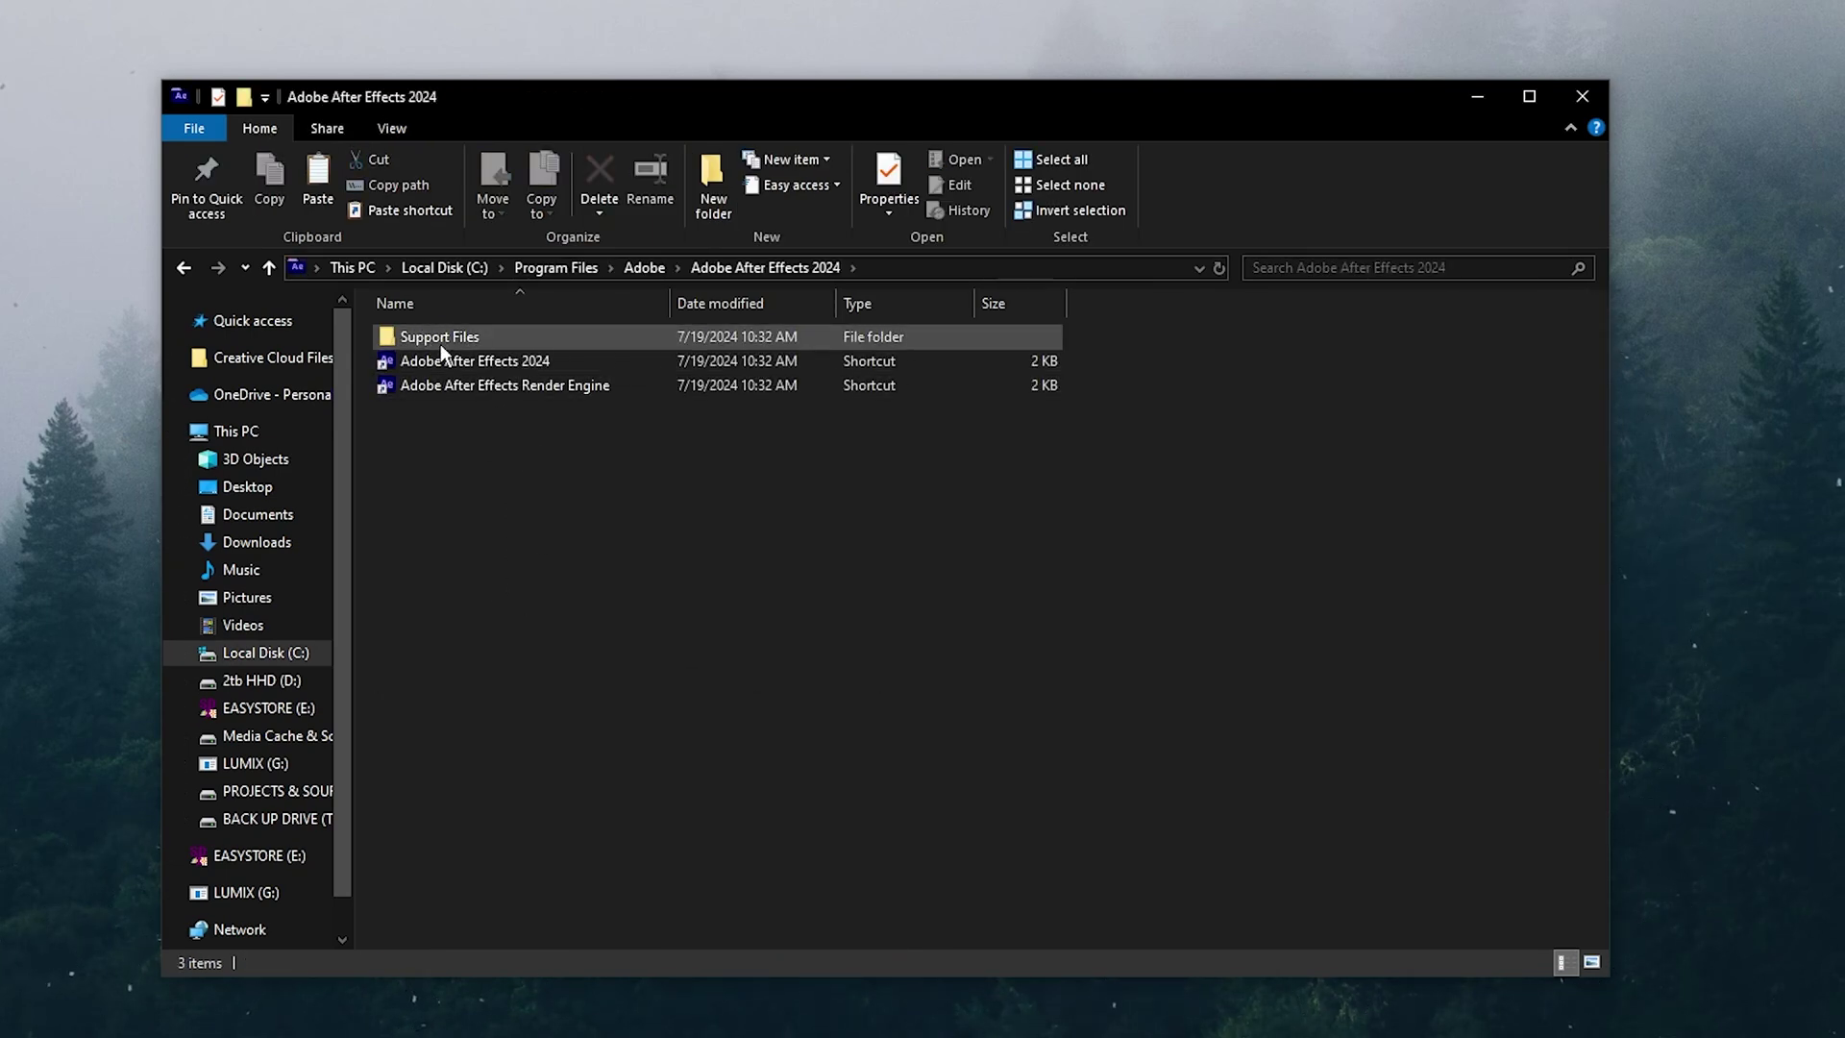
{"action": "double_click", "coordinate": [429, 344]}
{"action": "scroll", "coordinate": [509, 780], "scroll_direction": "down", "scroll_amount": 2}
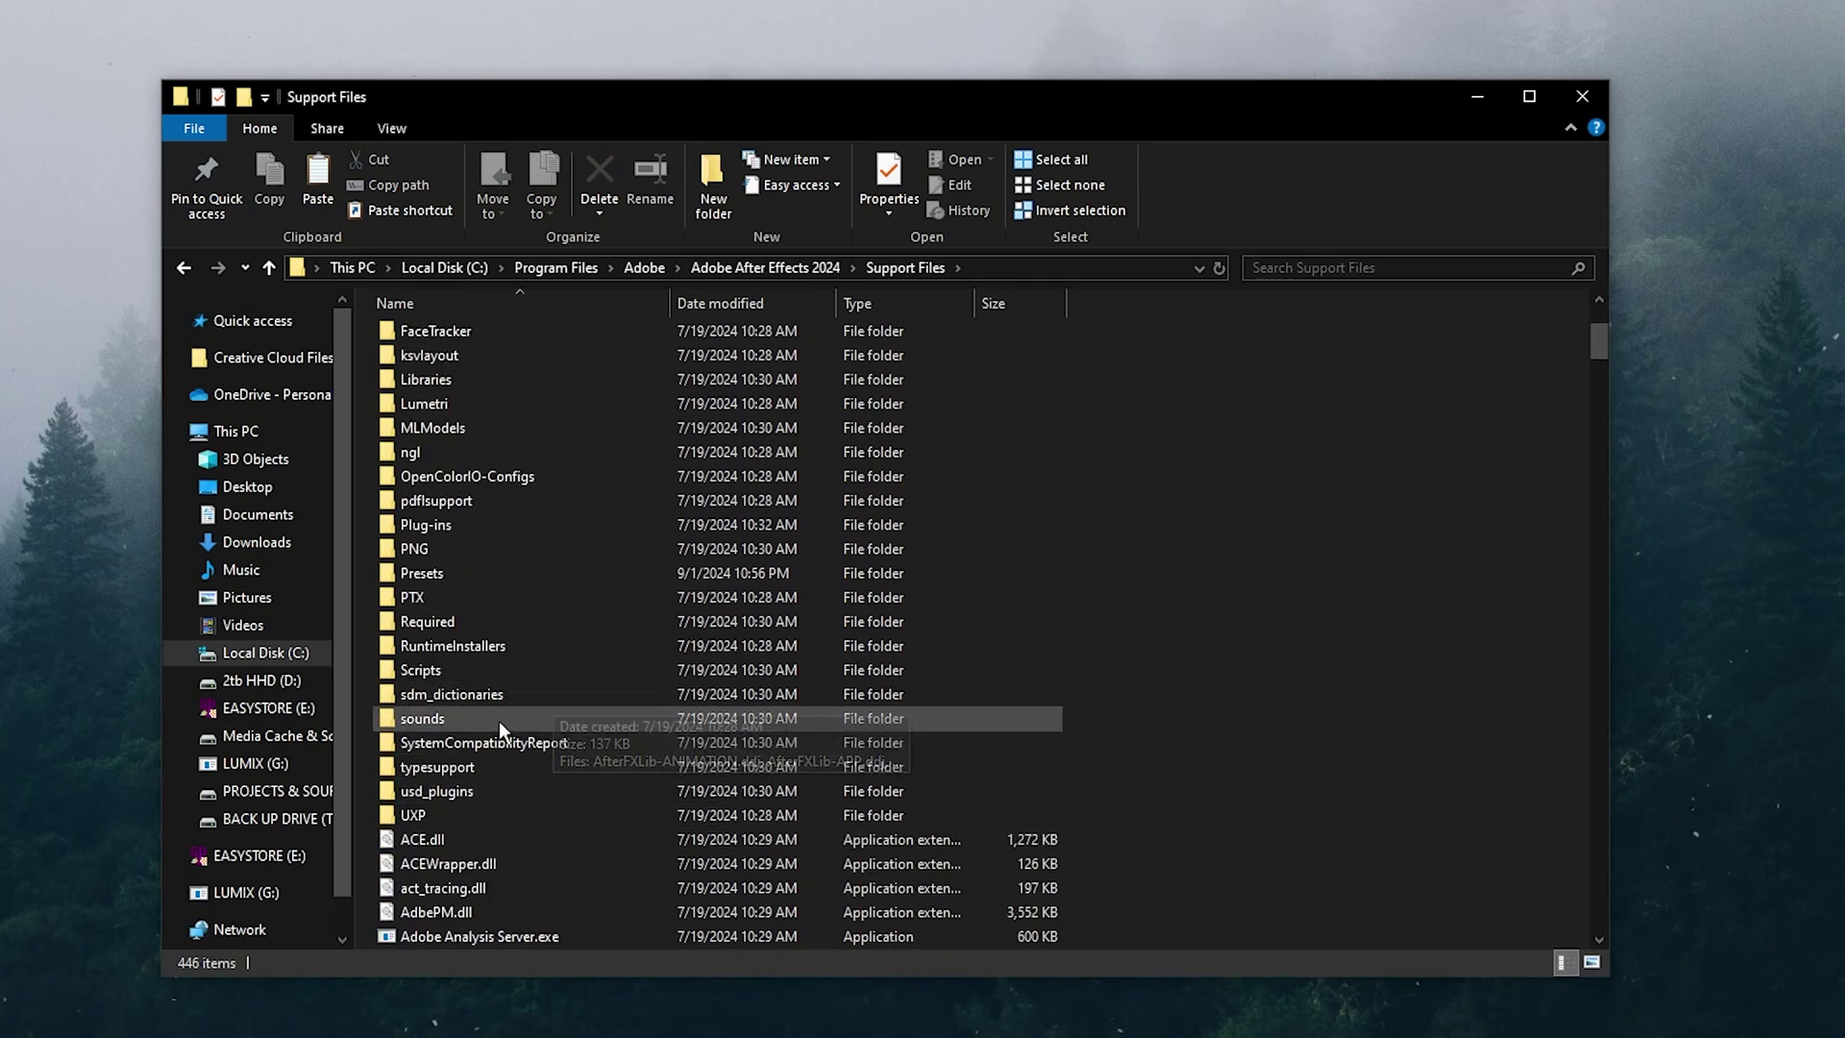
{"action": "double_click", "coordinate": [437, 572]}
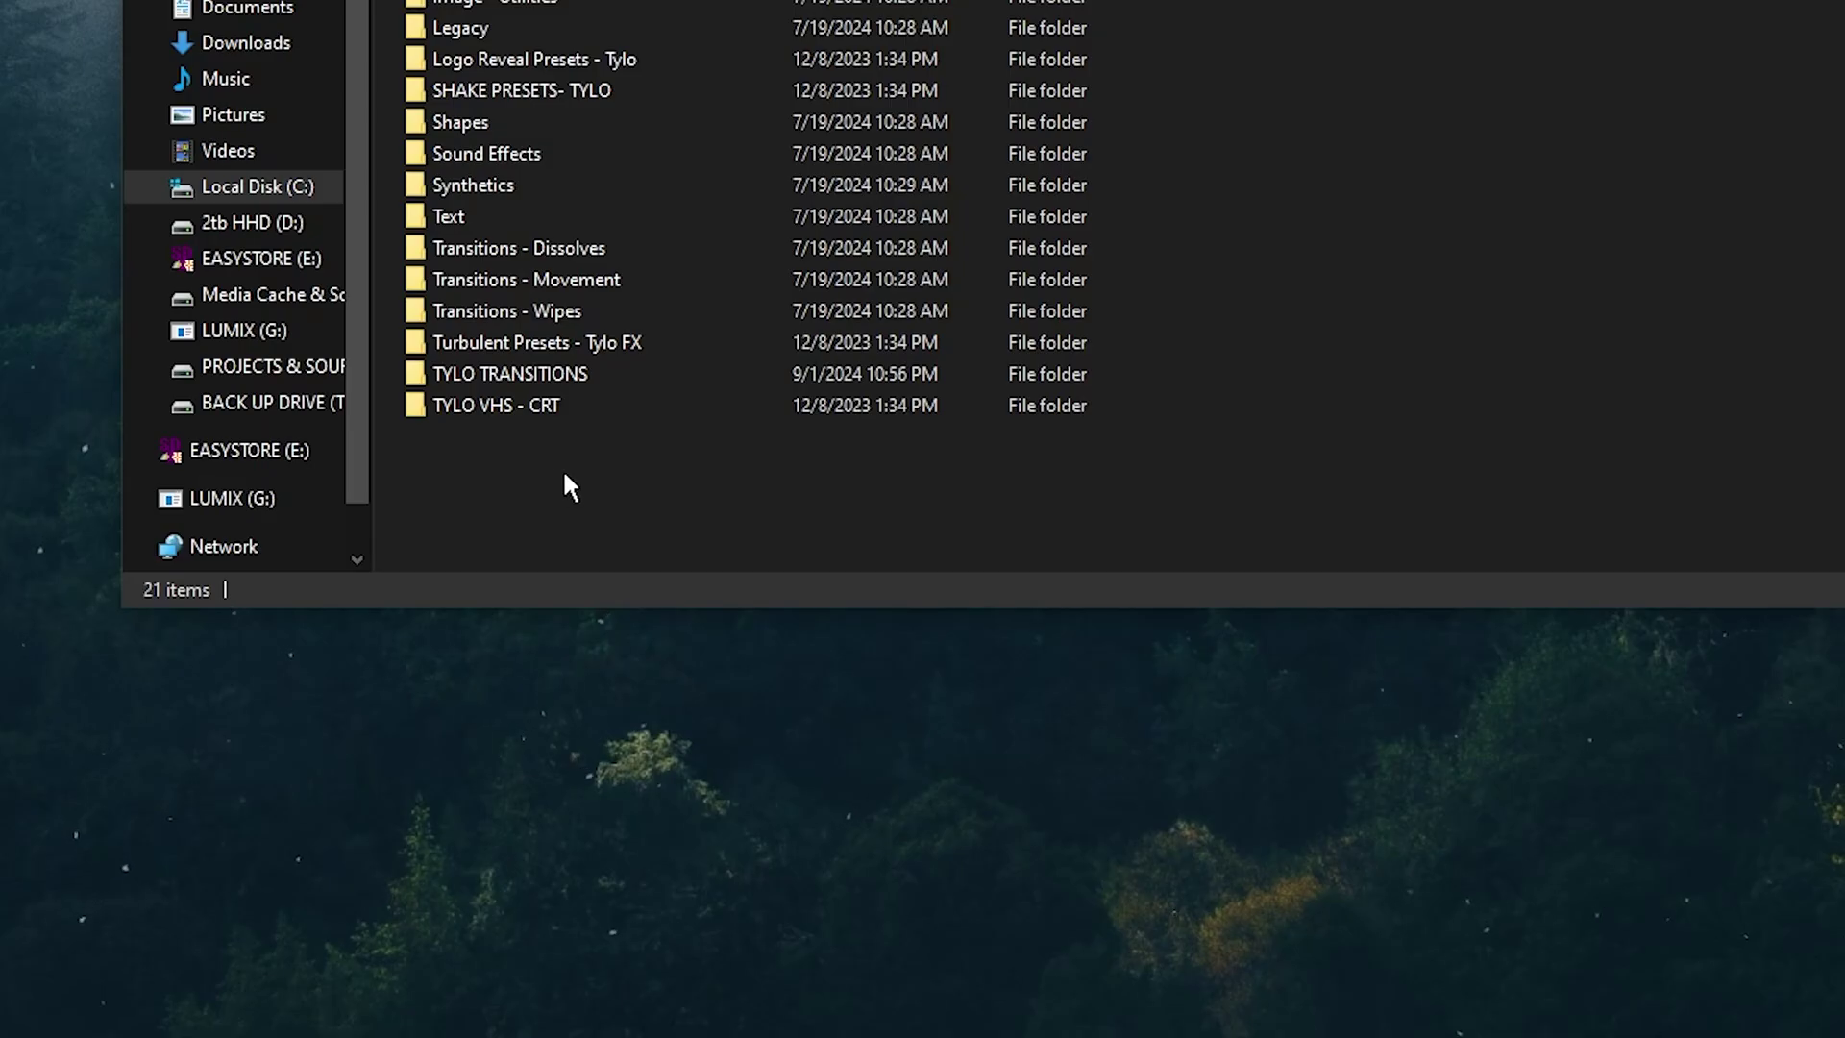
Paste the TYLO TRANSITIONS folder into Presets, replacing files with the same names and granting administrator permission for all items.
{"action": "right_click", "coordinate": [502, 874]}
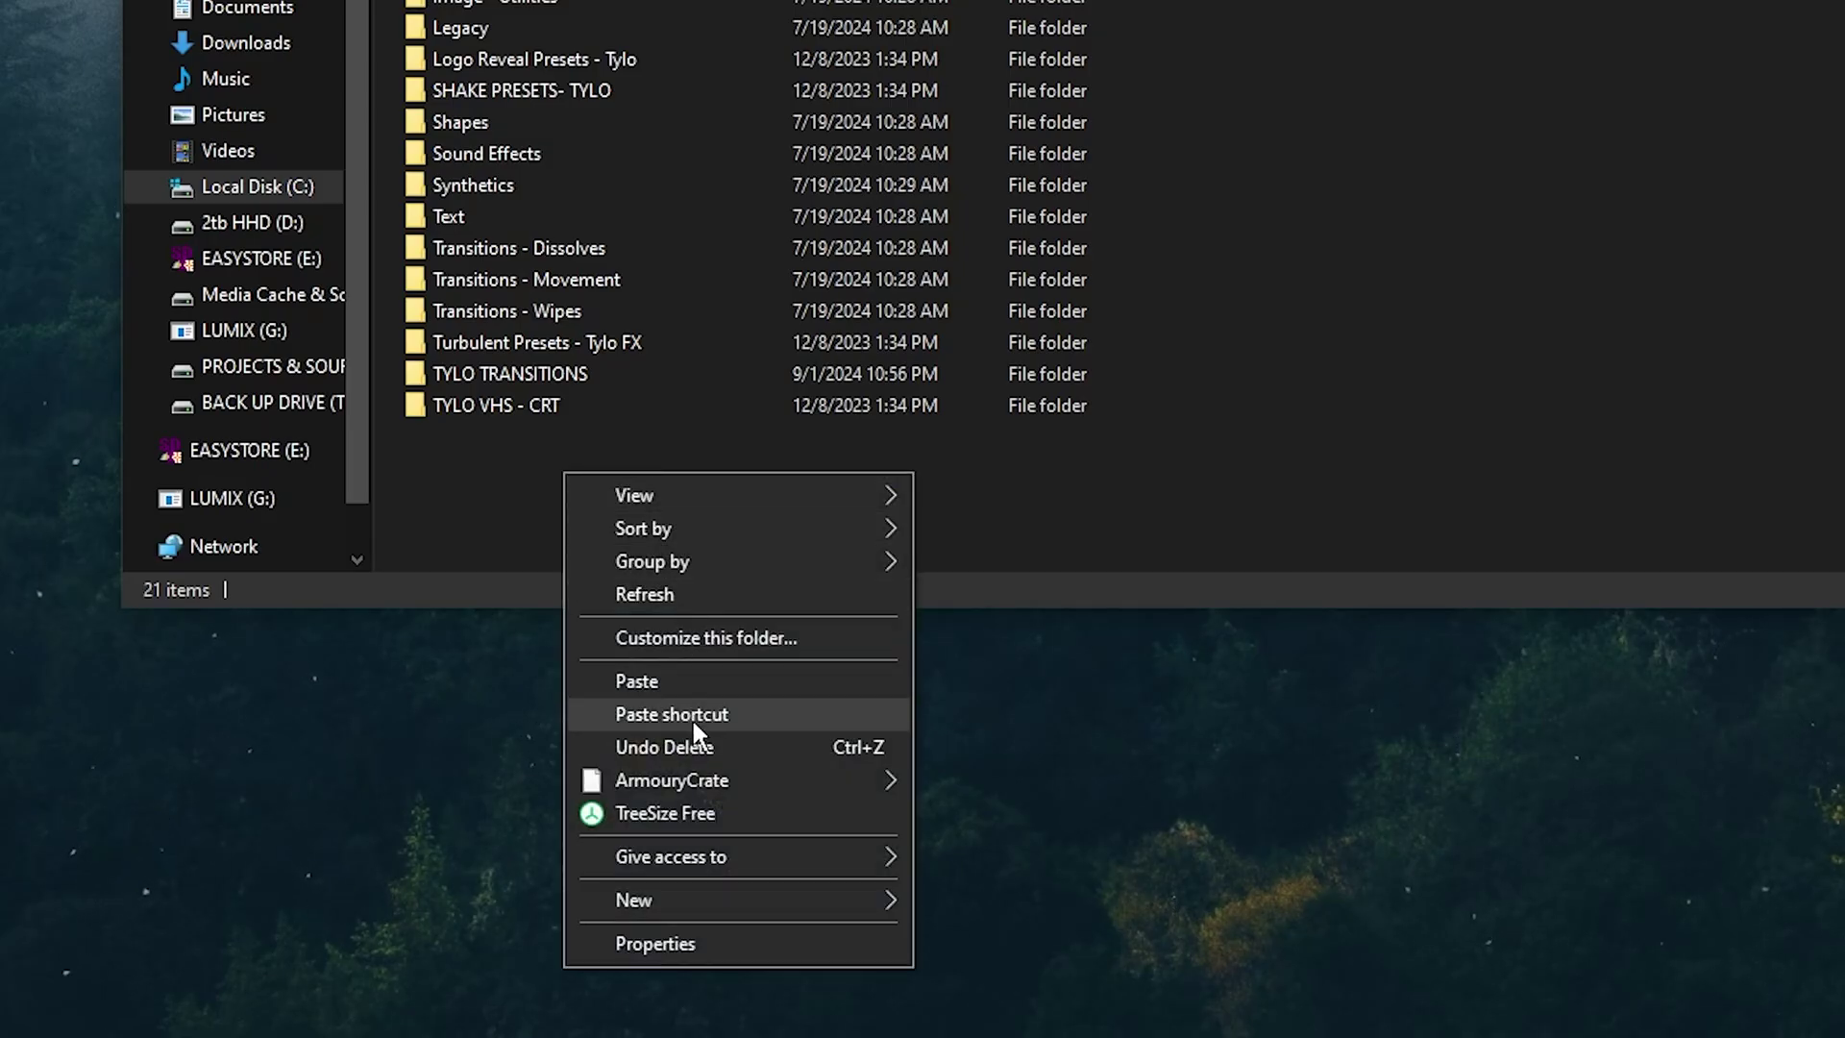
{"action": "left_click", "coordinate": [688, 679]}
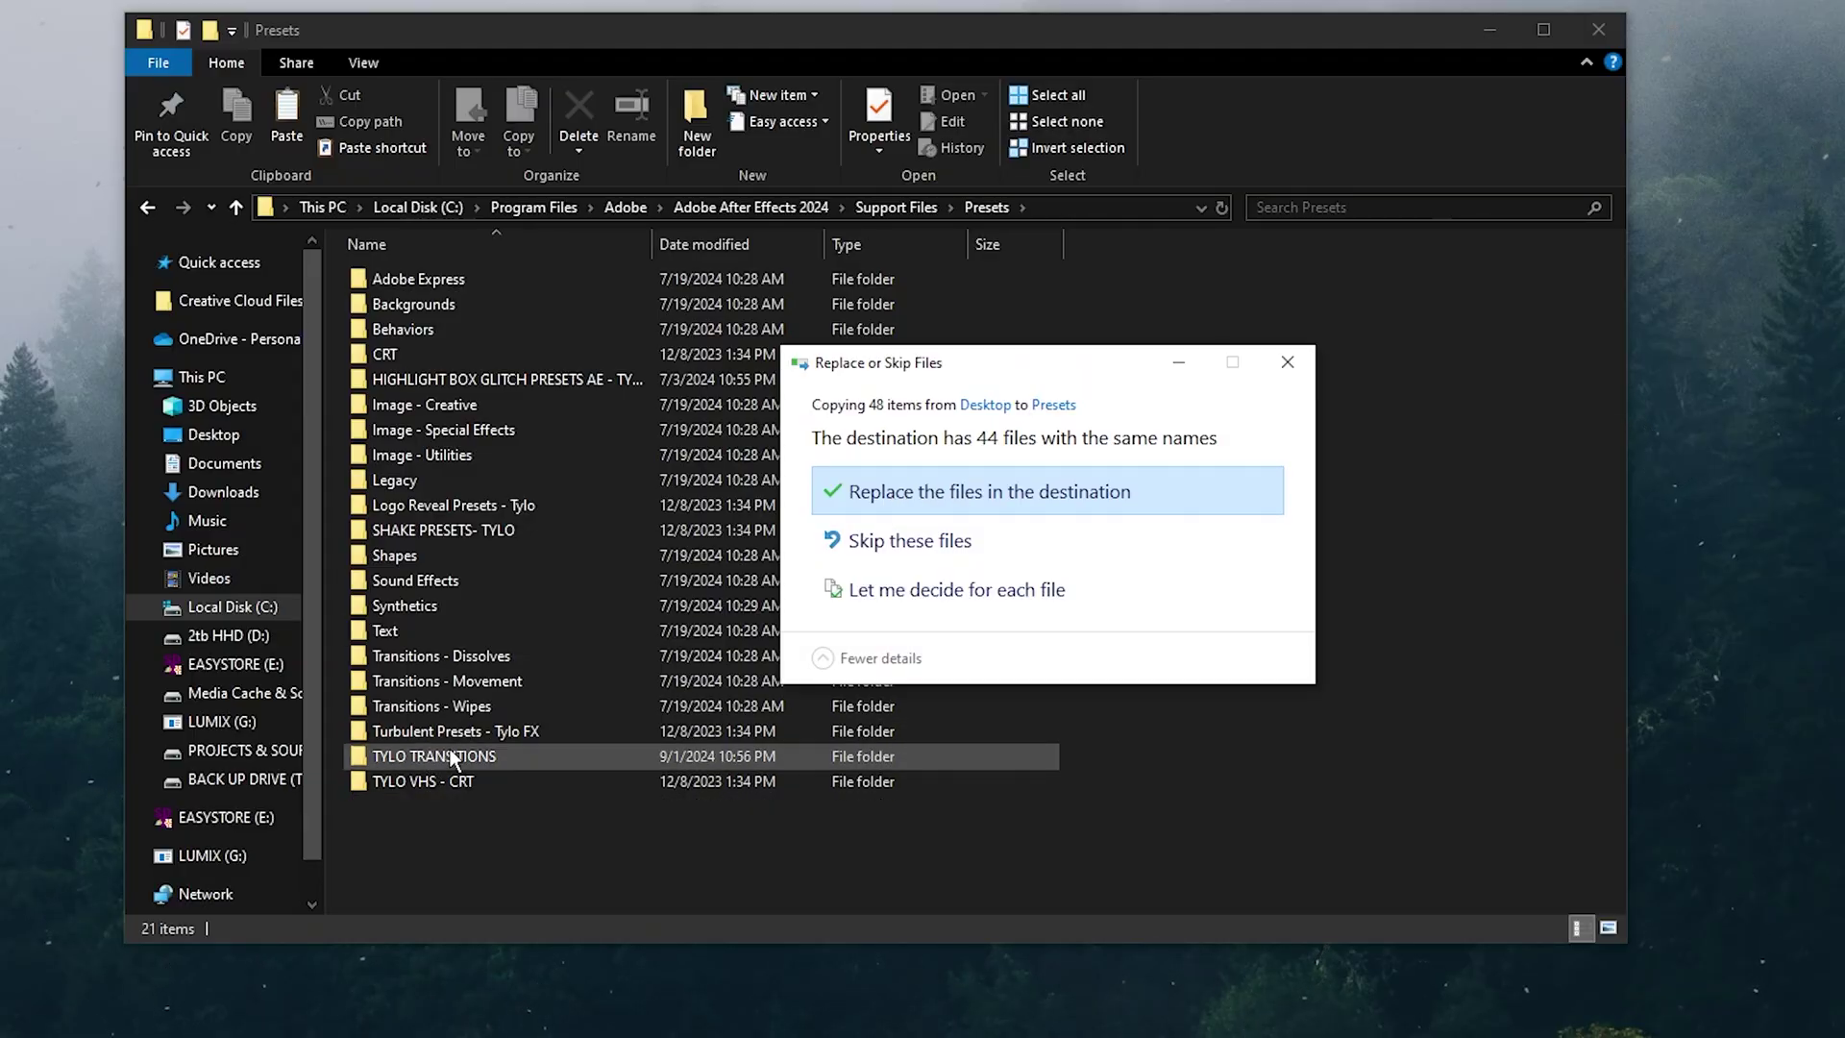
{"action": "left_click", "coordinate": [901, 492]}
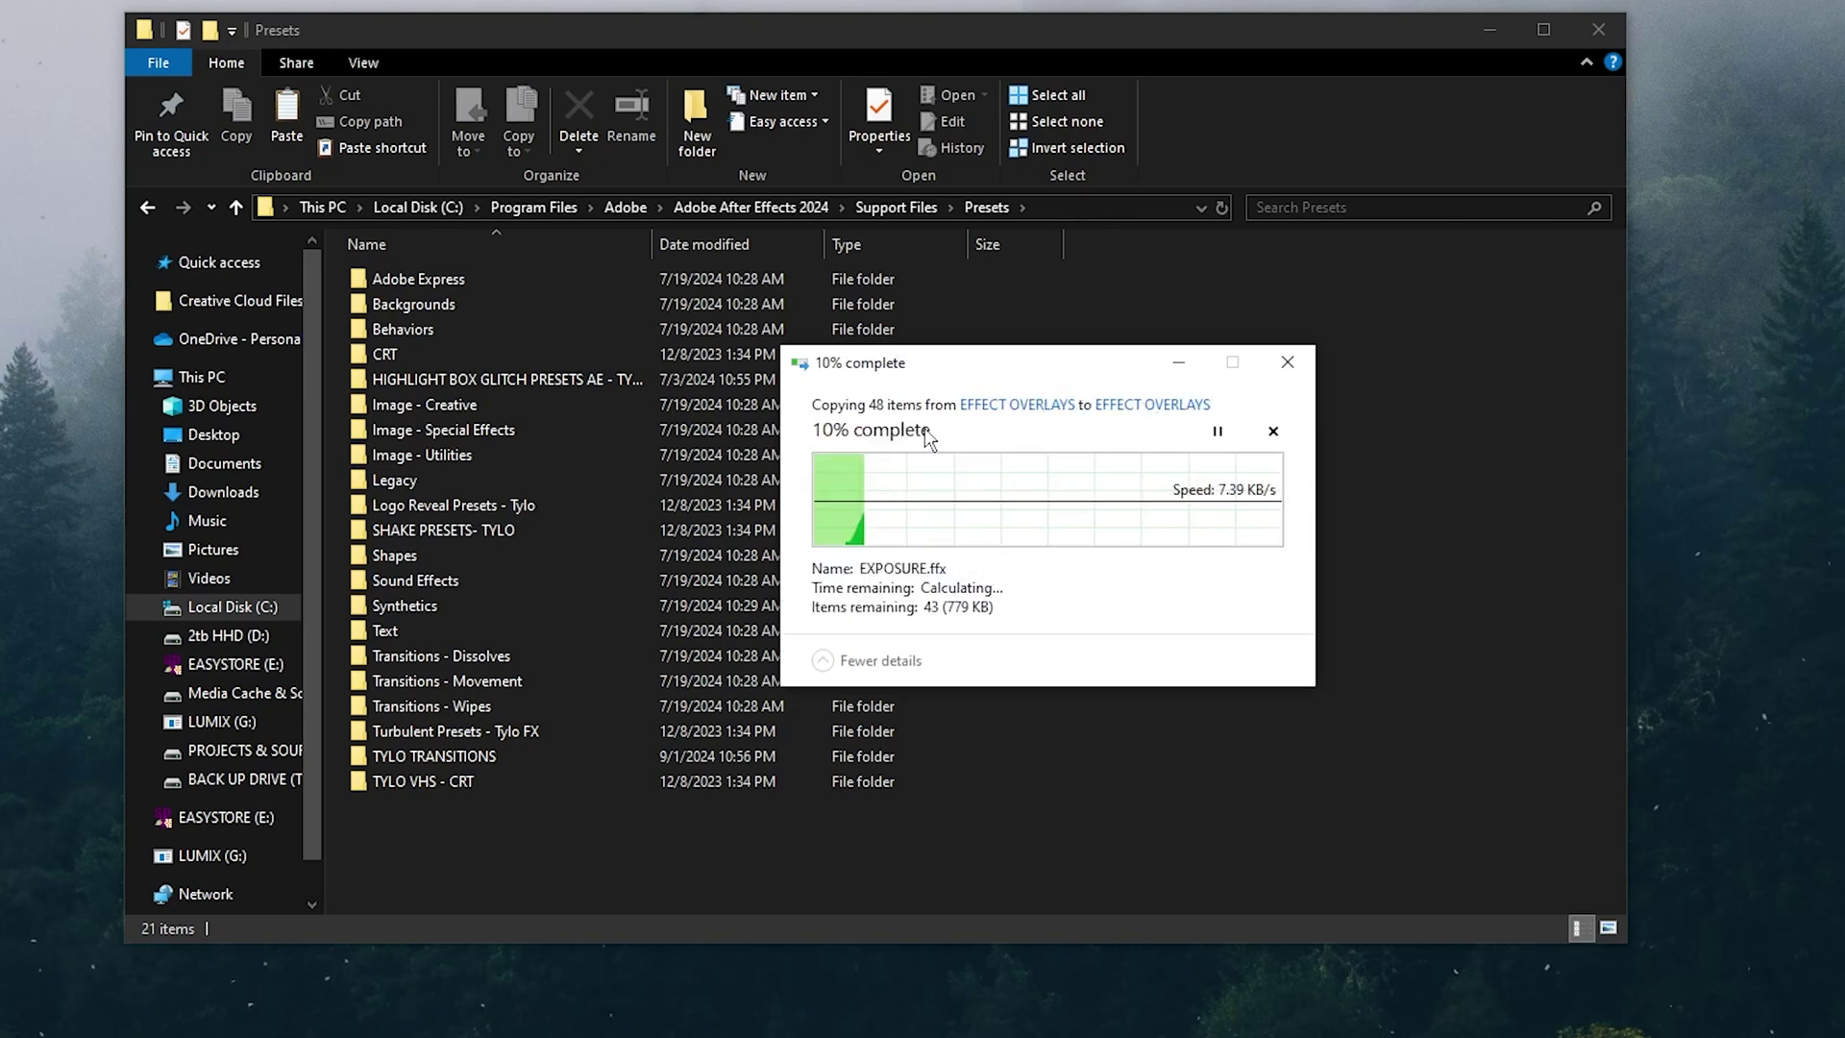
{"action": "left_click", "coordinate": [981, 566]}
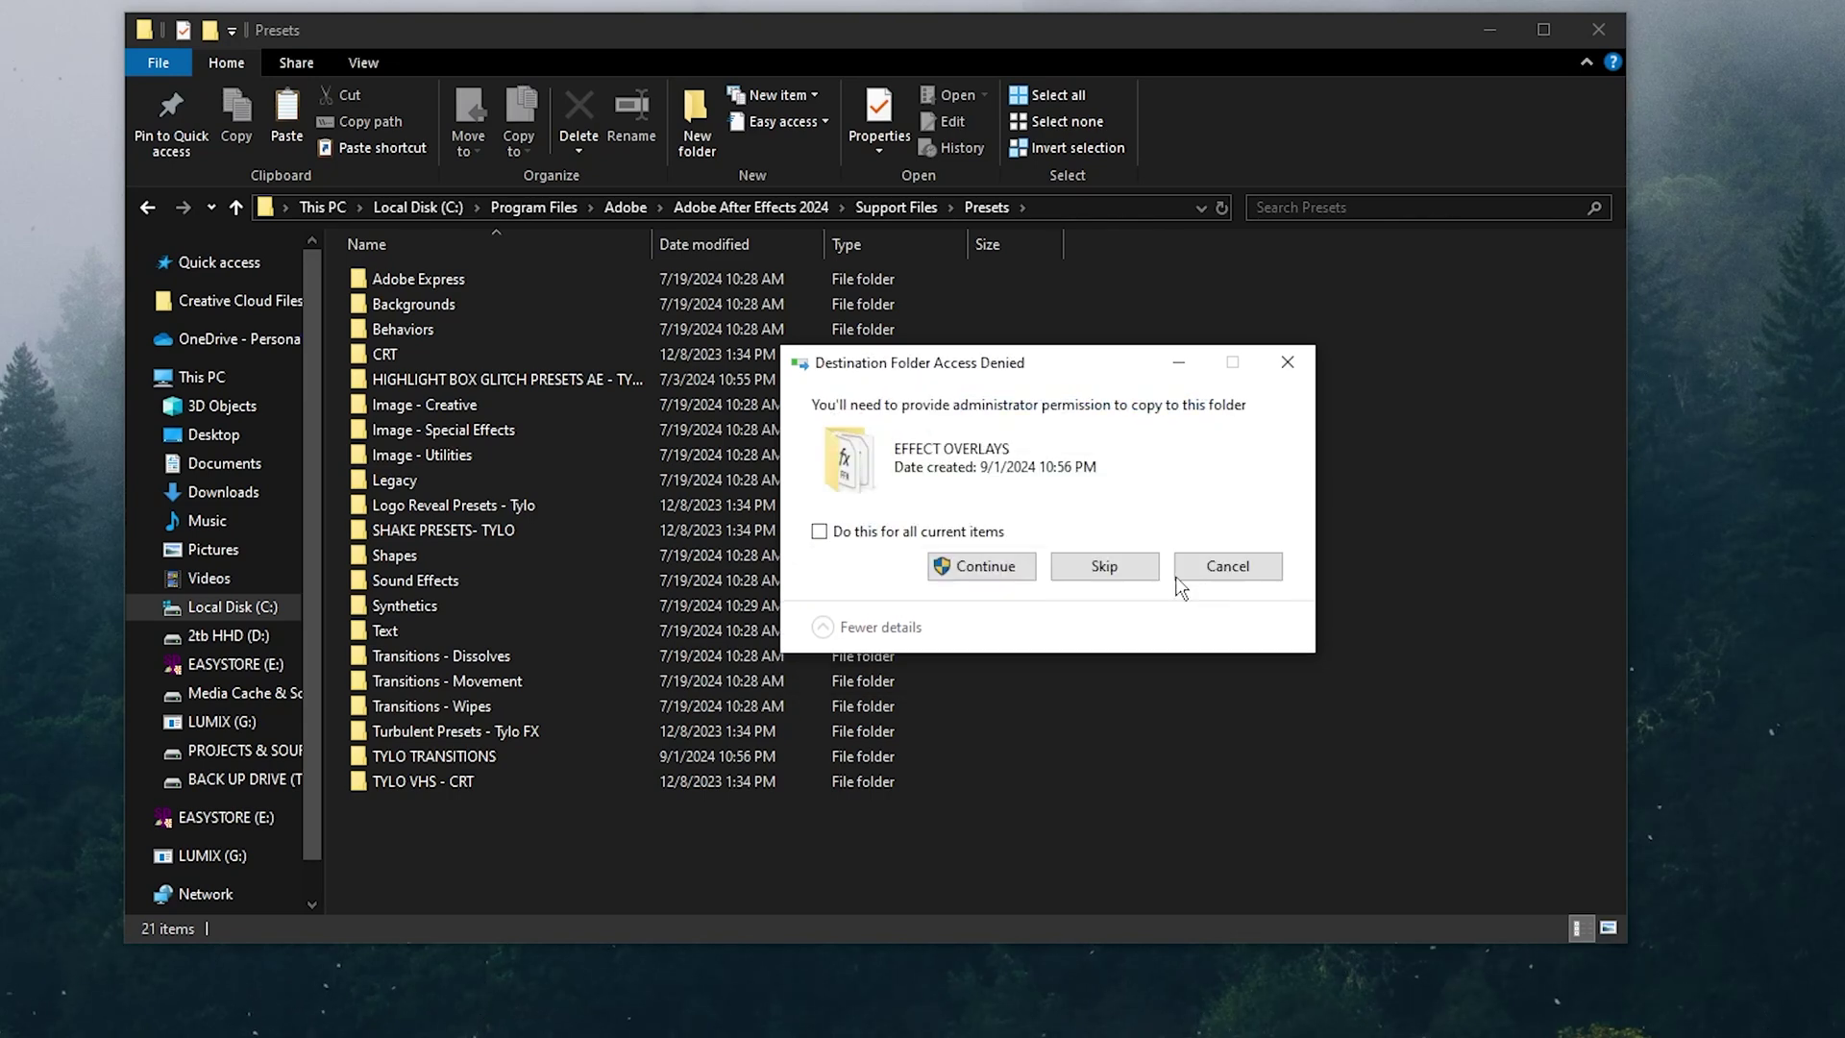
{"action": "left_click", "coordinate": [870, 533]}
{"action": "left_click", "coordinate": [941, 567]}
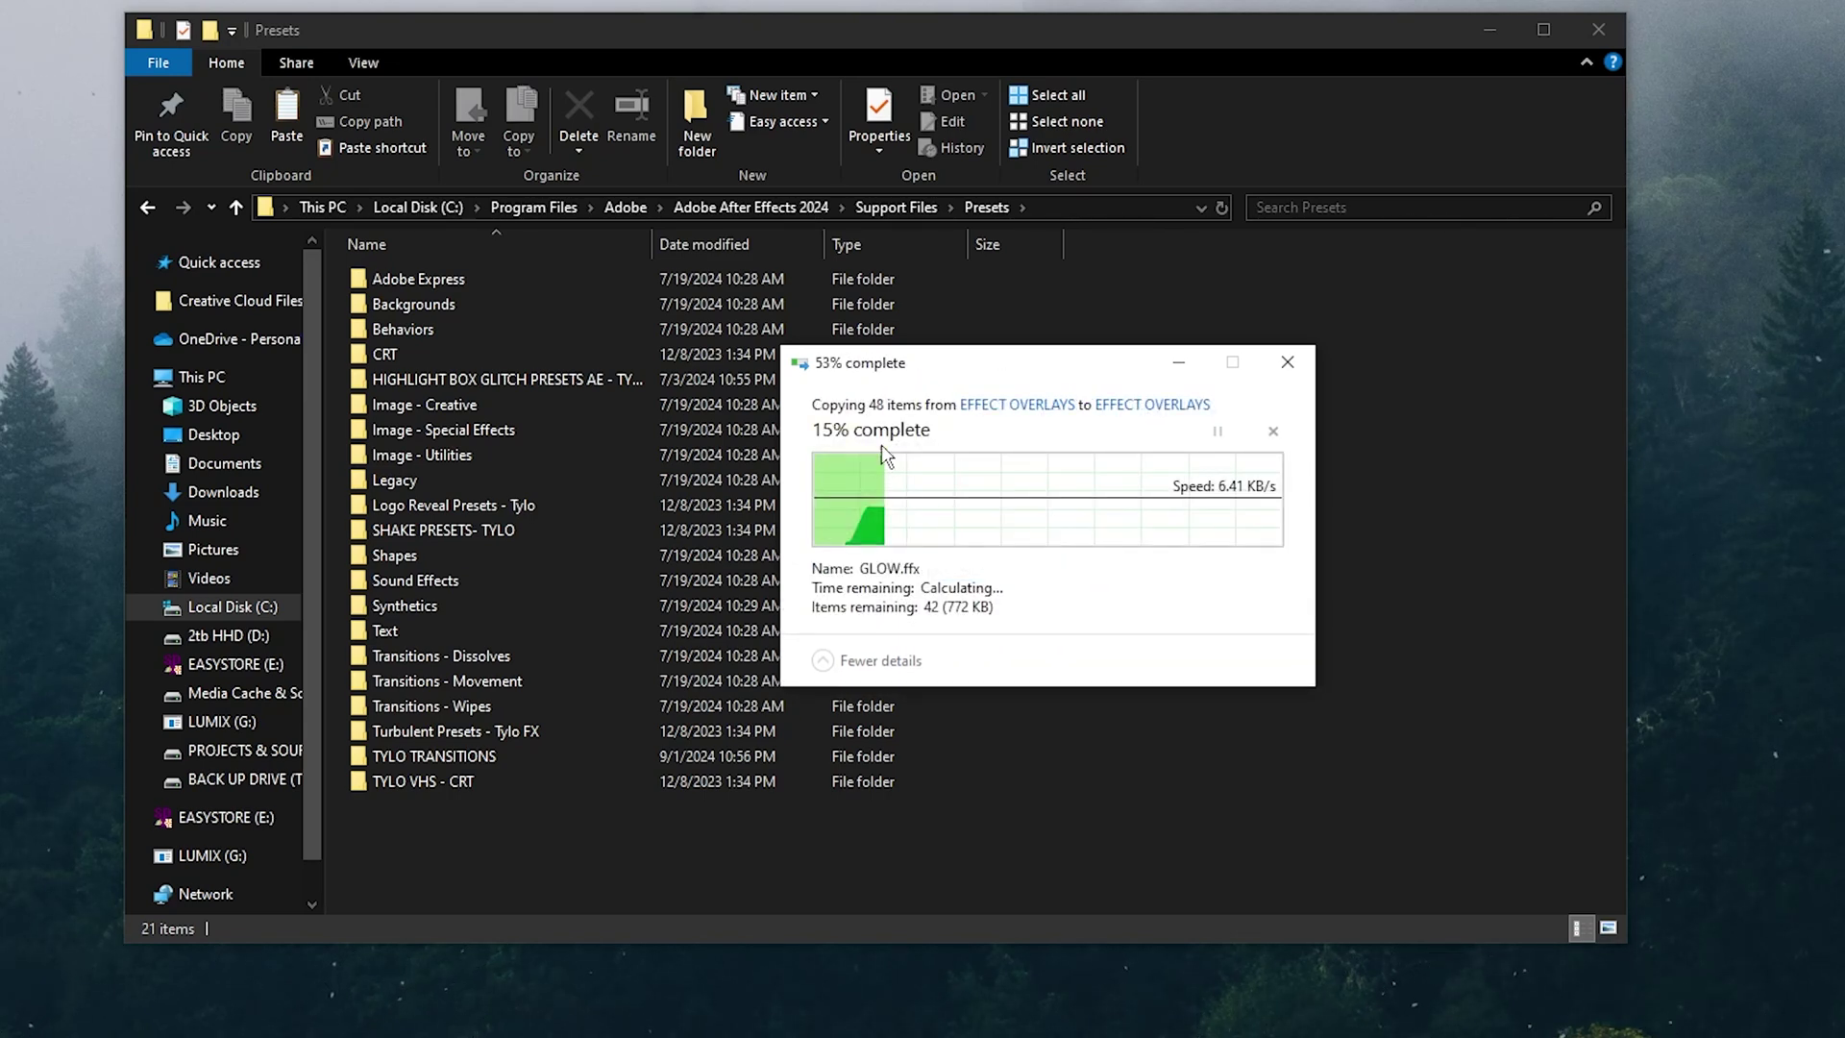
Check the contents of the EFFECT OVERLAYS, HORIZONTAL - 16x9 and VERTICAL - 9x16 subfolders in the installed TYLO TRANSITIONS folder.
{"action": "double_click", "coordinate": [506, 755]}
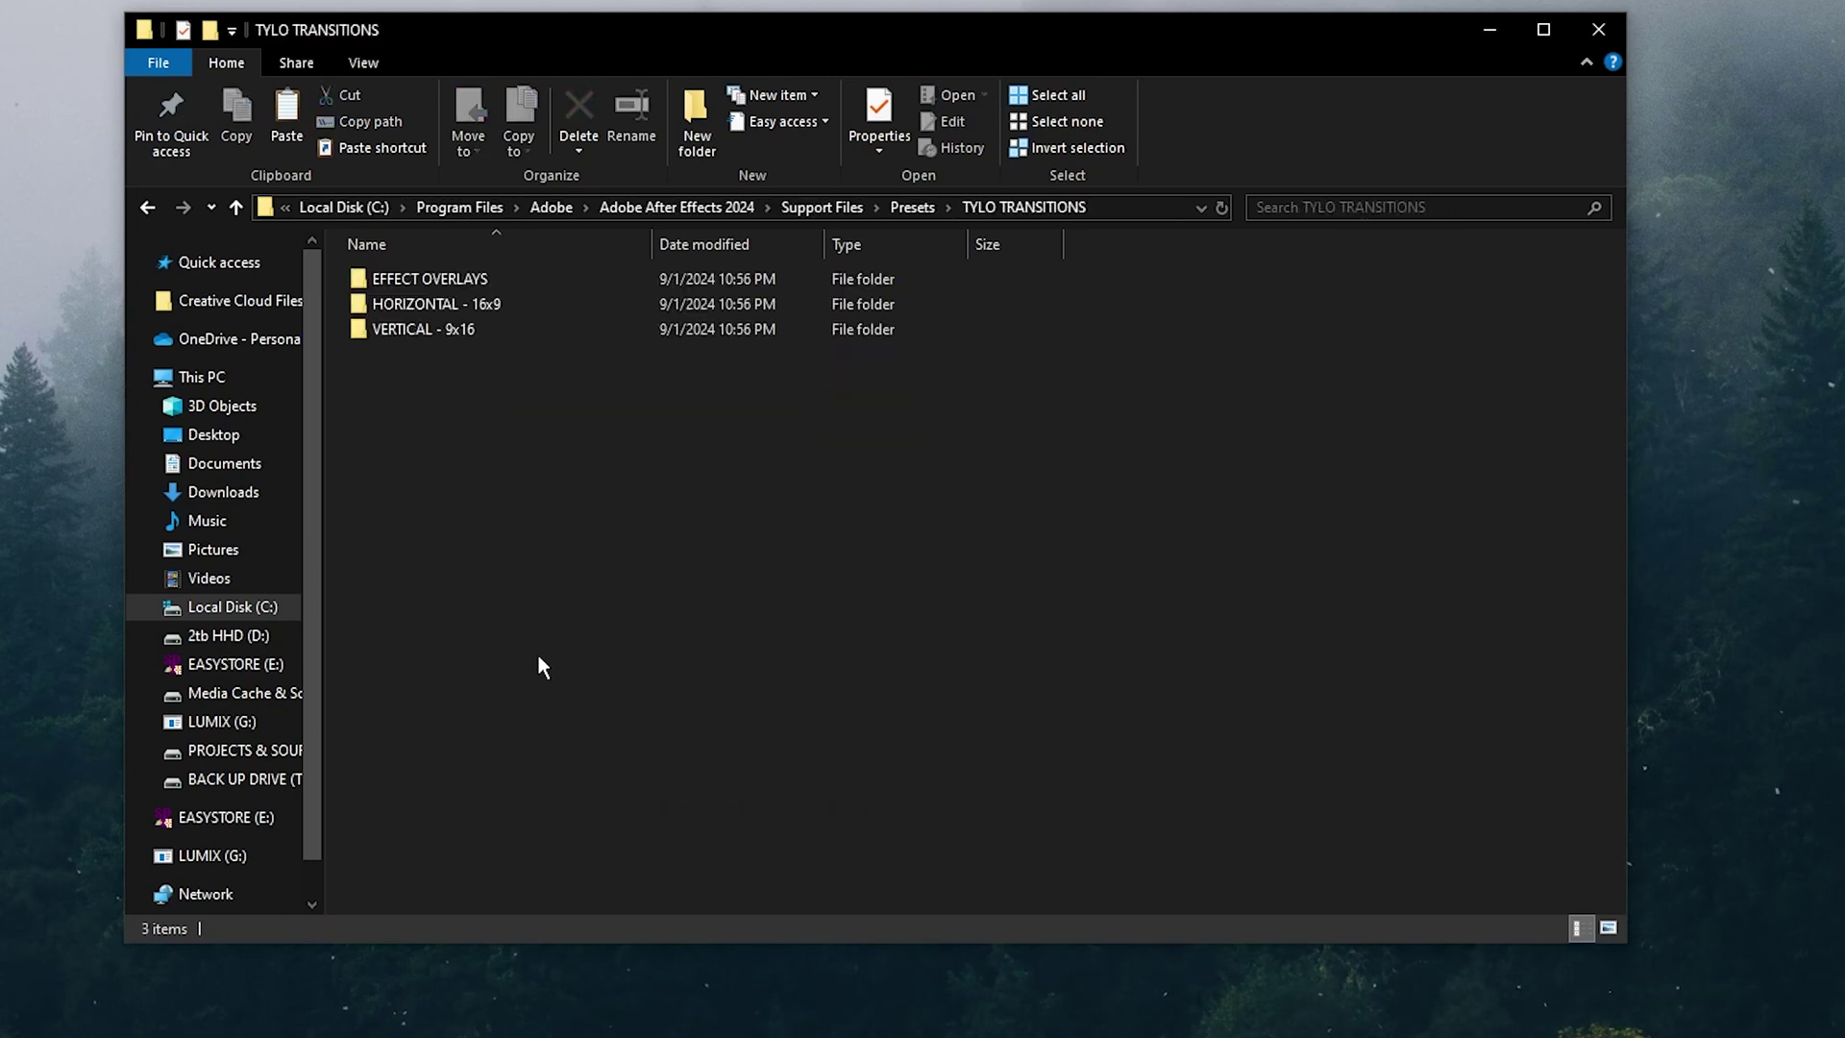
{"action": "left_click_drag", "start_coordinate": [856, 29], "coordinate": [781, 29]}
{"action": "double_click", "coordinate": [423, 278]}
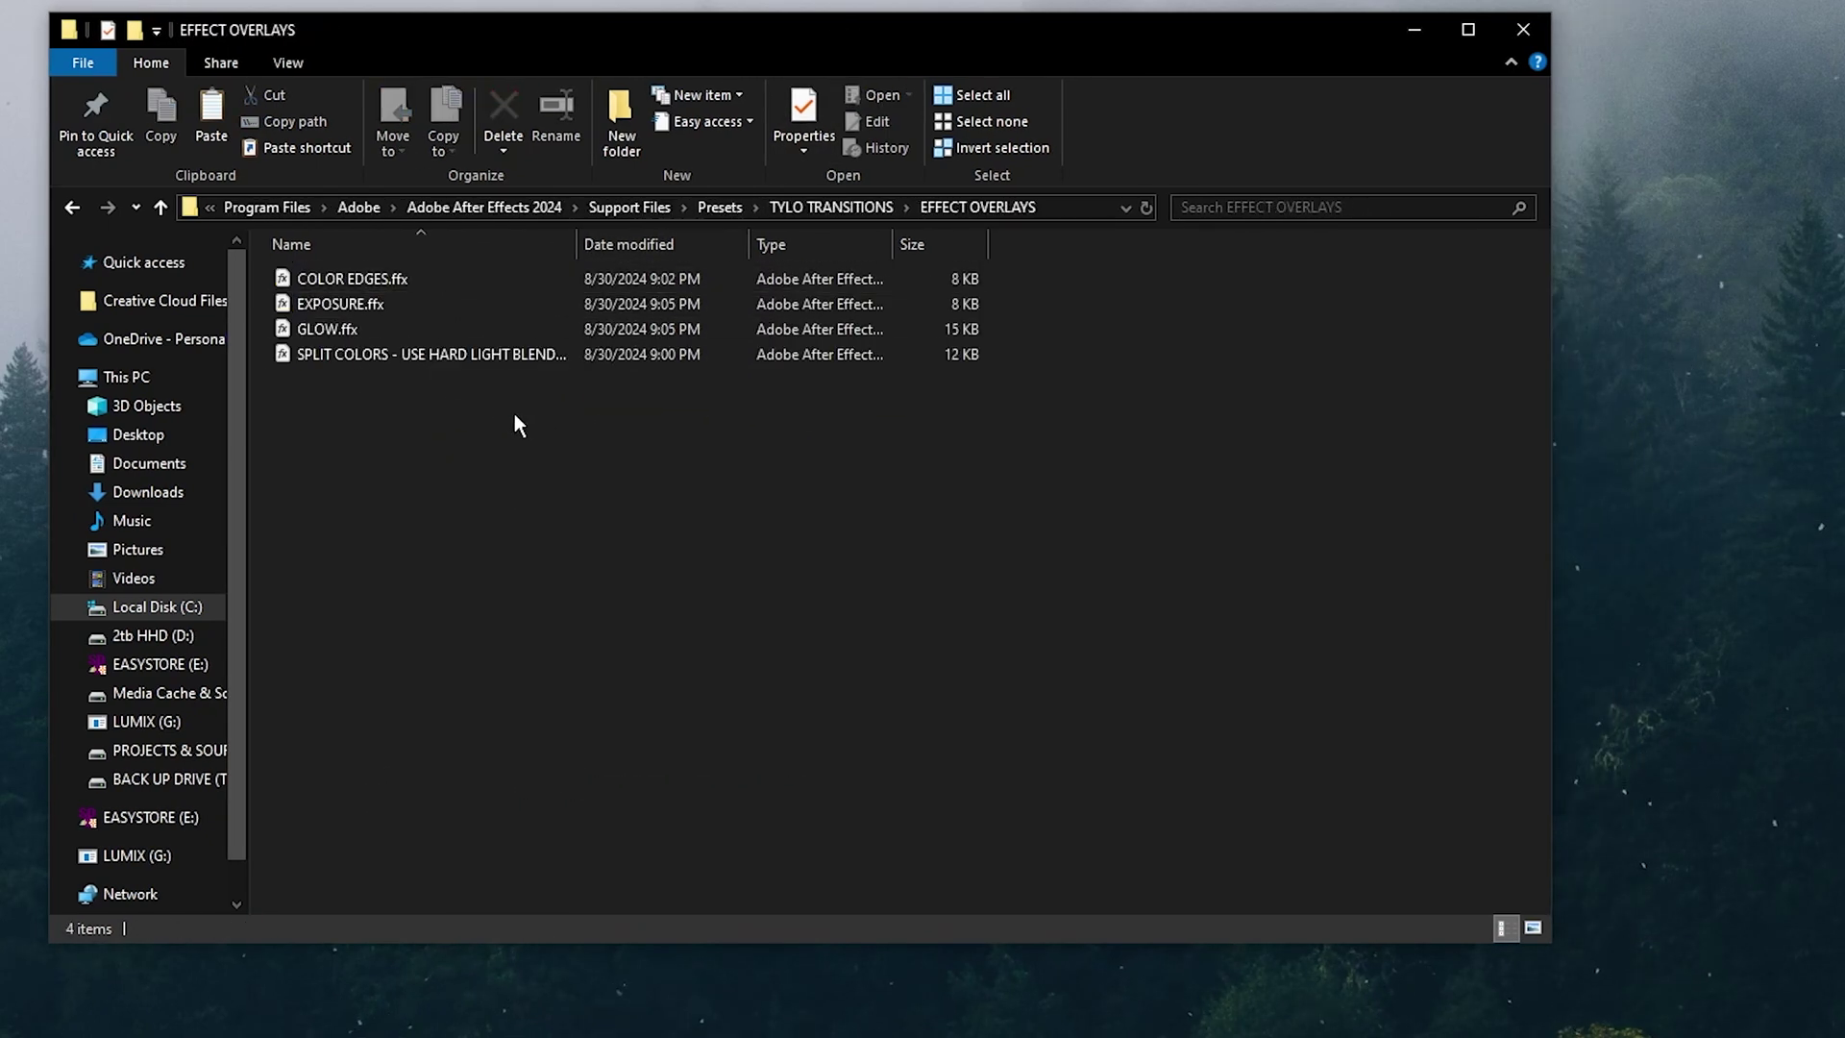
{"action": "left_click", "coordinate": [831, 207]}
{"action": "double_click", "coordinate": [346, 305]}
{"action": "left_click", "coordinate": [831, 207]}
{"action": "double_click", "coordinate": [523, 329]}
{"action": "left_click", "coordinate": [821, 207]}
{"action": "left_click", "coordinate": [741, 210]}
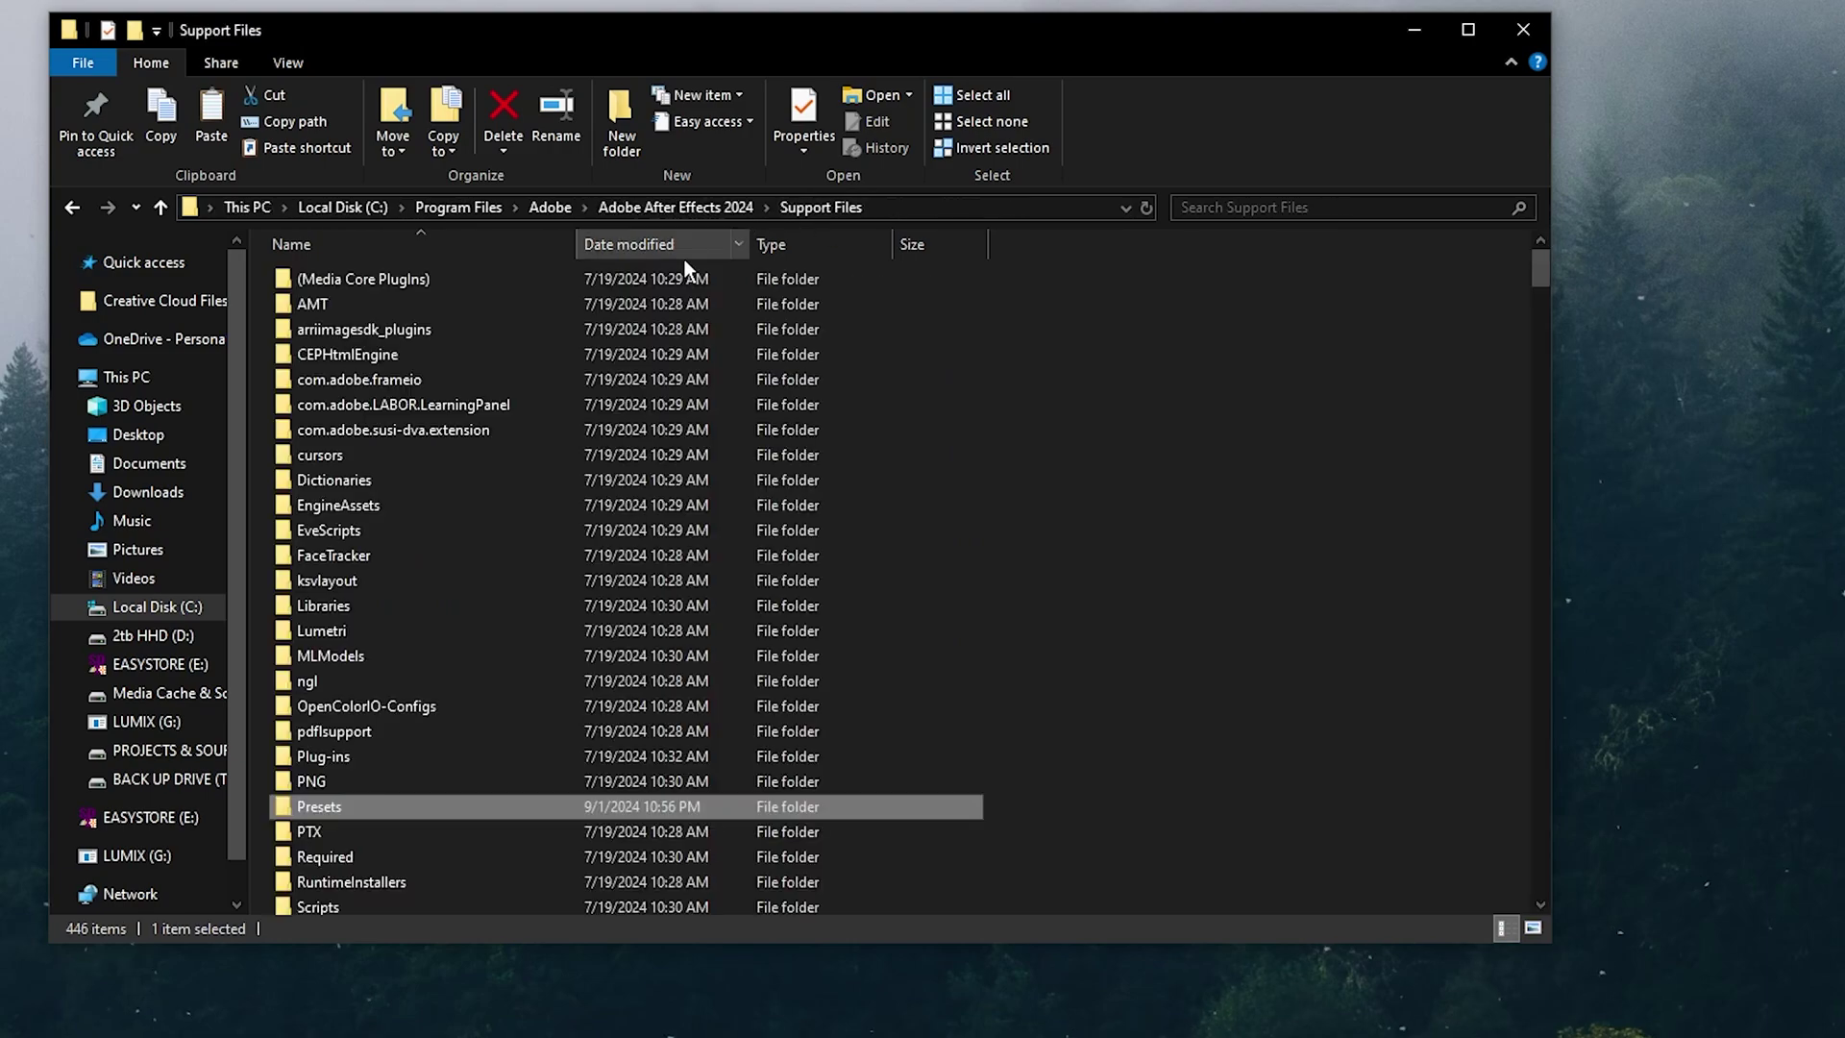
{"action": "double_click", "coordinate": [331, 808]}
Close the Presets folder window, switch to After Effects and refresh the Effects & Presets list.
{"action": "left_click", "coordinate": [1522, 30]}
{"action": "left_click_drag", "start_coordinate": [422, 263], "coordinate": [1099, 597]}
{"action": "left_click", "coordinate": [970, 999]}
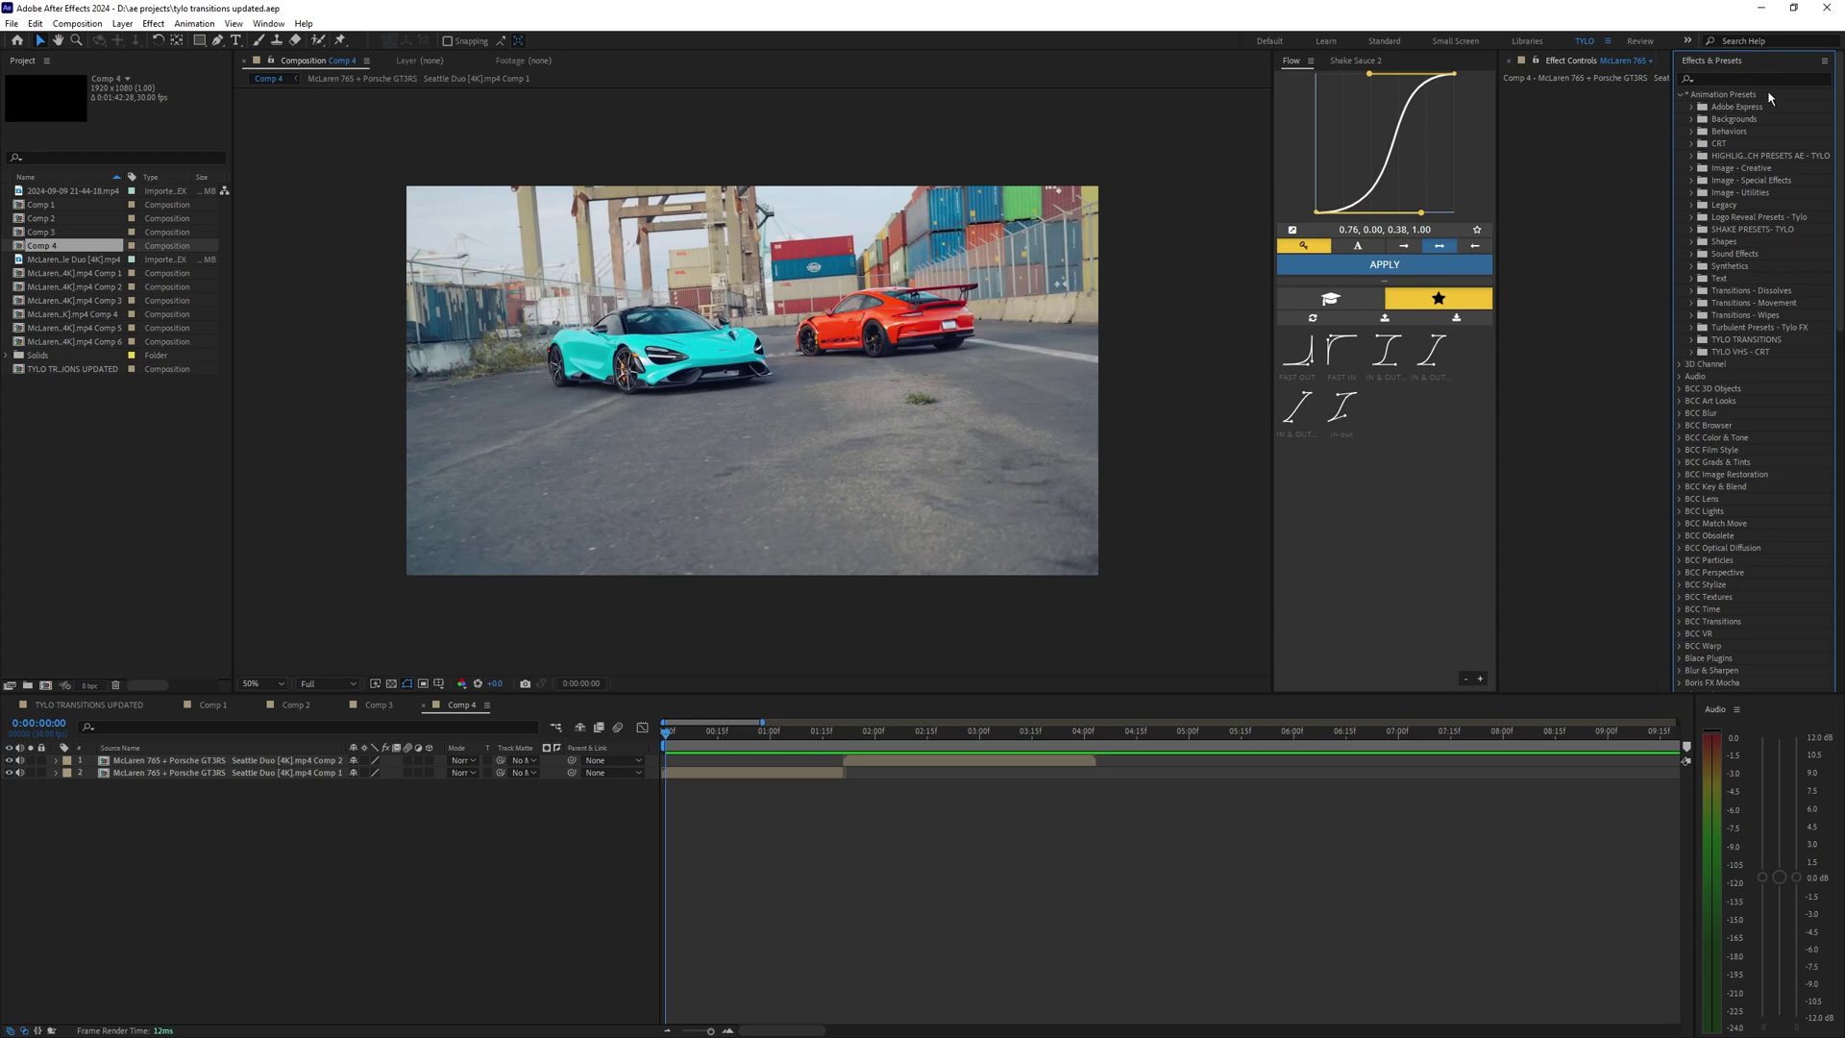
{"action": "left_click", "coordinate": [1823, 61]}
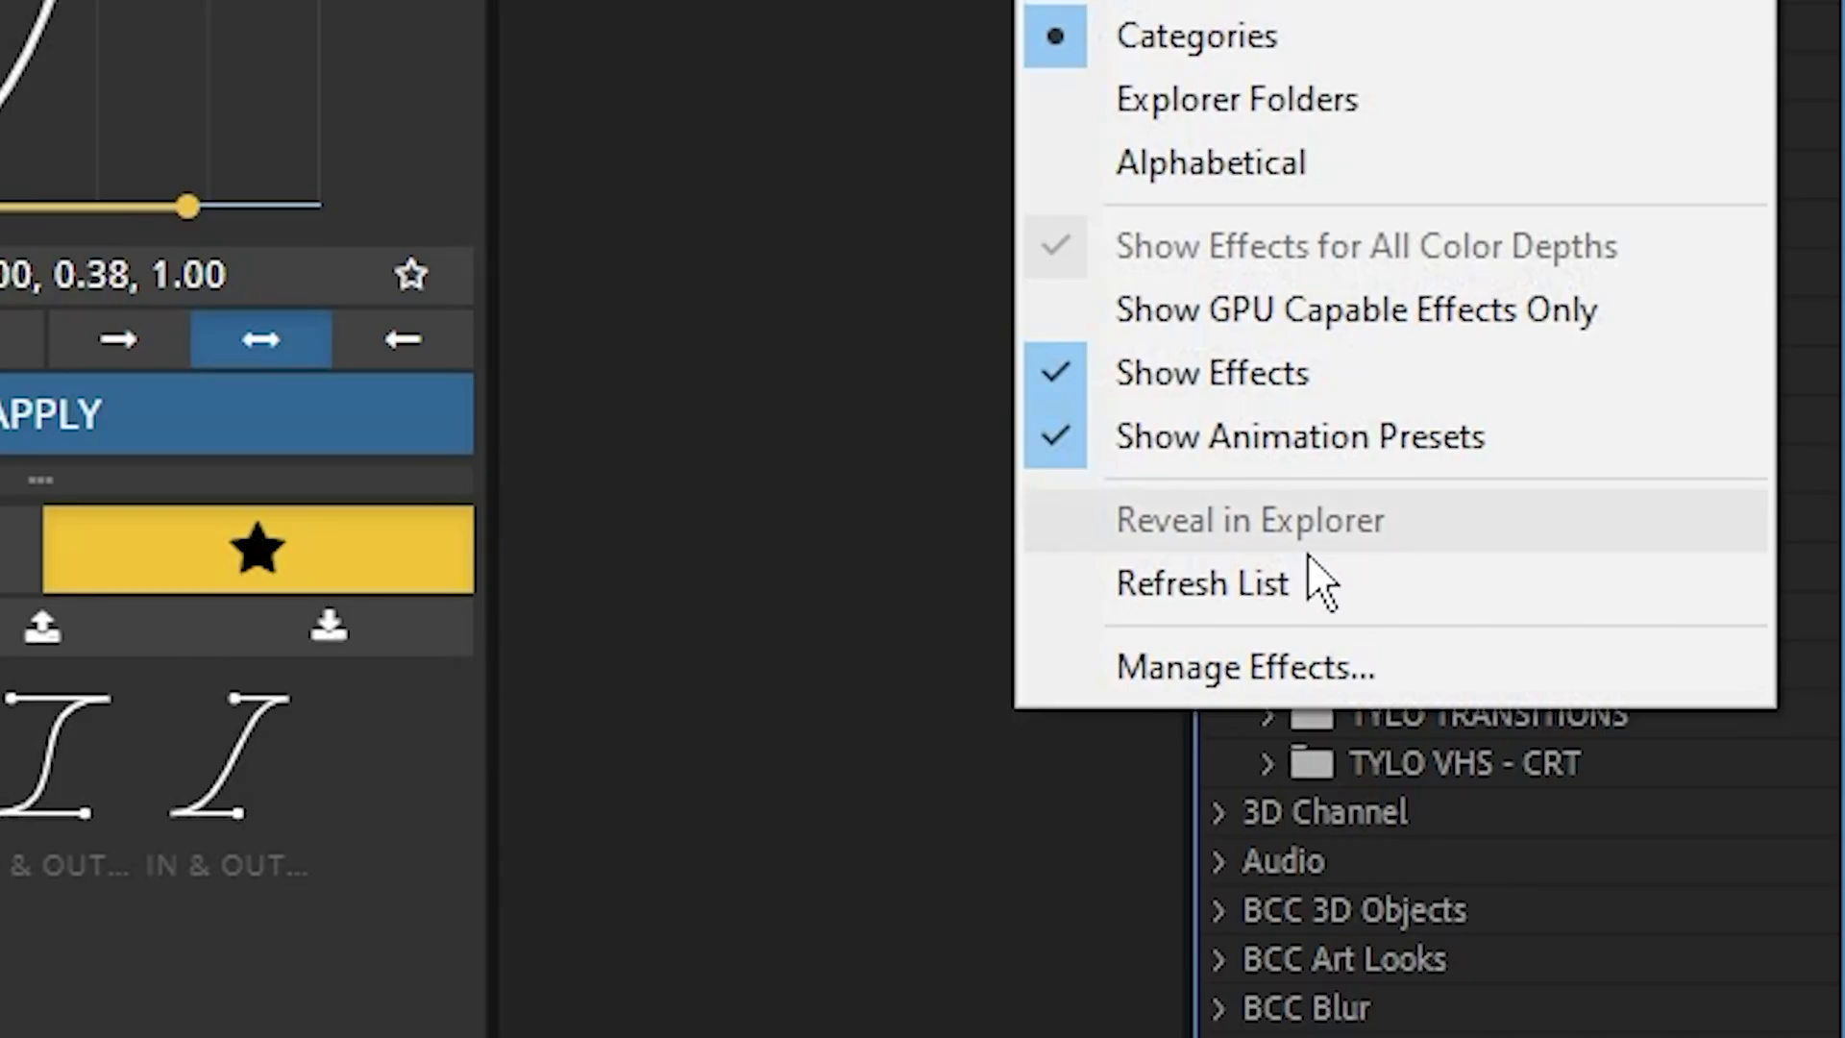
{"action": "left_click", "coordinate": [1699, 306]}
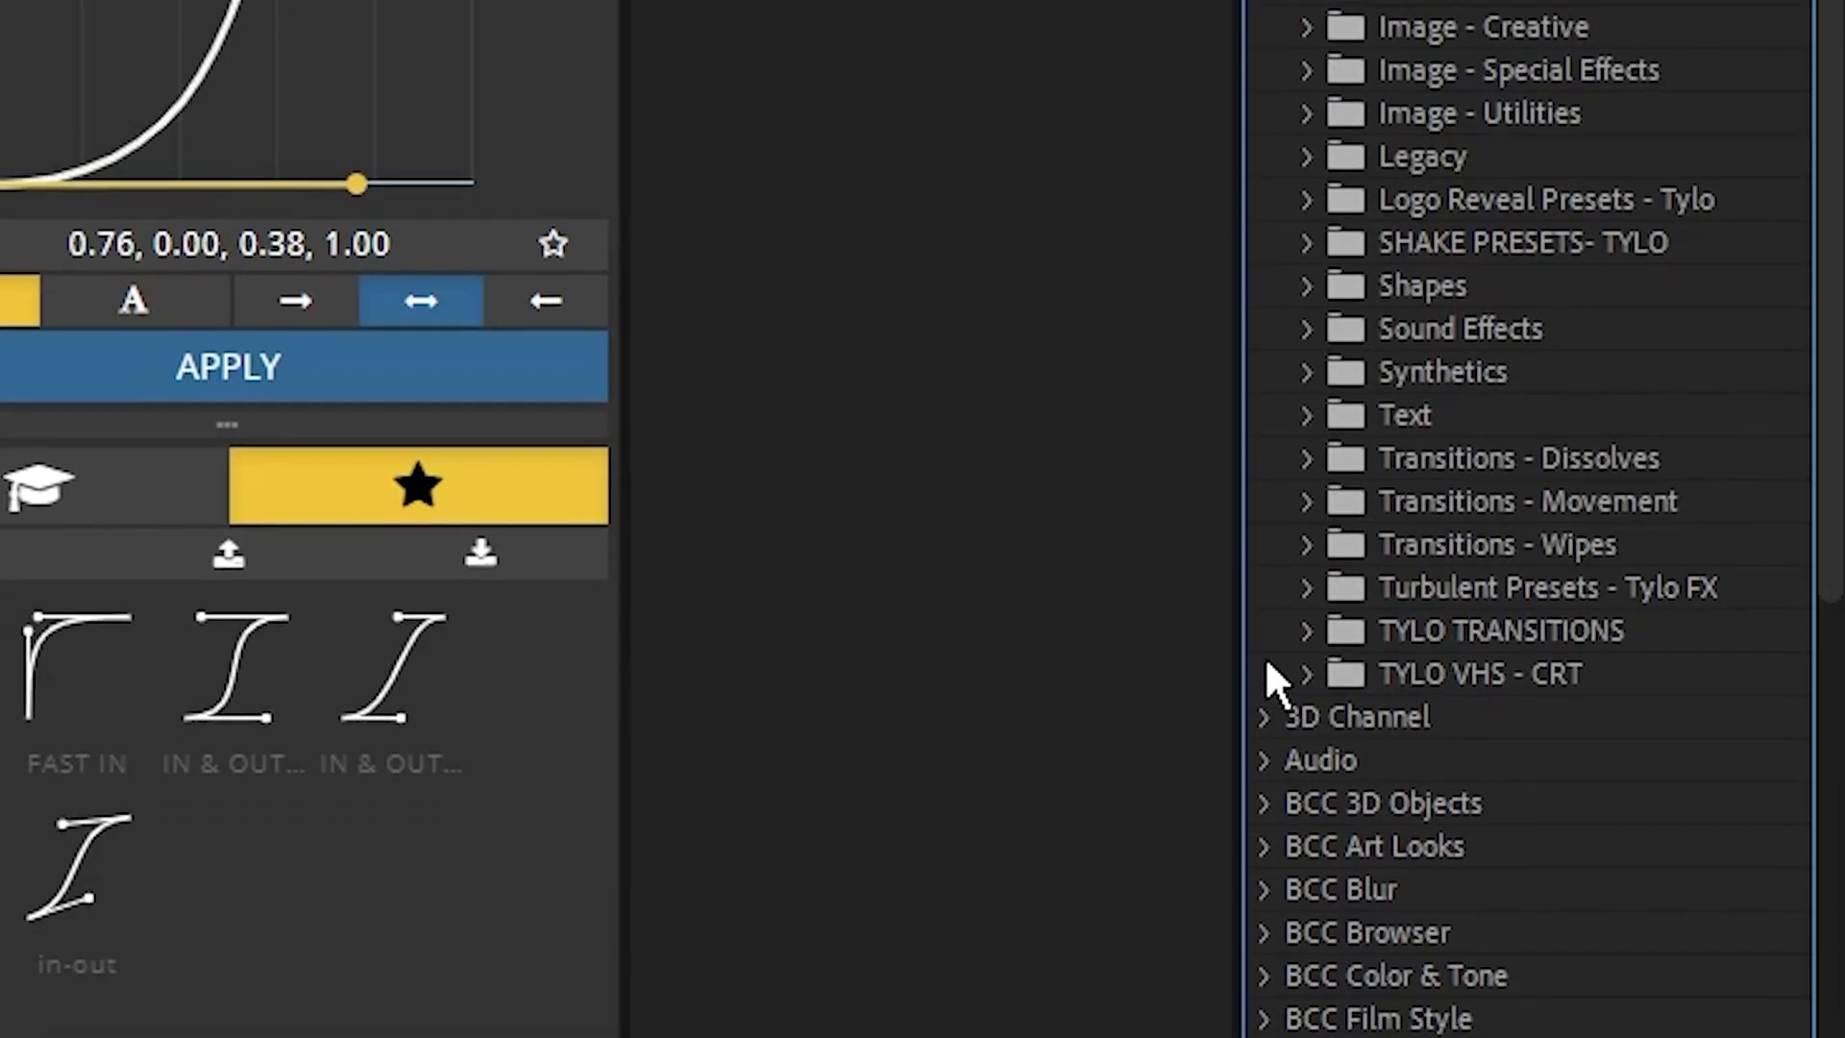
Expand the TYLO TRANSITIONS animation presets and look through the presets in the EFFECT OVERLAYS subfolder.
{"action": "left_click", "coordinate": [1307, 605]}
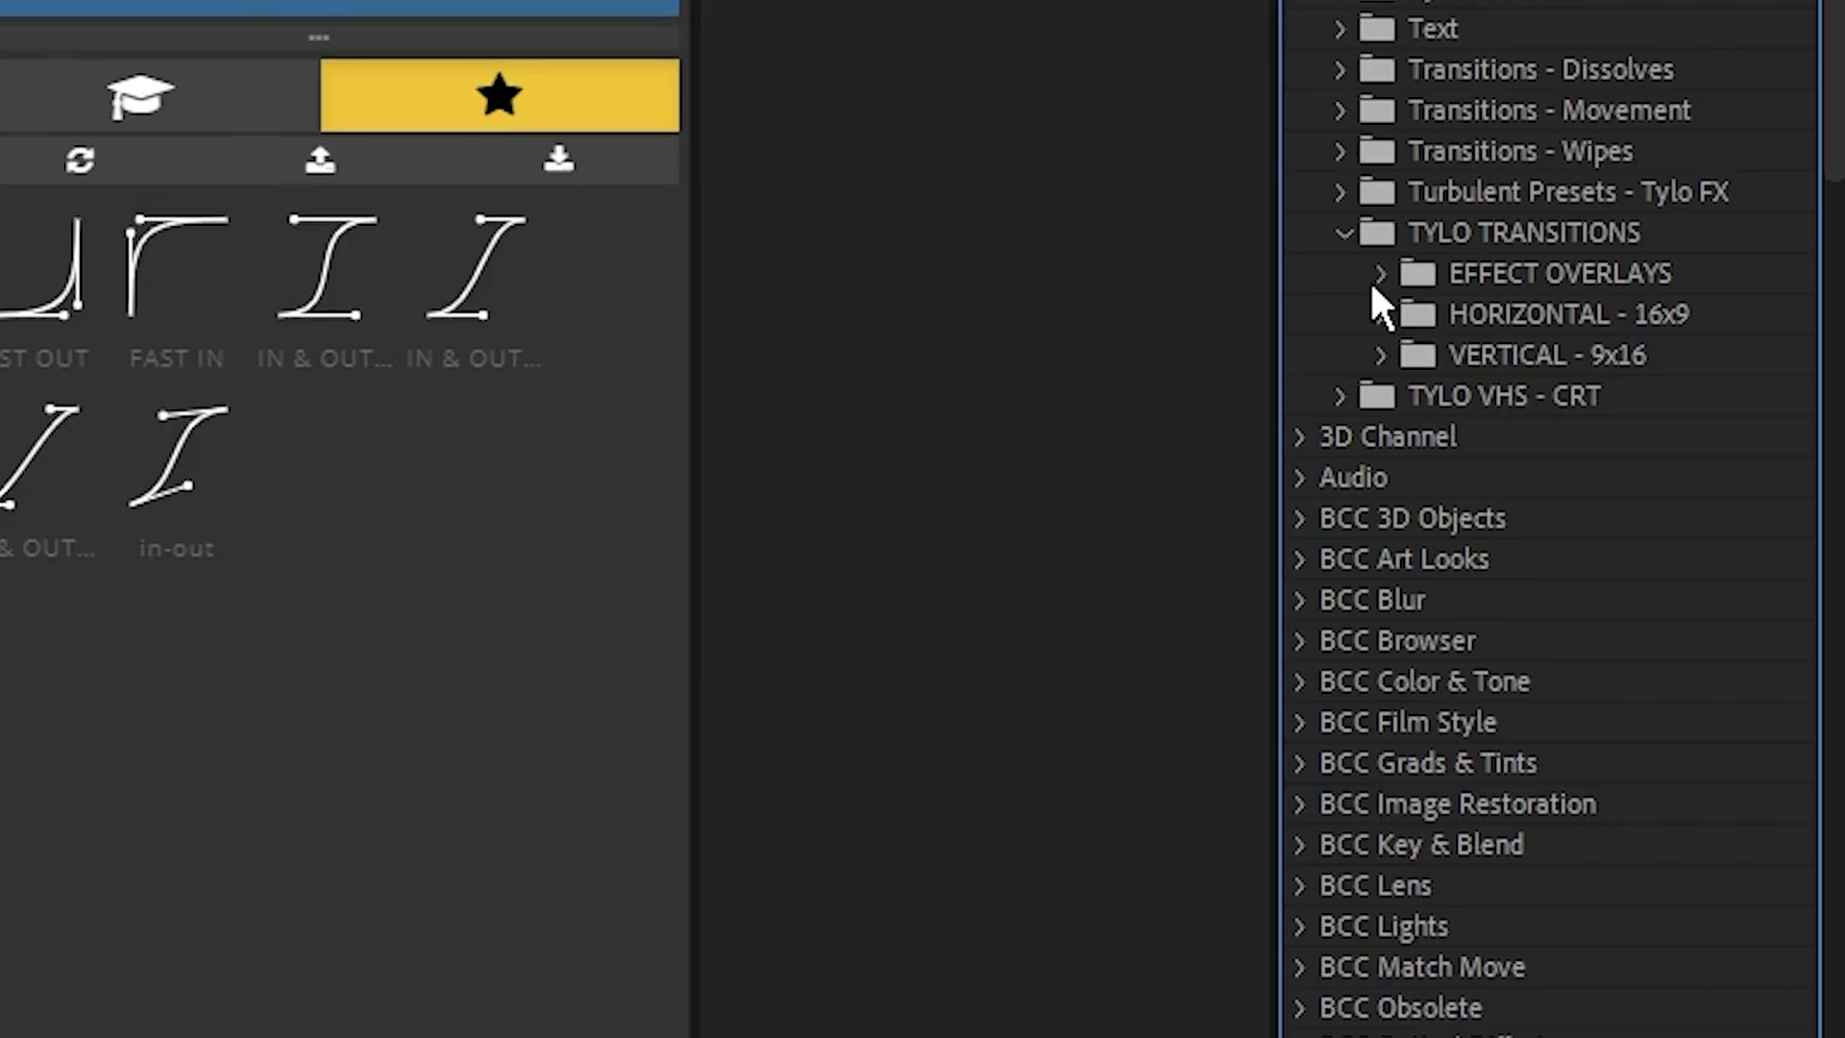
{"action": "left_click", "coordinate": [1380, 355]}
{"action": "left_click", "coordinate": [1383, 355]}
{"action": "left_click", "coordinate": [1381, 273]}
{"action": "left_click", "coordinate": [1500, 314]}
{"action": "left_click", "coordinate": [1525, 440]}
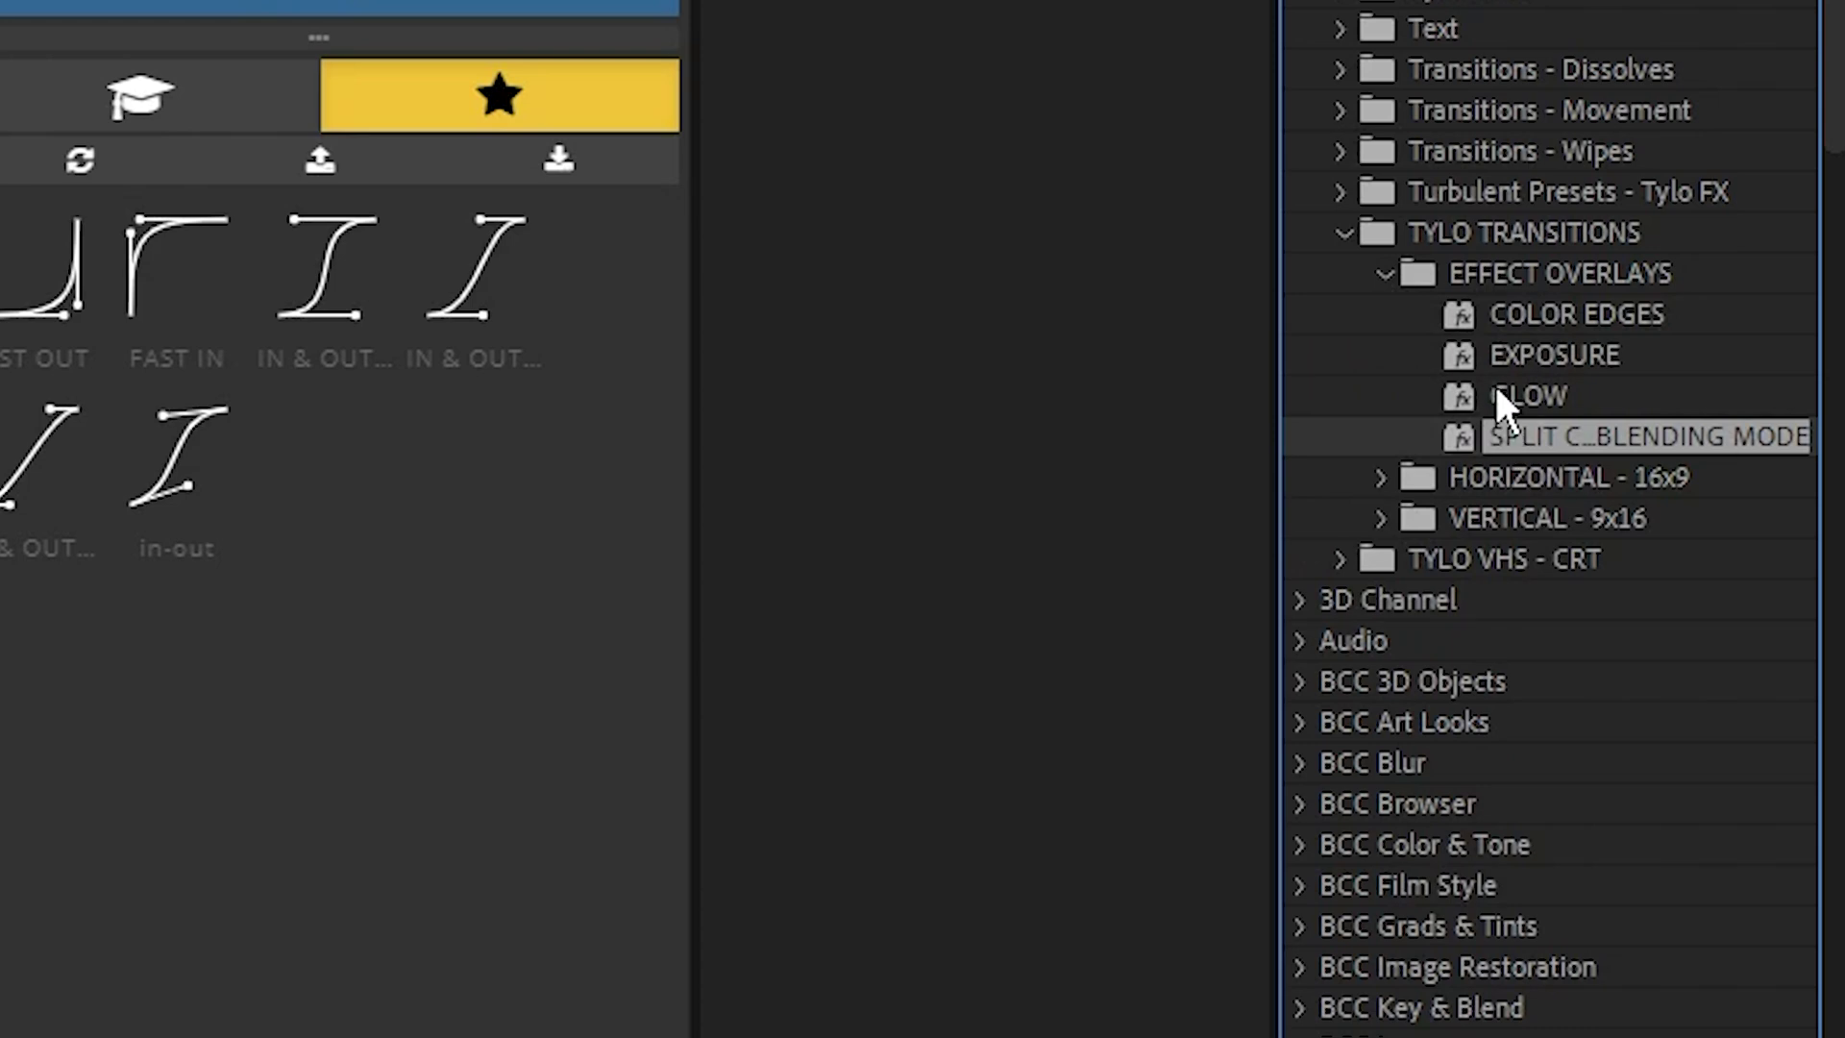
{"action": "left_click", "coordinate": [1514, 317]}
{"action": "left_click", "coordinate": [1545, 436]}
{"action": "left_click", "coordinate": [1548, 396]}
{"action": "left_click", "coordinate": [1539, 359]}
{"action": "left_click", "coordinate": [1499, 317]}
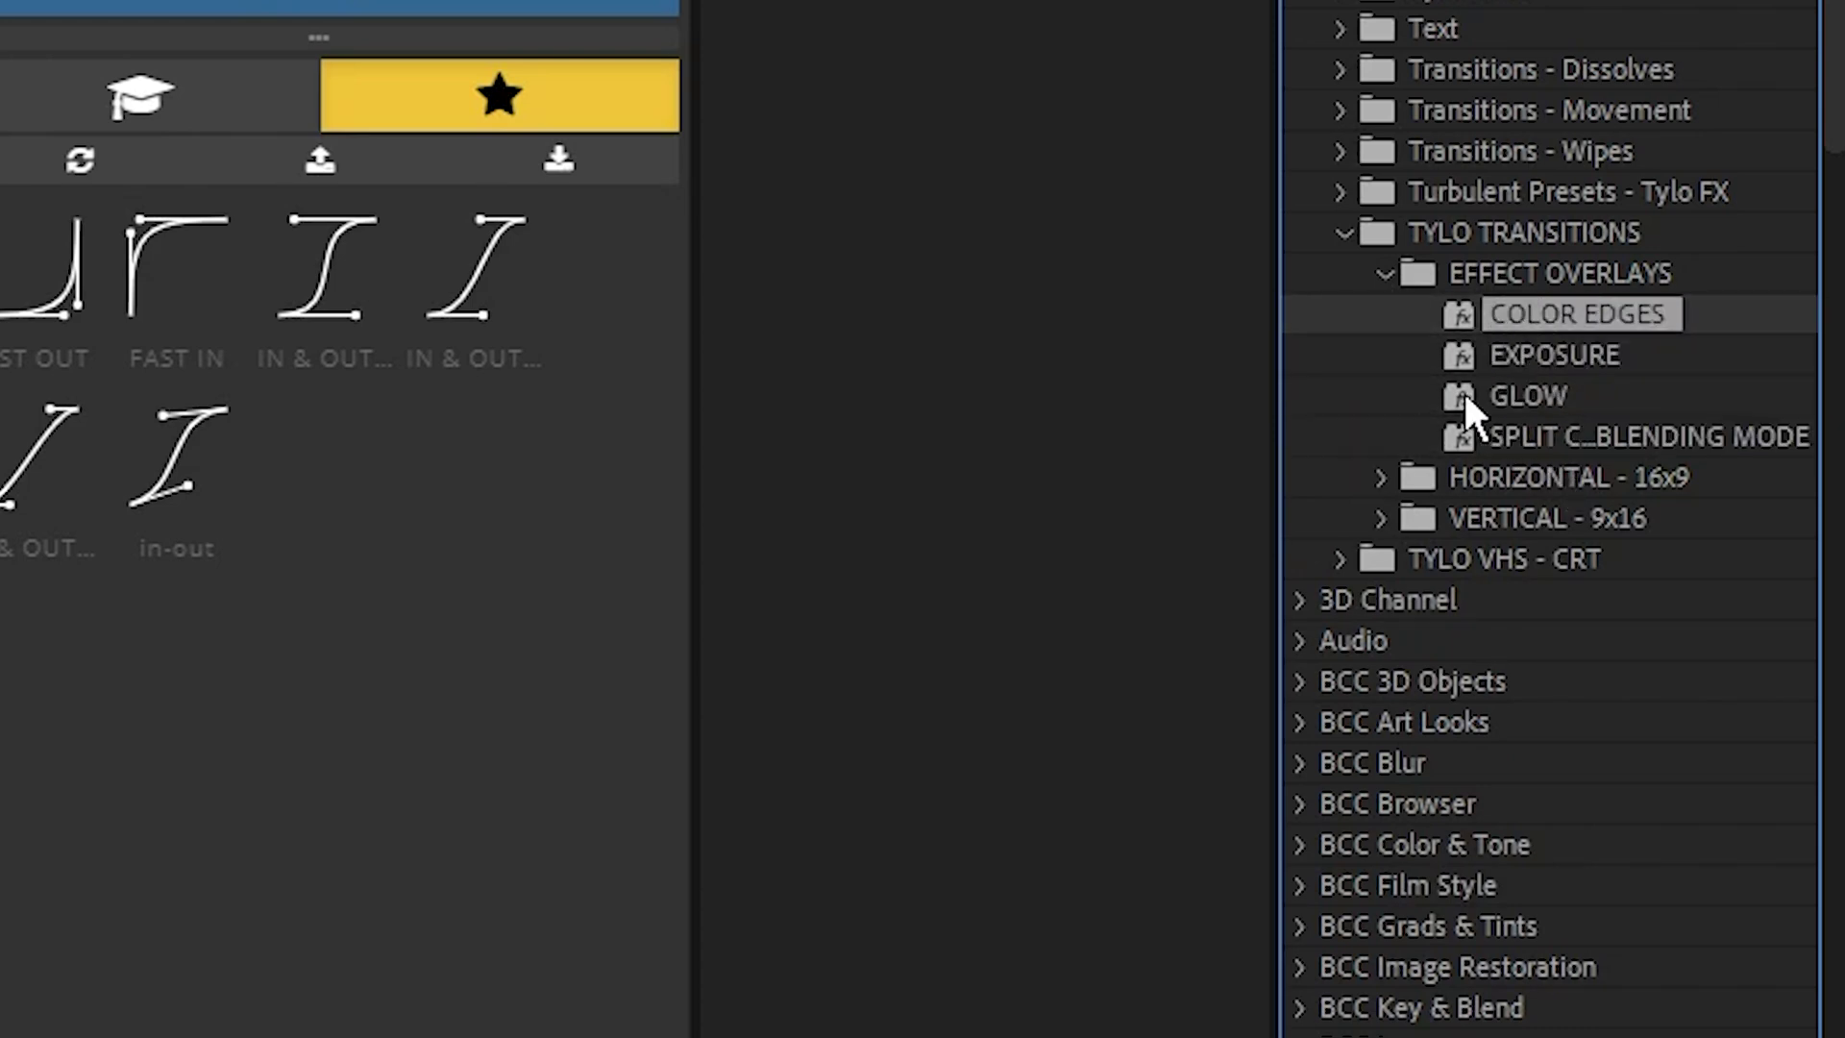
Expand the HORIZONTAL - 16x9 preset folder and look through its transitions with the landscape composition in view.
{"action": "scroll", "coordinate": [1472, 346], "scroll_direction": "down", "scroll_amount": 5}
{"action": "left_click", "coordinate": [1383, 50]}
{"action": "left_click", "coordinate": [1545, 85]}
{"action": "left_click", "coordinate": [1571, 857], "text": "shift"}
{"action": "left_click", "coordinate": [1568, 919]}
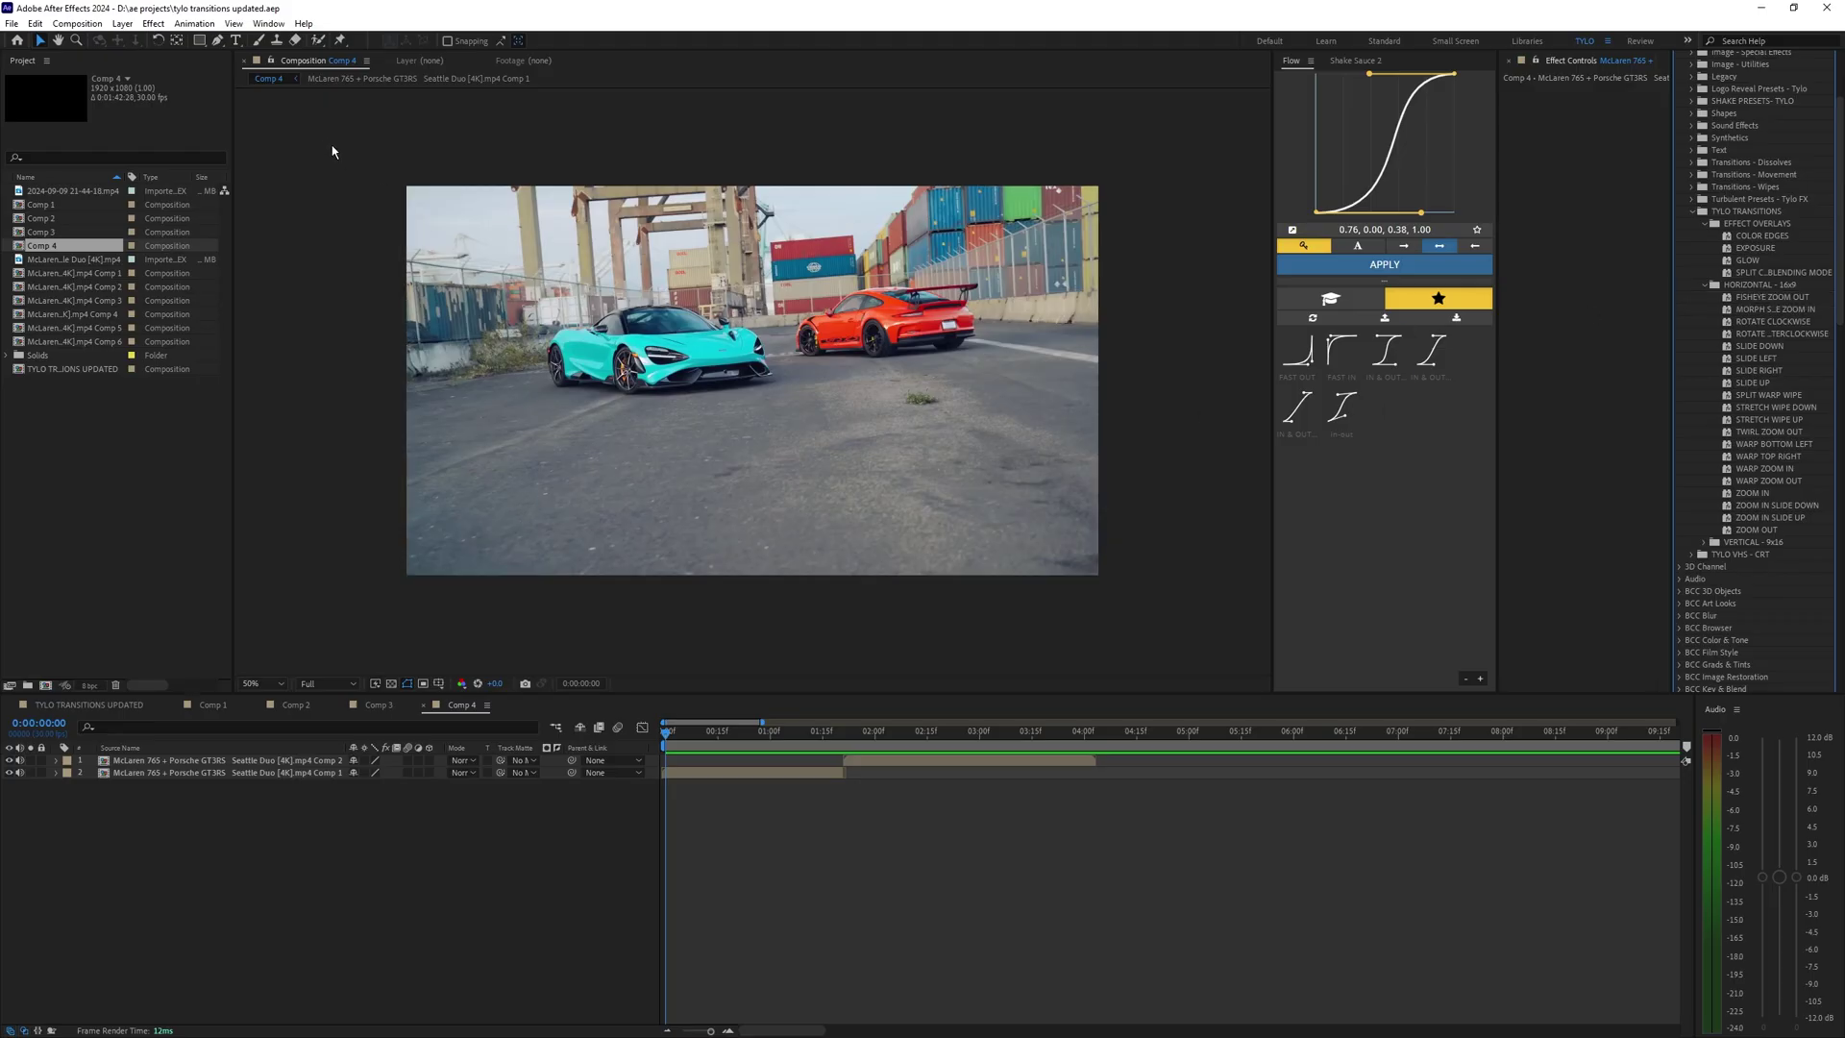
{"action": "left_click_drag", "start_coordinate": [362, 162], "coordinate": [1153, 591]}
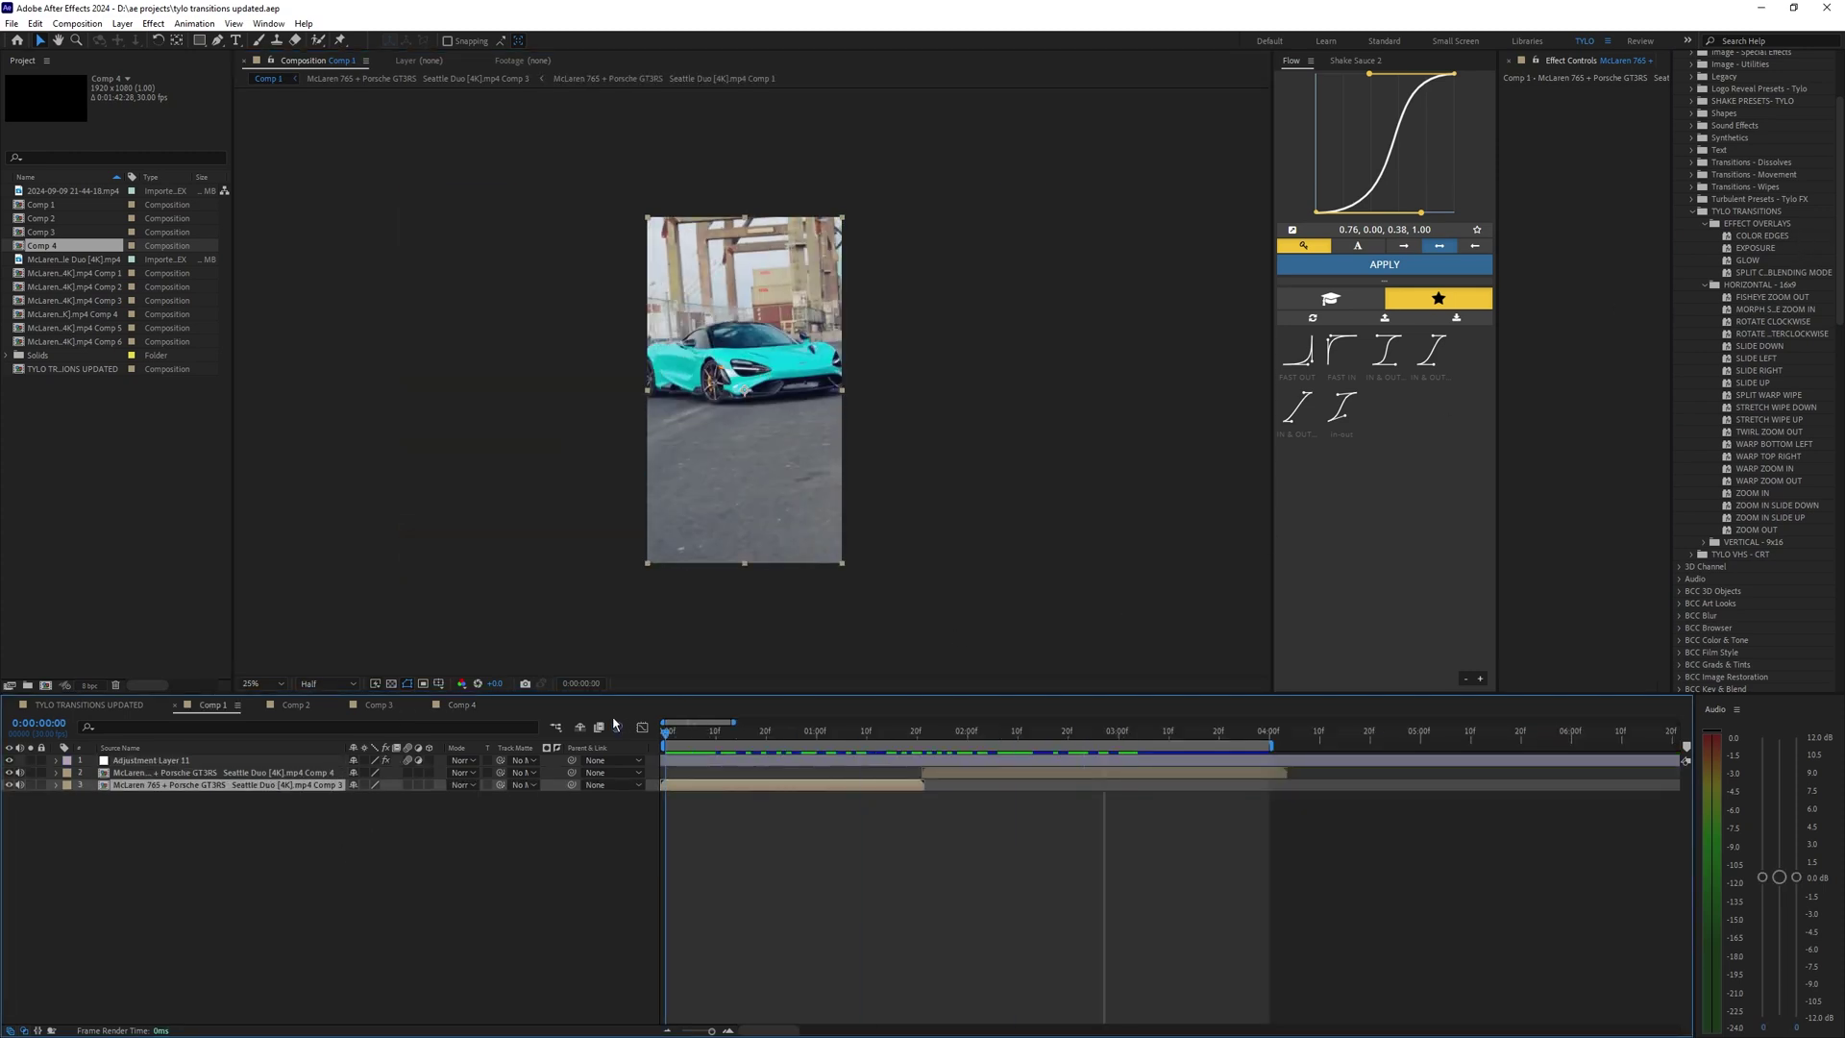
Bring up the vertical Comp 1 and expand the VERTICAL - 9x16 preset folder to review its transitions.
{"action": "left_click", "coordinate": [606, 205]}
{"action": "left_click_drag", "start_coordinate": [606, 206], "coordinate": [893, 625]}
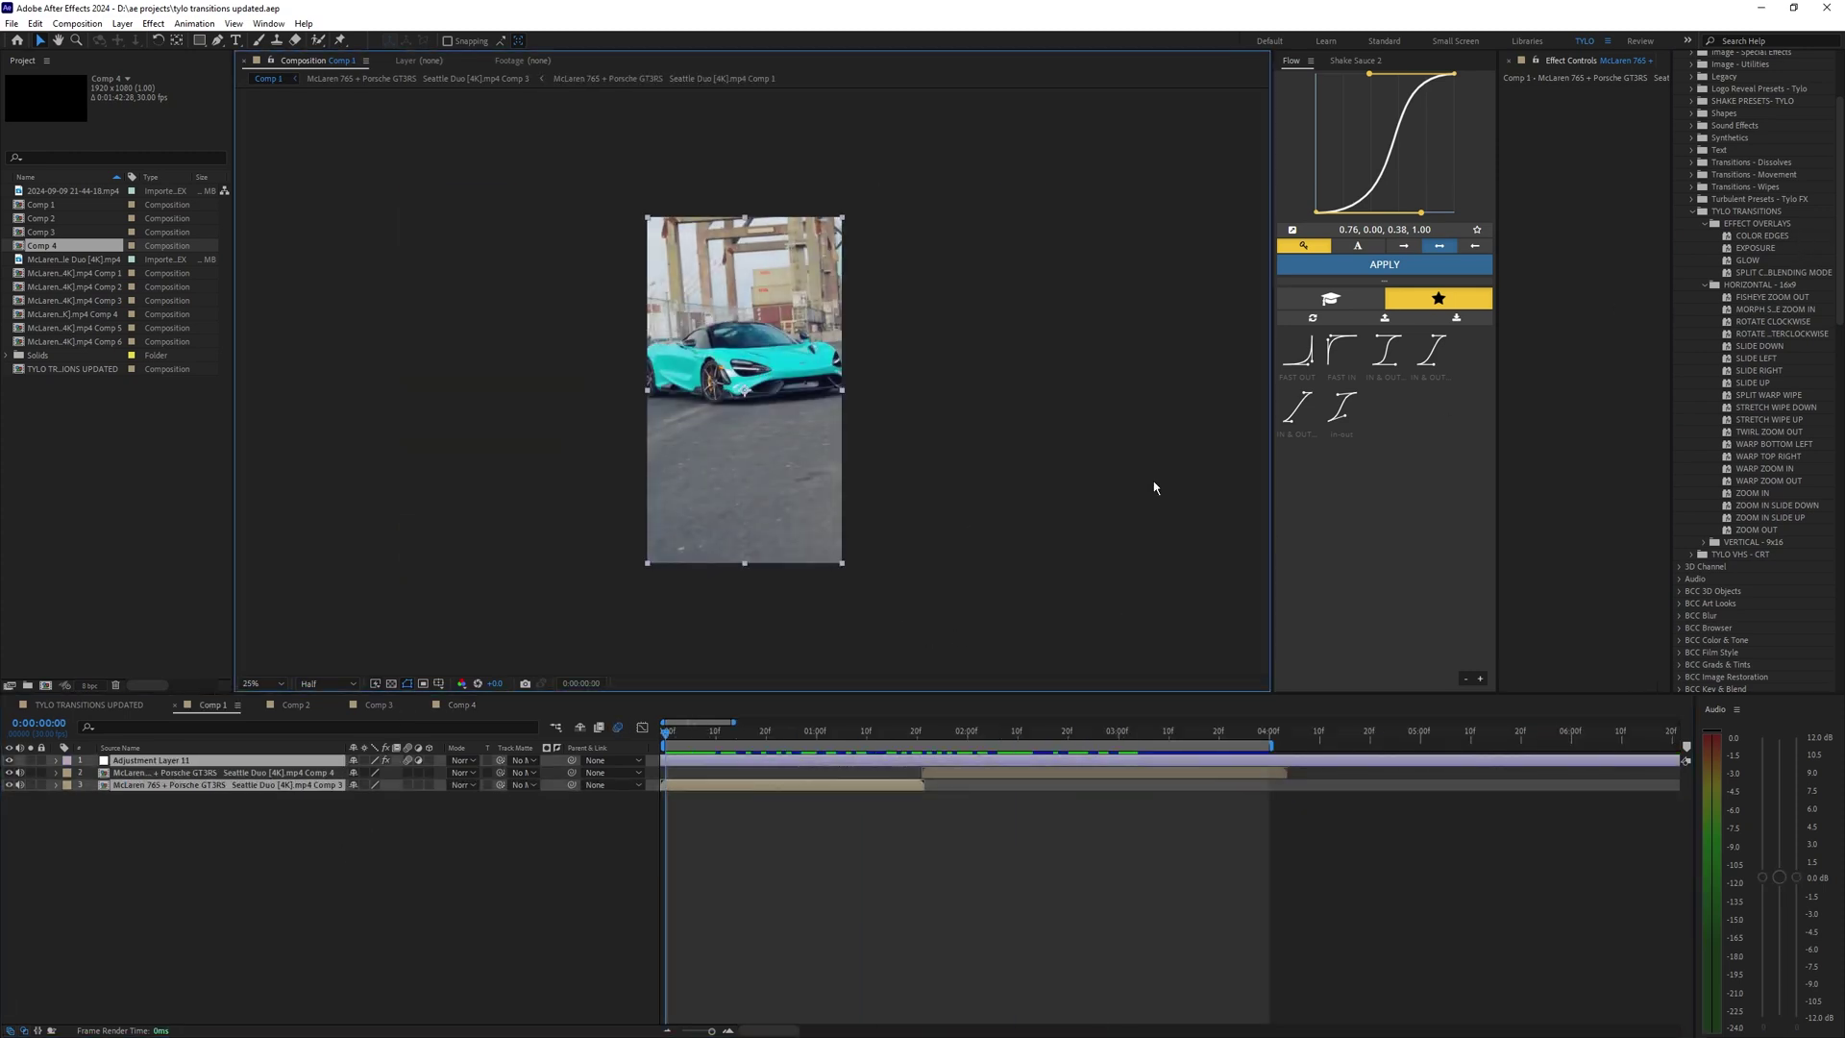
{"action": "left_click", "coordinate": [1703, 544]}
{"action": "scroll", "coordinate": [1755, 392], "scroll_direction": "down", "scroll_amount": 3}
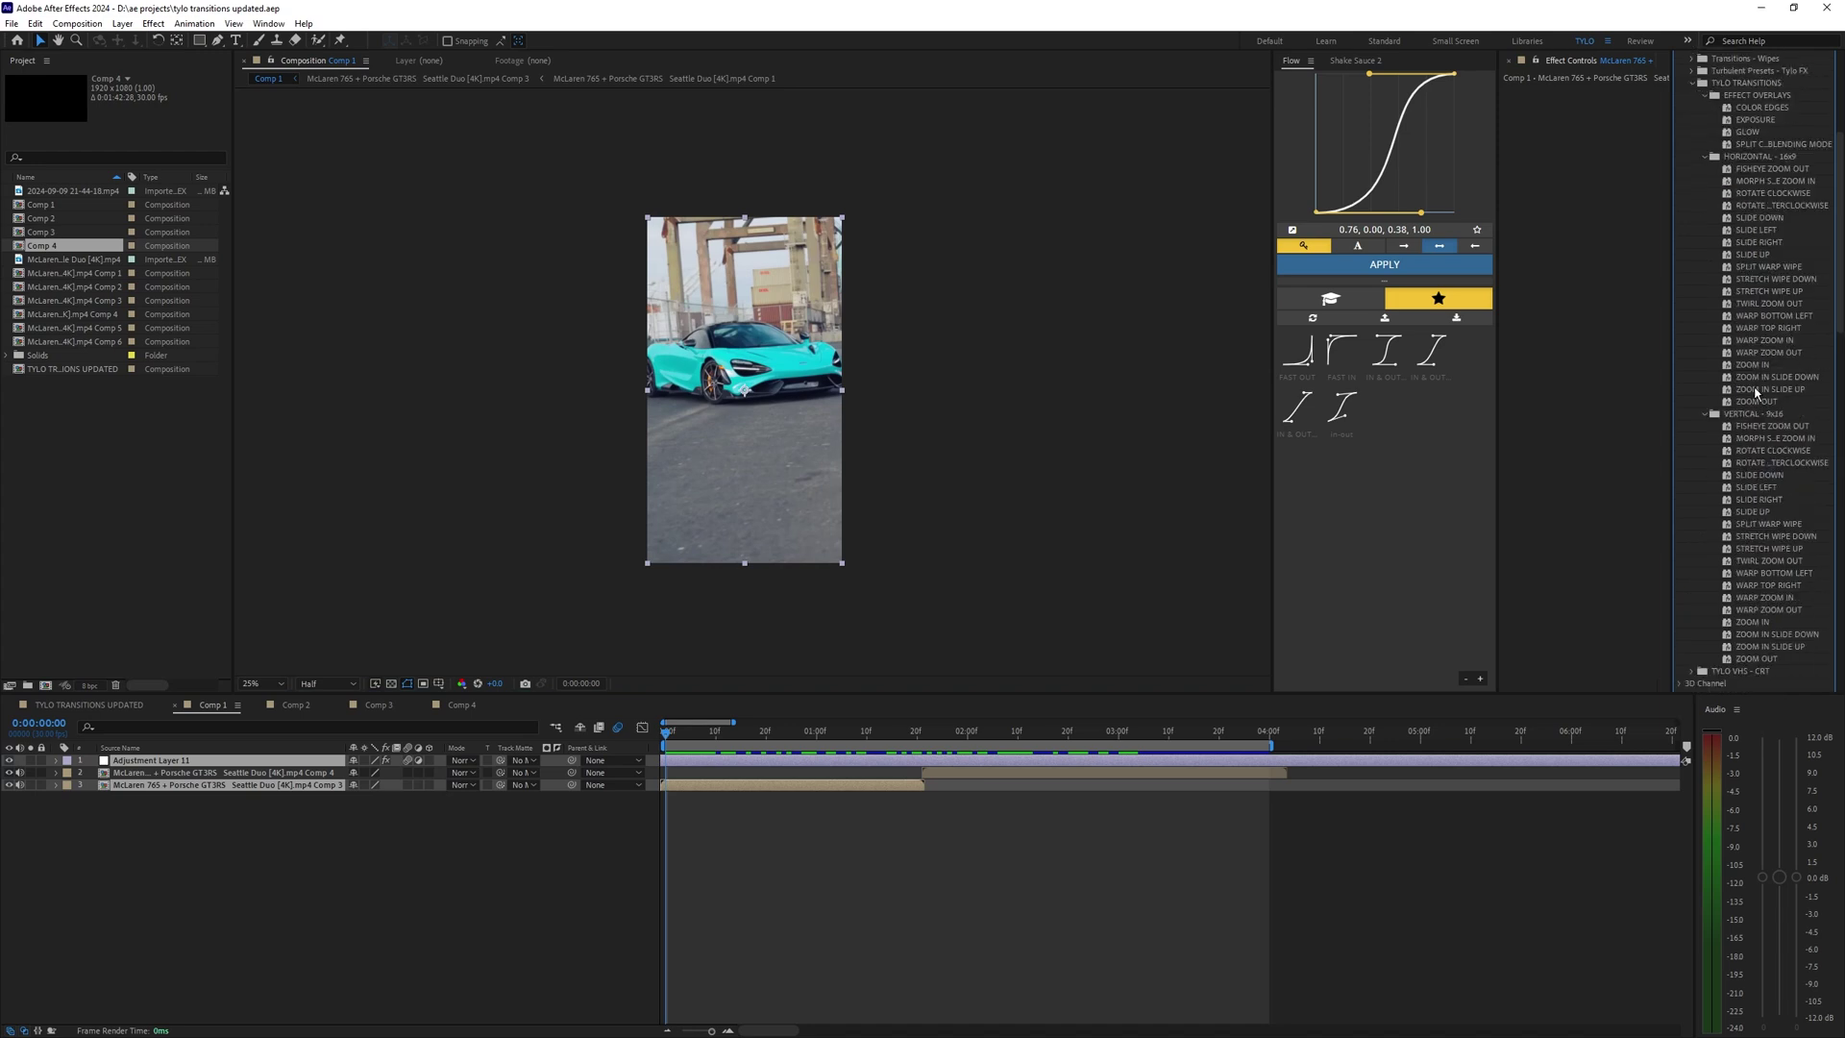
{"action": "left_click", "coordinate": [1753, 425]}
{"action": "left_click", "coordinate": [990, 826]}
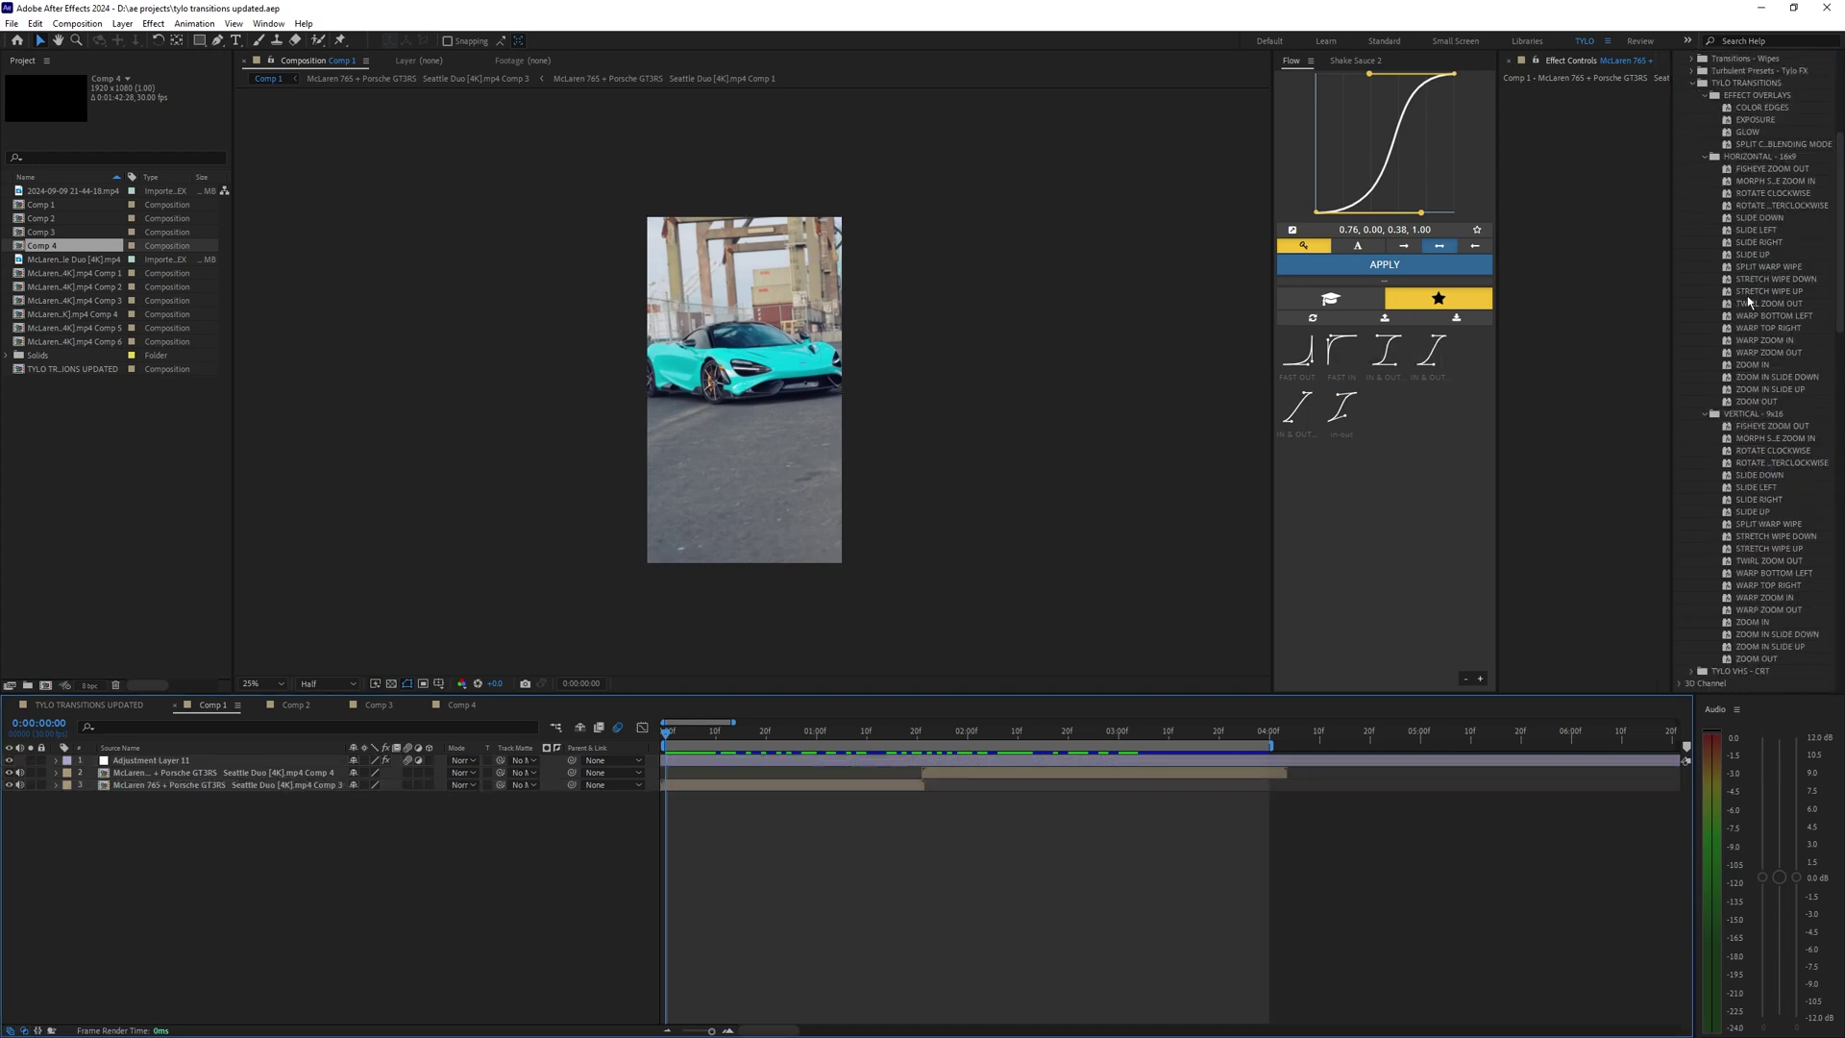
{"action": "left_click", "coordinate": [1750, 155]}
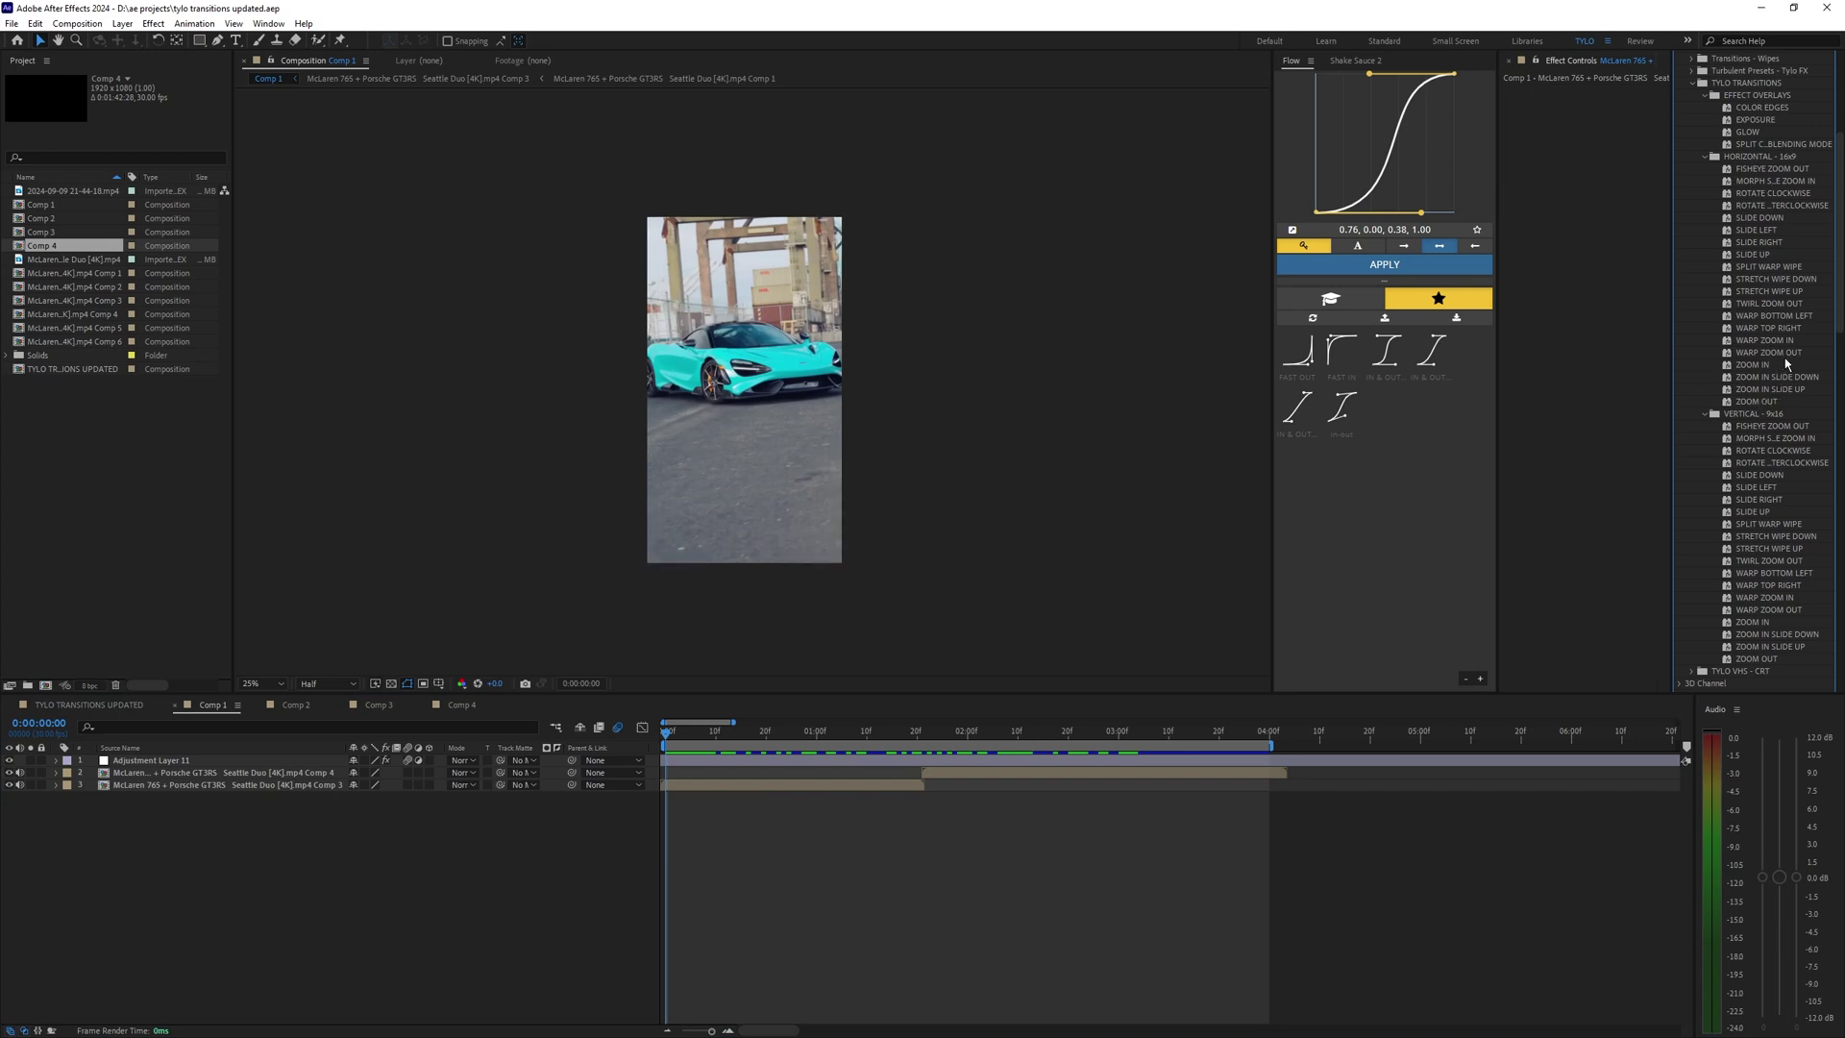
Bring up the landscape Comp 4 and add a new adjustment layer above its two car clips.
{"action": "left_click_drag", "start_coordinate": [745, 433], "coordinate": [746, 434]}
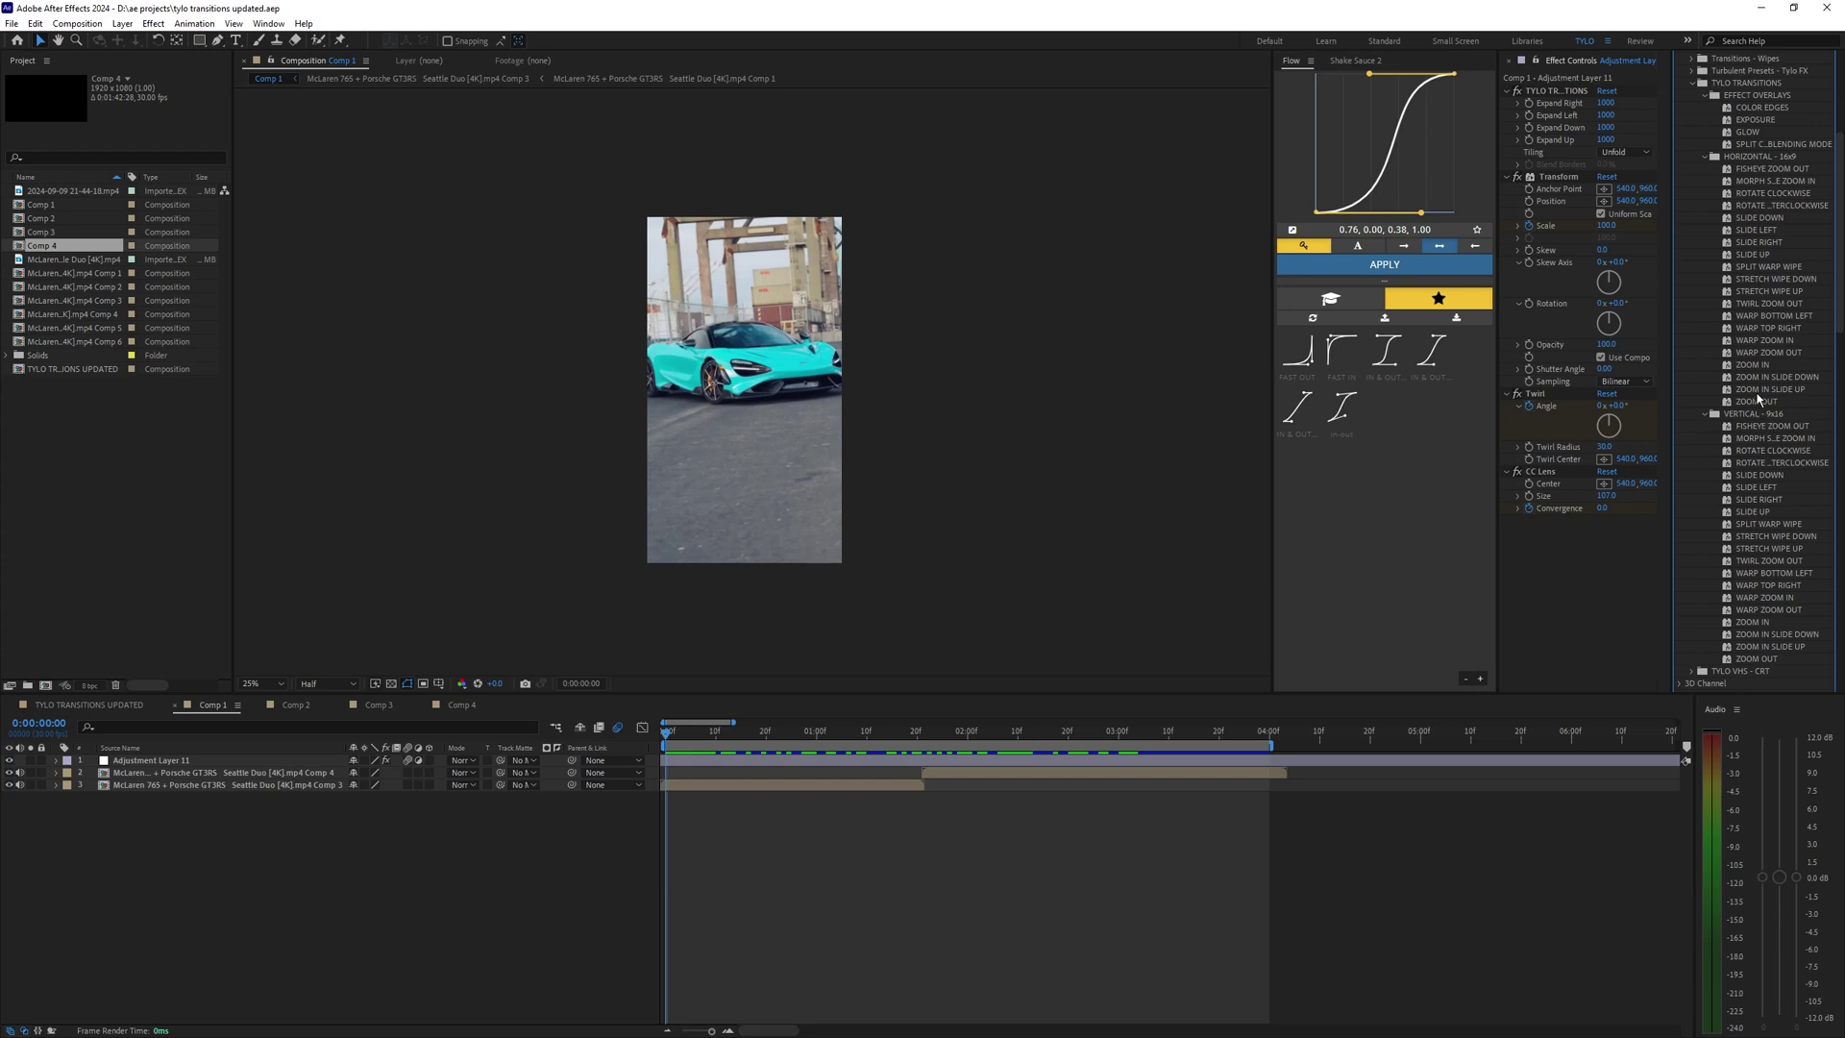
{"action": "left_click", "coordinate": [1760, 169]}
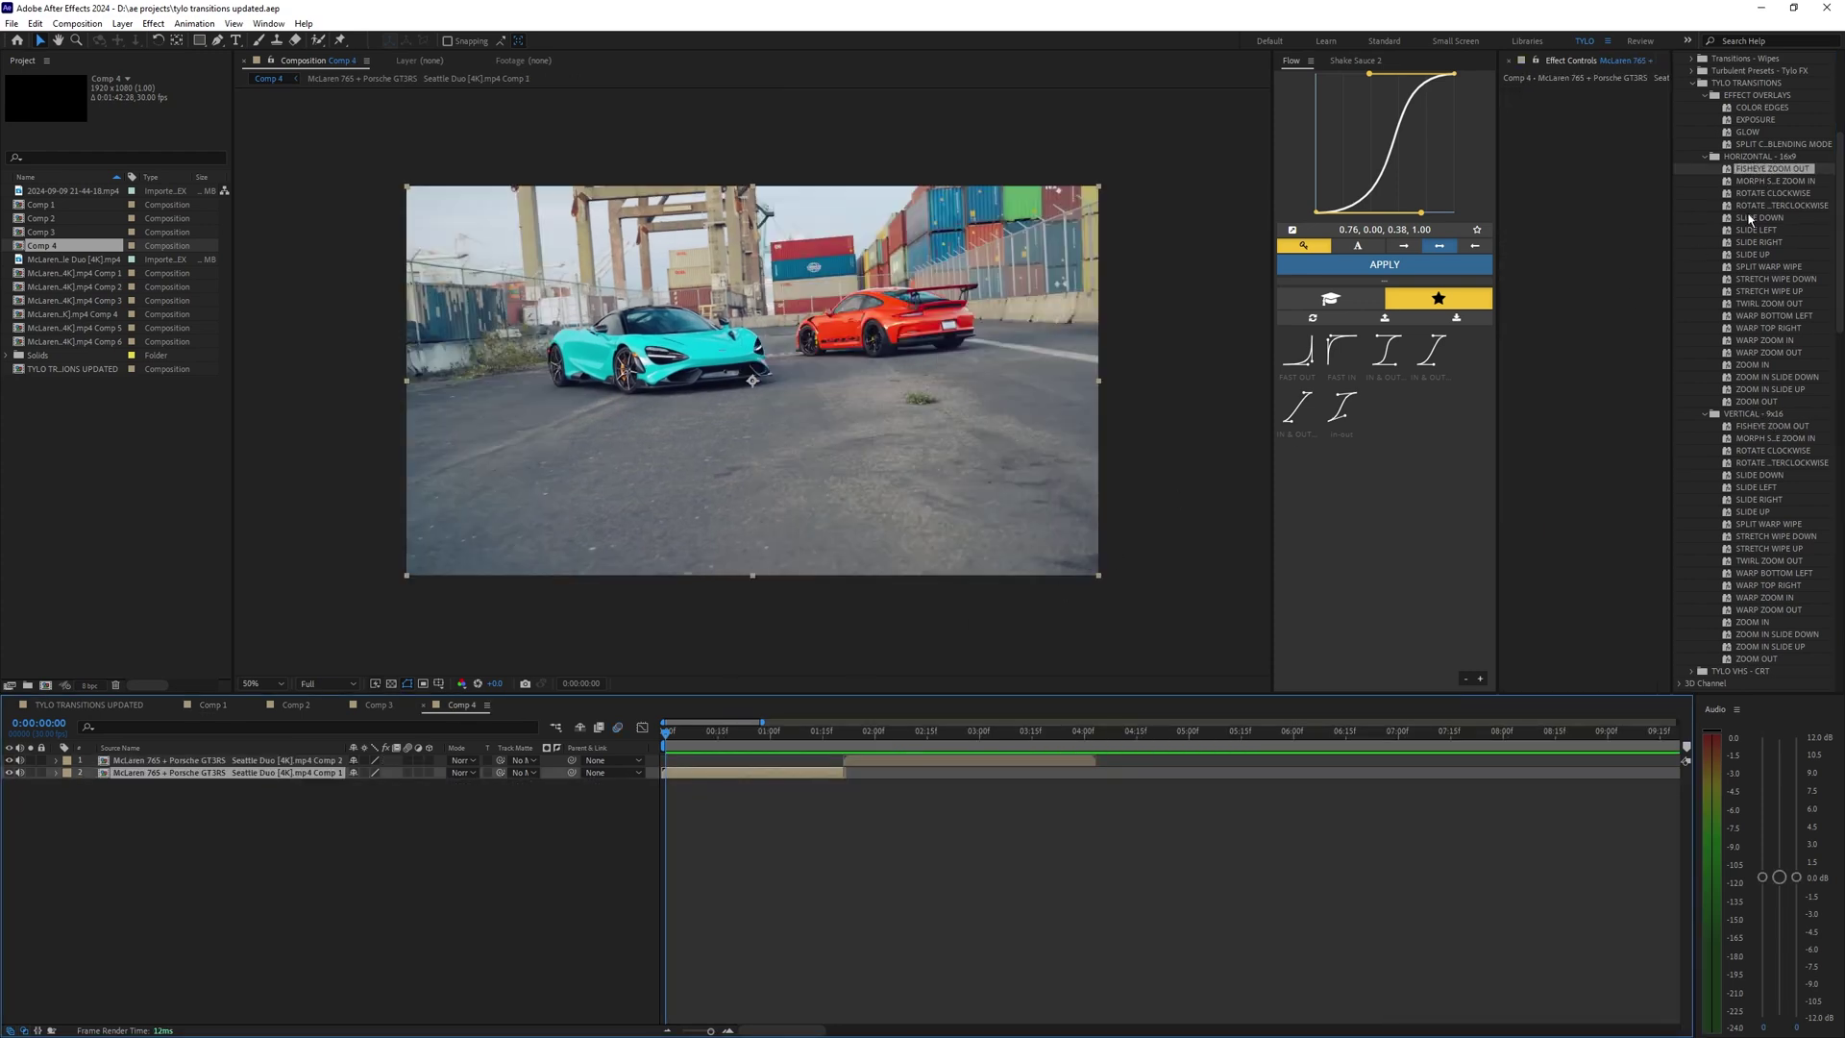
{"action": "left_click", "coordinate": [1758, 181]}
{"action": "left_click", "coordinate": [715, 823]}
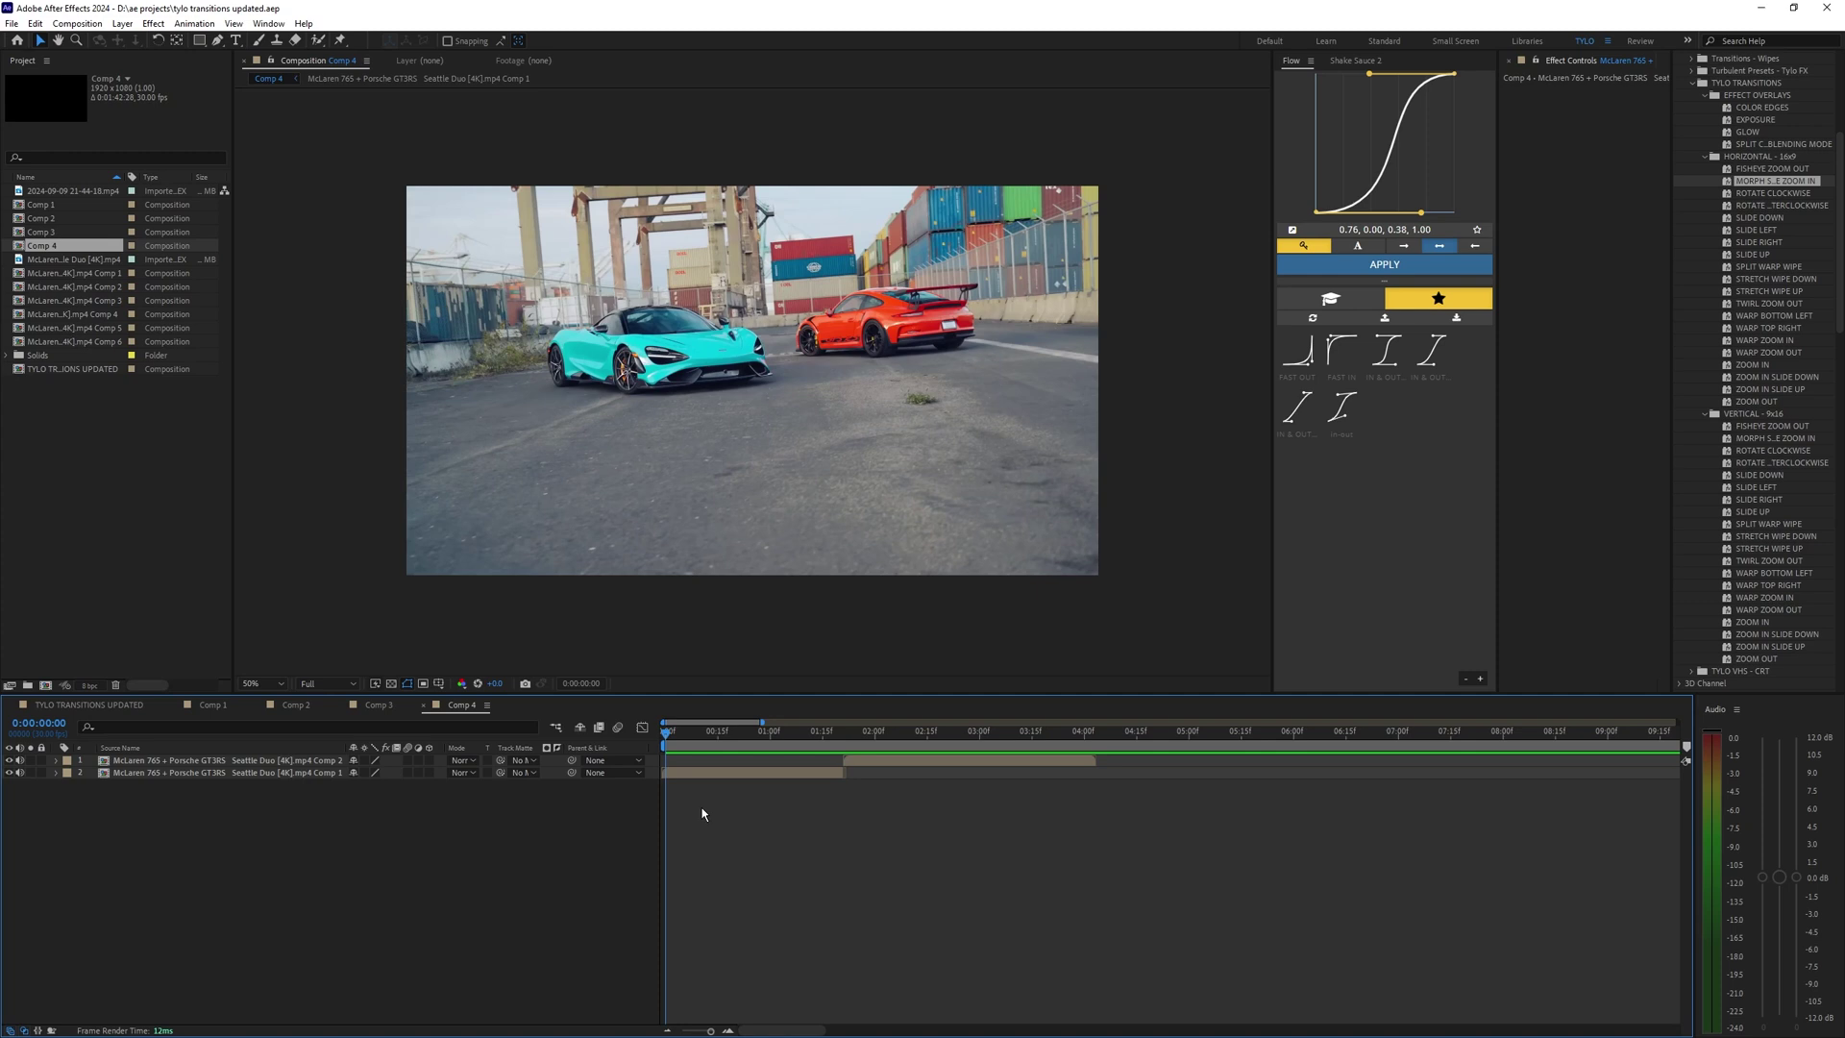
{"action": "left_click", "coordinate": [123, 24]}
{"action": "mouse_move", "coordinate": [279, 43]}
{"action": "left_click", "coordinate": [452, 136]}
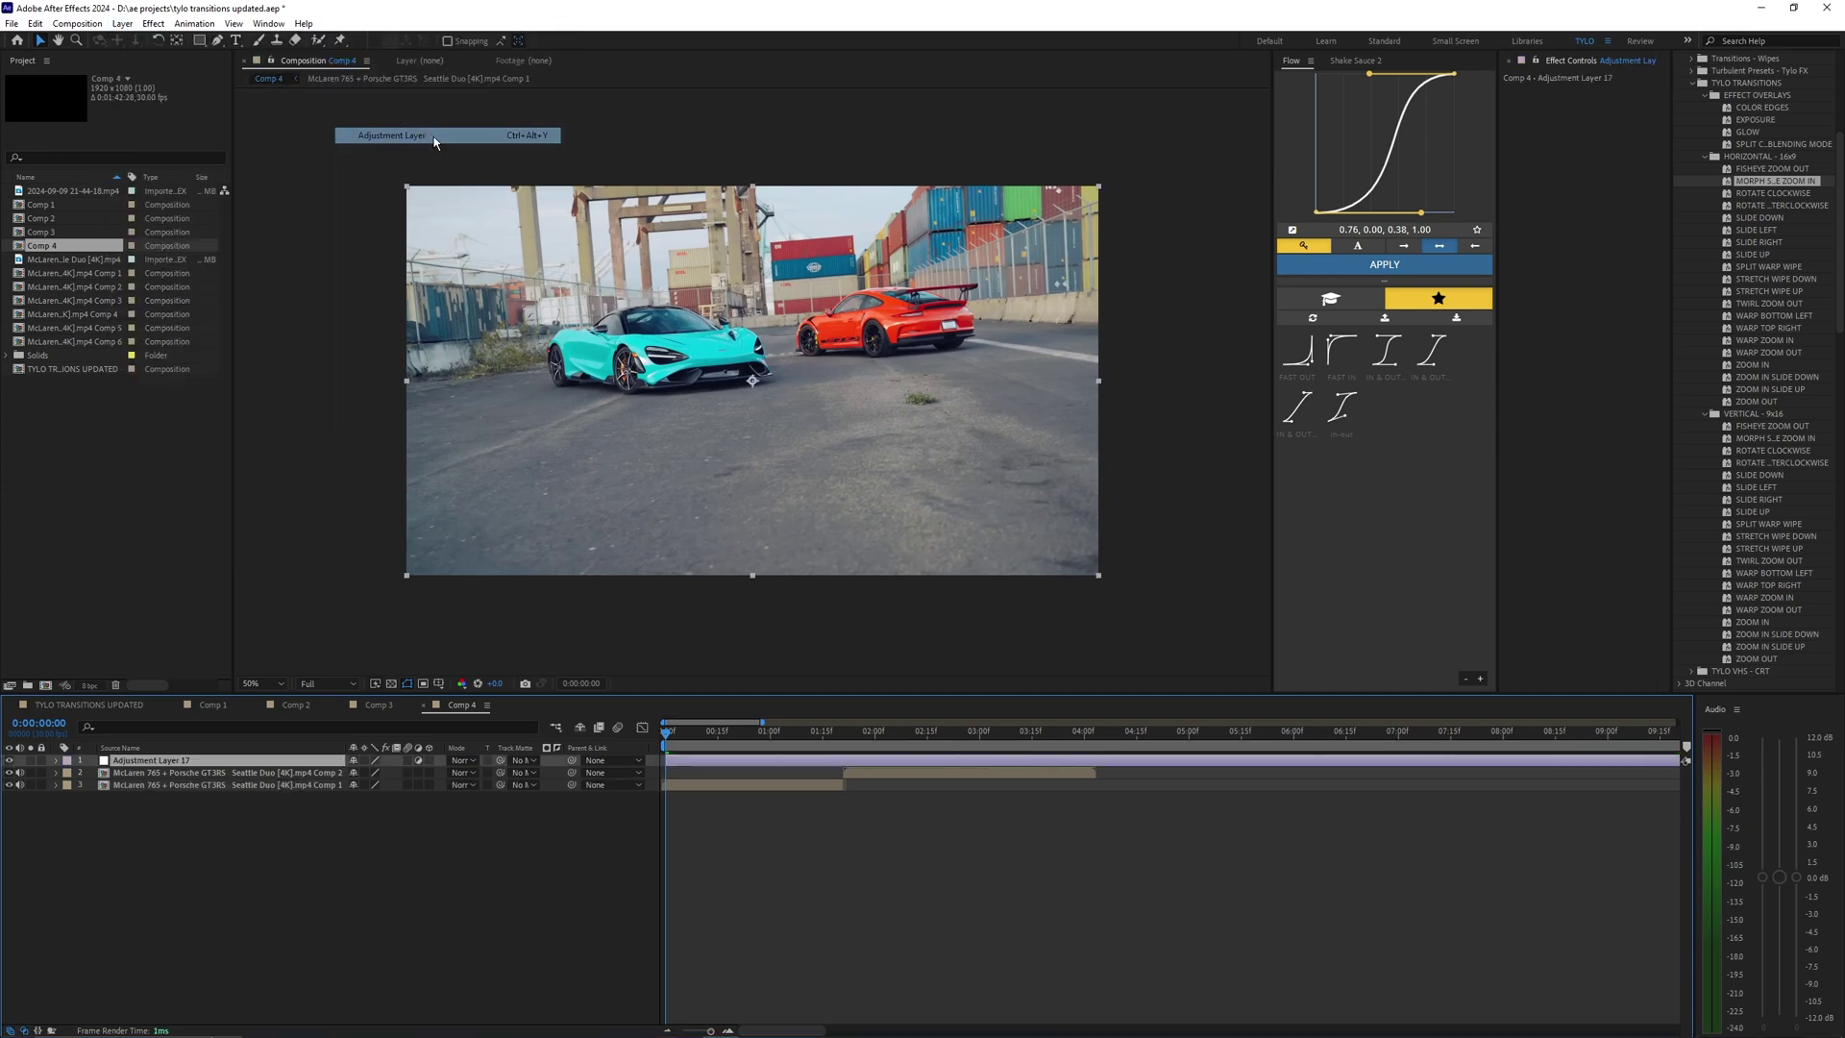
{"action": "left_click_drag", "start_coordinate": [727, 740], "coordinate": [1138, 751]}
{"action": "key", "text": "equal"}
{"action": "key", "text": "minus"}
{"action": "left_click", "coordinate": [950, 736]}
{"action": "key", "text": "alt+bracketright"}
{"action": "key", "text": "ctrl+z"}
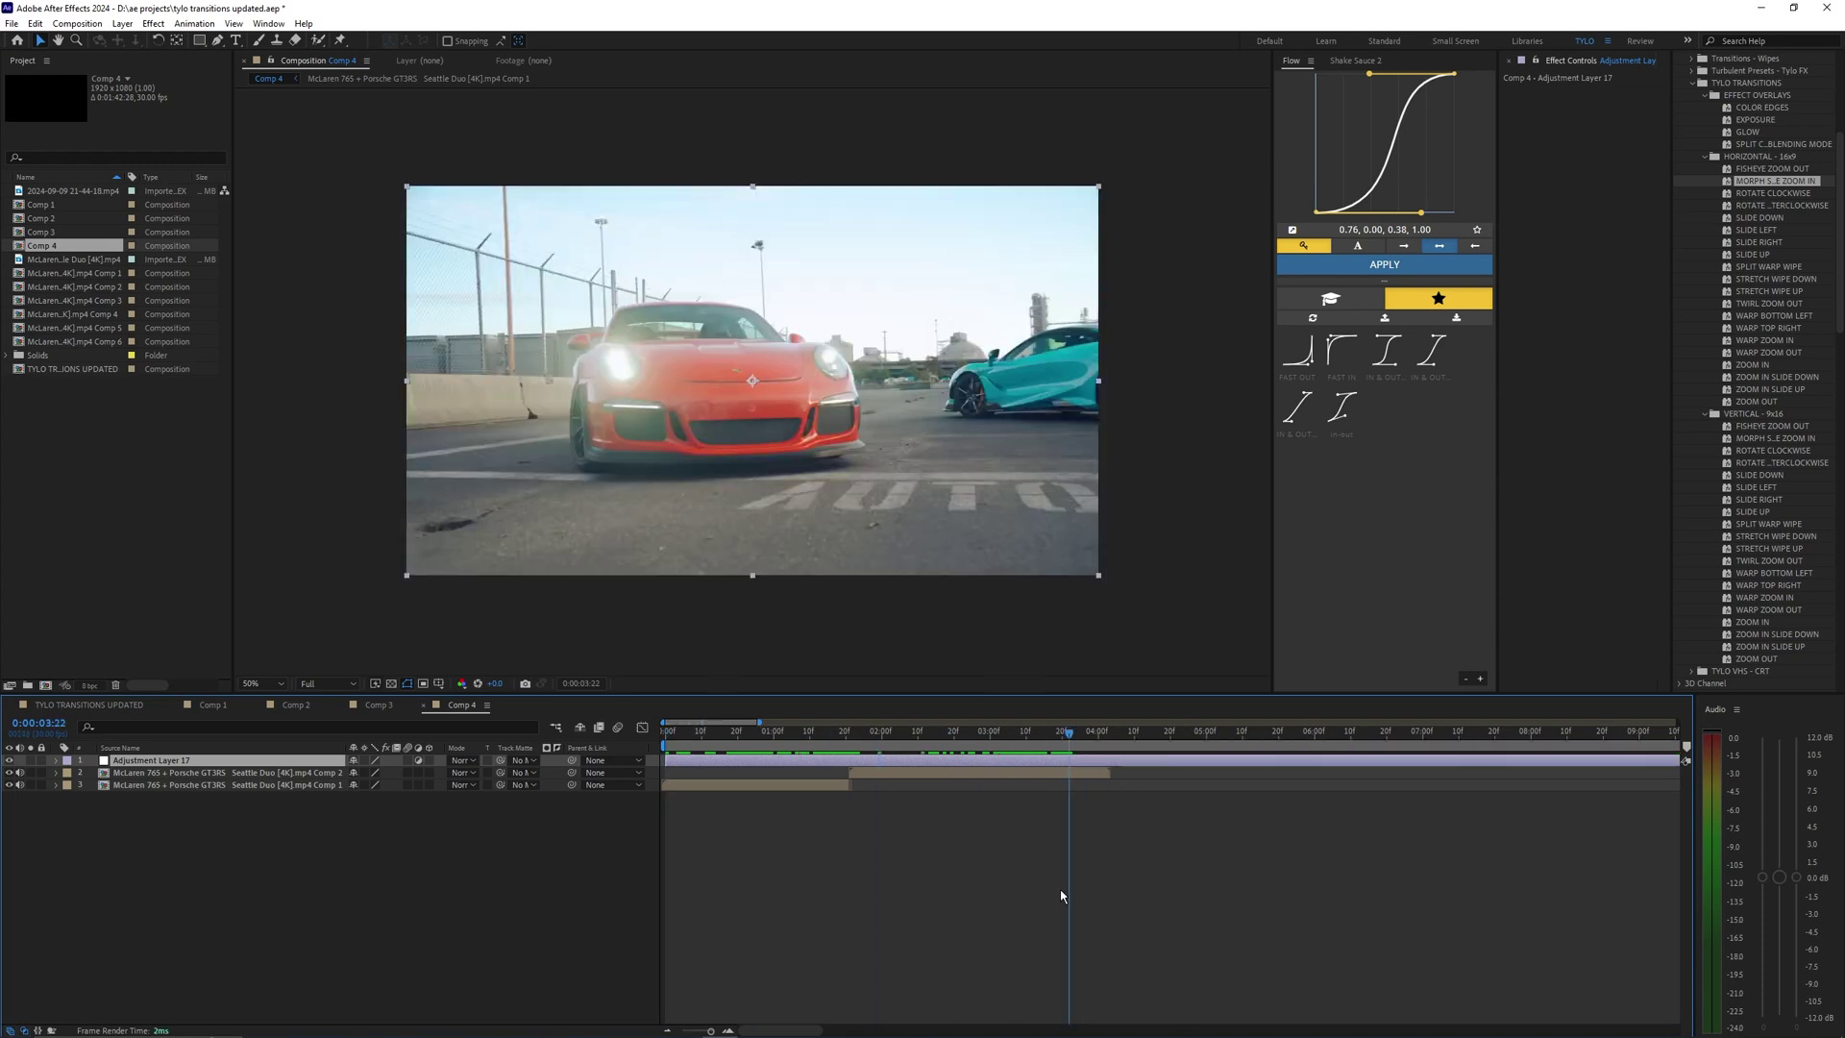
Trim the adjustment layer's end to about 0:00:03:26, shortly before the second clip ends.
{"action": "key", "text": "minus"}
{"action": "key", "text": "minus"}
{"action": "key", "text": "minus"}
{"action": "key", "text": "minus"}
{"action": "left_click_drag", "start_coordinate": [960, 738], "coordinate": [662, 845]}
{"action": "key", "text": "equal"}
{"action": "key", "text": "equal"}
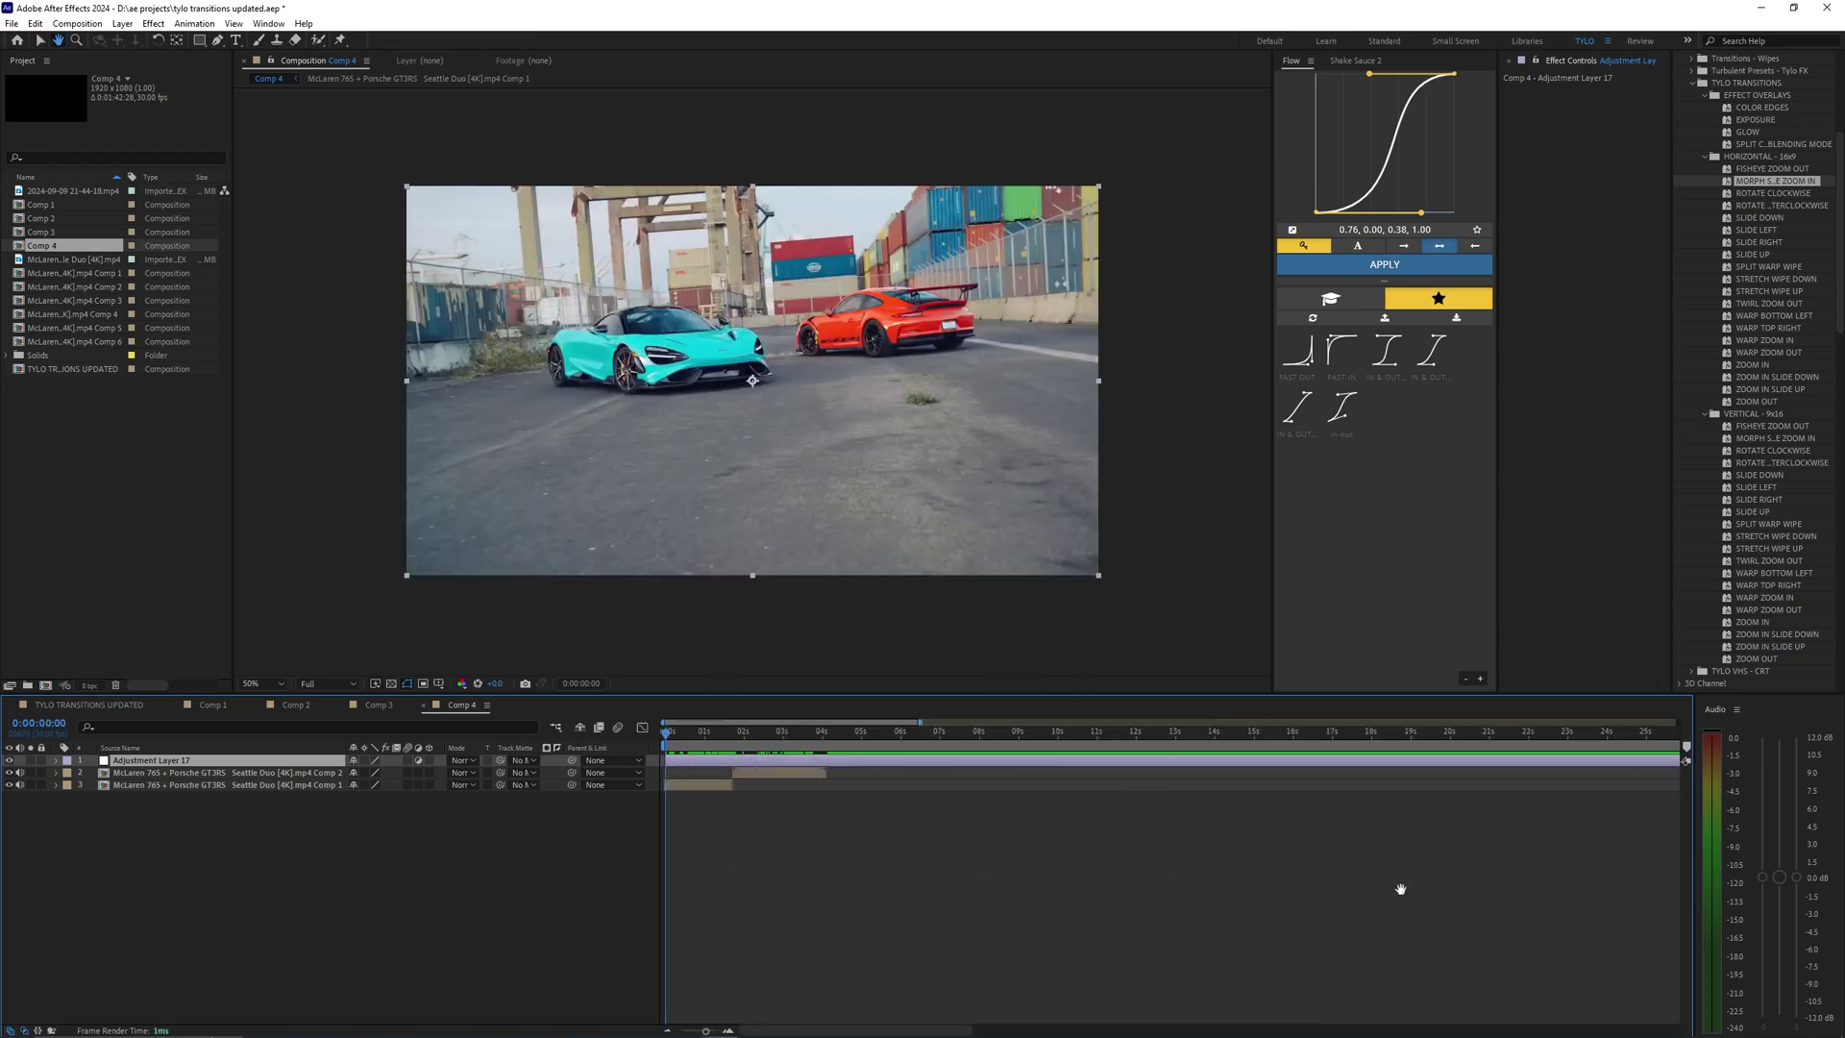
{"action": "left_click", "coordinate": [797, 738]}
{"action": "left_click_drag", "start_coordinate": [799, 742], "coordinate": [803, 742]}
{"action": "key", "text": "alt+bracketright"}
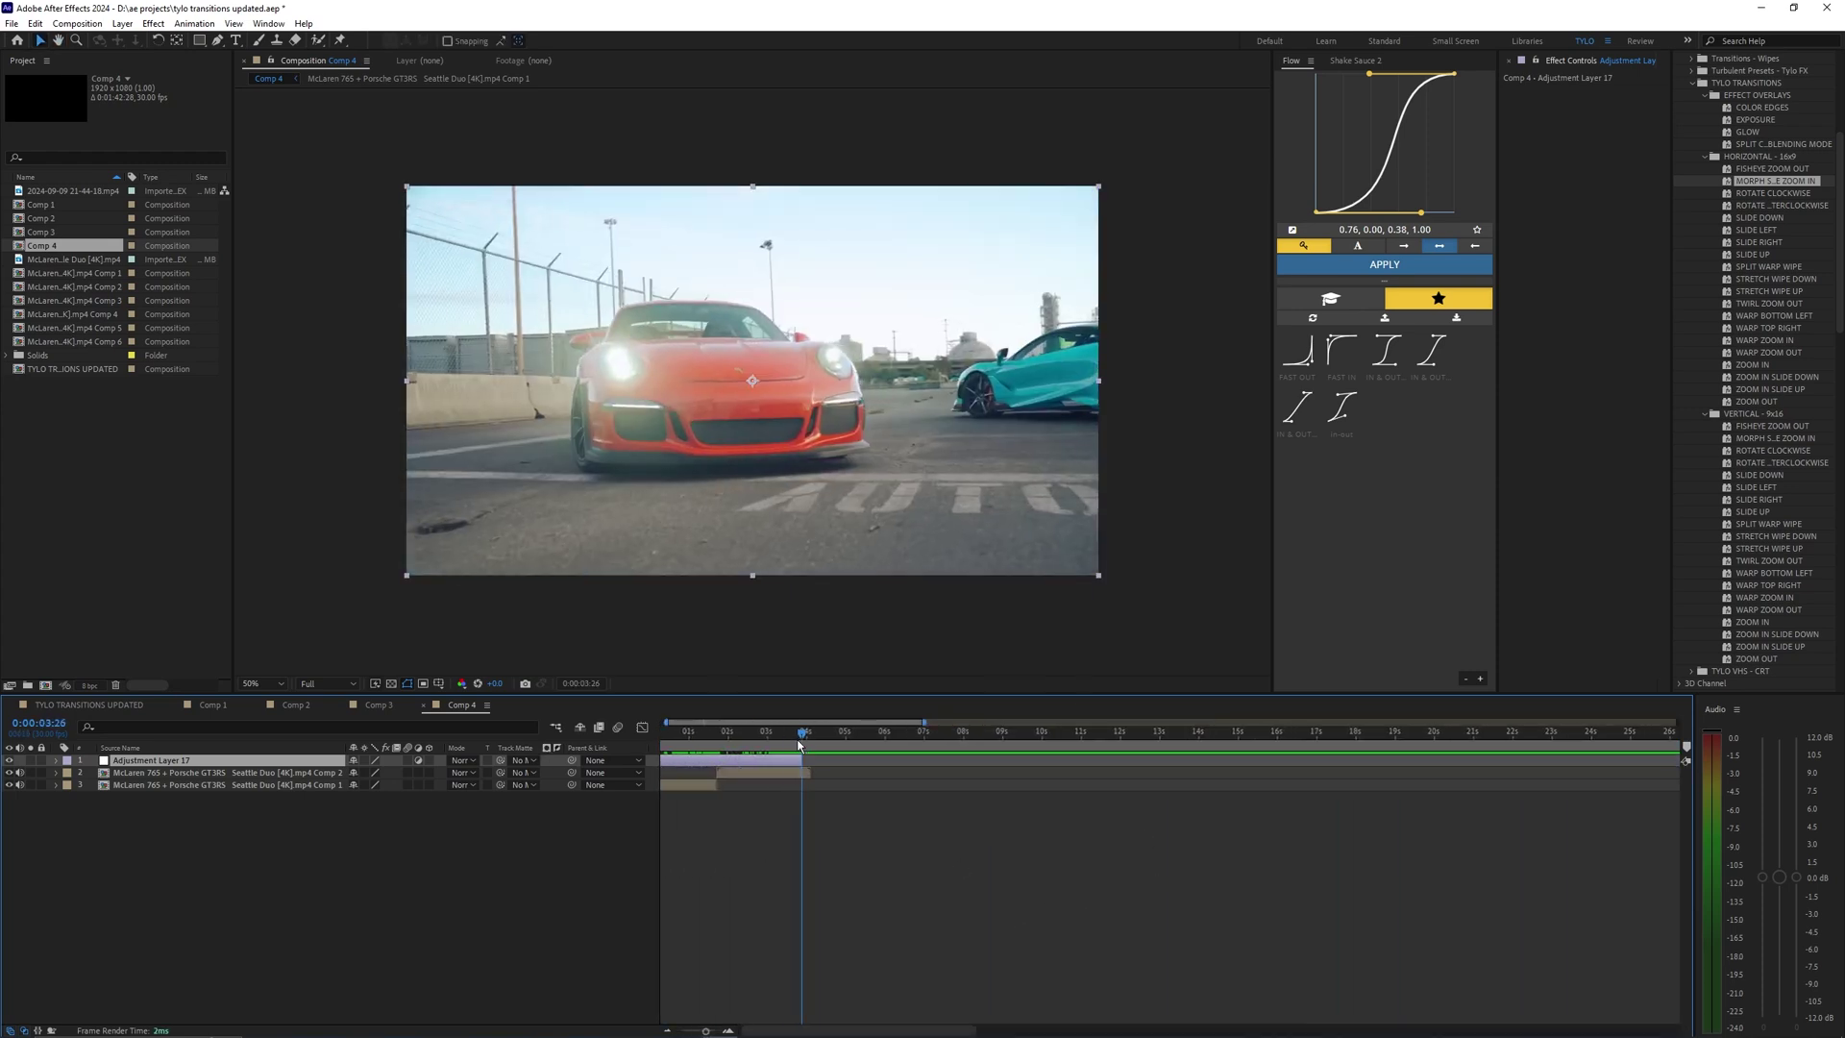
Trim the adjustment layer's start to 0:00:00:05, shortly after the composition begins.
{"action": "key", "text": "minus"}
{"action": "left_click_drag", "start_coordinate": [1263, 857], "coordinate": [1144, 865]}
{"action": "key", "text": "Home"}
{"action": "key", "text": "equal"}
{"action": "key", "text": "equal"}
{"action": "left_click_drag", "start_coordinate": [672, 738], "coordinate": [685, 742]}
{"action": "key", "text": "alt+bracketleft"}
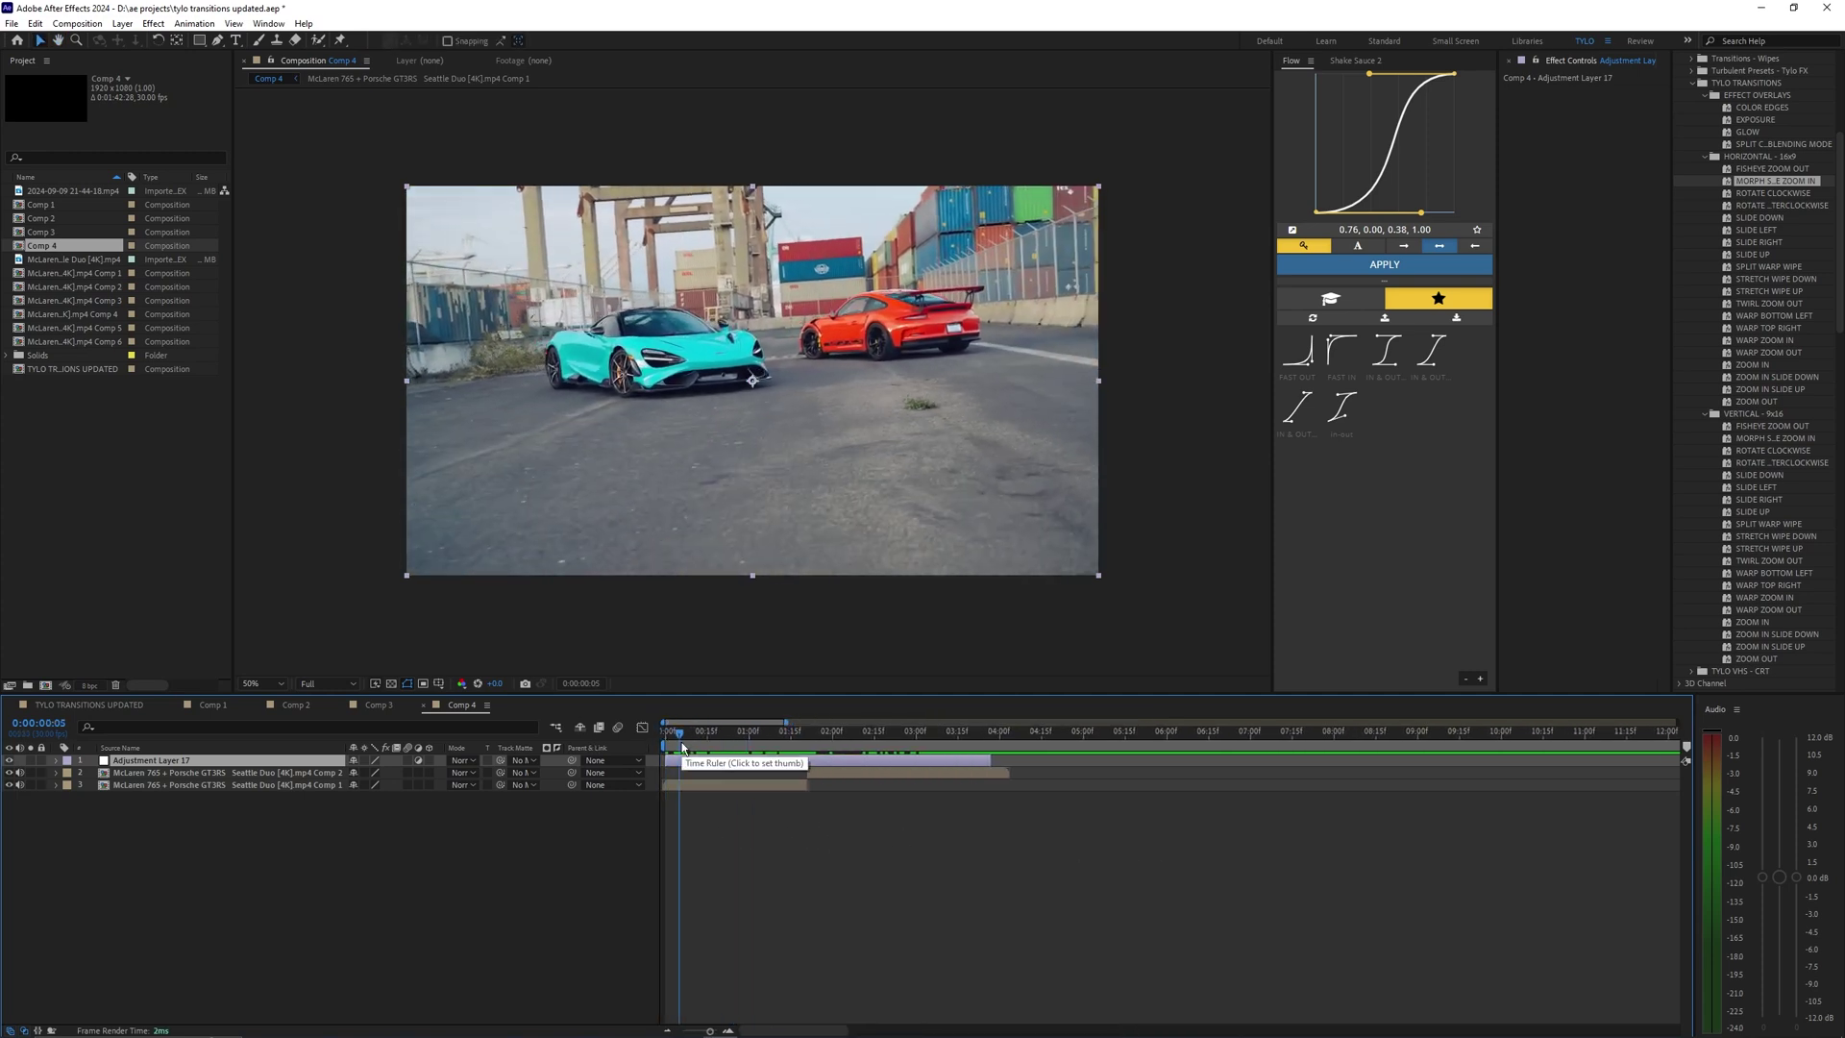
Enable motion blur on the adjustment layer and for the whole composition.
{"action": "key", "text": "space"}
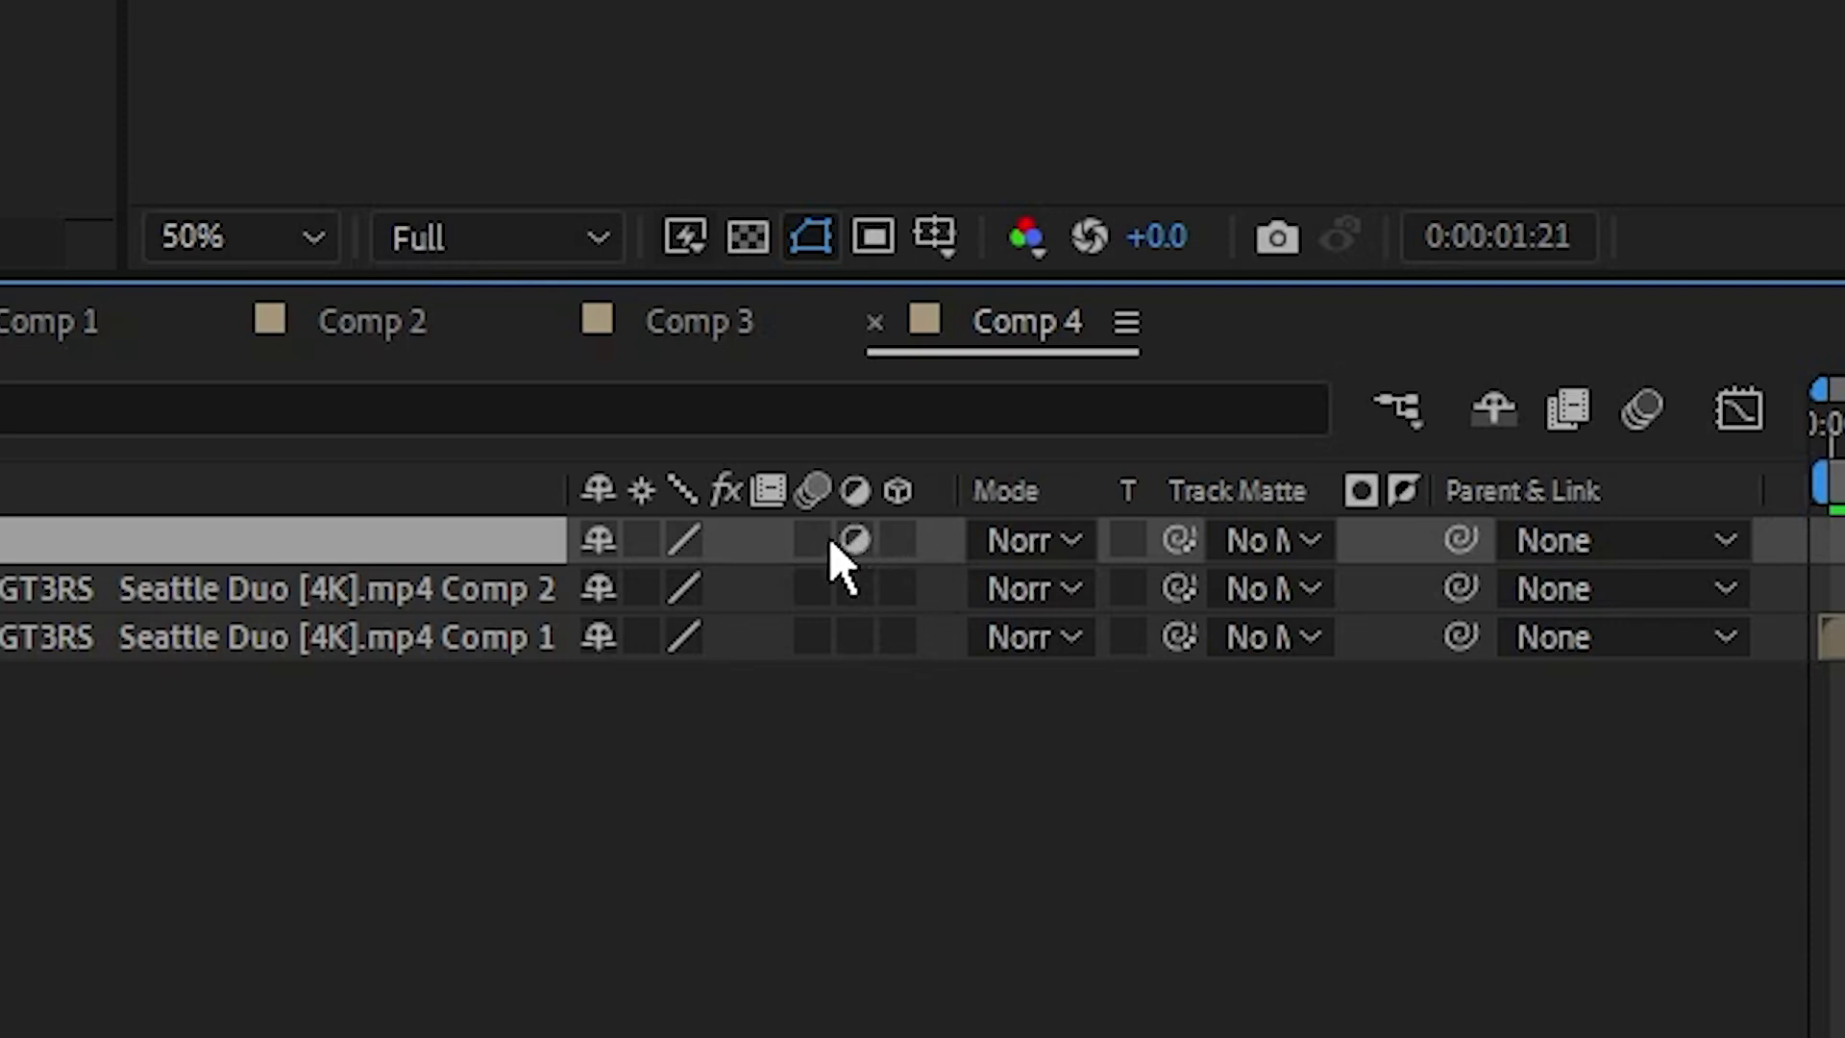
{"action": "left_click", "coordinate": [813, 539]}
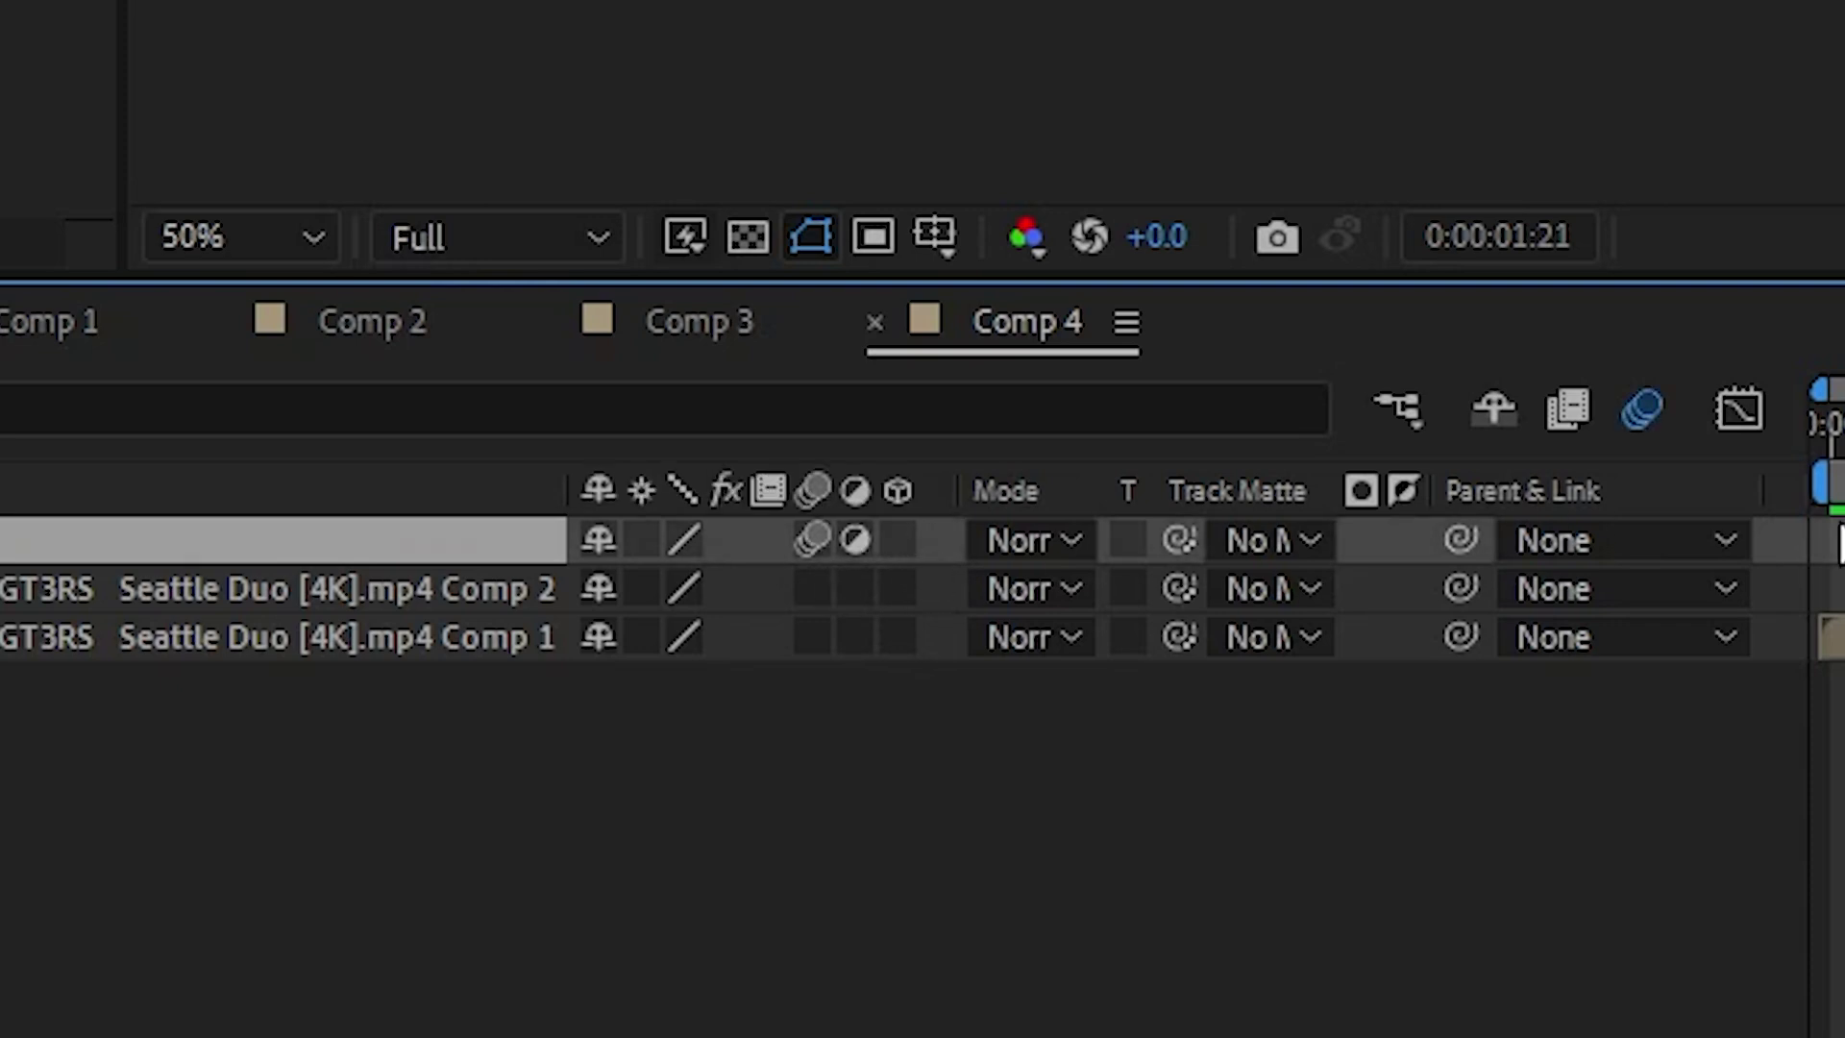
{"action": "left_click", "coordinate": [1639, 410]}
{"action": "left_click", "coordinate": [1639, 410]}
{"action": "left_click", "coordinate": [1639, 410]}
{"action": "left_click", "coordinate": [1639, 410]}
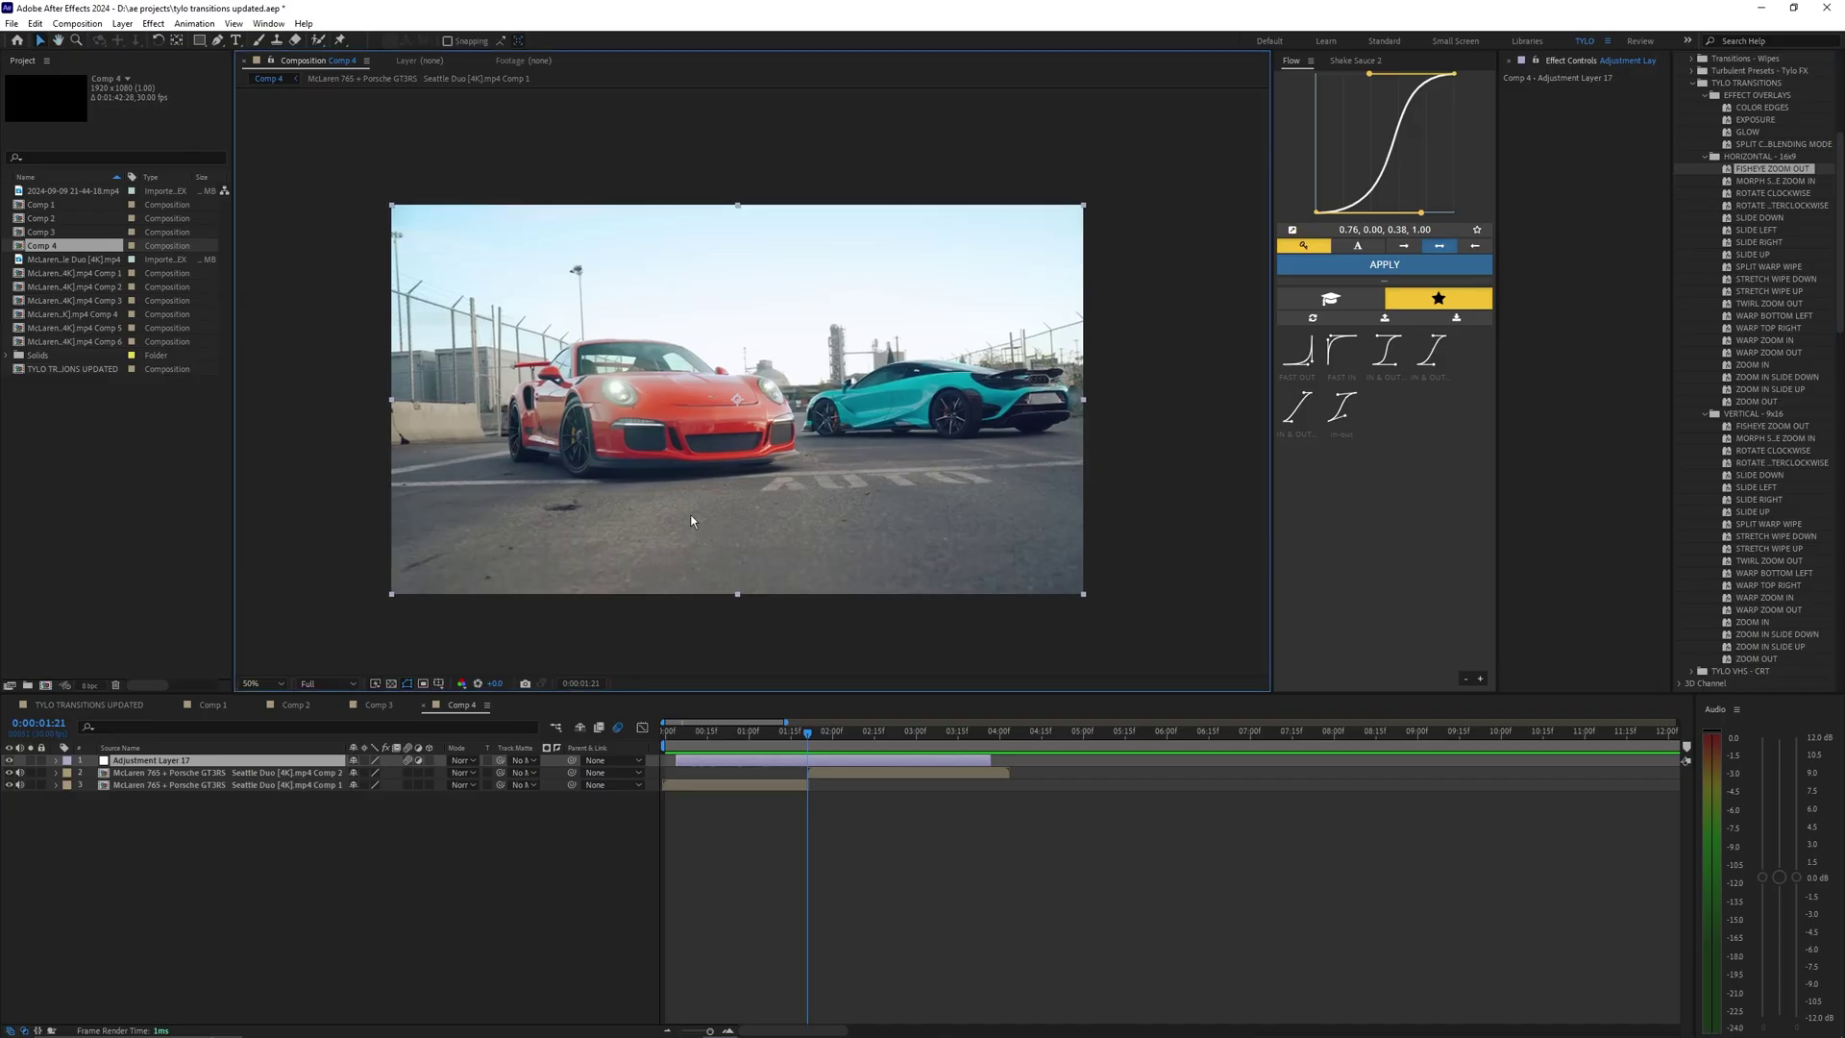
Apply the HORIZONTAL - 16x9 preset FISHEYE ZOOM OUT to the adjustment layer at 0:00:01:21.
{"action": "left_click_drag", "start_coordinate": [690, 515], "coordinate": [709, 508]}
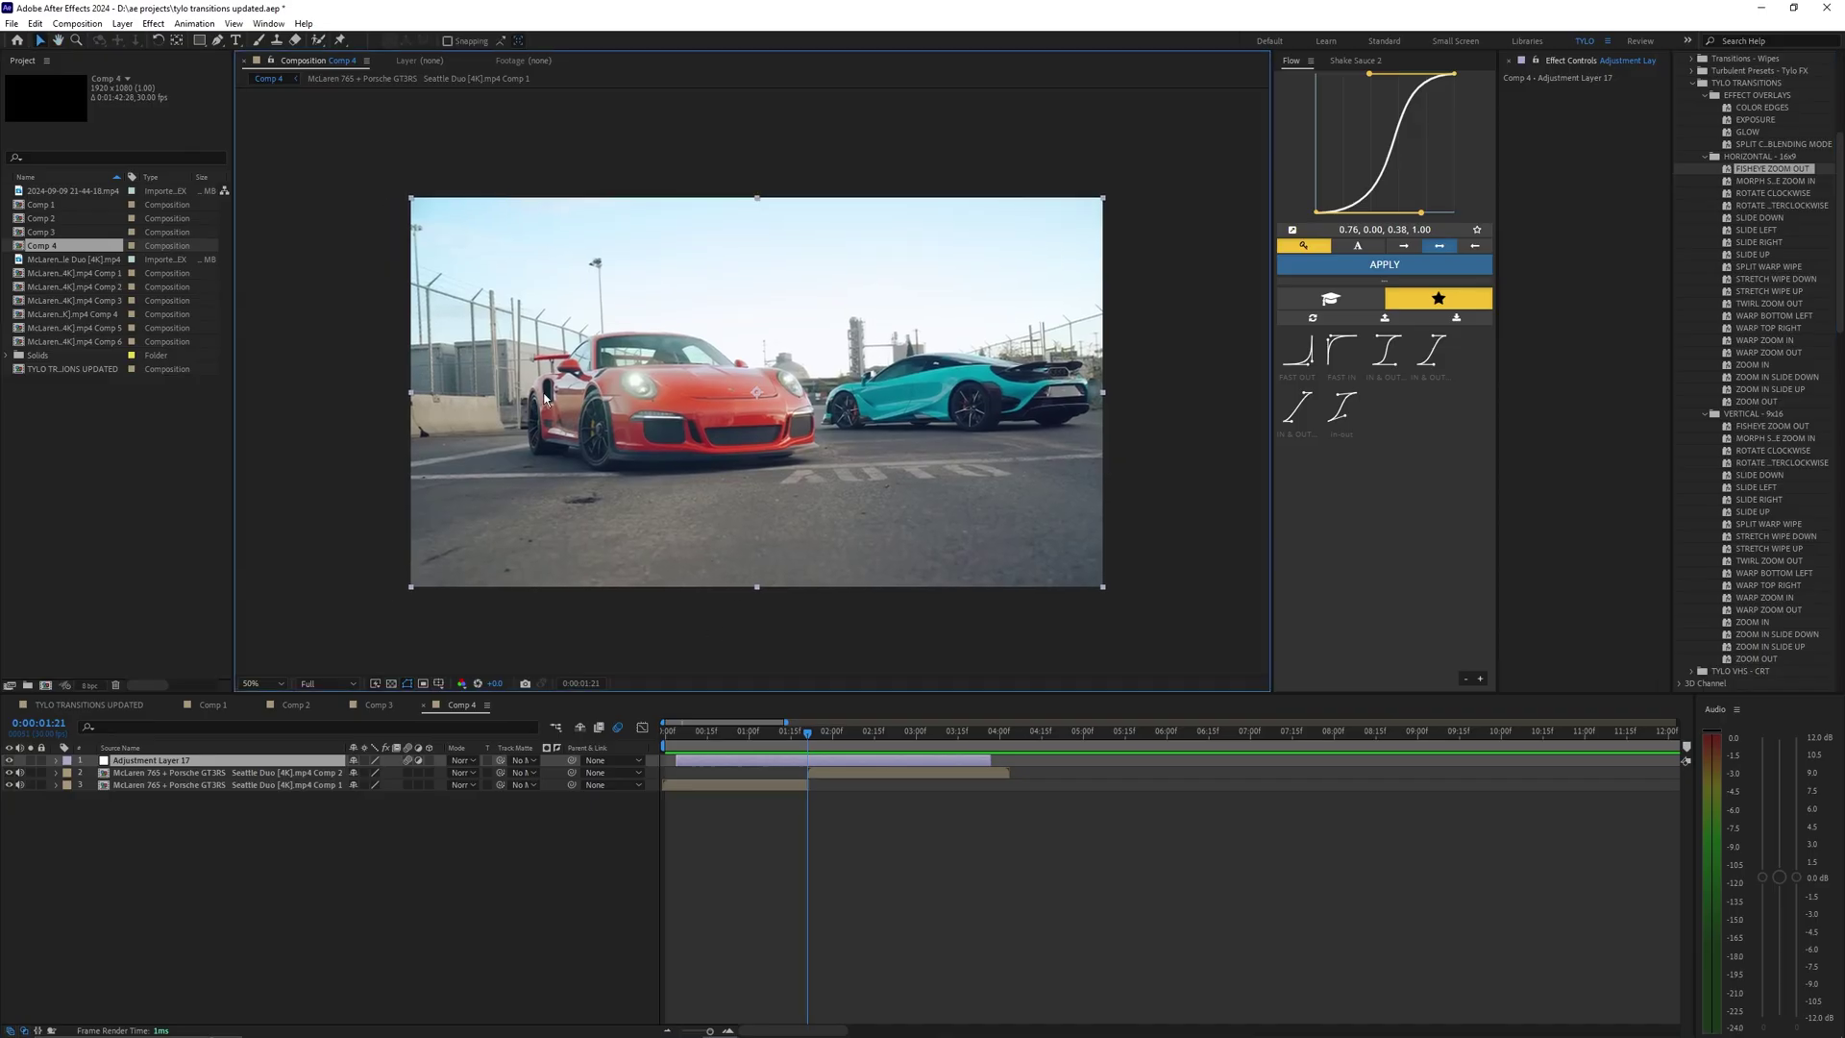
{"action": "left_click_drag", "start_coordinate": [431, 320], "coordinate": [435, 291]}
{"action": "left_click", "coordinate": [1745, 158]}
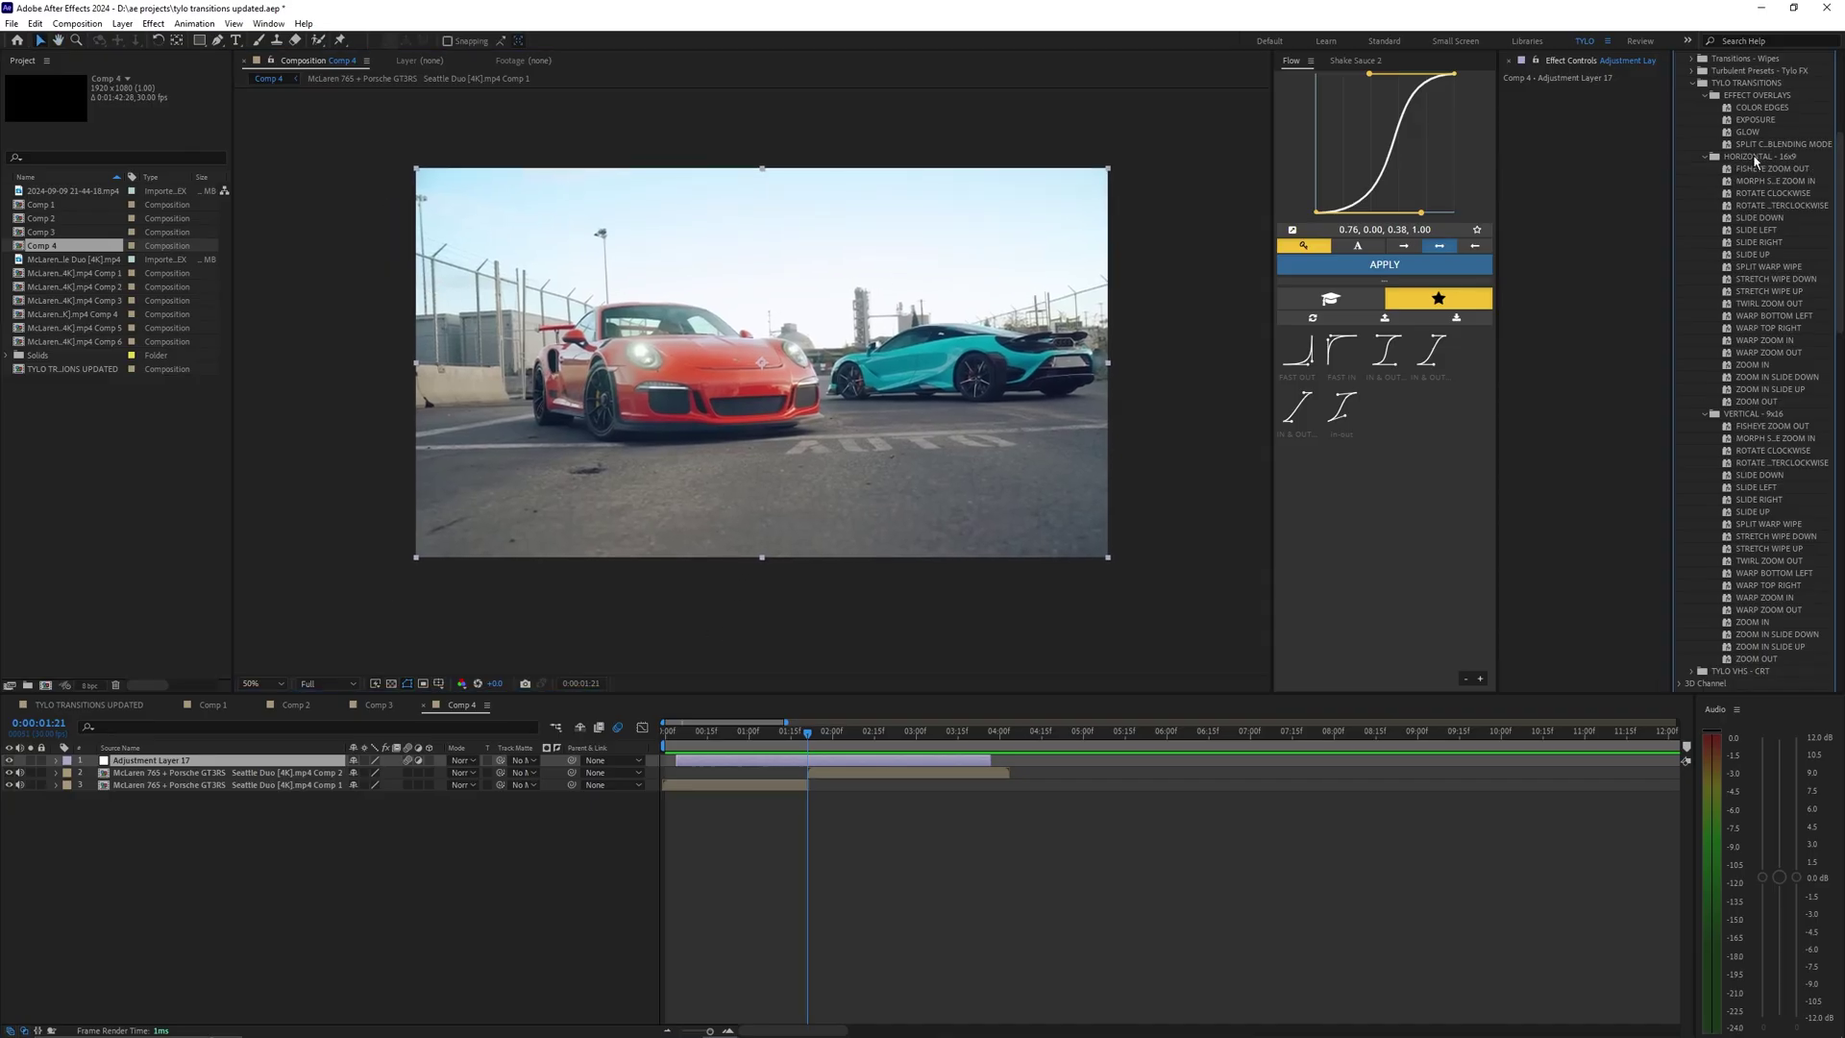
{"action": "left_click", "coordinate": [1758, 169]}
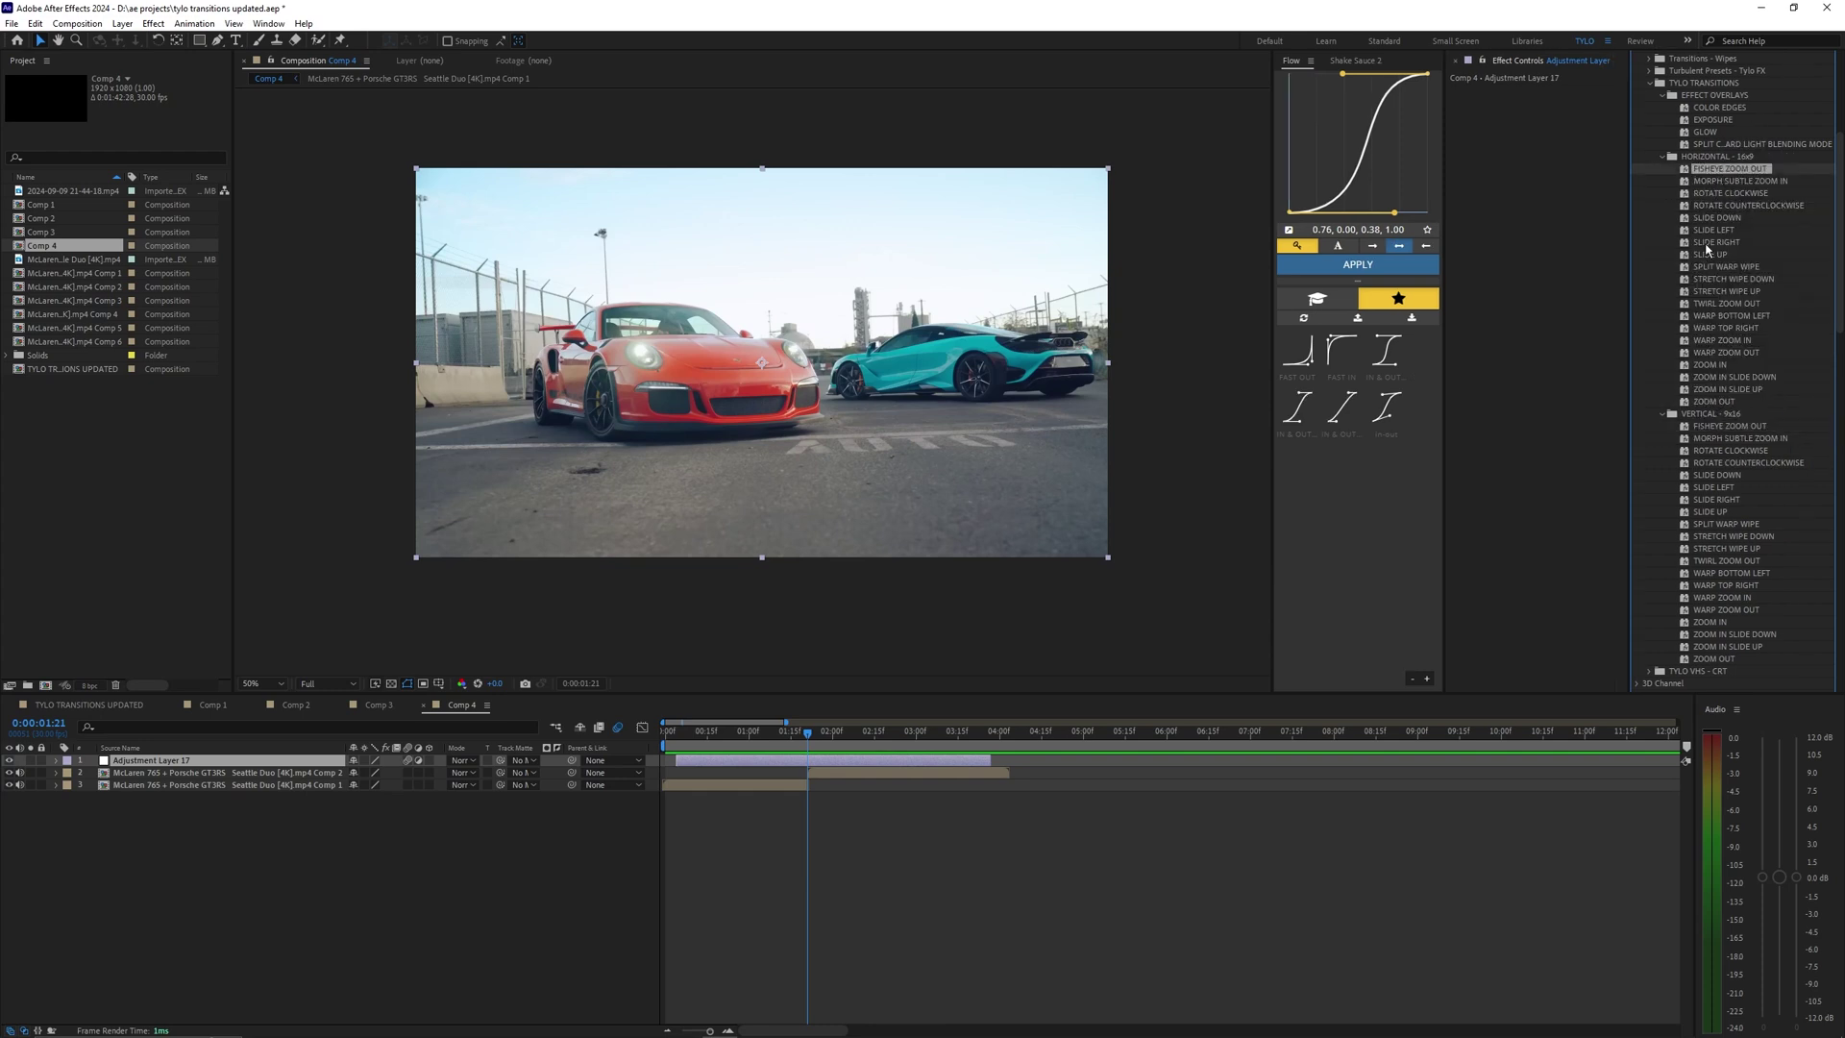
{"action": "double_click", "coordinate": [1715, 171]}
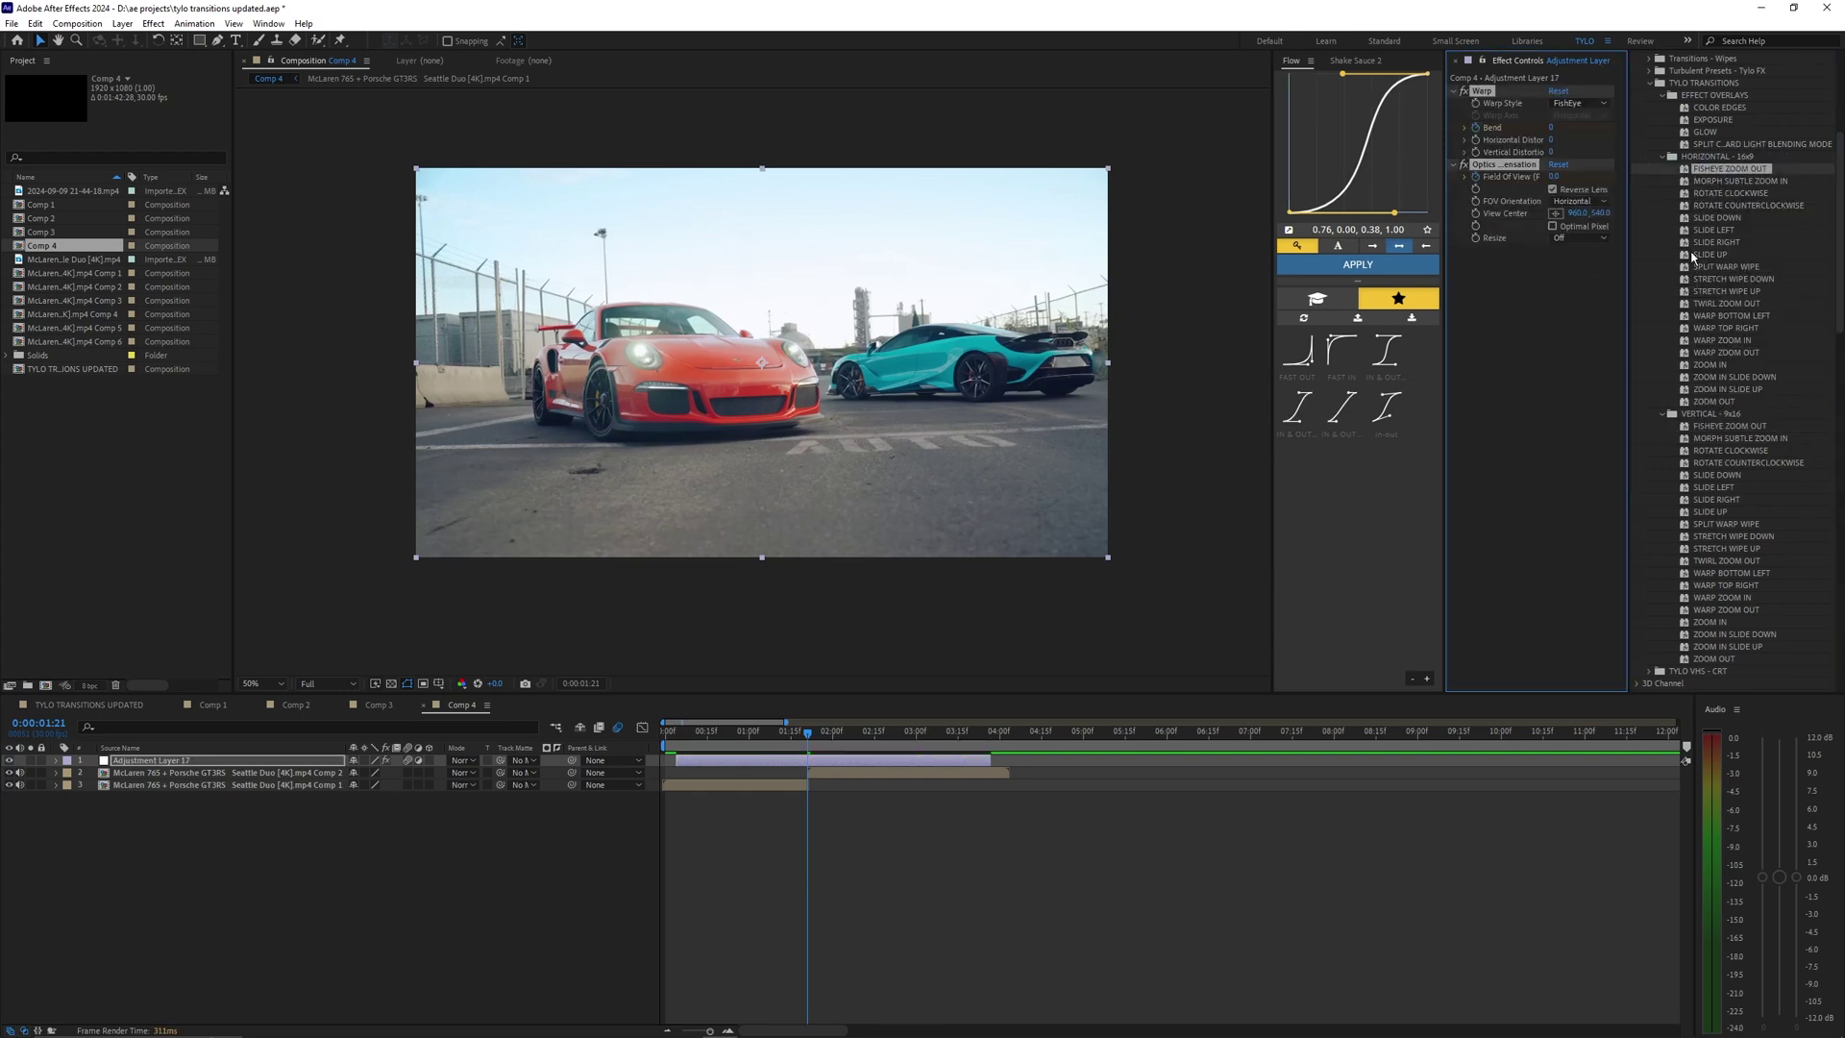
Reveal the adjustment layer's keyframes and examine the transition's middle keyframes around 0:00:02:11.
{"action": "left_click", "coordinate": [804, 760]}
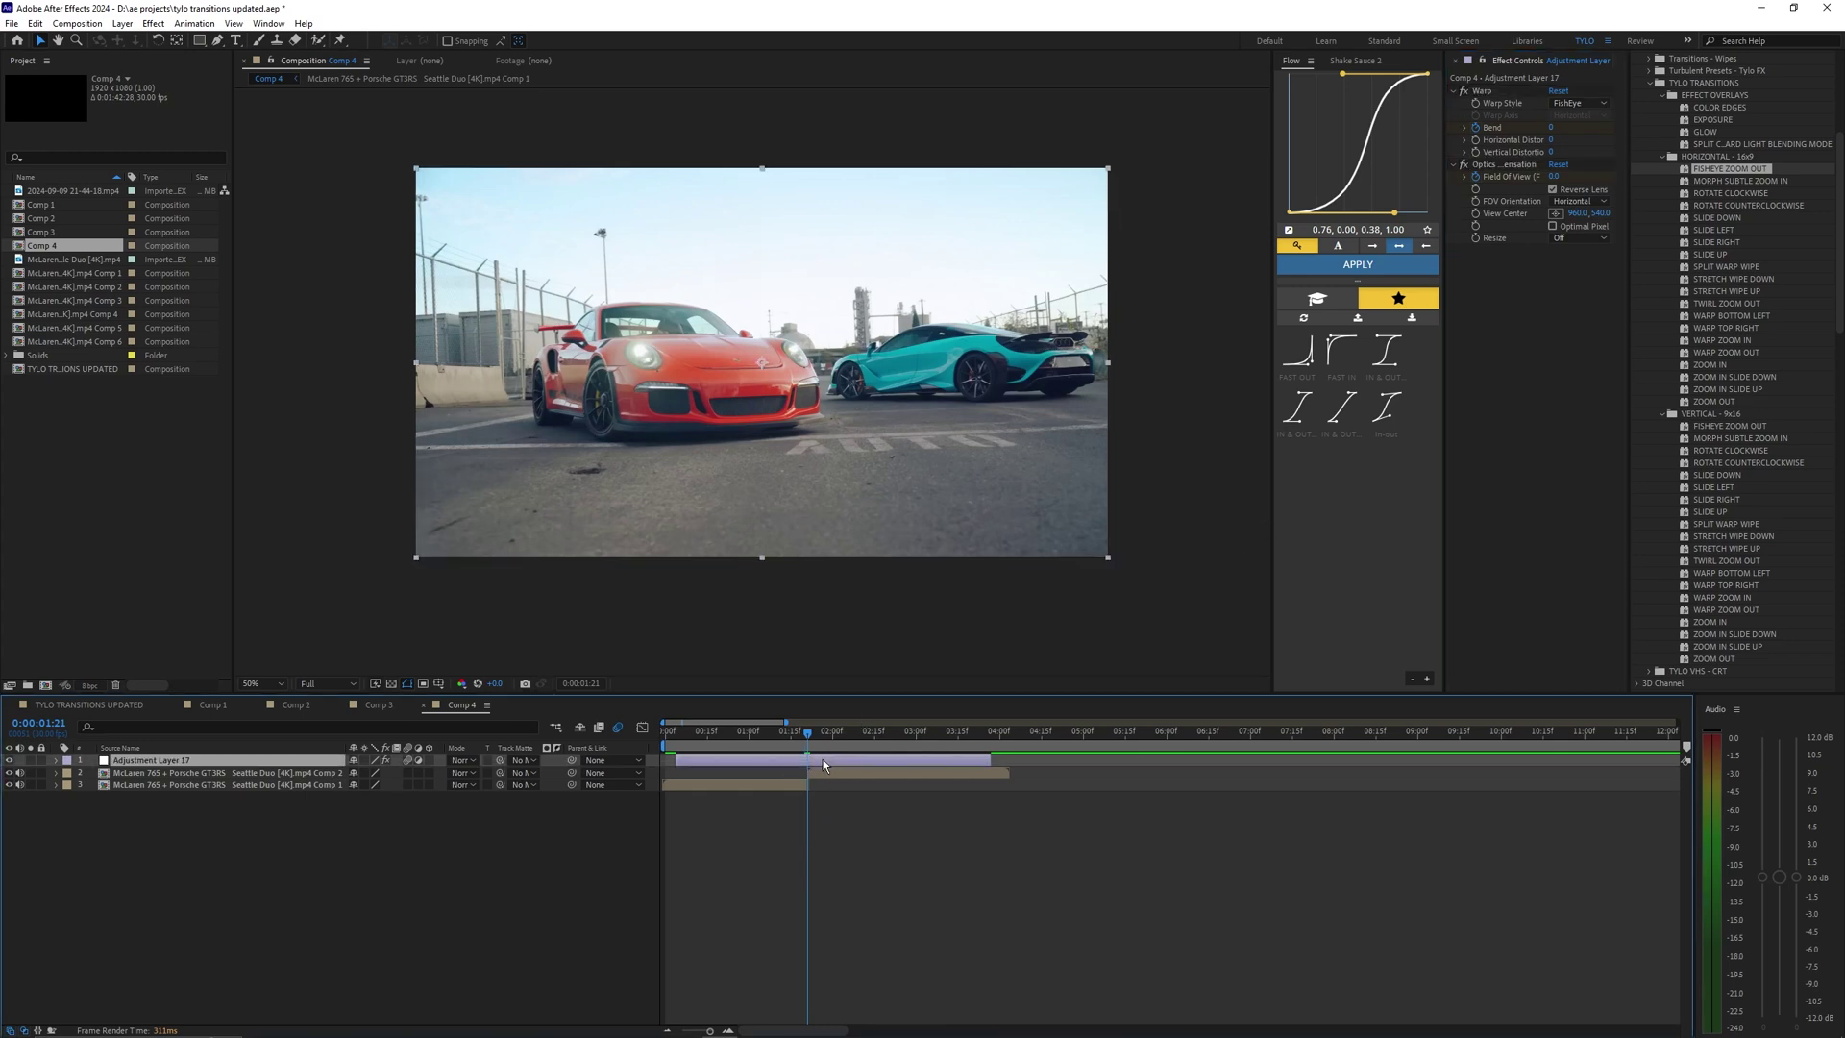
{"action": "key", "text": "u"}
{"action": "scroll", "coordinate": [818, 782], "scroll_direction": "up", "scroll_amount": 2}
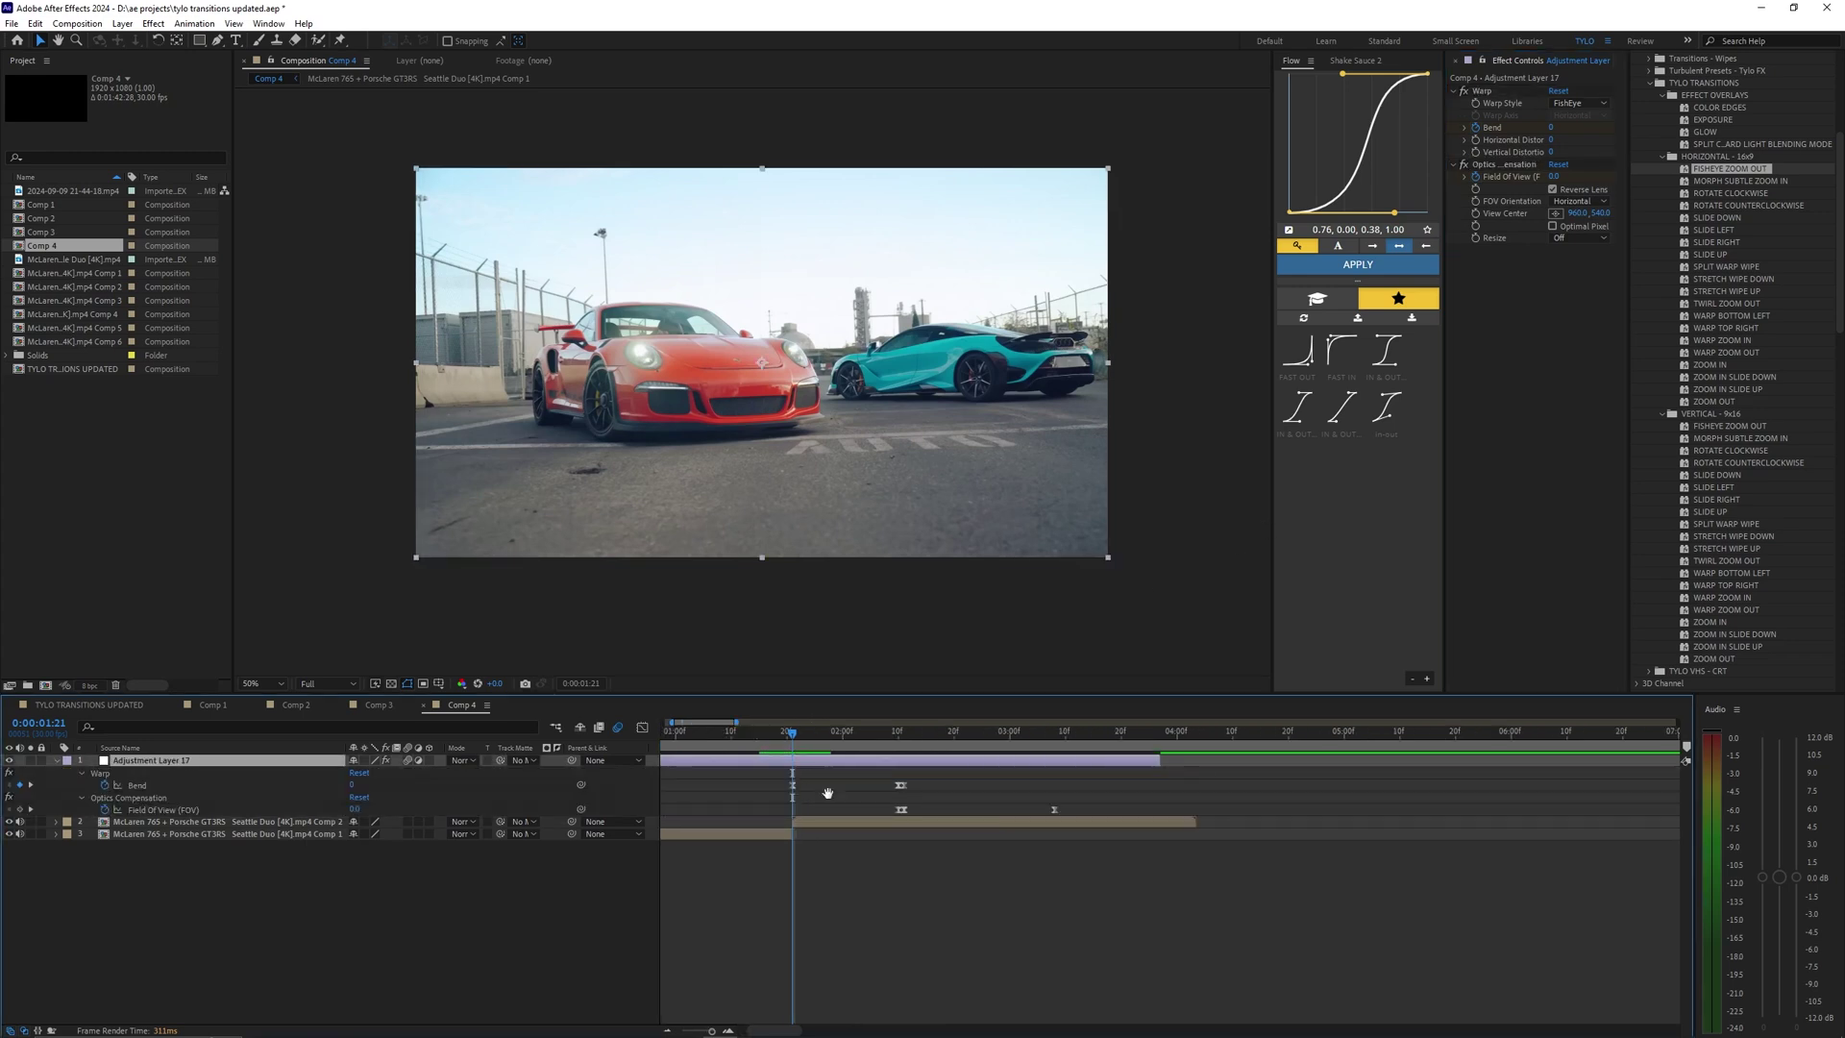
{"action": "left_click_drag", "start_coordinate": [949, 734], "coordinate": [1065, 739]}
{"action": "scroll", "coordinate": [991, 736], "scroll_direction": "up", "scroll_amount": 3}
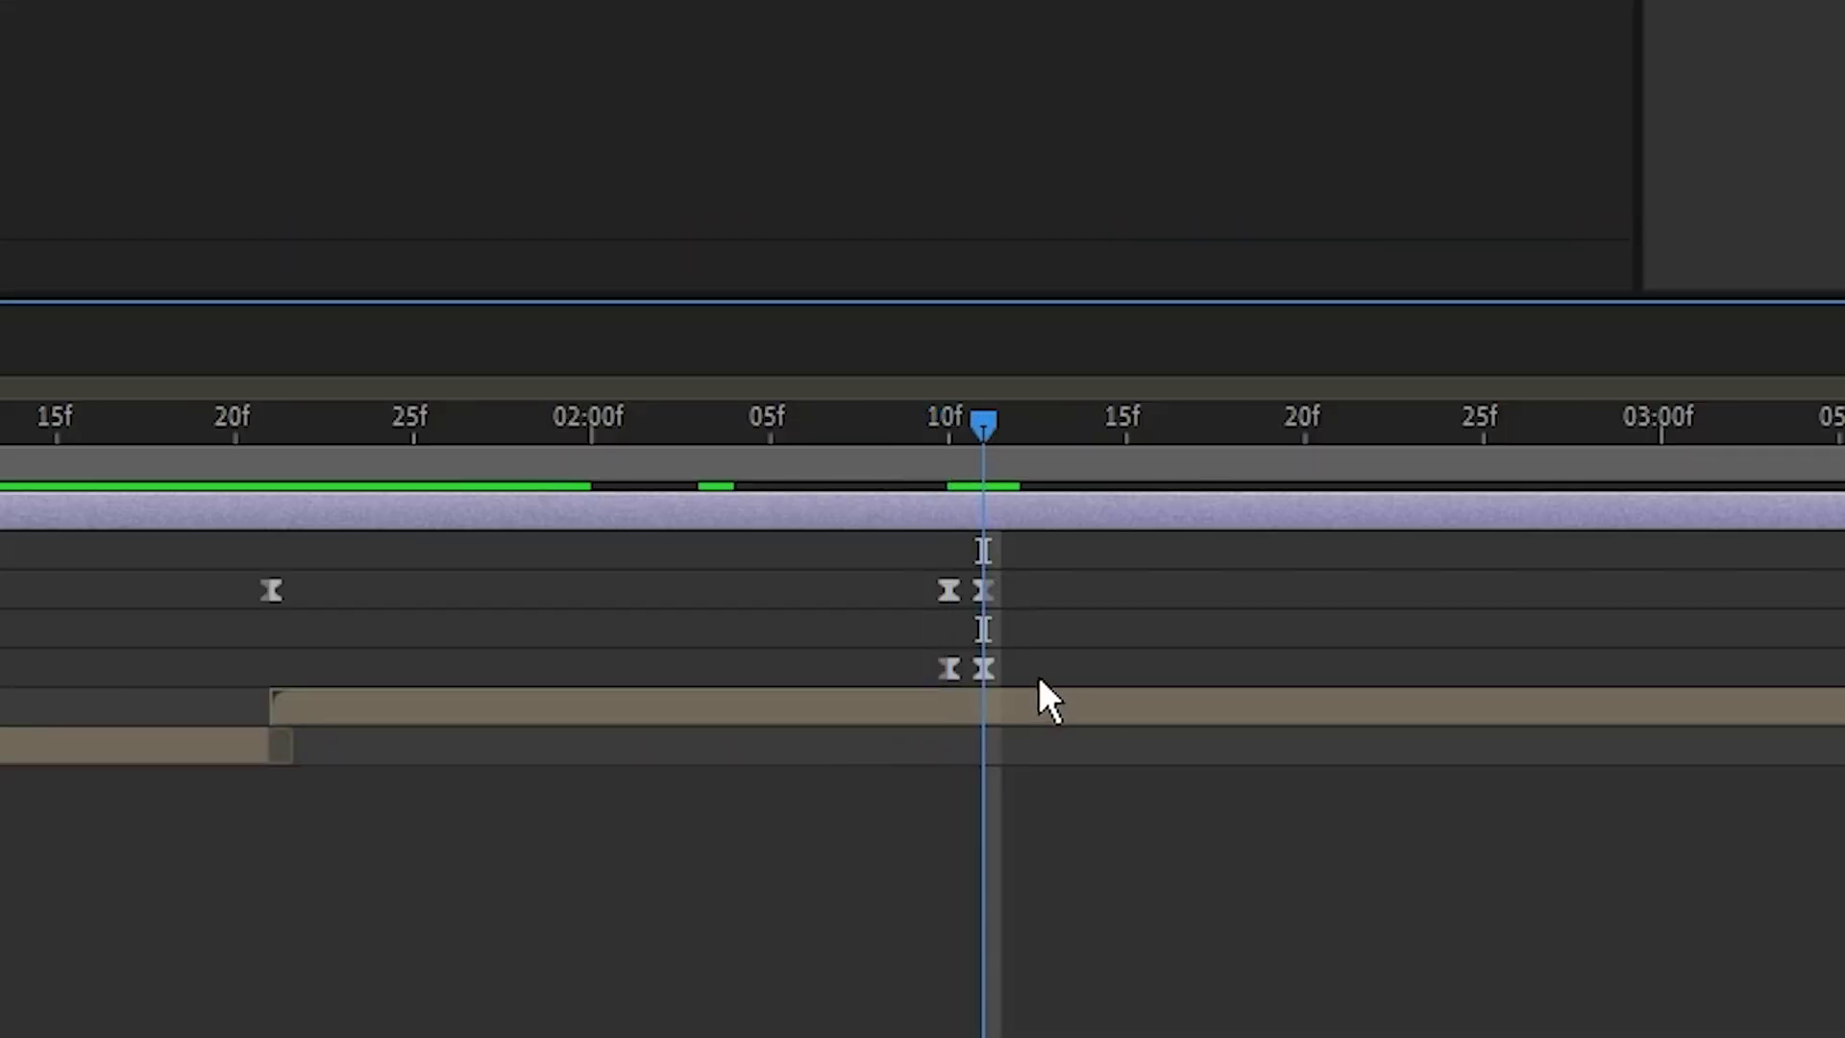
{"action": "scroll", "coordinate": [1039, 680], "scroll_direction": "up", "scroll_amount": 3}
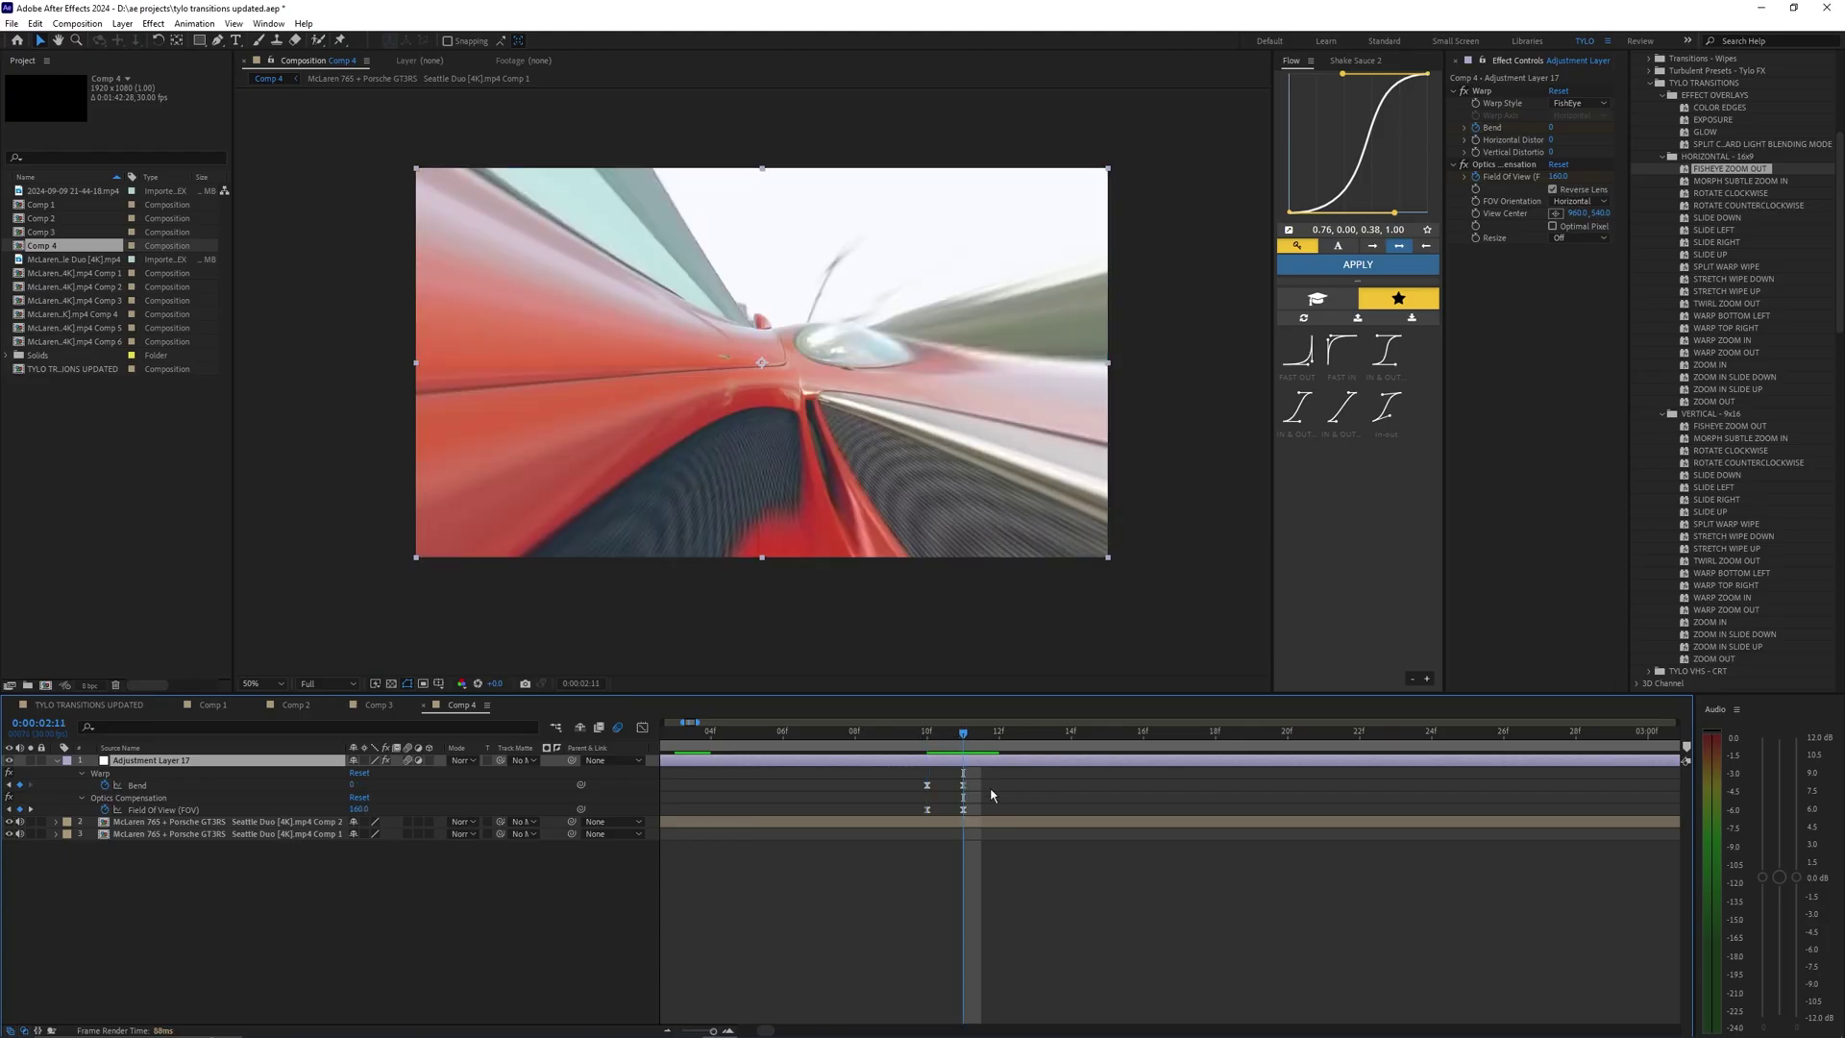
{"action": "scroll", "coordinate": [991, 793], "scroll_direction": "down", "scroll_amount": 5}
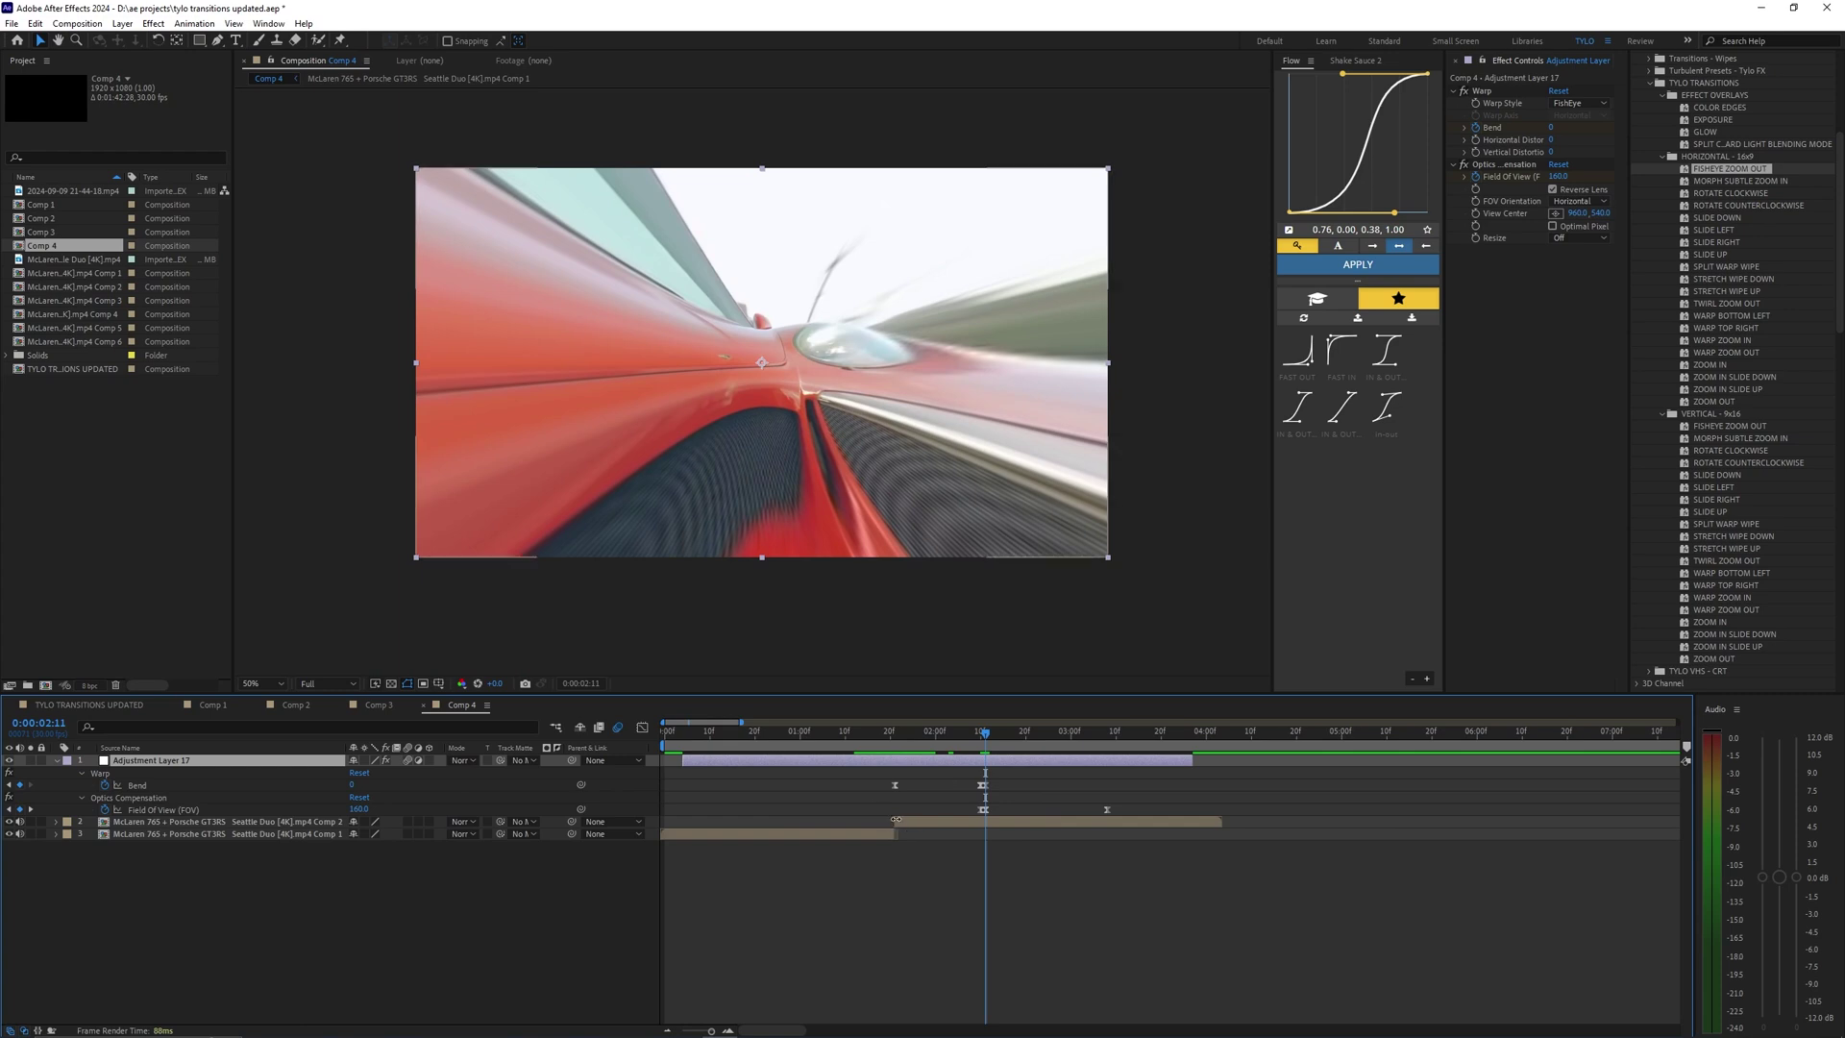
Shift the adjustment layer earlier so the middle keyframes meet the cut between the clips, and preview the transition.
{"action": "left_click_drag", "start_coordinate": [1009, 765], "coordinate": [919, 760]}
{"action": "scroll", "coordinate": [903, 778], "scroll_direction": "up", "scroll_amount": 2}
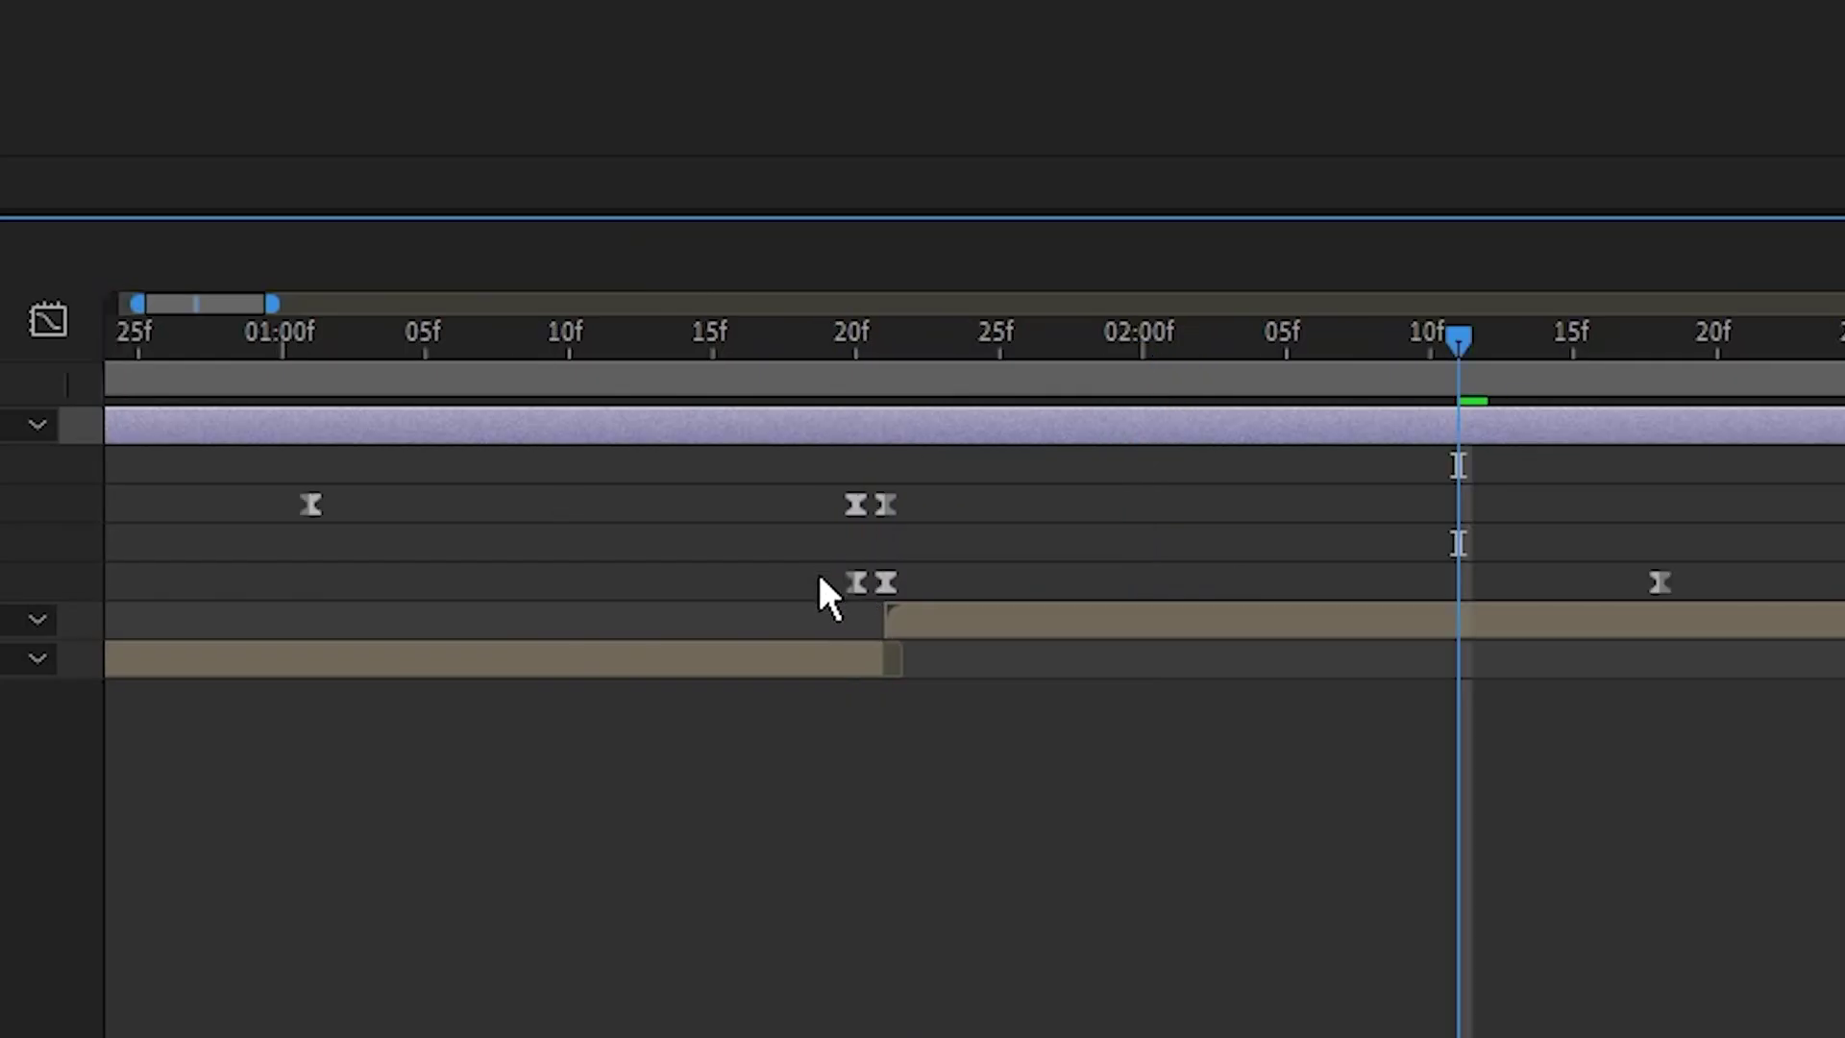
{"action": "left_click", "coordinate": [902, 375]}
{"action": "left_click_drag", "start_coordinate": [919, 471], "coordinate": [924, 740]}
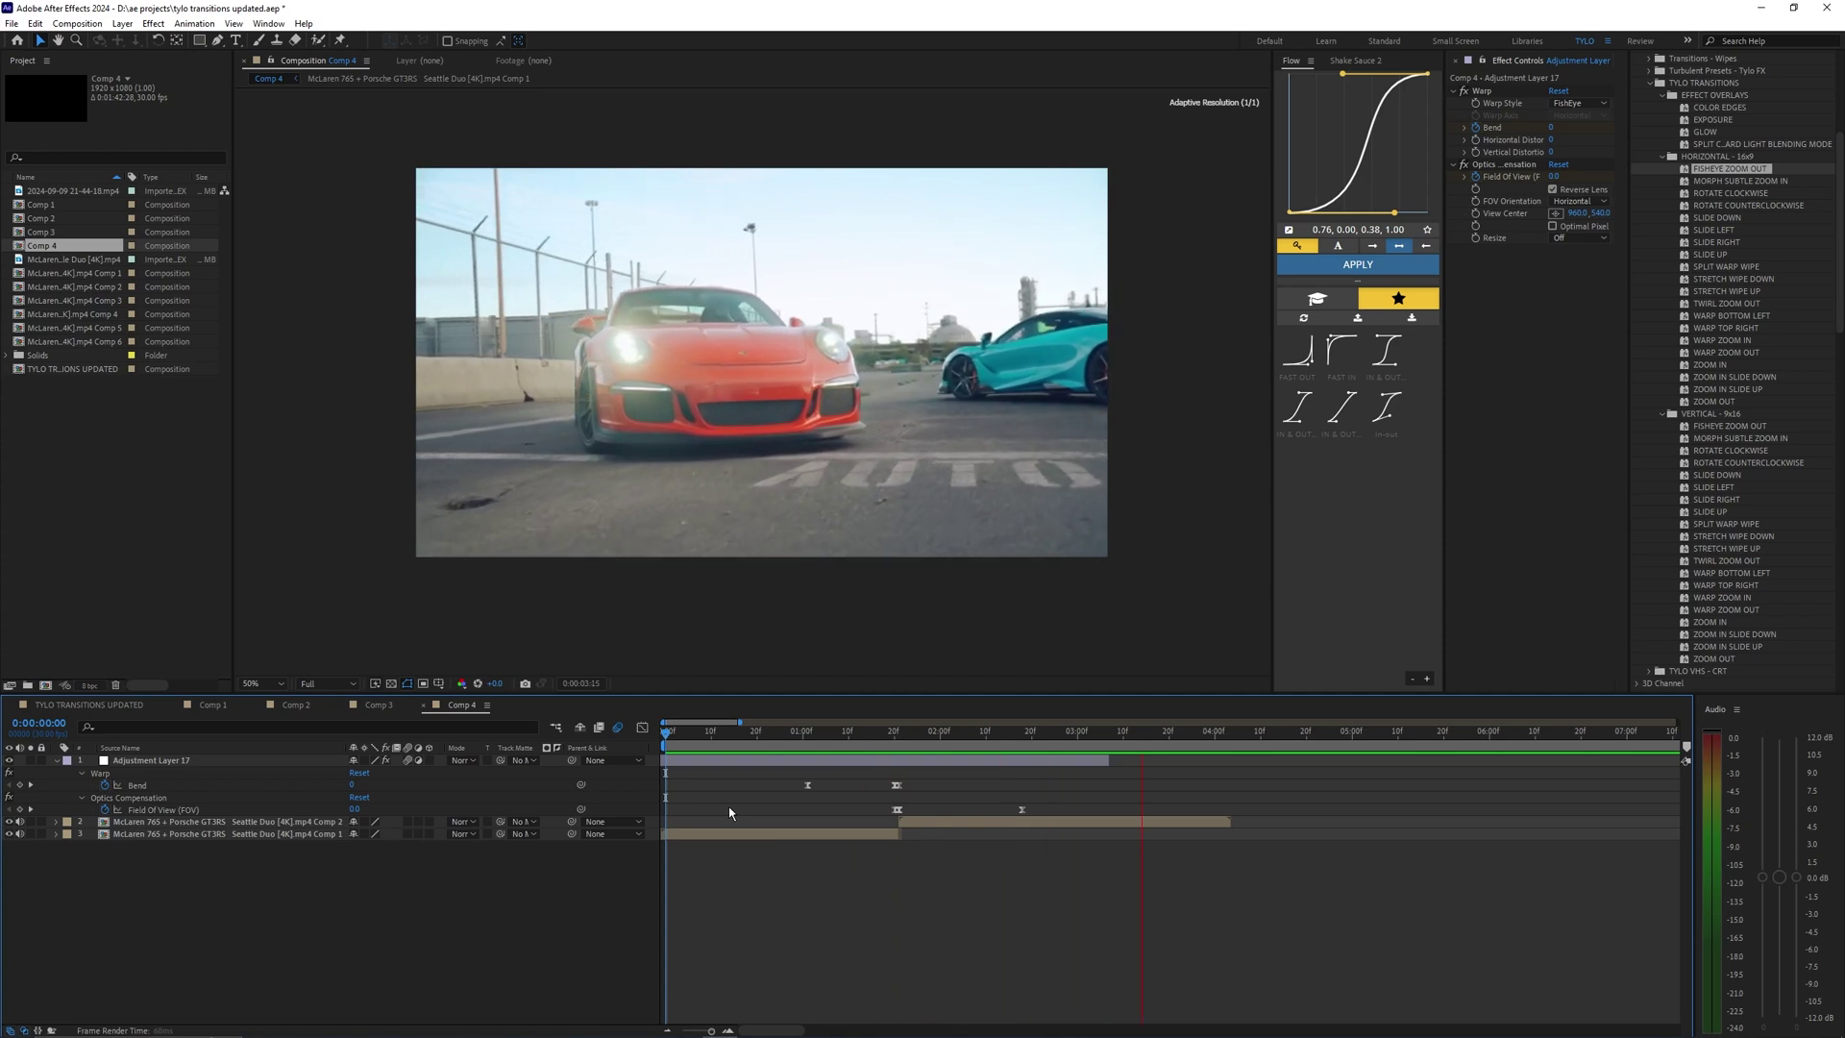
{"action": "key", "text": "space"}
Delete the Warp and Optics Compensation effects from the adjustment layer.
{"action": "left_click", "coordinate": [972, 761]}
{"action": "left_click", "coordinate": [1506, 164]}
{"action": "left_click", "coordinate": [1485, 91], "text": "shift"}
{"action": "key", "text": "Delete"}
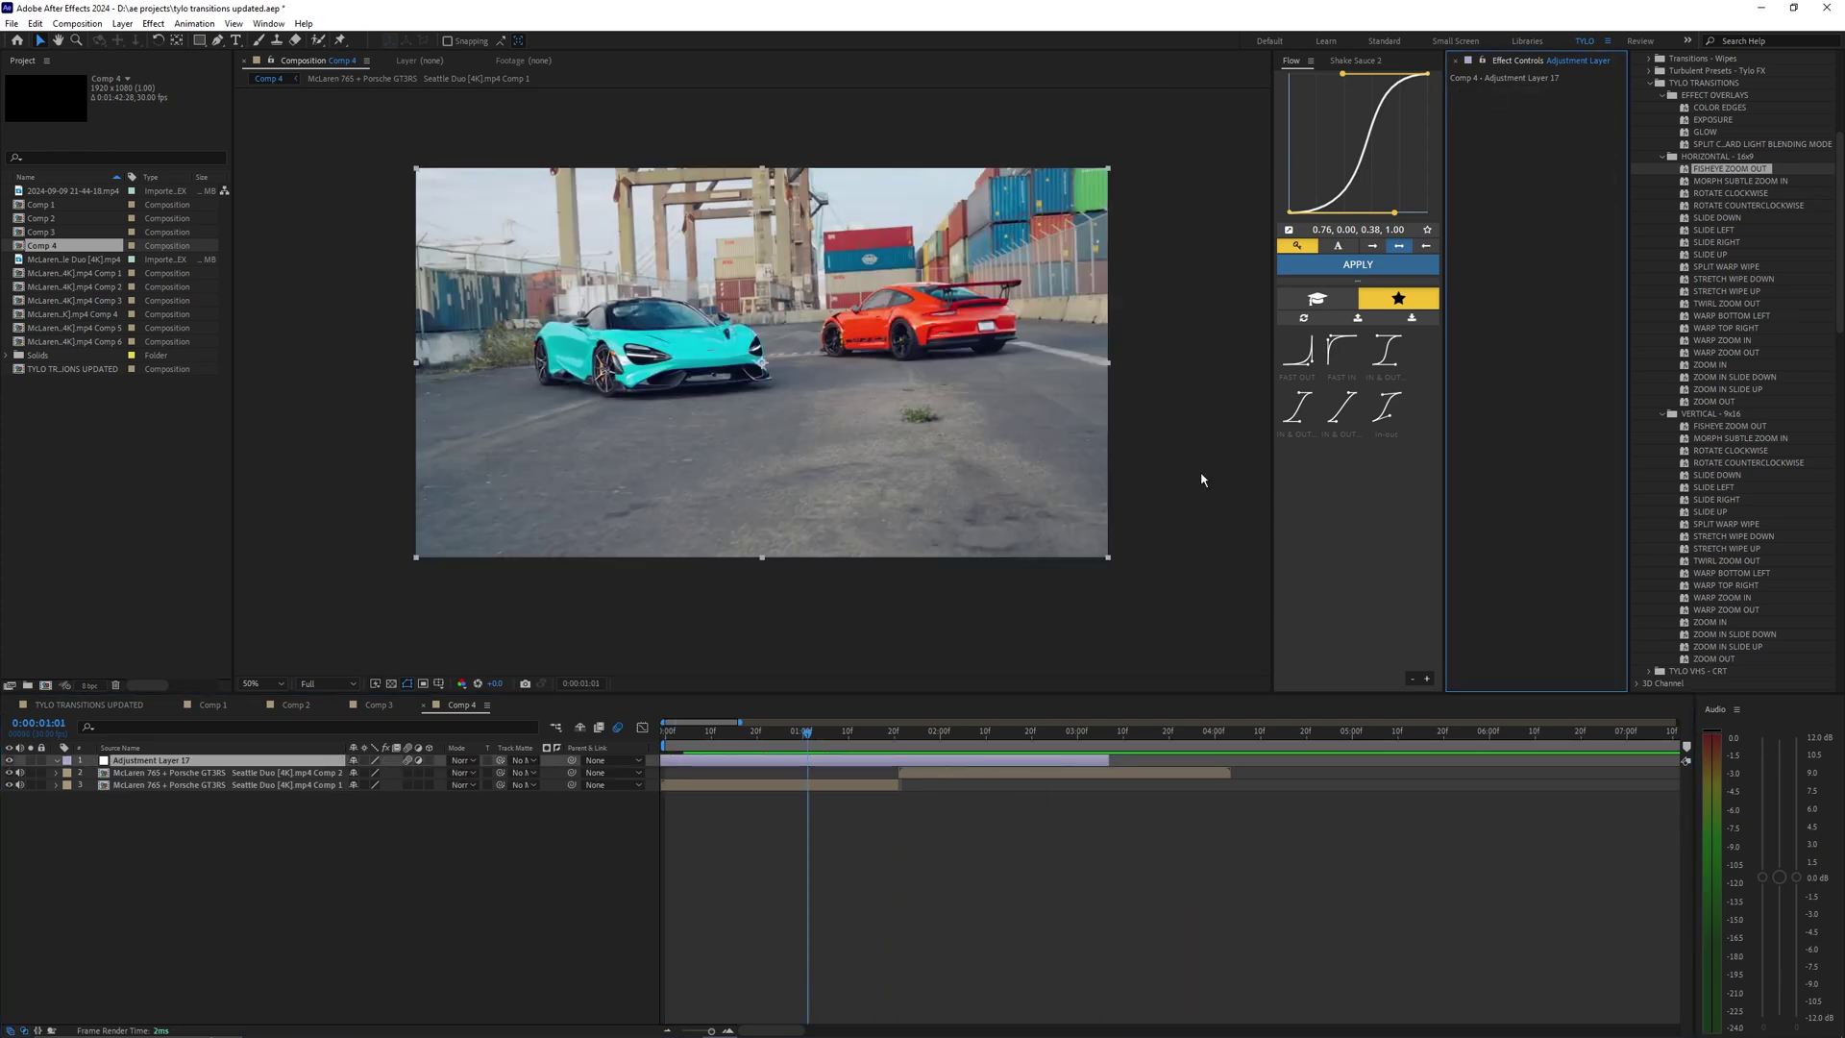
Apply the horizontal MORPH SUBTLE ZOOM IN preset to the adjustment layer and align its middle keyframes with the cut at 0:00:01:21.
{"action": "left_click", "coordinate": [1726, 180]}
{"action": "left_click_drag", "start_coordinate": [1726, 180], "coordinate": [1522, 164]}
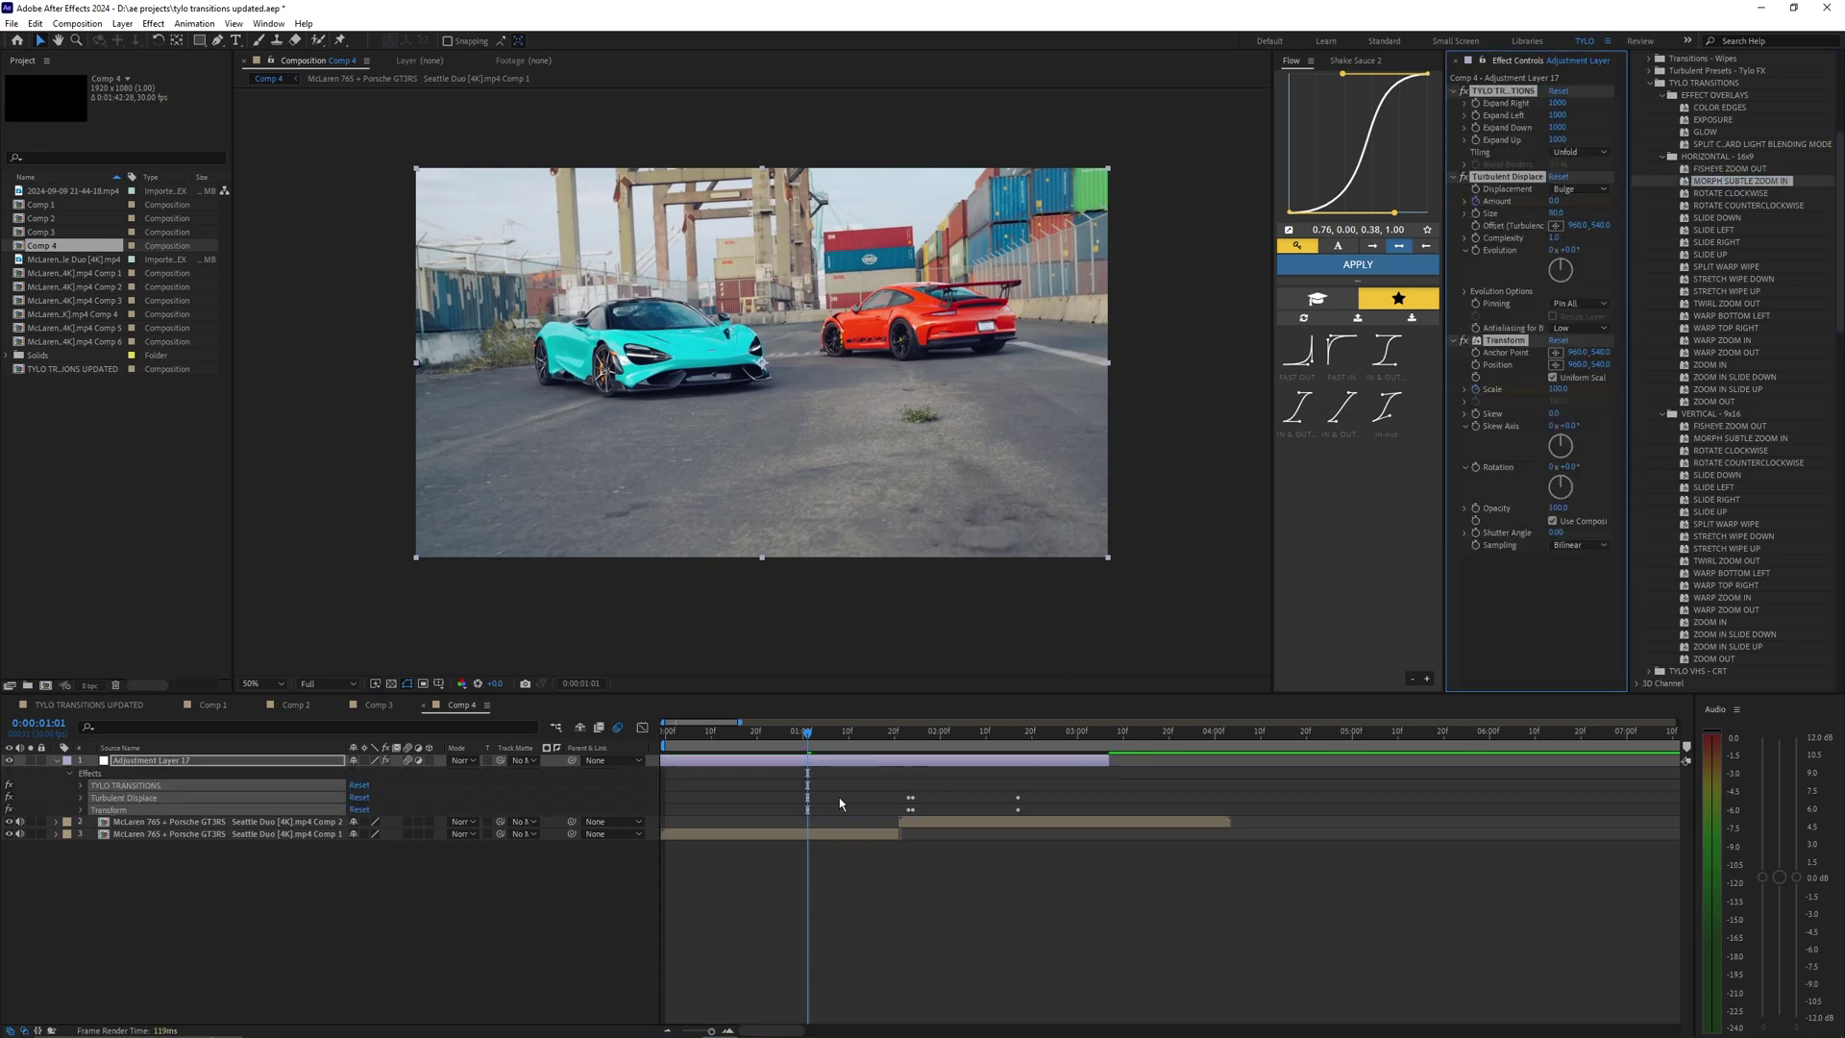
{"action": "key", "text": "u"}
{"action": "left_click", "coordinate": [910, 760]}
{"action": "left_click_drag", "start_coordinate": [894, 760], "coordinate": [894, 748]}
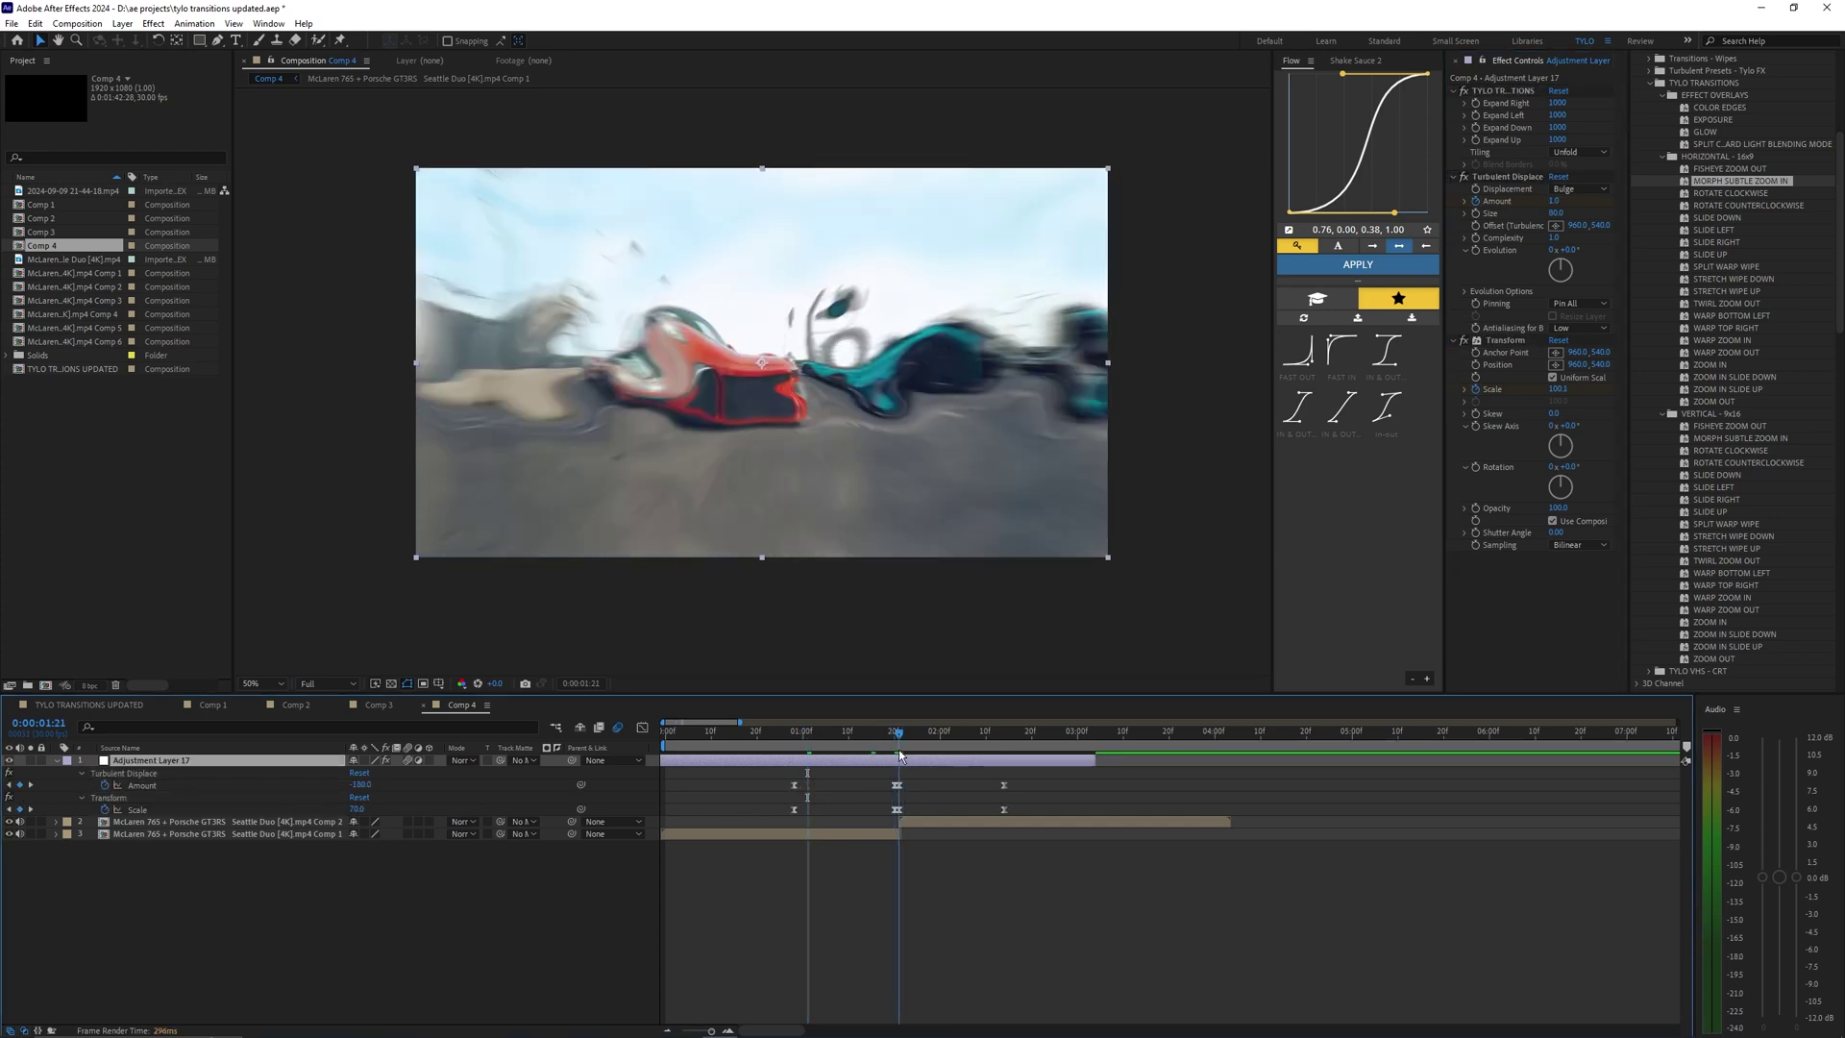
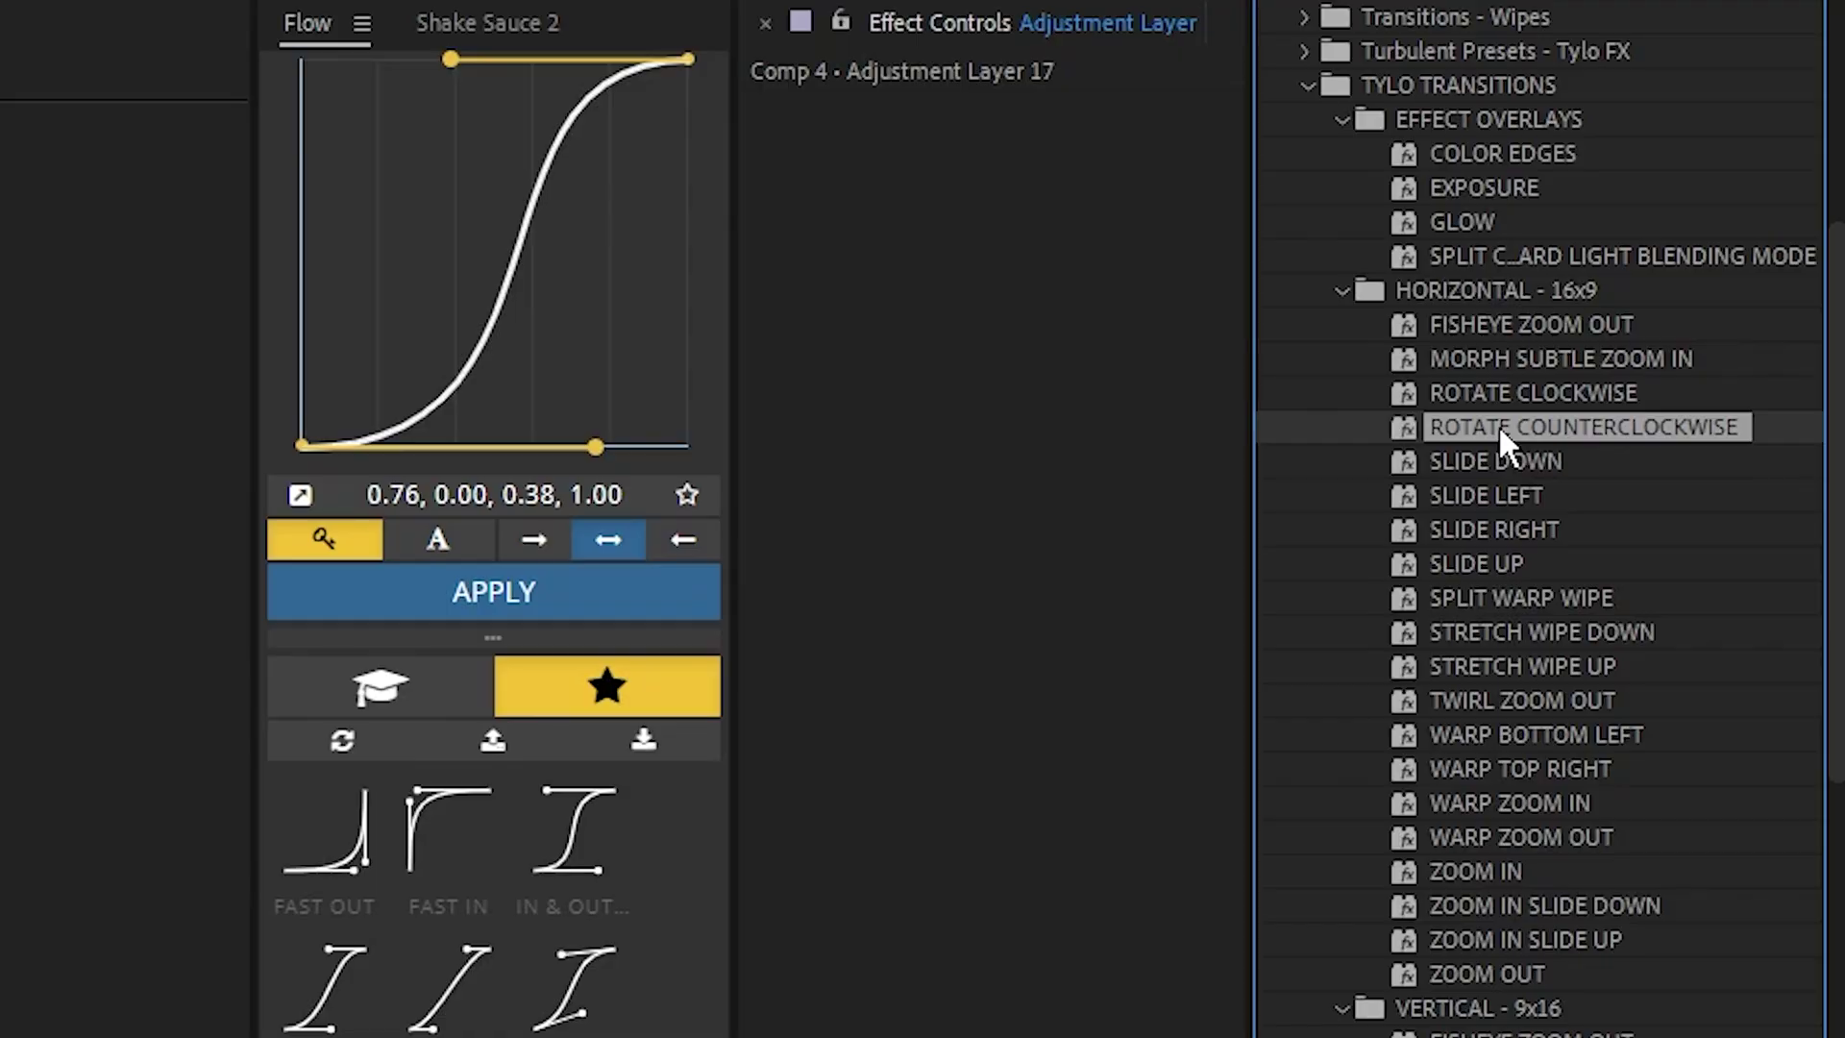
Apply the horizontal ROTATE COUNTERCLOCKWISE preset to the adjustment layer and move its rotation keyframes earlier so the middle ones meet the clip cut.
{"action": "left_click_drag", "start_coordinate": [1497, 424], "coordinate": [970, 356]}
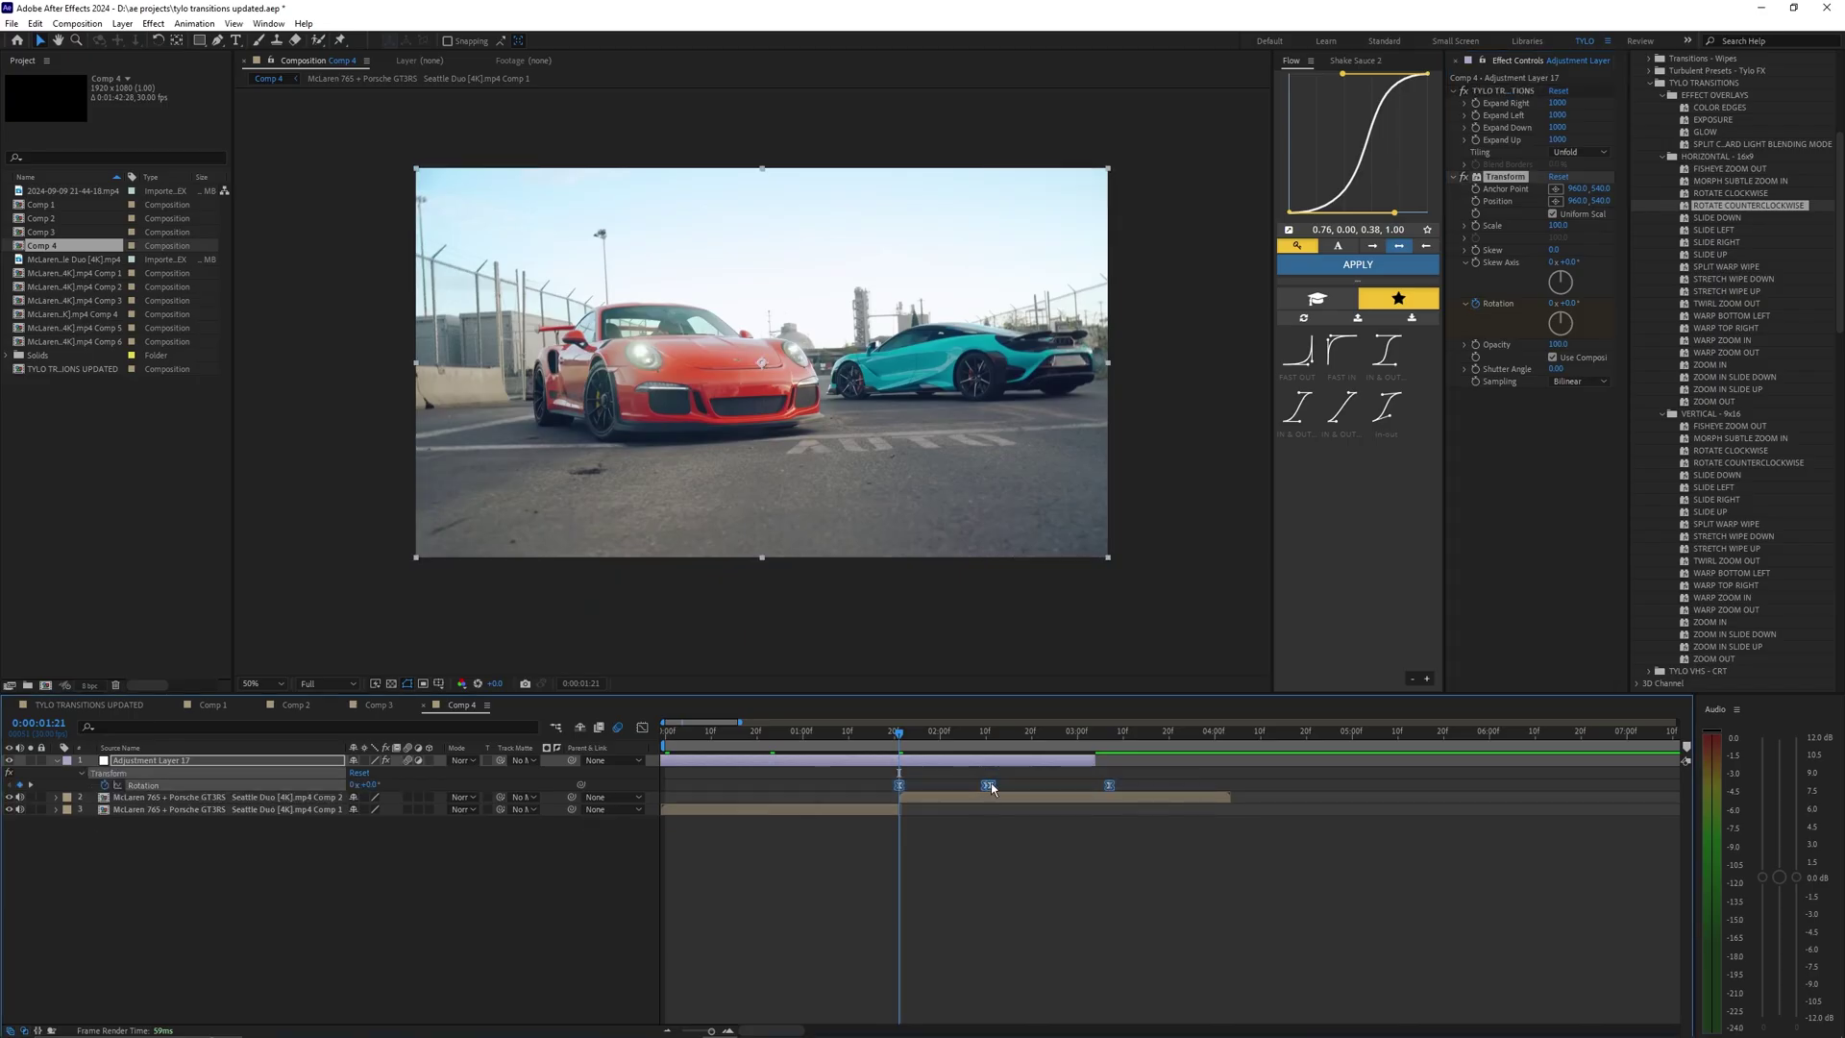
{"action": "left_click_drag", "start_coordinate": [992, 789], "coordinate": [901, 789]}
{"action": "left_click", "coordinate": [793, 737]}
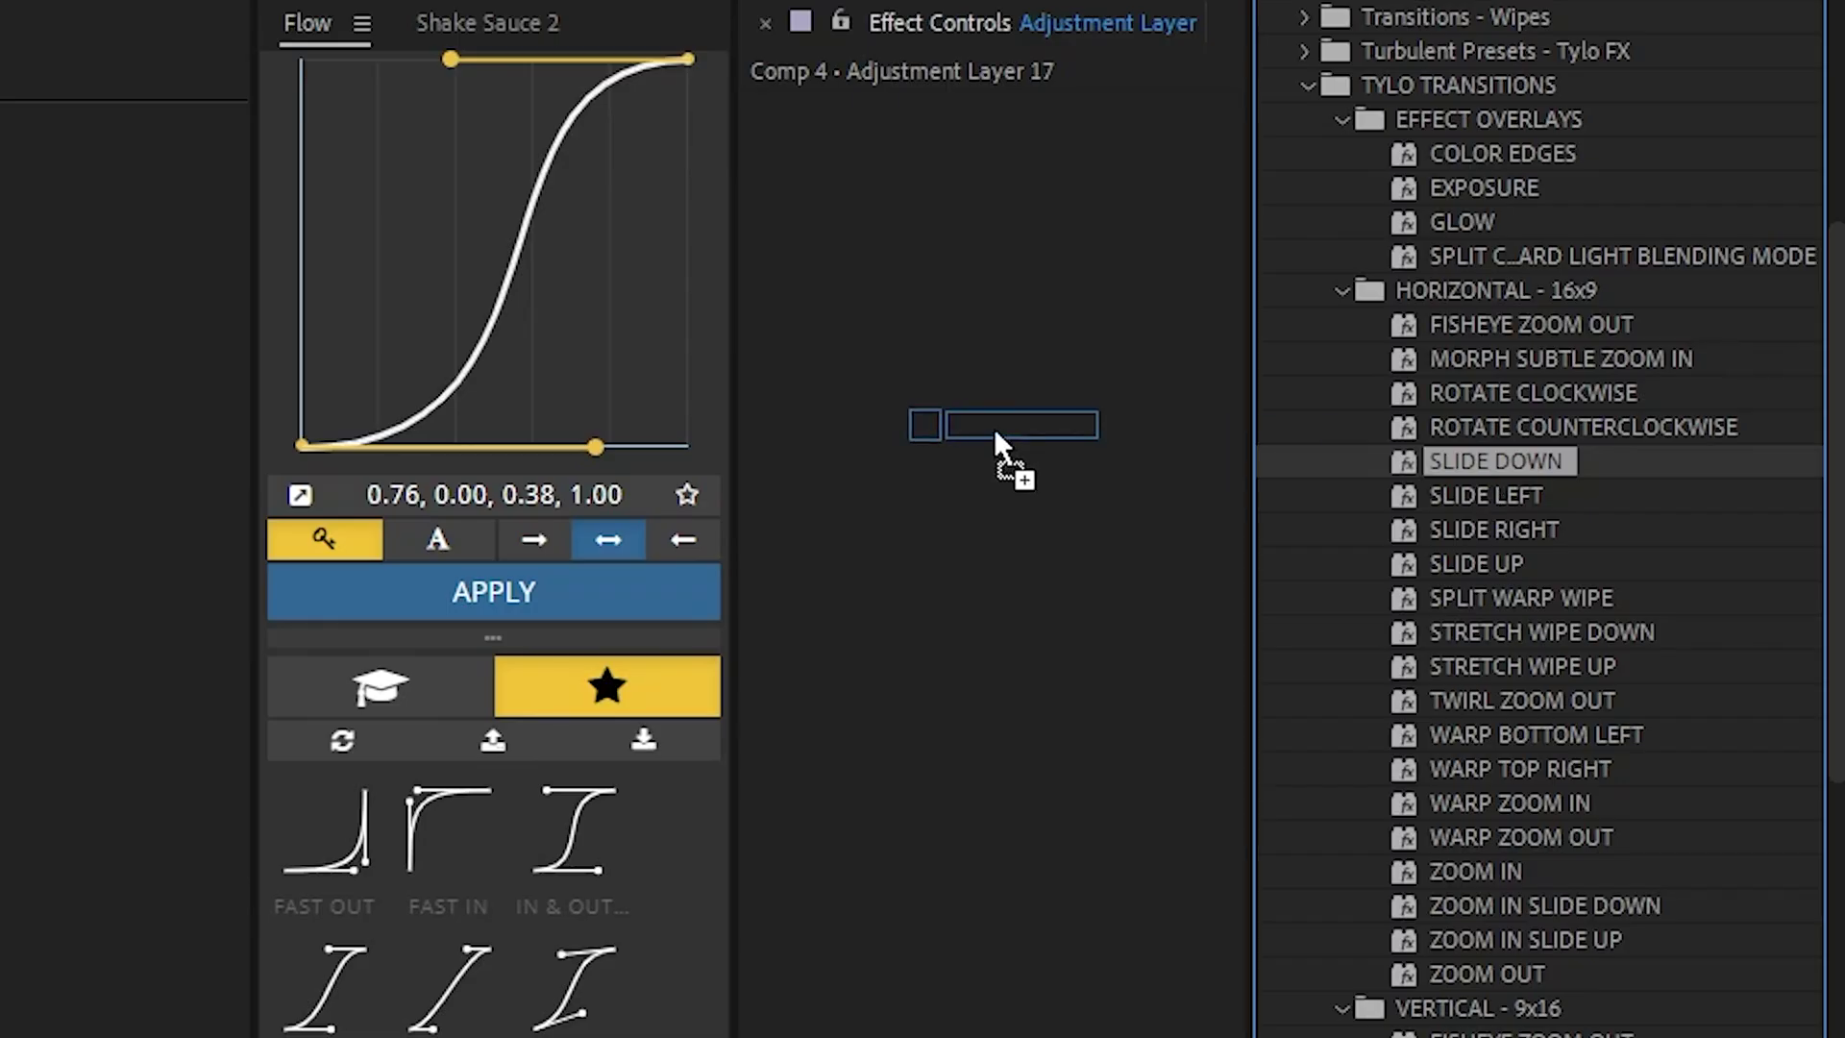
Apply the horizontal SLIDE DOWN, SLIDE LEFT, SLIDE RIGHT and SLIDE UP presets to the adjustment layer one after another, previewing each.
{"action": "left_click_drag", "start_coordinate": [994, 428], "coordinate": [995, 430]}
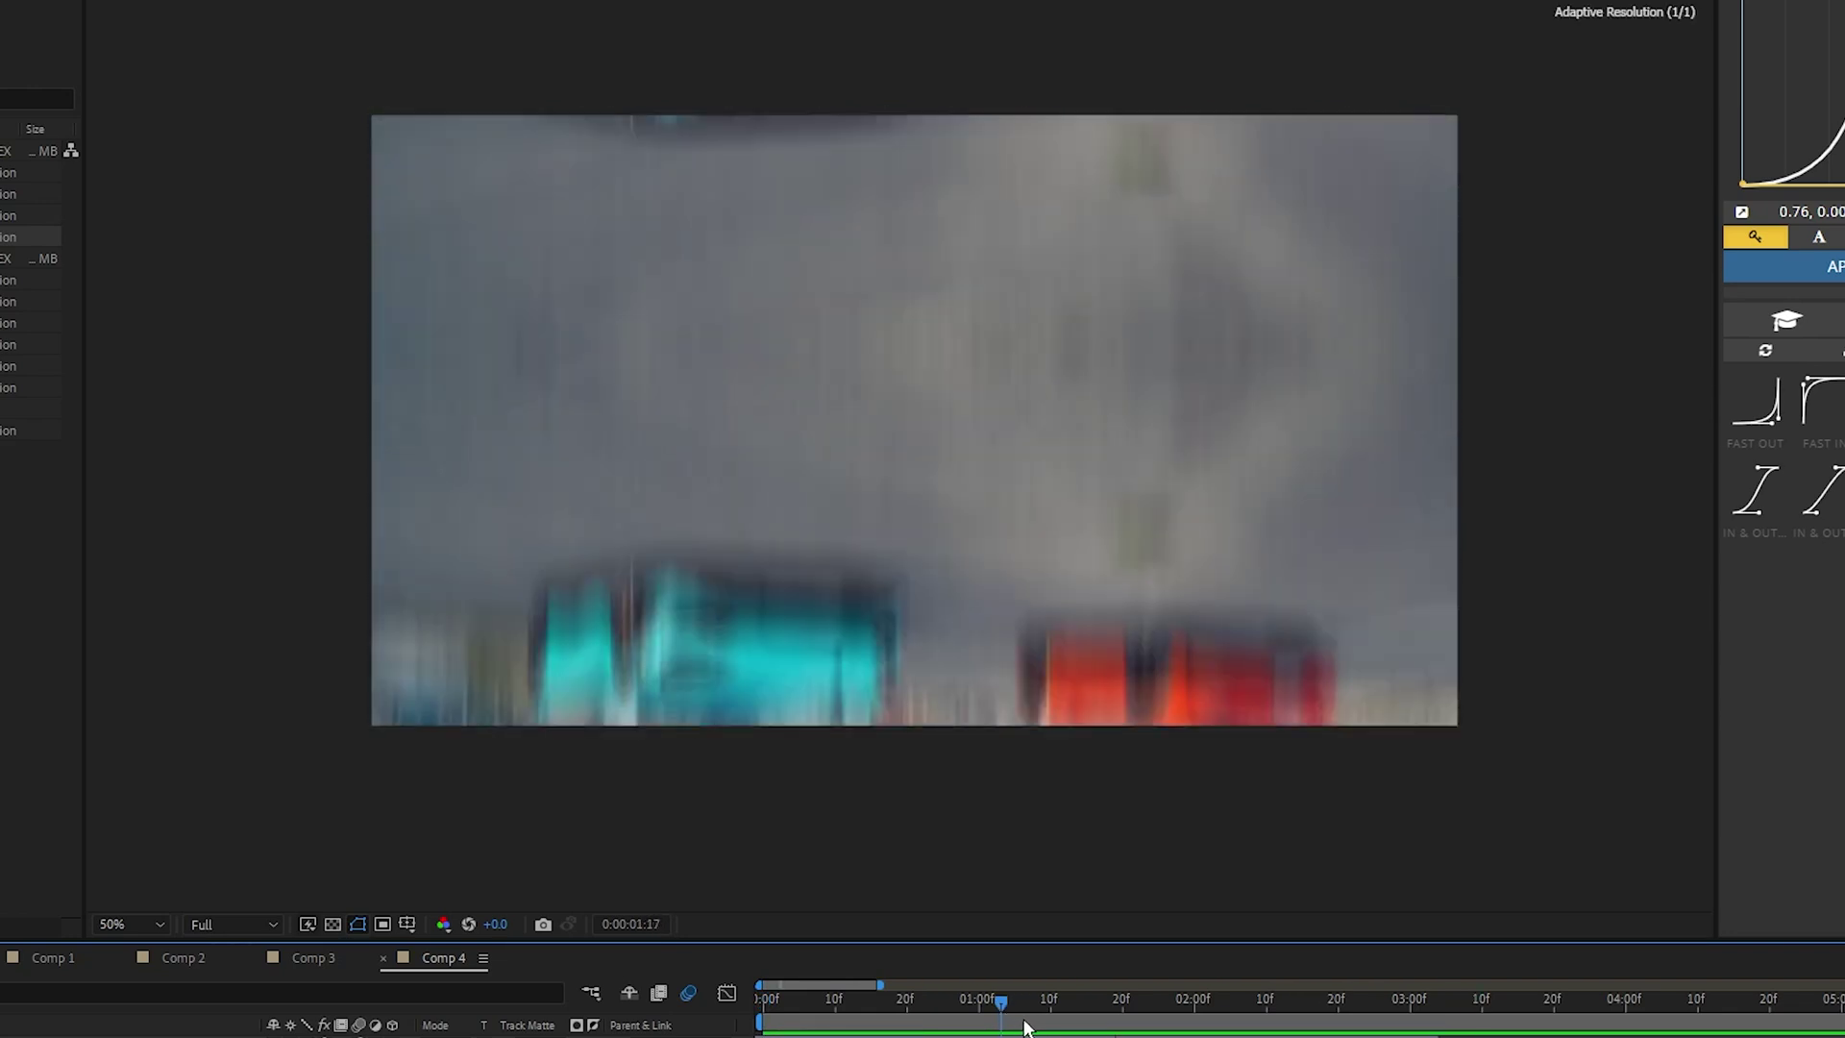
{"action": "left_click_drag", "start_coordinate": [1486, 495], "coordinate": [1019, 447]}
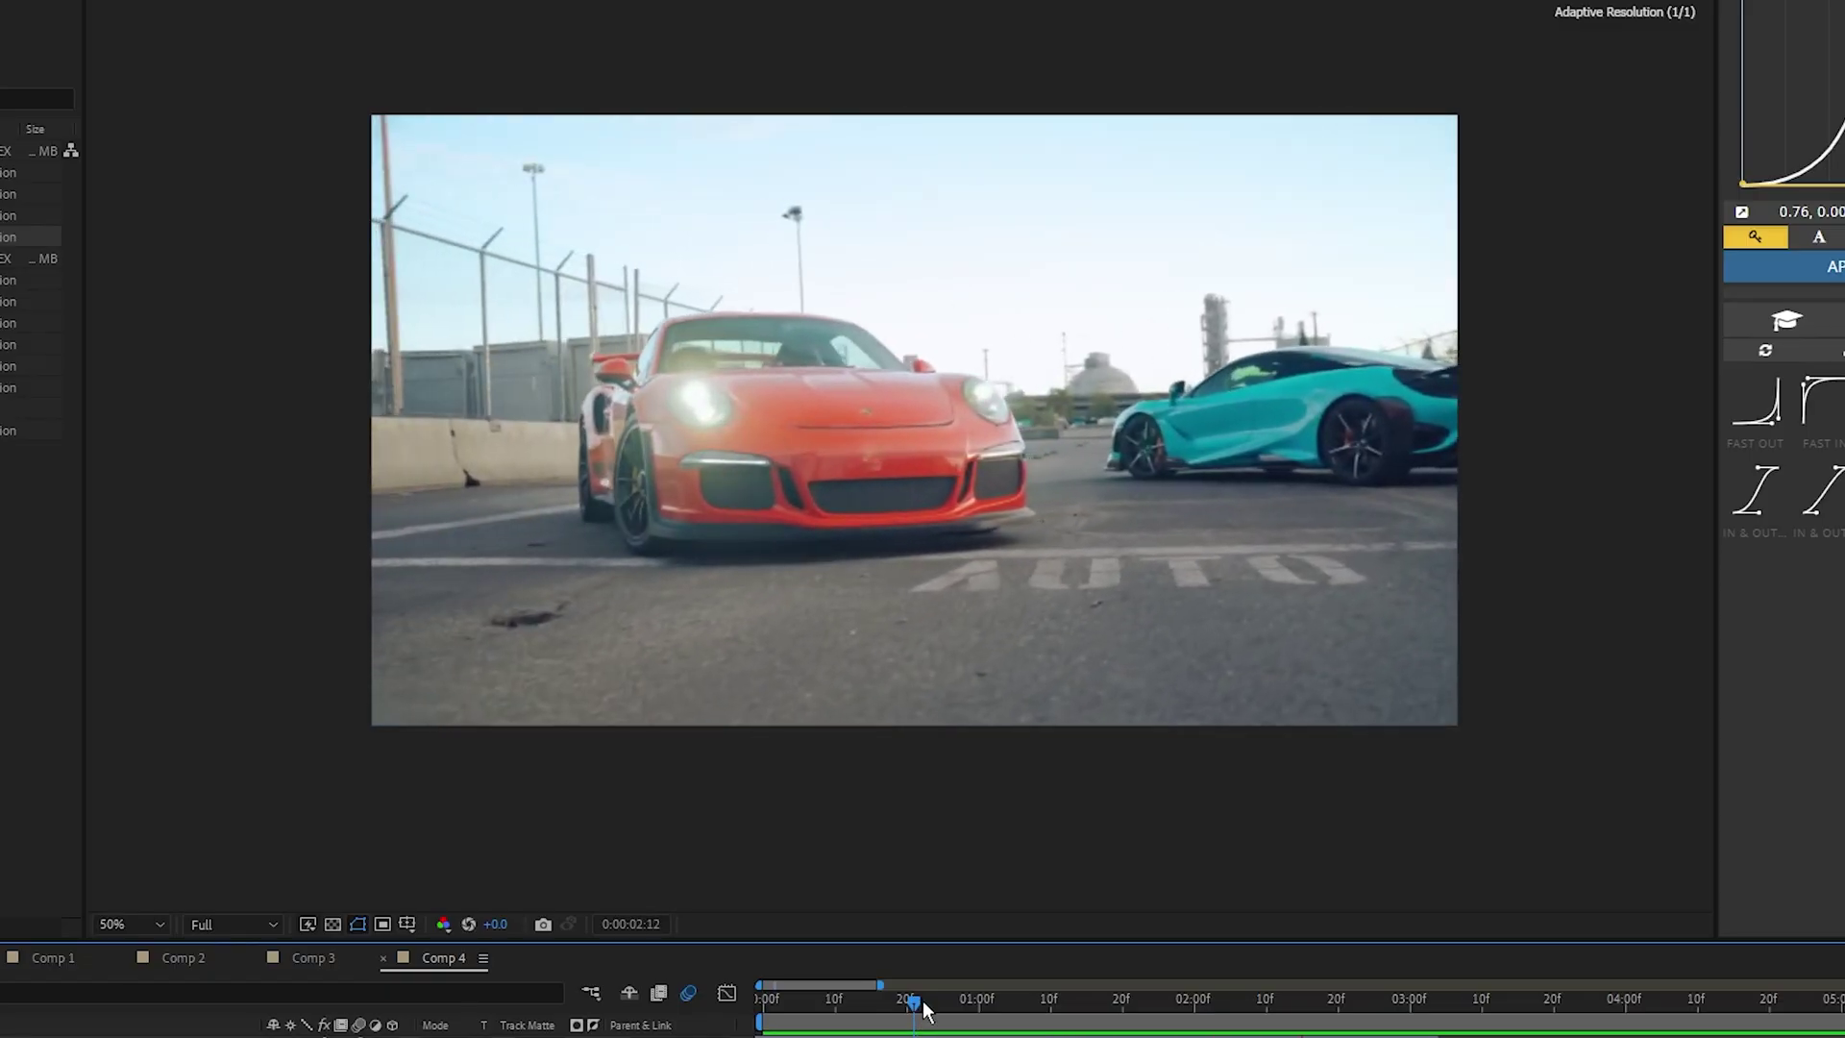
{"action": "left_click_drag", "start_coordinate": [1494, 529], "coordinate": [1057, 509]}
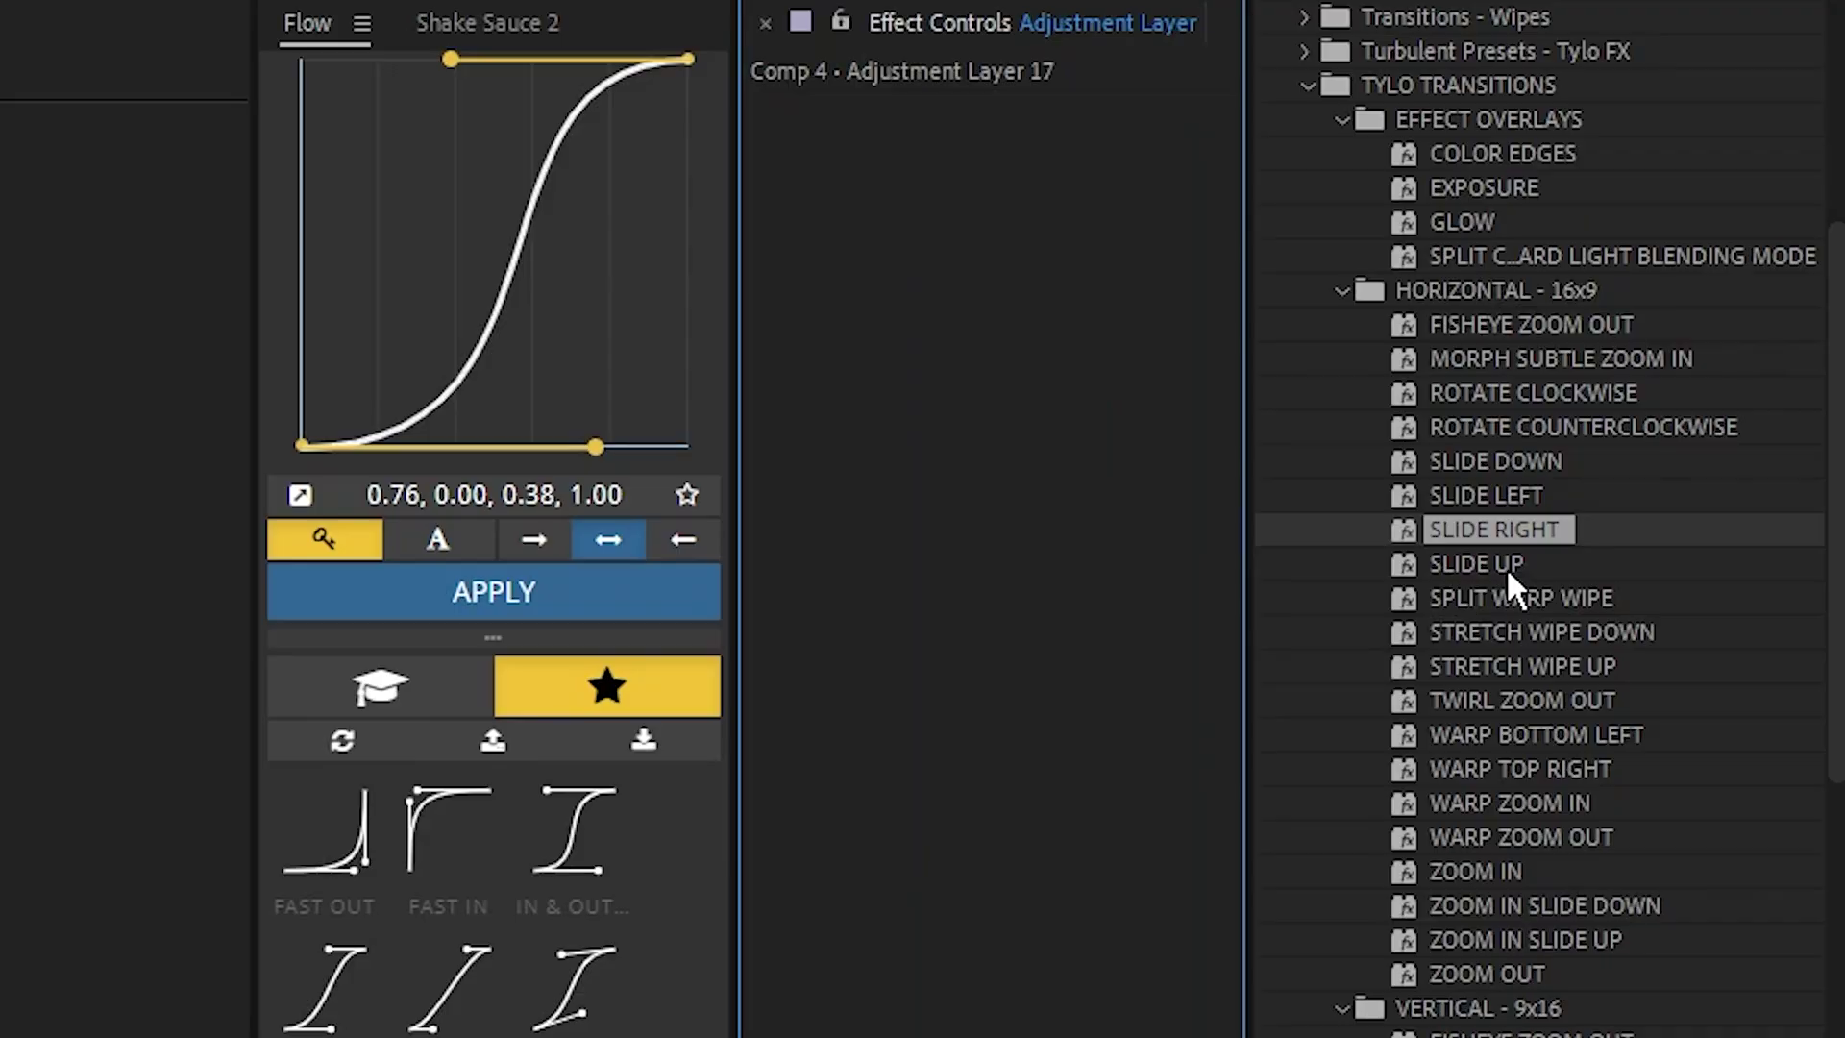
{"action": "left_click_drag", "start_coordinate": [1506, 567], "coordinate": [1090, 524]}
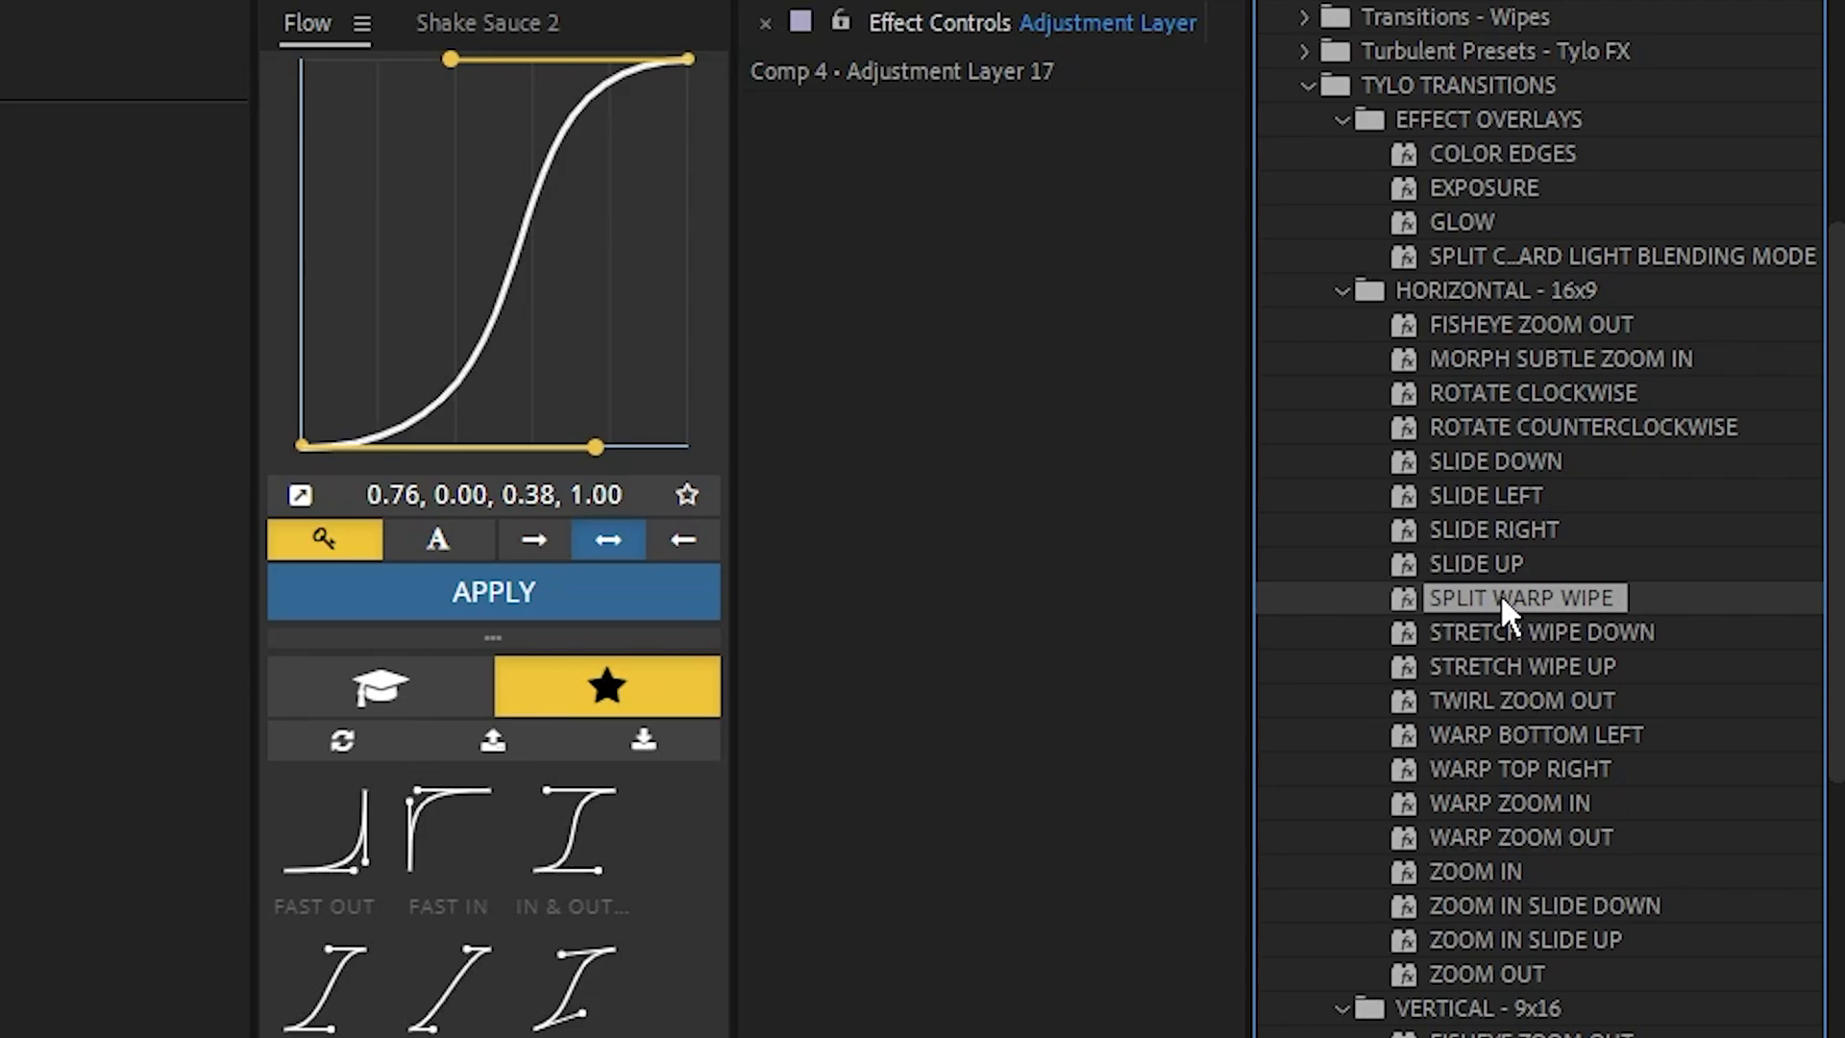
Apply the horizontal SPLIT WARP WIPE and STRETCH WIPE DOWN presets in turn to the adjustment layer and scrub towards the cut.
{"action": "left_click_drag", "start_coordinate": [1501, 599], "coordinate": [1095, 596]}
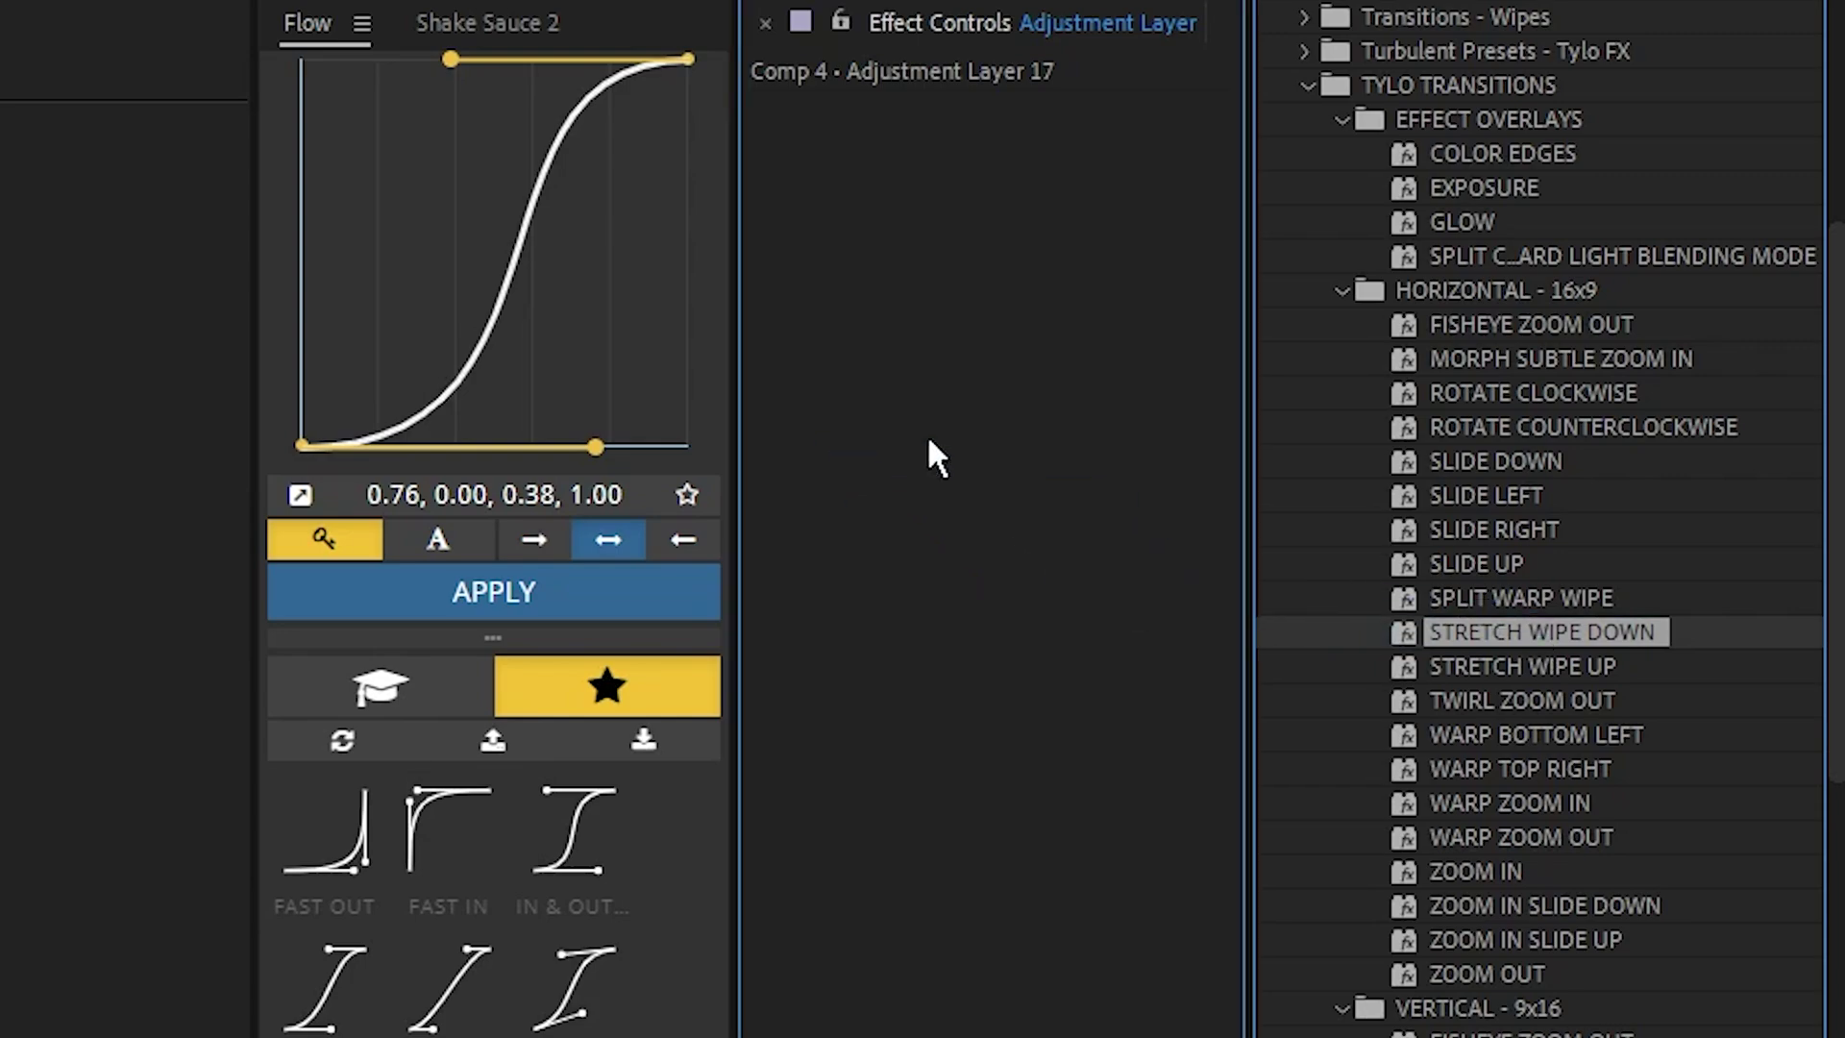
{"action": "left_click_drag", "start_coordinate": [928, 442], "coordinate": [926, 444]}
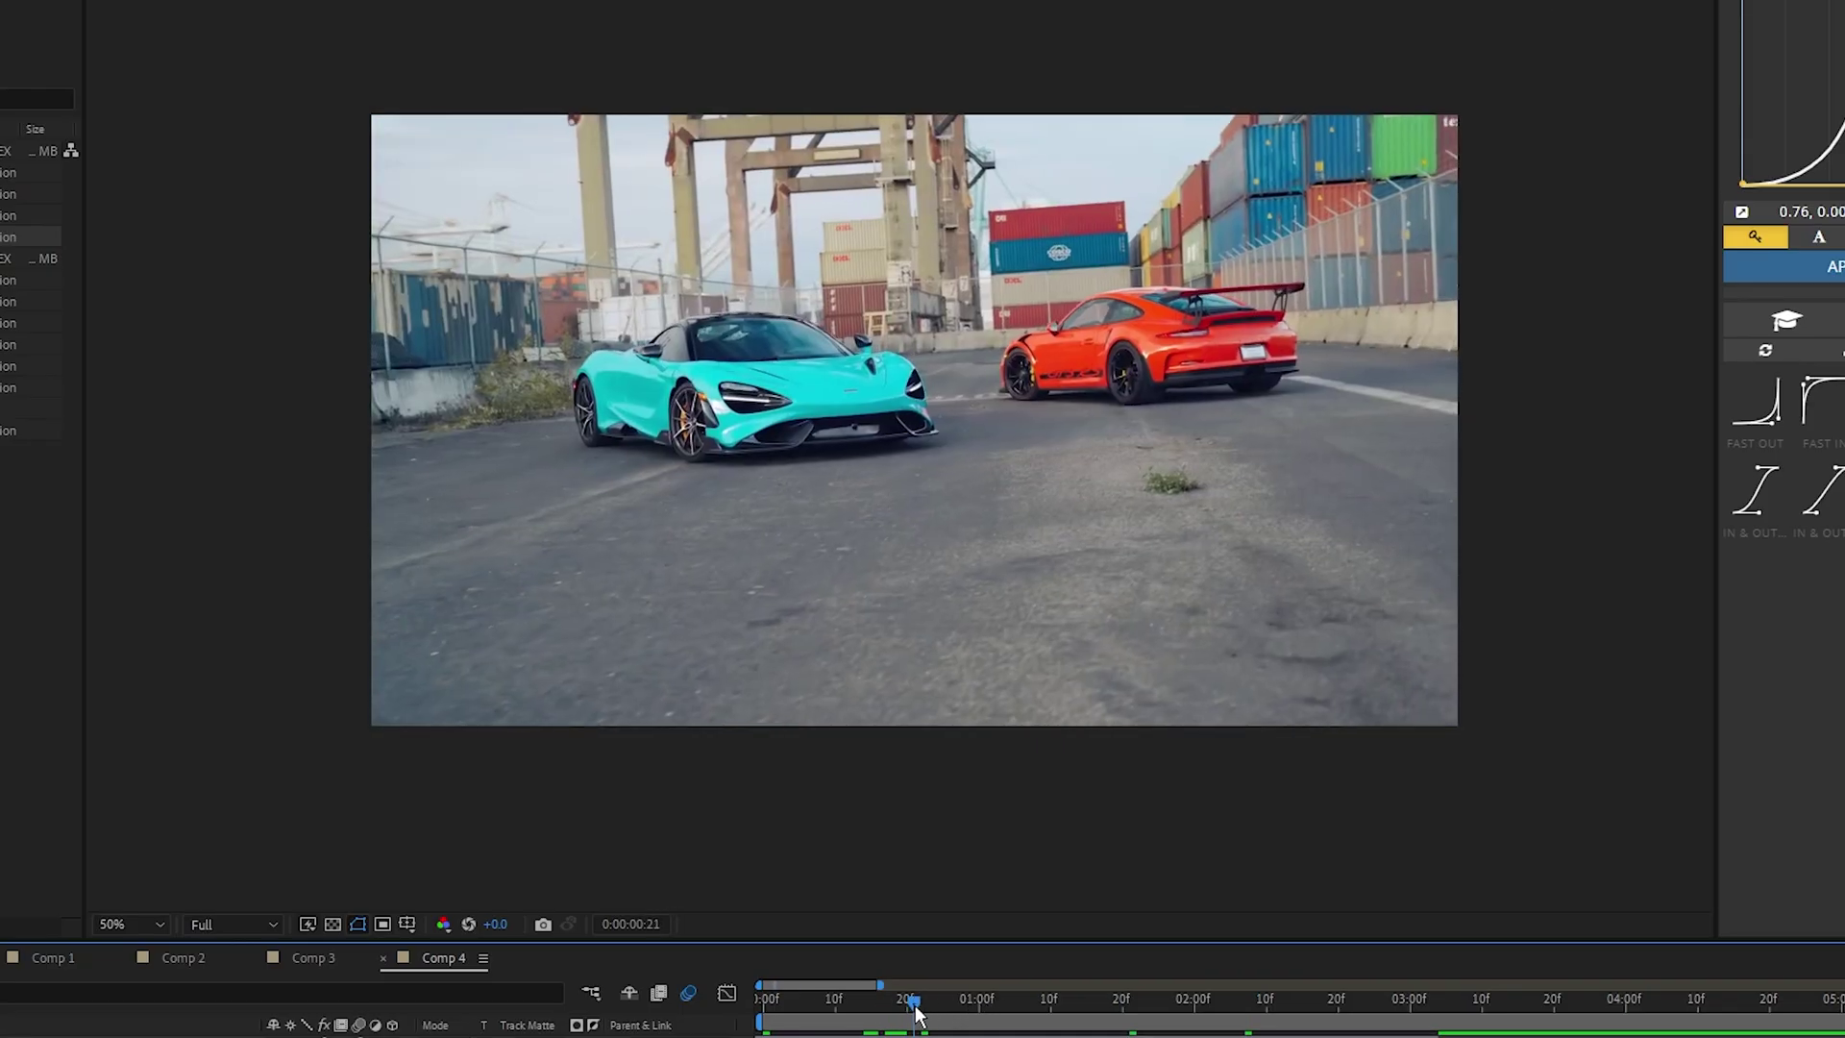
{"action": "left_click_drag", "start_coordinate": [915, 1006], "coordinate": [1070, 1004]}
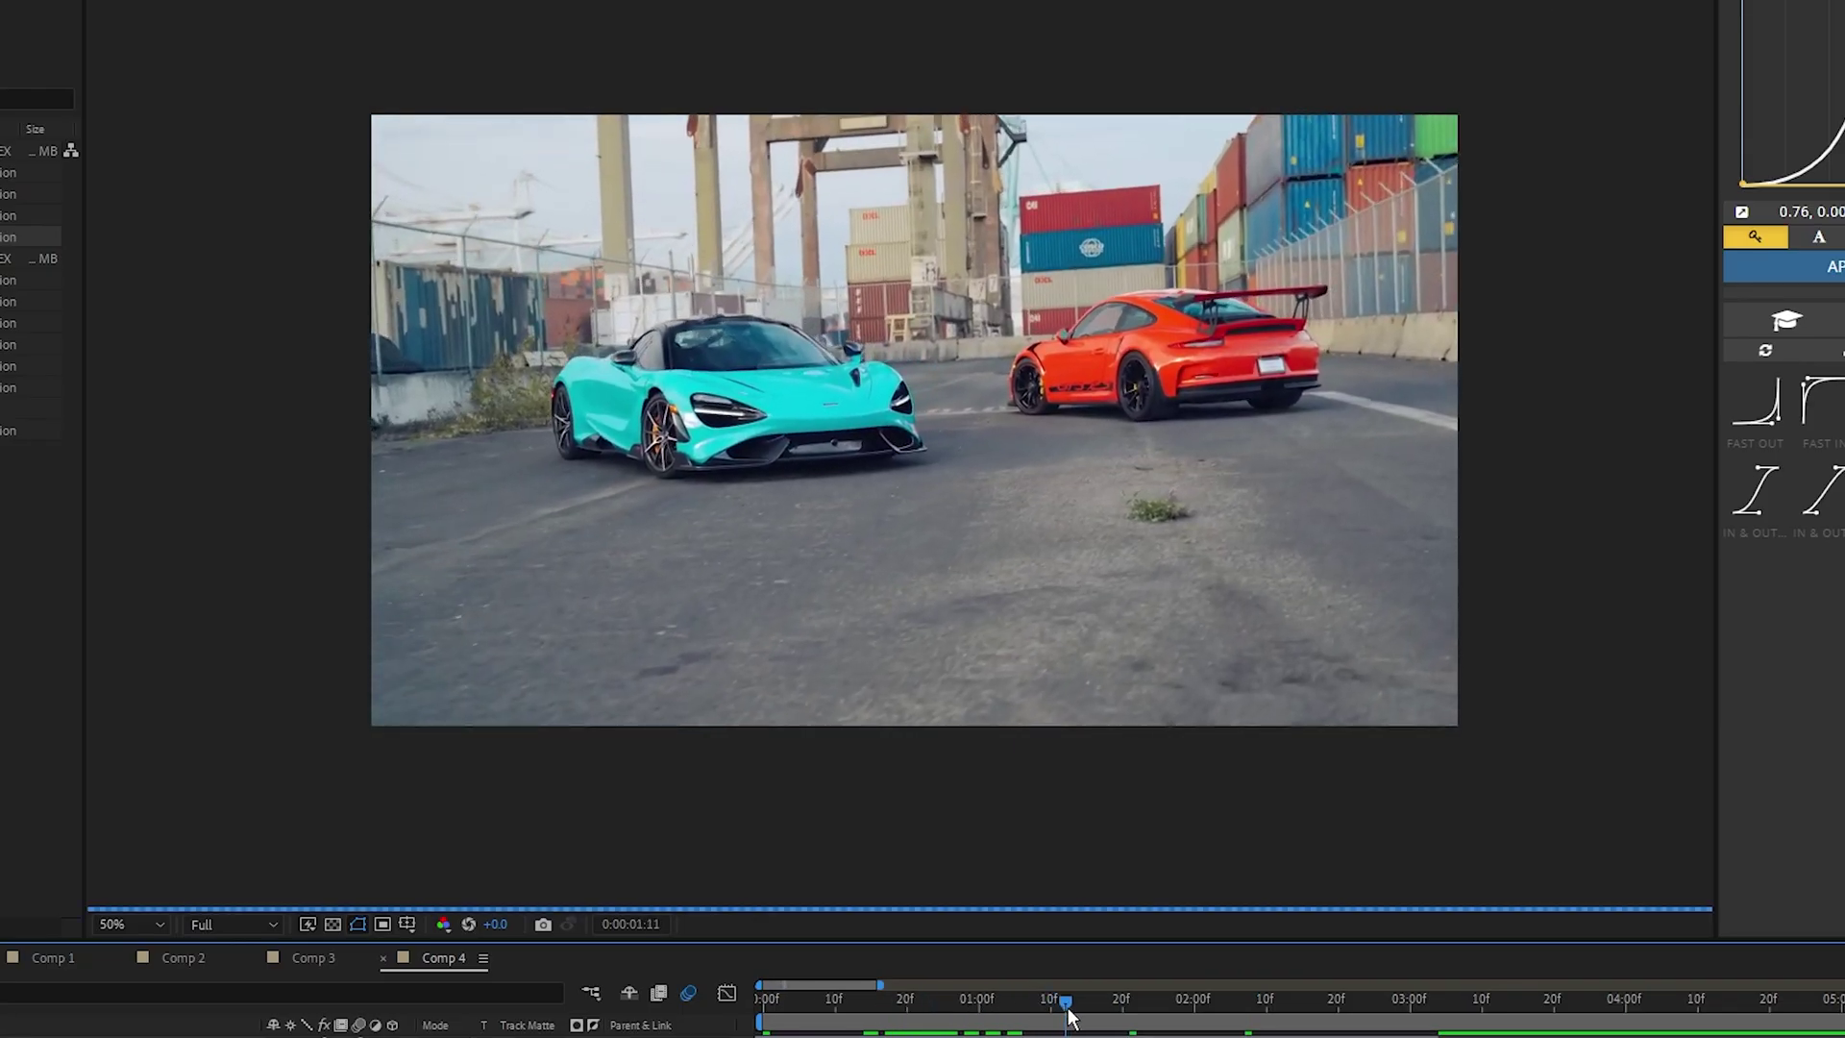
Preview the current wipe, then try the horizontal TWIRL ZOOM OUT, WARP BOTTOM LEFT and WARP TOP RIGHT presets in turn on the adjustment layer.
{"action": "key", "text": "space"}
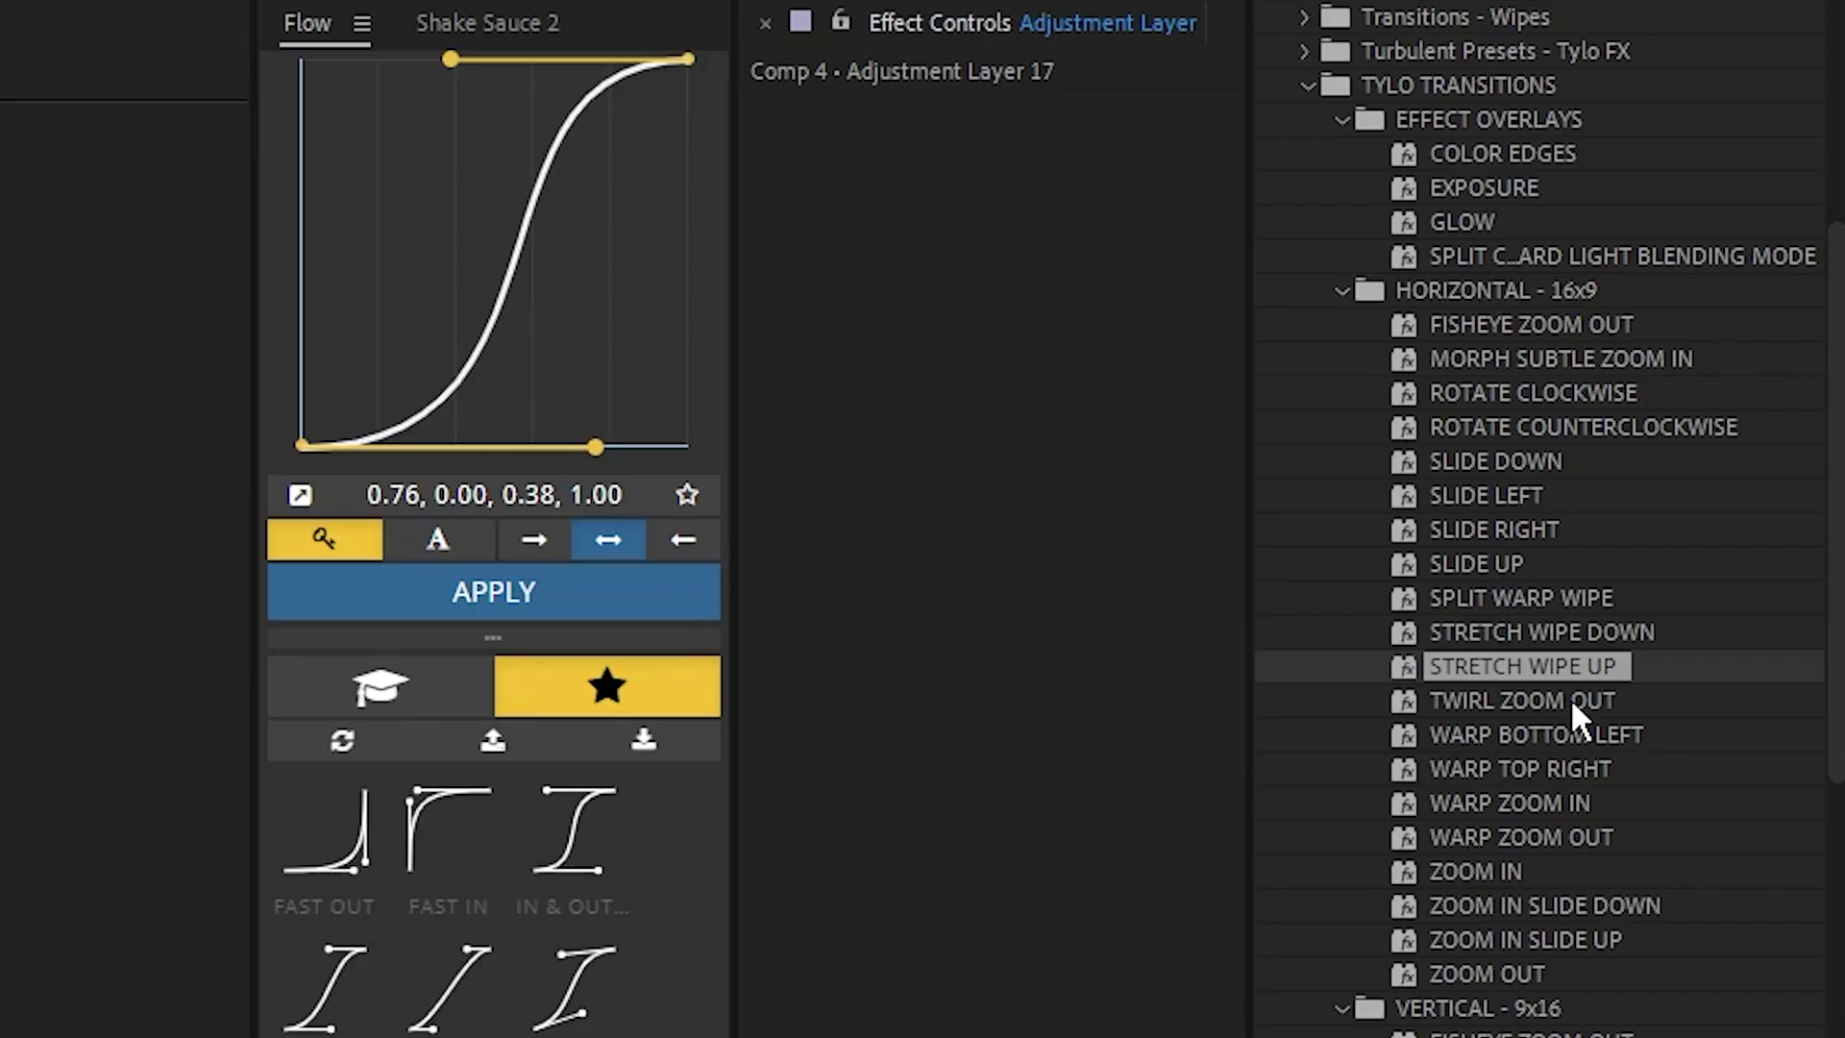
{"action": "left_click_drag", "start_coordinate": [1548, 706], "coordinate": [980, 624]}
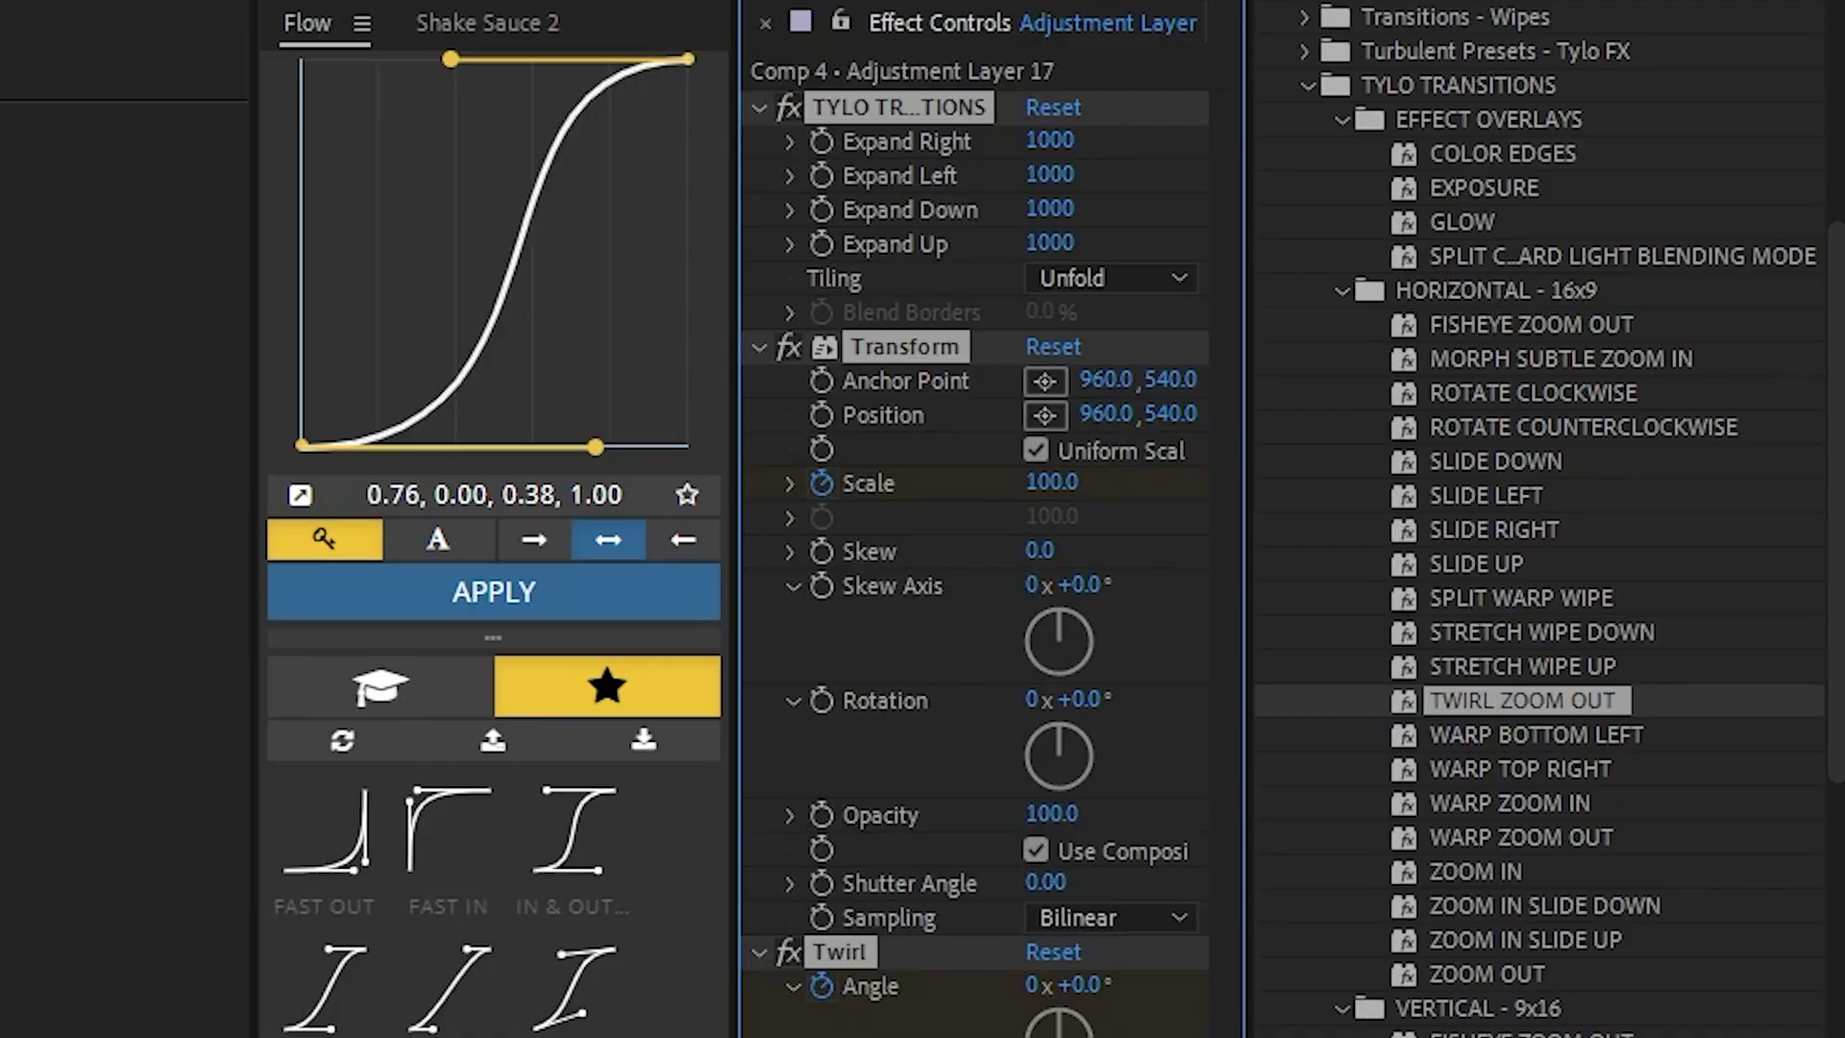
{"action": "left_click", "coordinate": [1512, 735]}
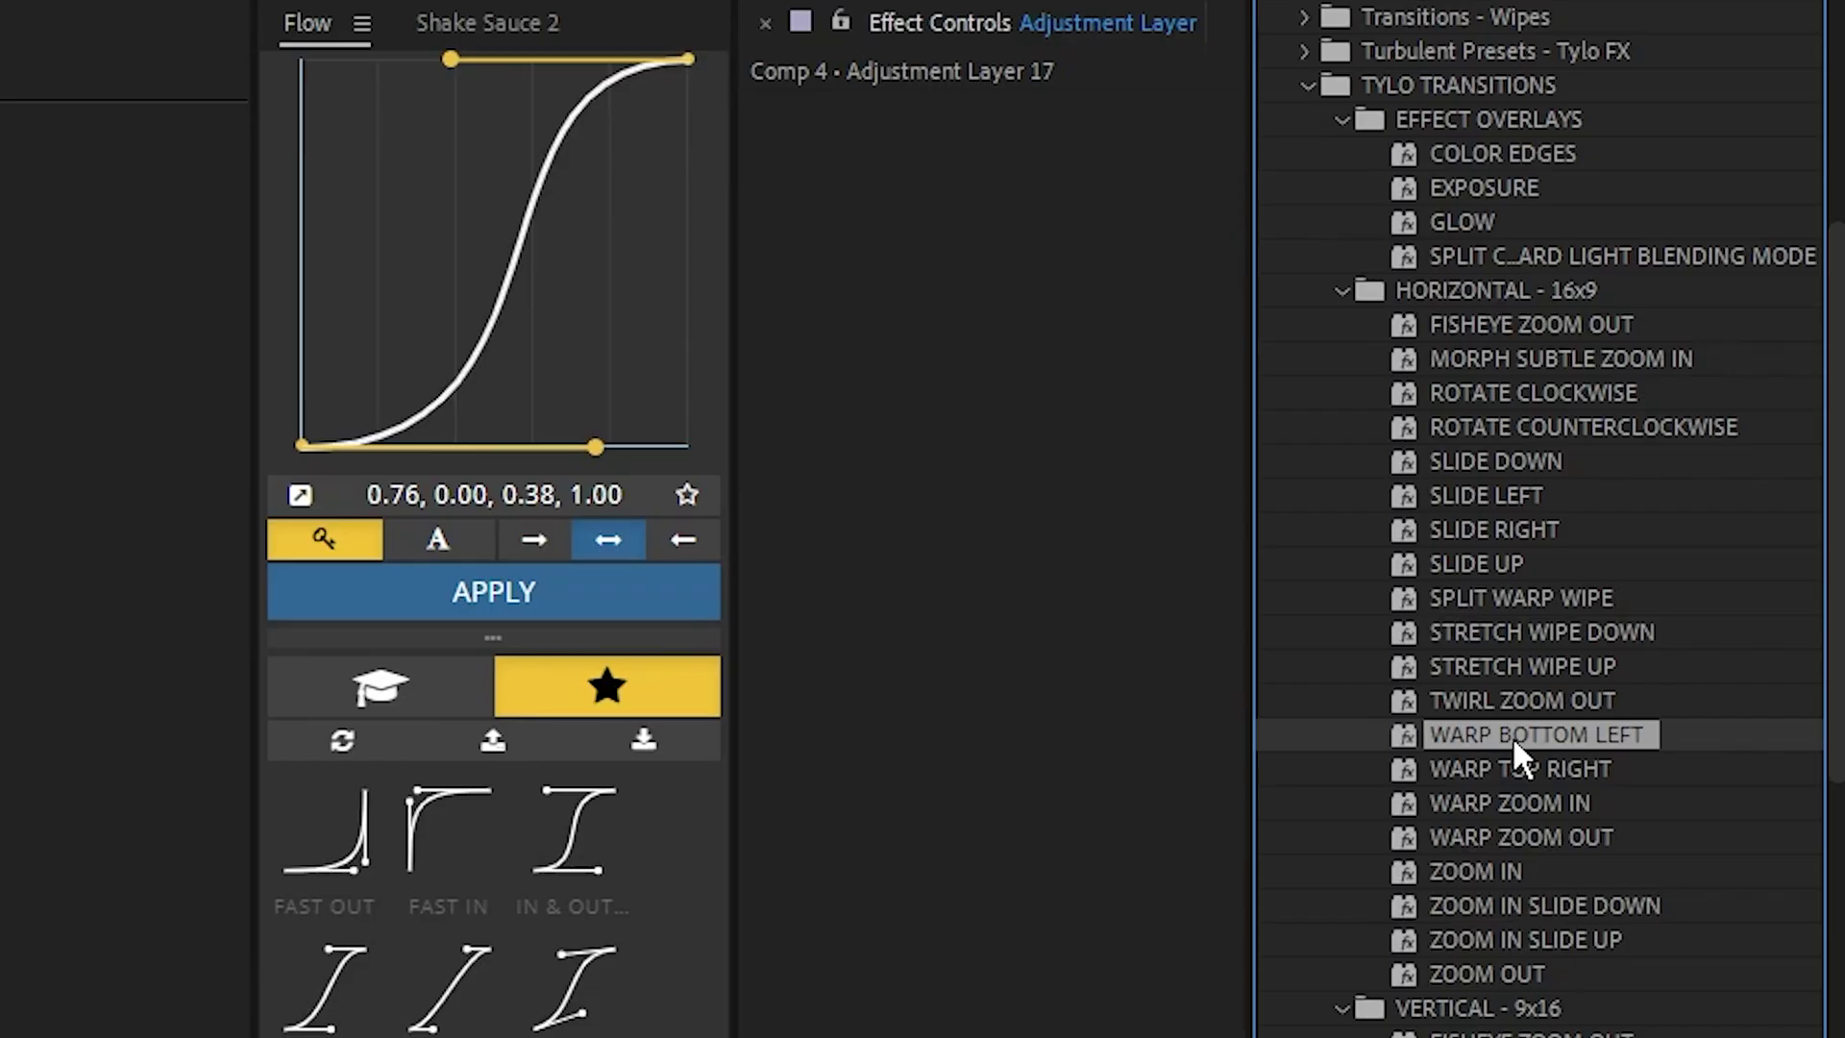
{"action": "left_click_drag", "start_coordinate": [759, 461], "coordinate": [768, 461]}
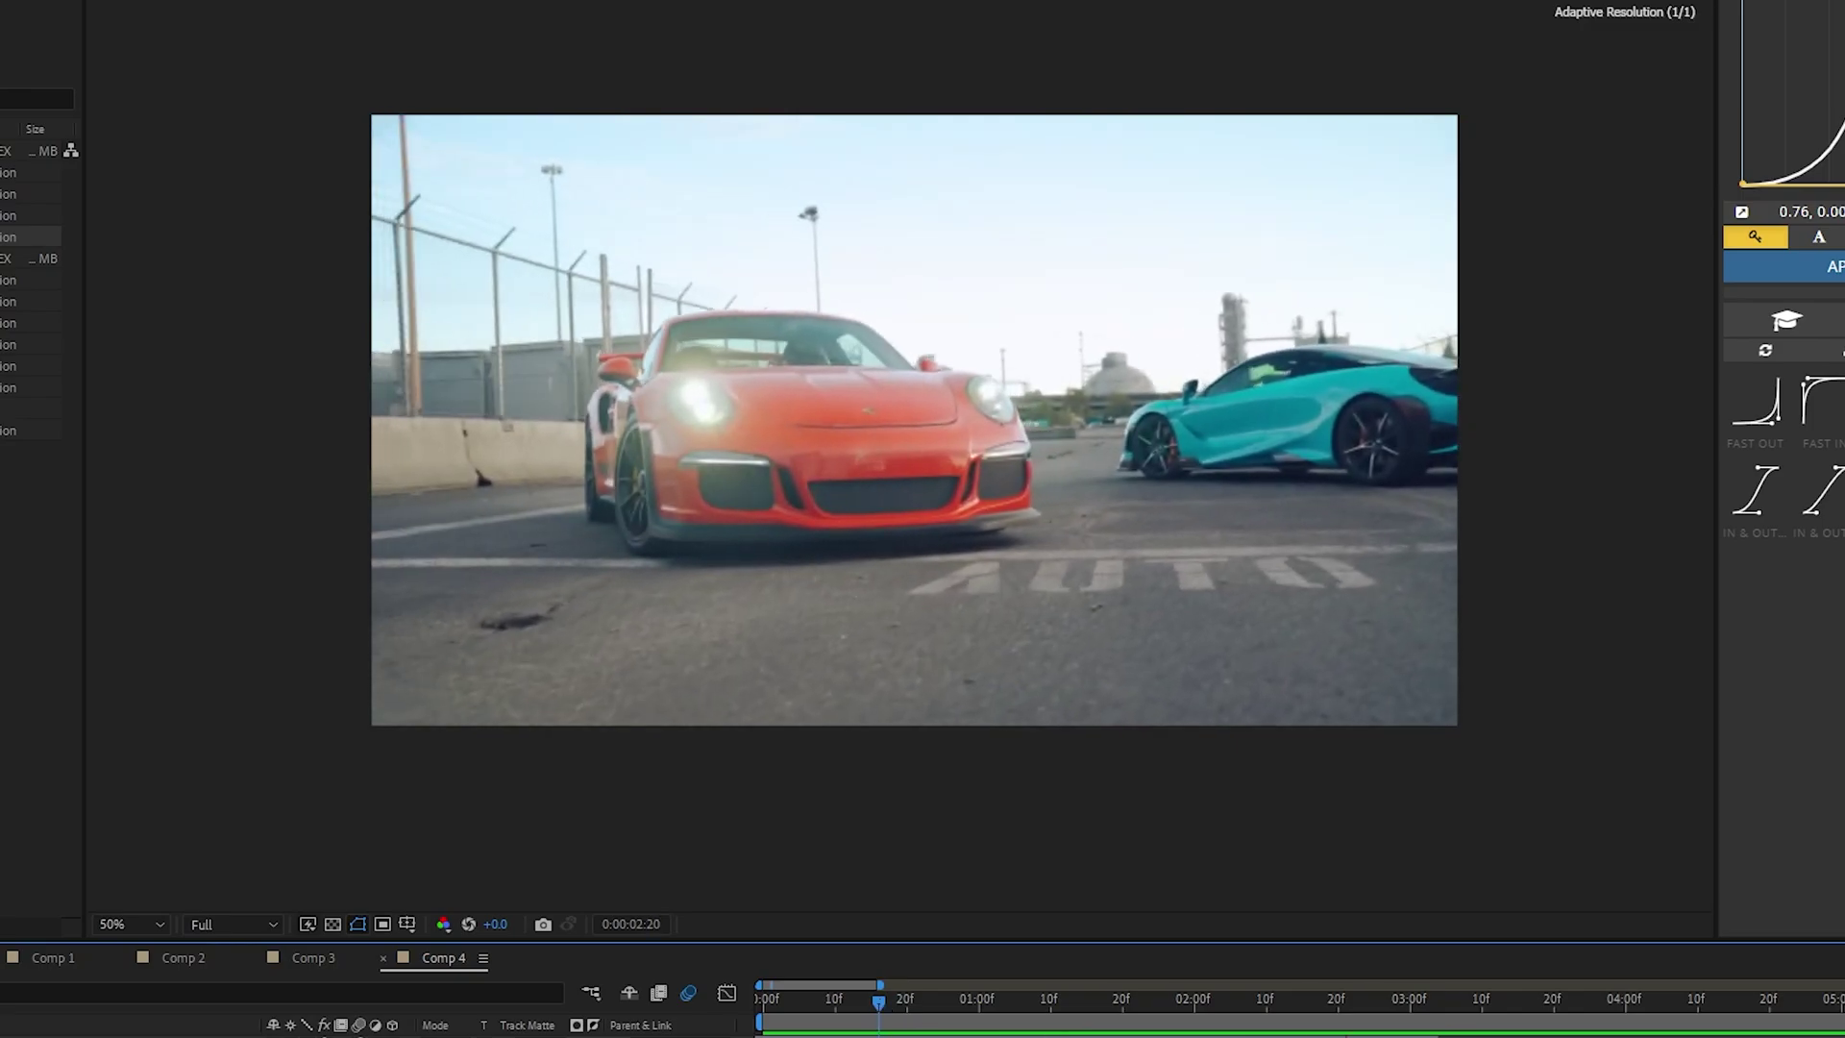
{"action": "left_click", "coordinate": [1518, 768]}
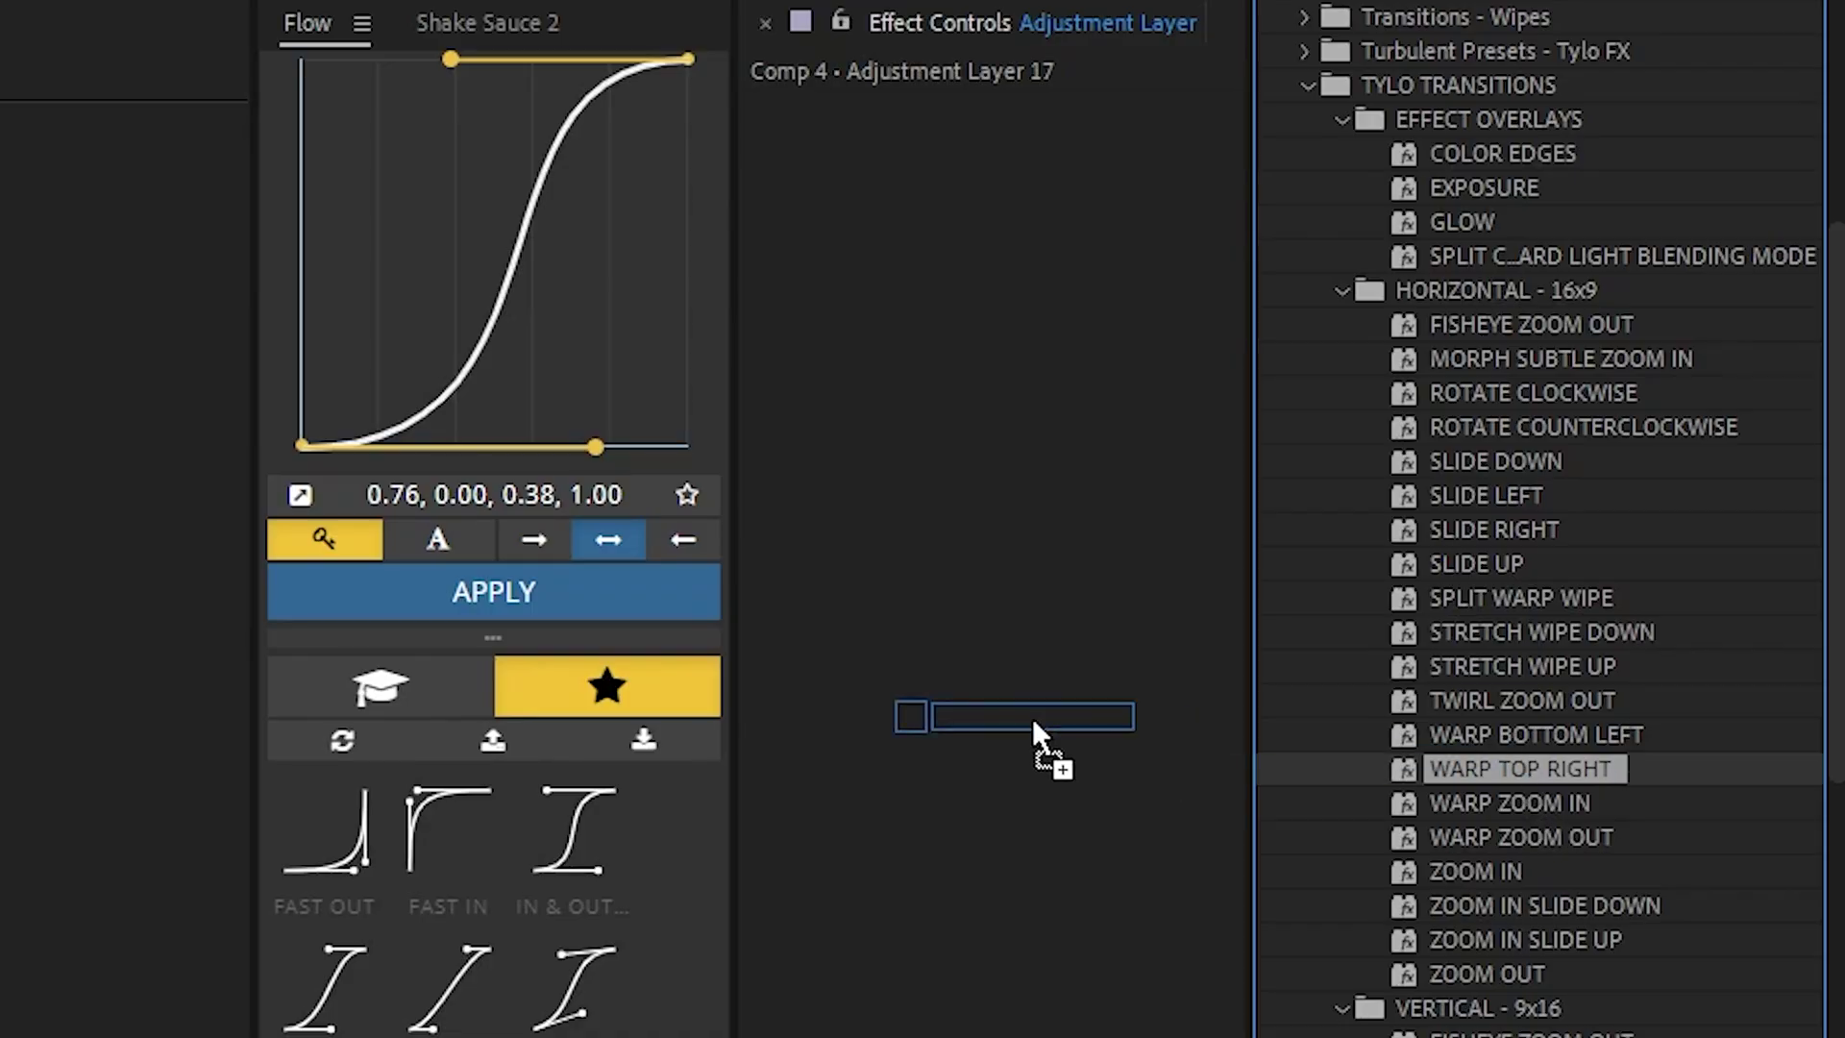
{"action": "left_click_drag", "start_coordinate": [1031, 716], "coordinate": [1033, 719]}
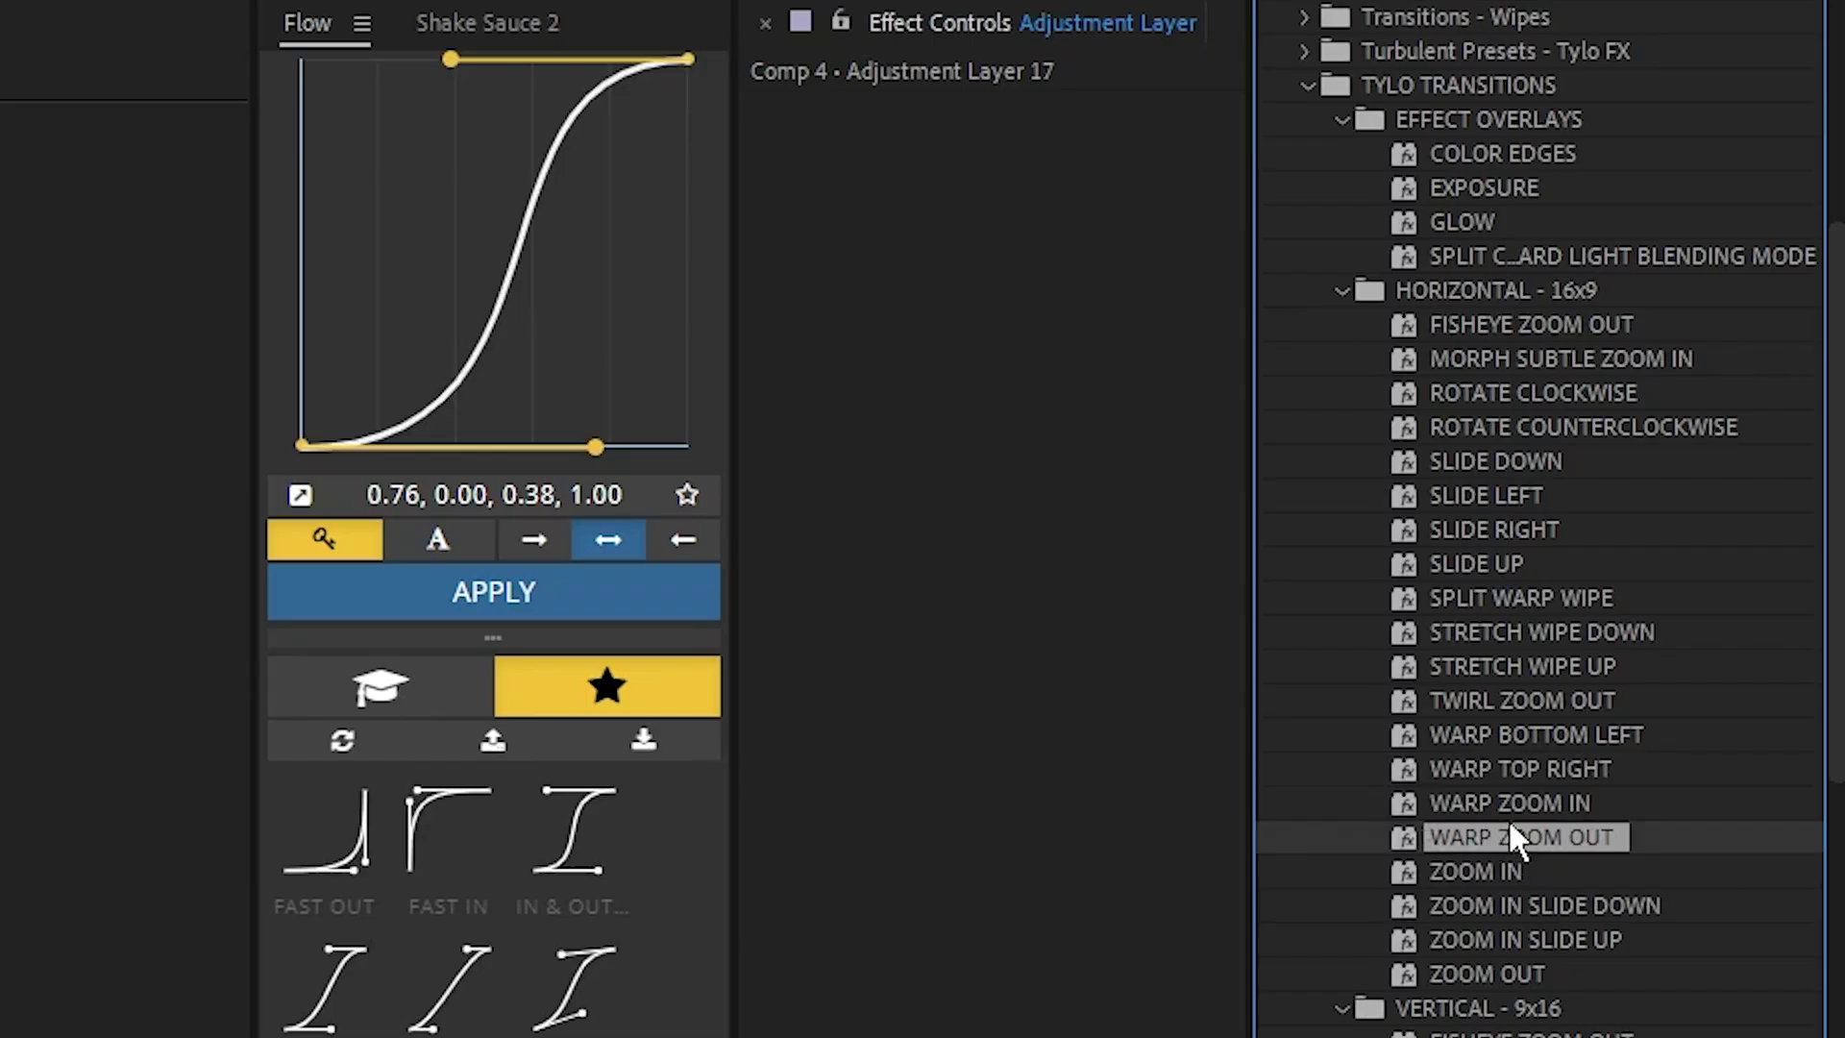
Try the horizontal WARP ZOOM IN, WARP ZOOM OUT and ZOOM IN SLIDE UP presets one after another on the adjustment layer.
{"action": "left_click", "coordinate": [1507, 815]}
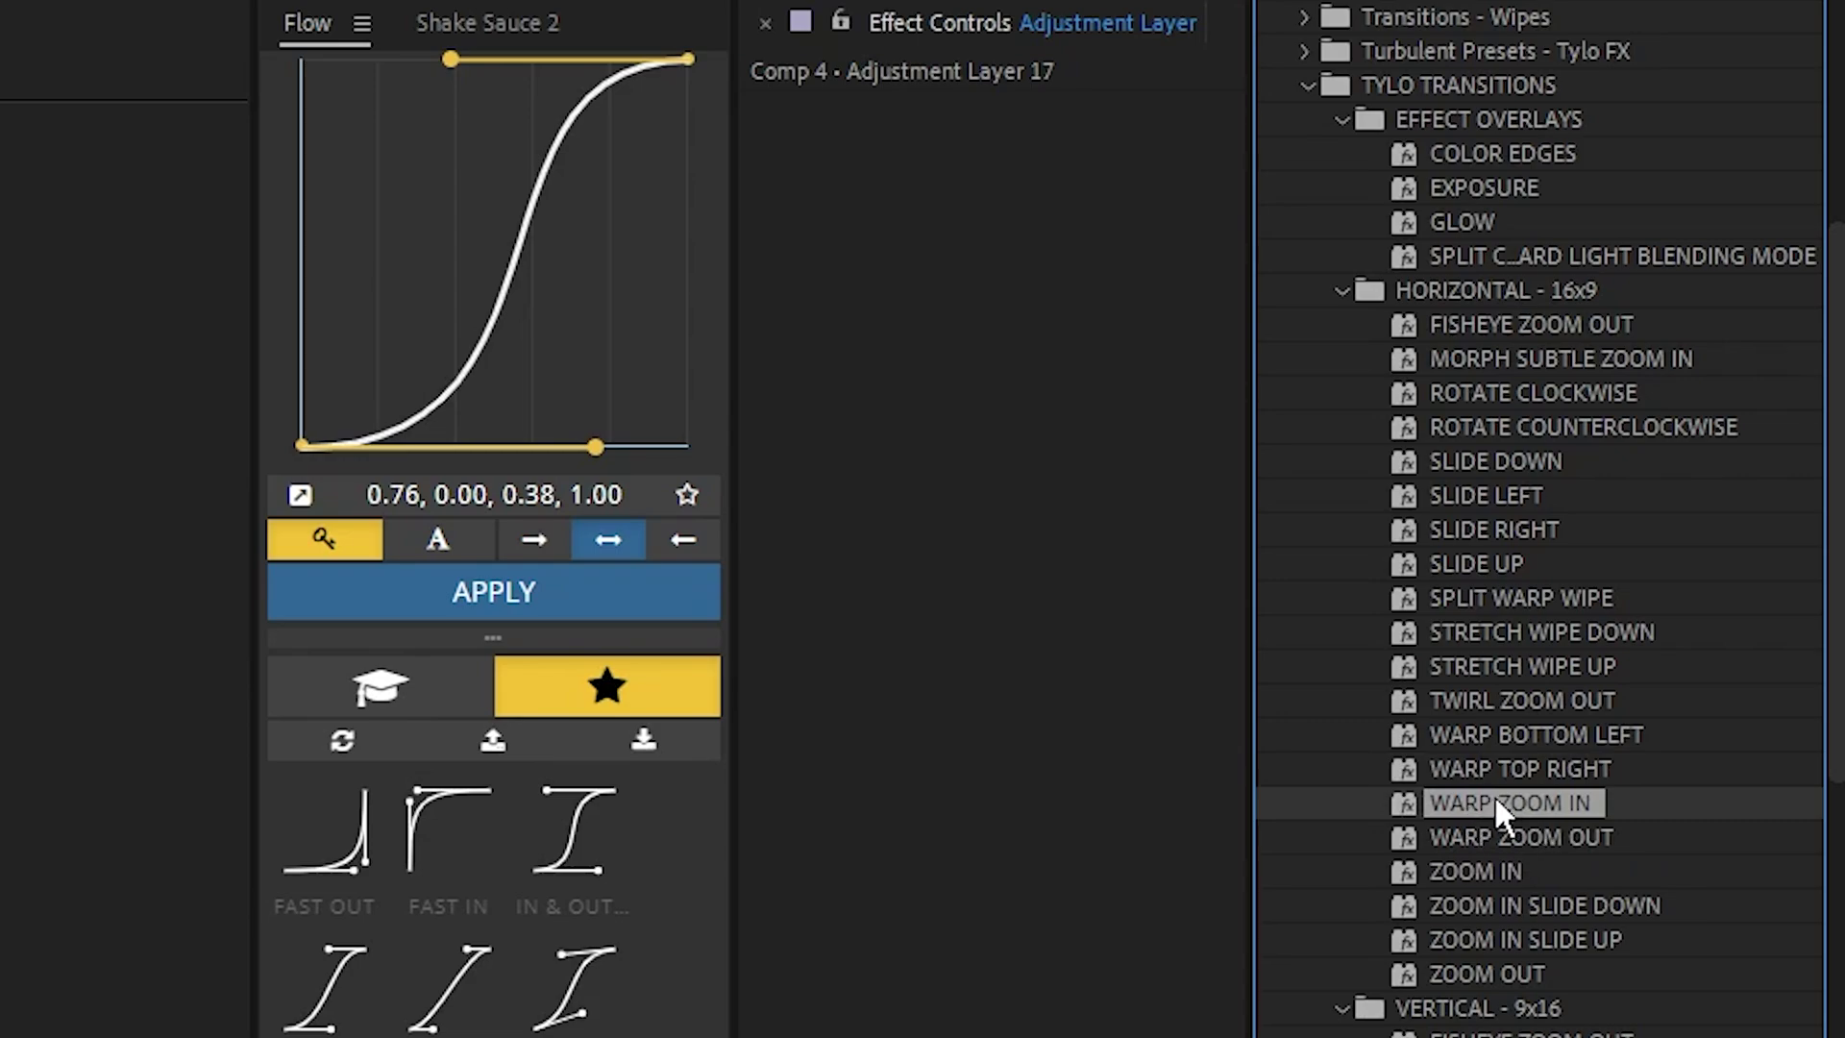
{"action": "left_click_drag", "start_coordinate": [1495, 796], "coordinate": [1033, 685]}
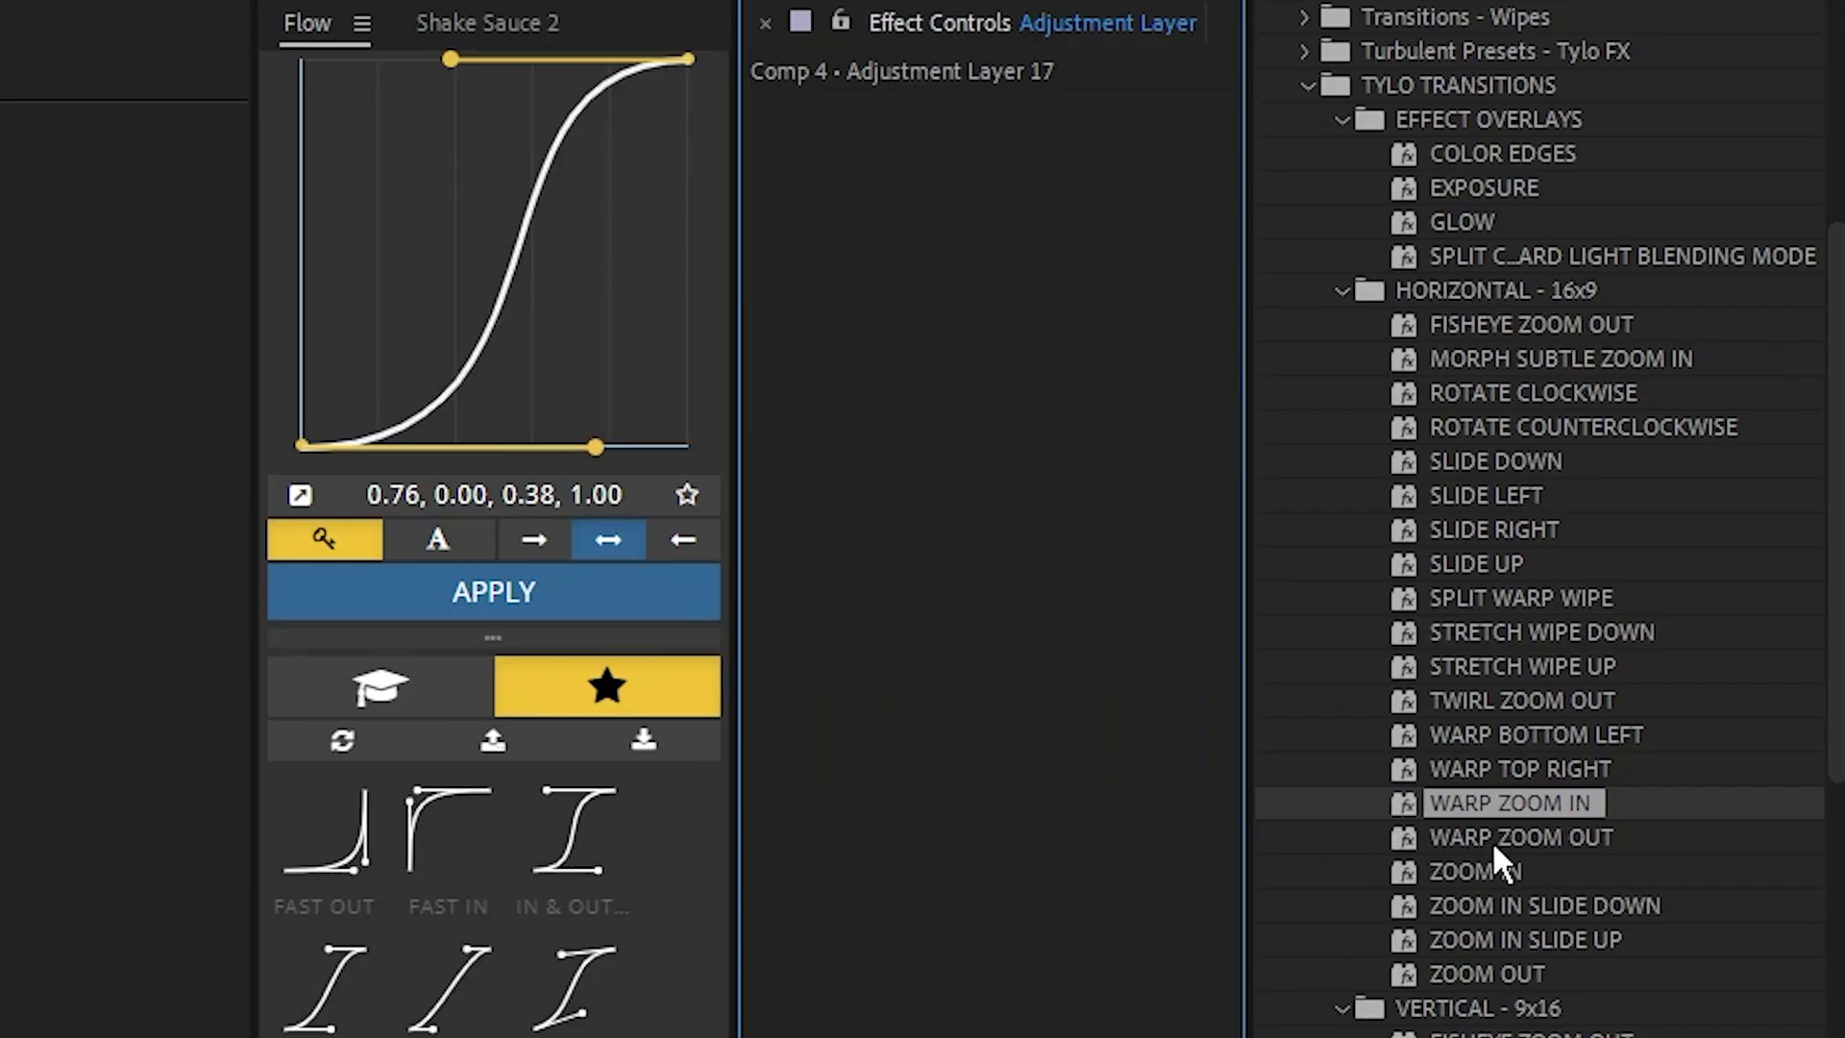
{"action": "left_click_drag", "start_coordinate": [1491, 838], "coordinate": [804, 659]}
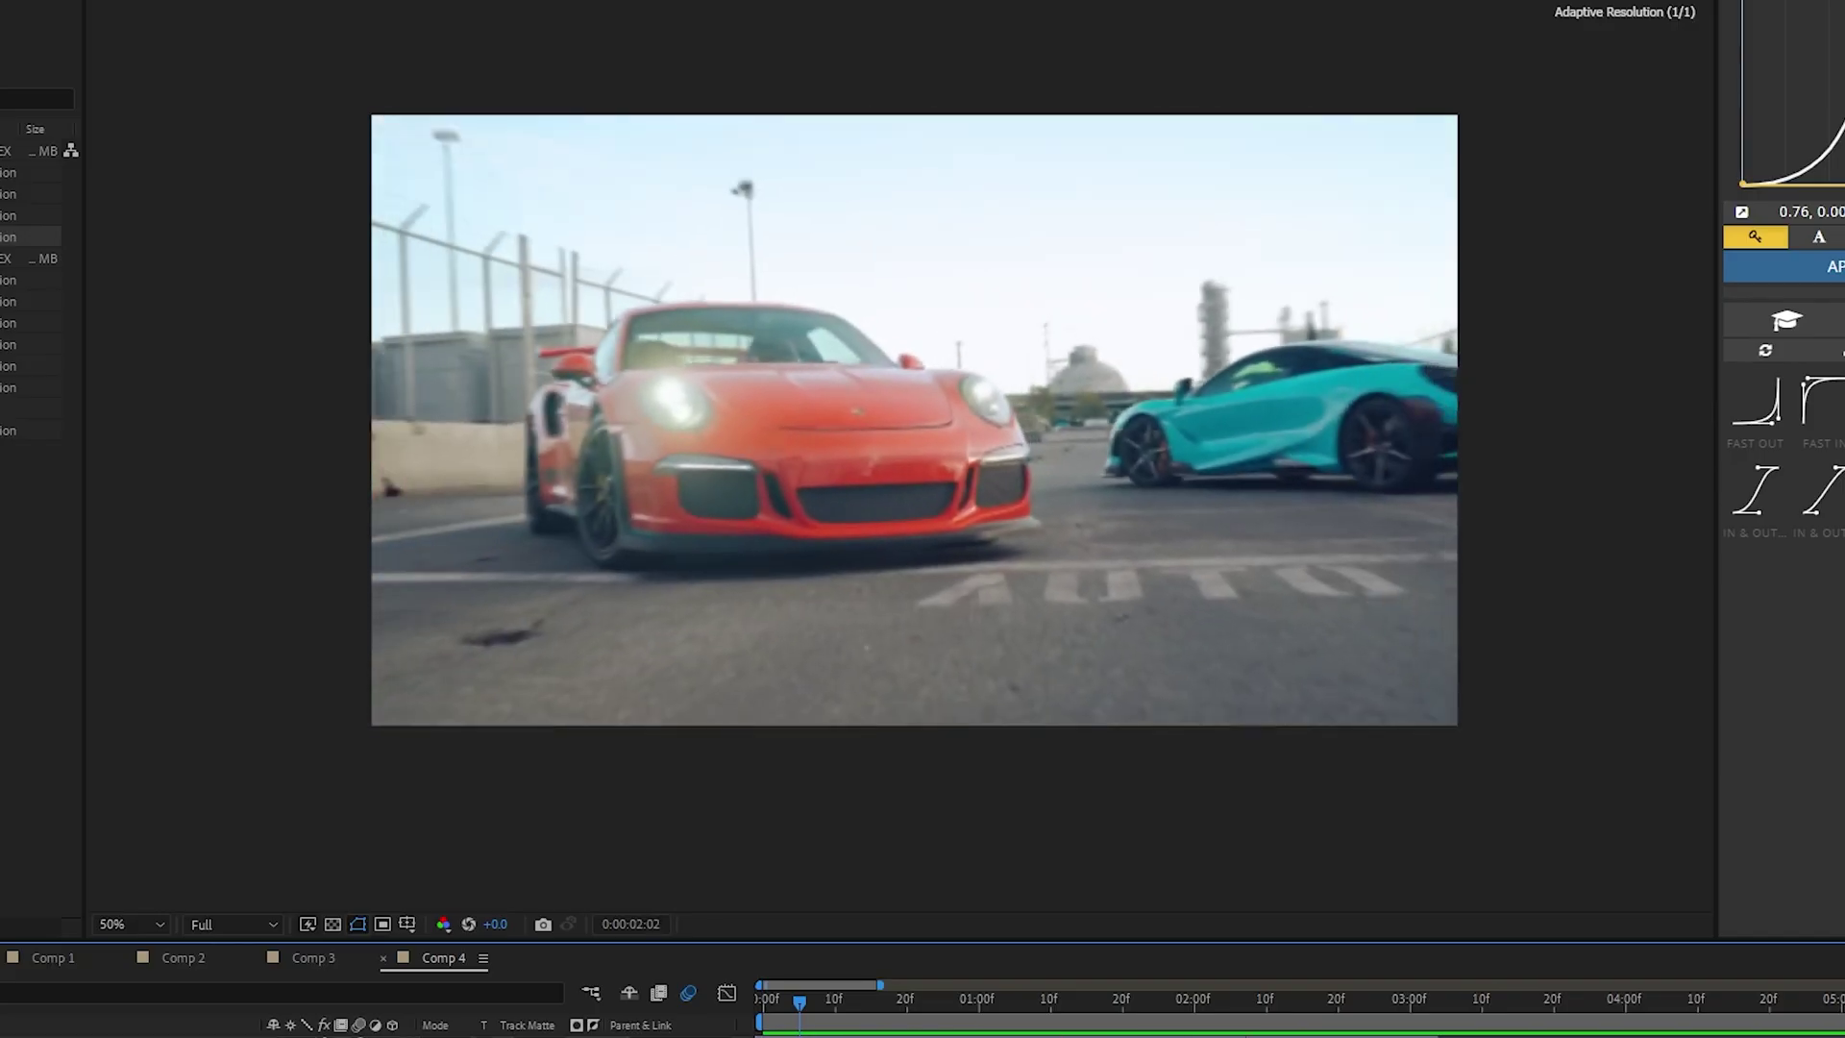
{"action": "left_click_drag", "start_coordinate": [1528, 940], "coordinate": [1165, 976]}
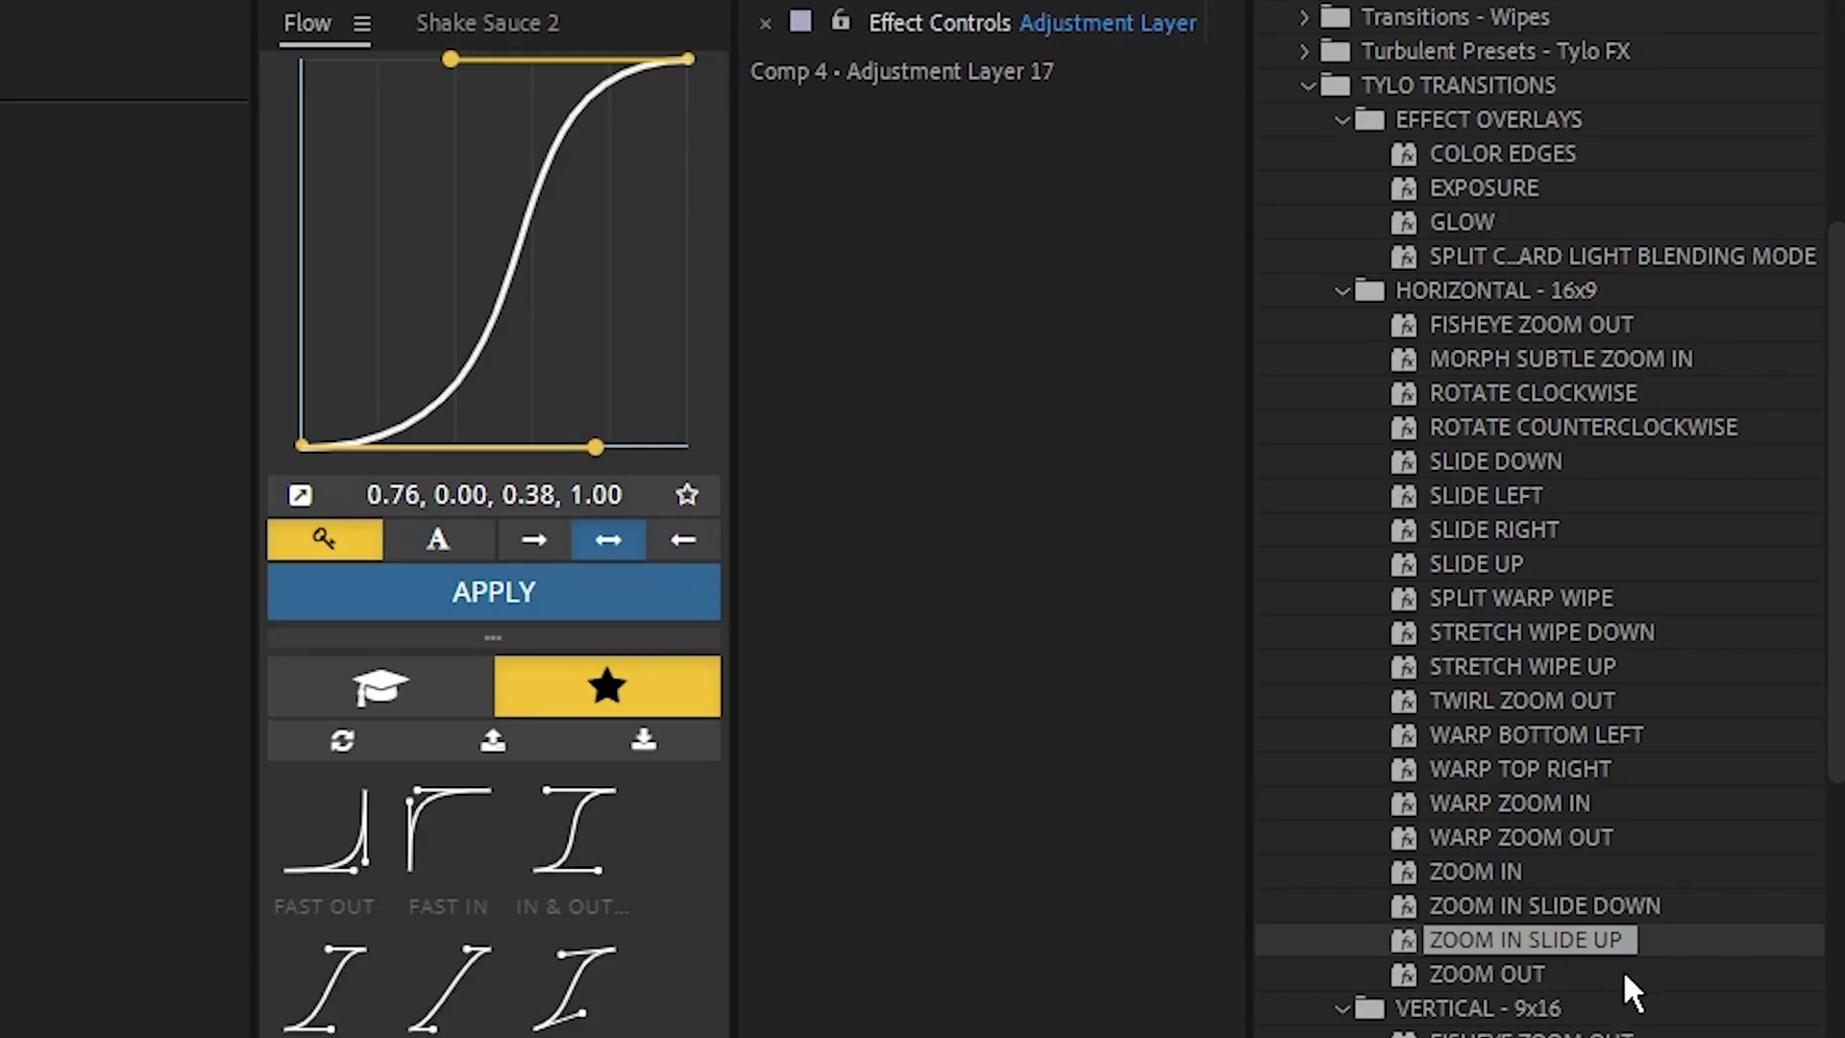
Apply the horizontal ZOOM OUT preset to the adjustment layer and line its middle scale keyframes up with the cut at 0:00:01:21.
{"action": "left_click_drag", "start_coordinate": [1630, 990], "coordinate": [1076, 922]}
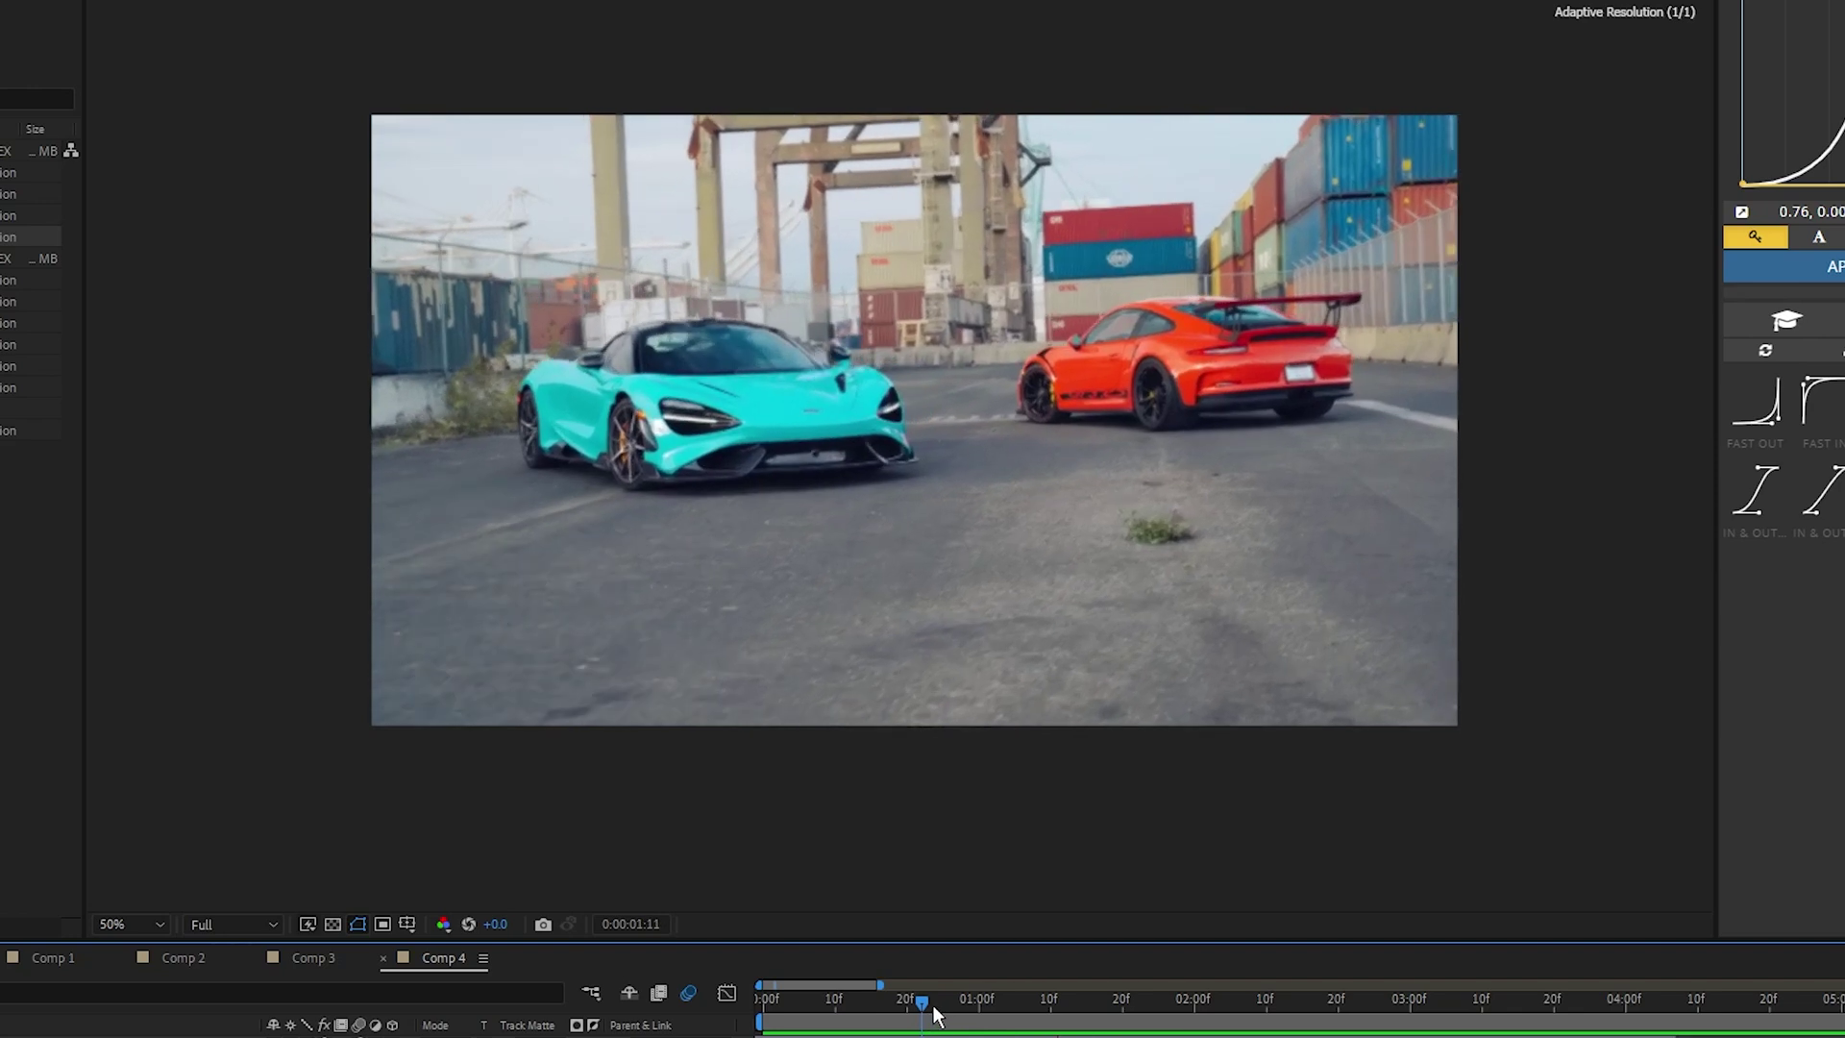
{"action": "left_click", "coordinate": [1129, 1018]}
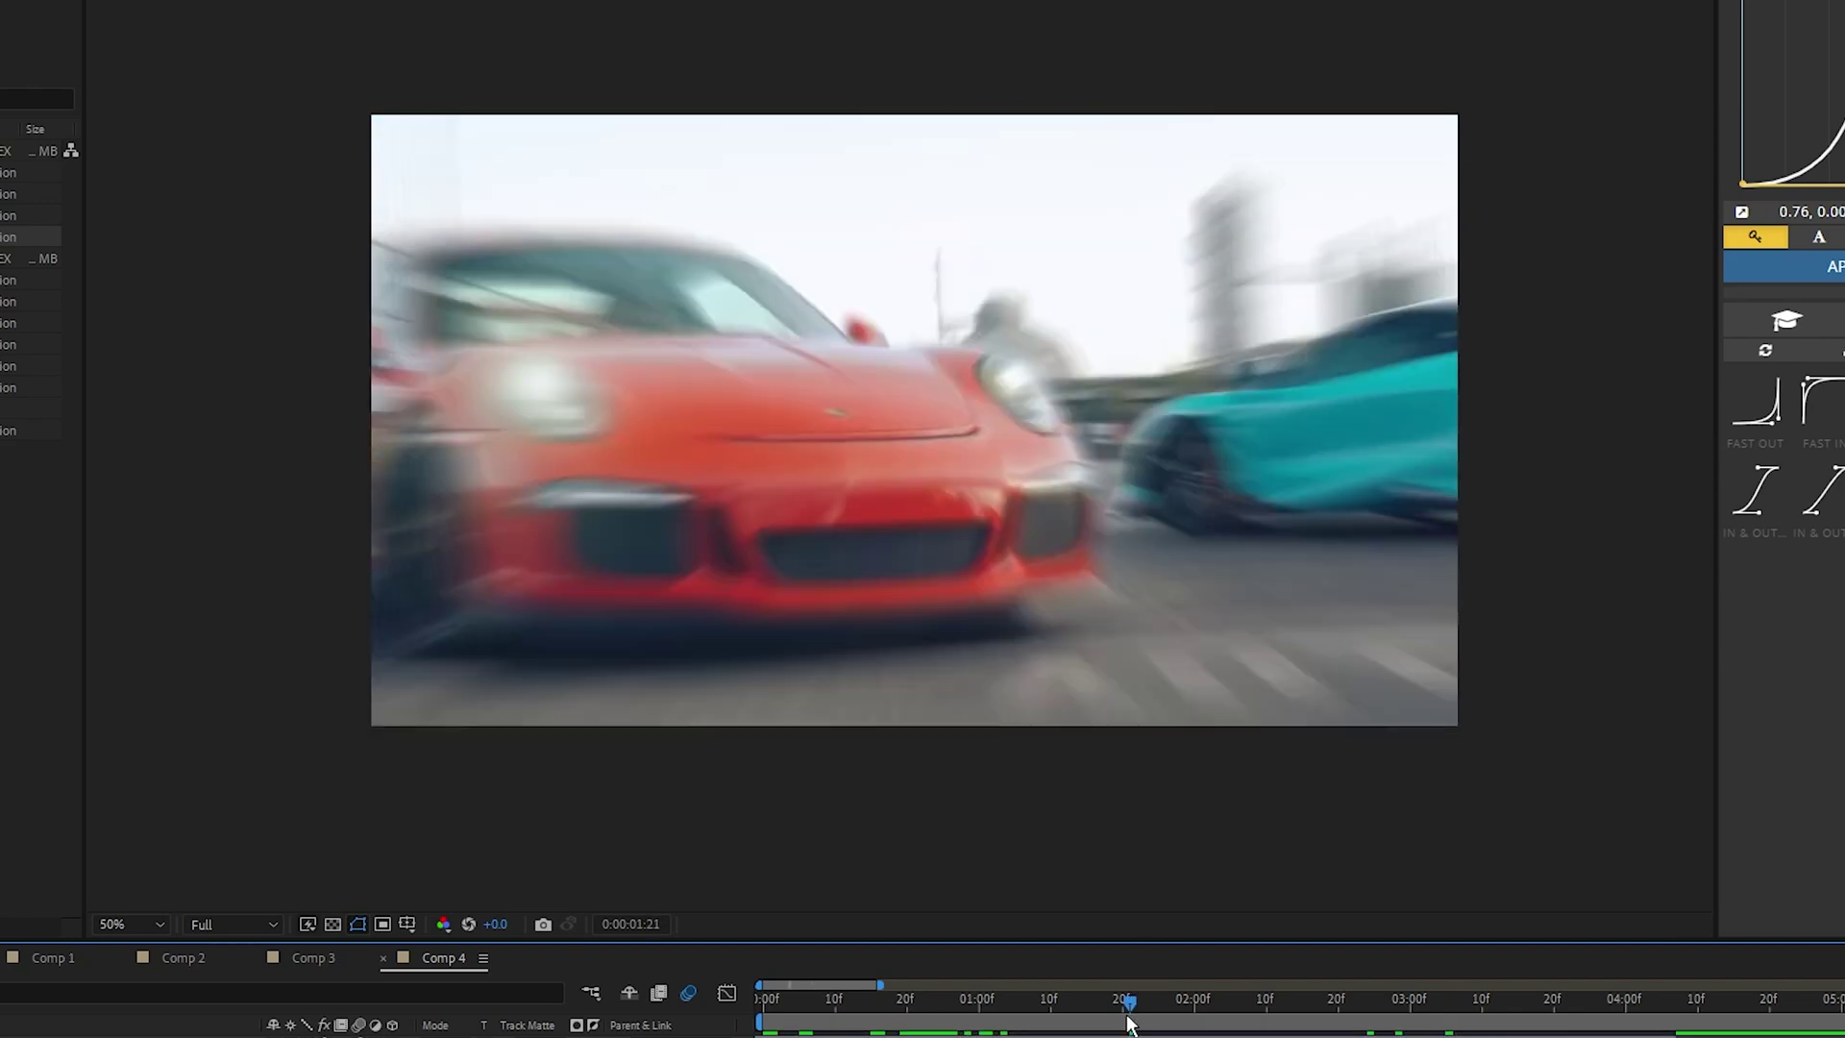
{"action": "left_click", "coordinate": [1132, 1036]}
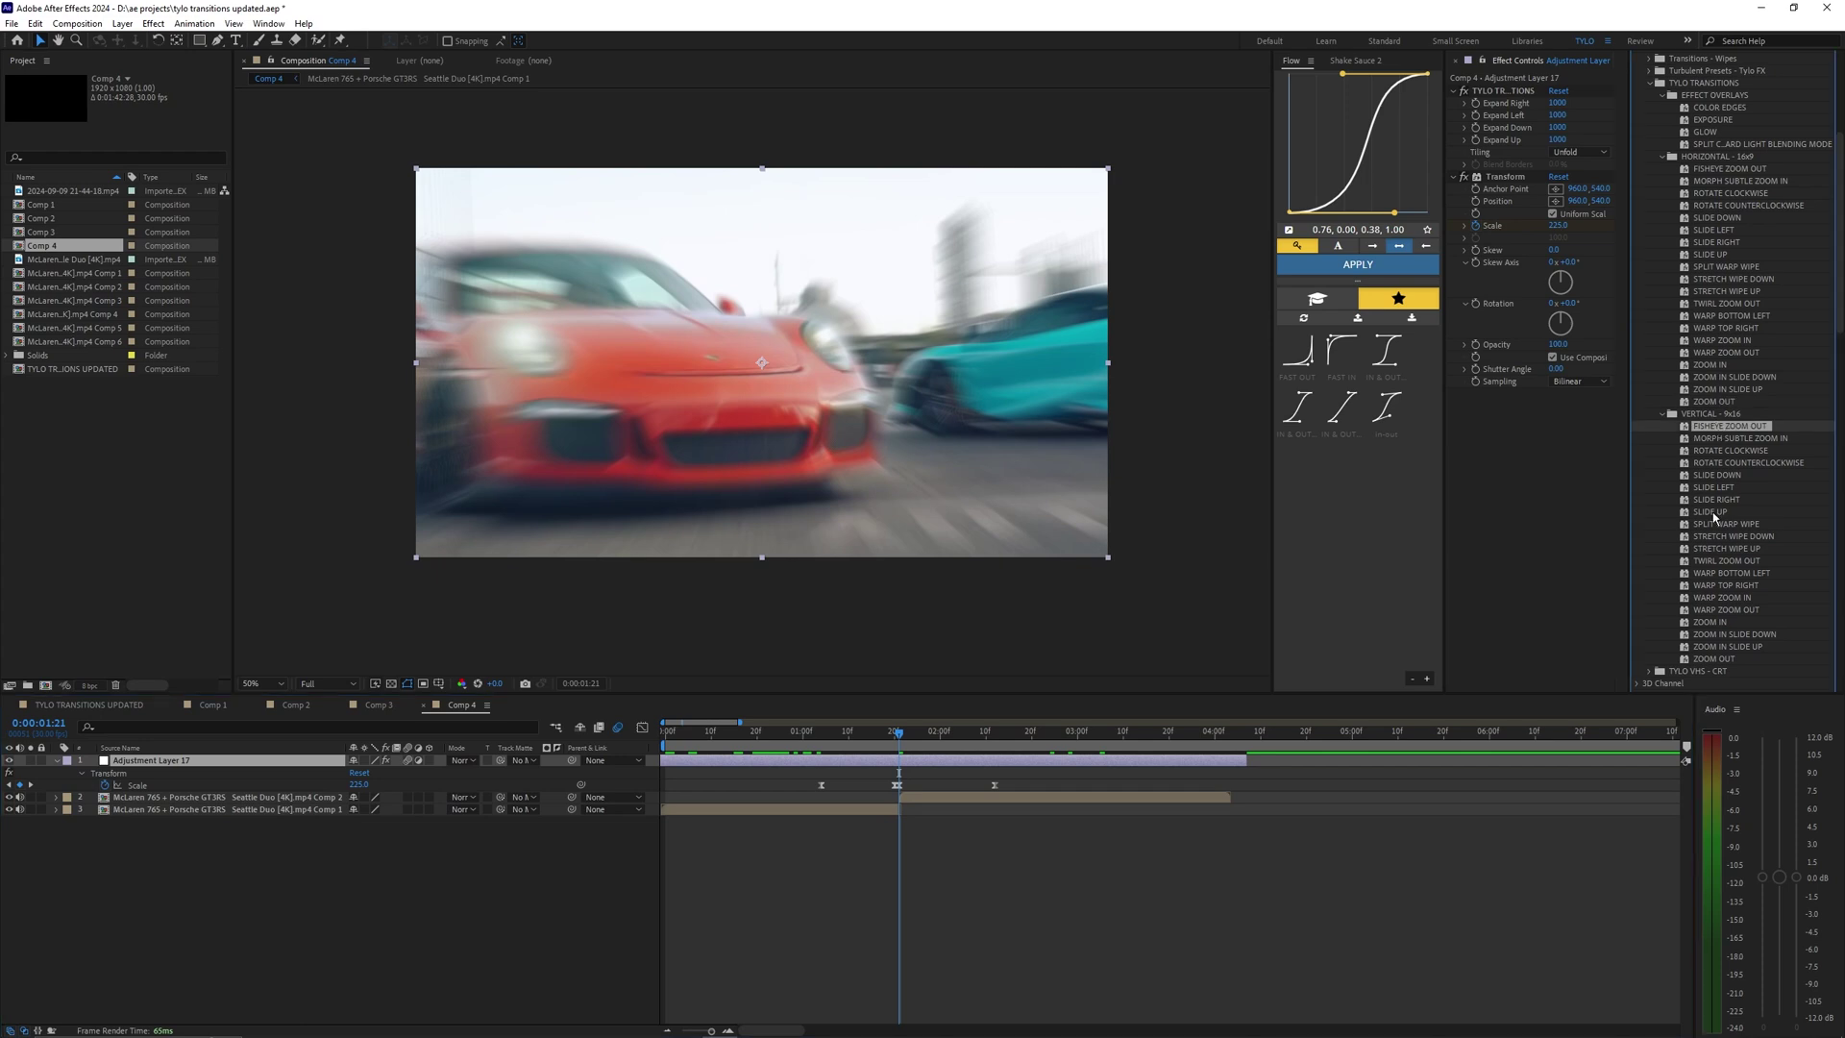
In the vertical Comp 1, apply the vertical SPLIT WARP WIPE preset to the adjustment layer and move its middle keyframes to the cut at 0:00:01:21.
{"action": "left_click", "coordinate": [1701, 659], "text": "shift"}
{"action": "left_click", "coordinate": [1714, 677]}
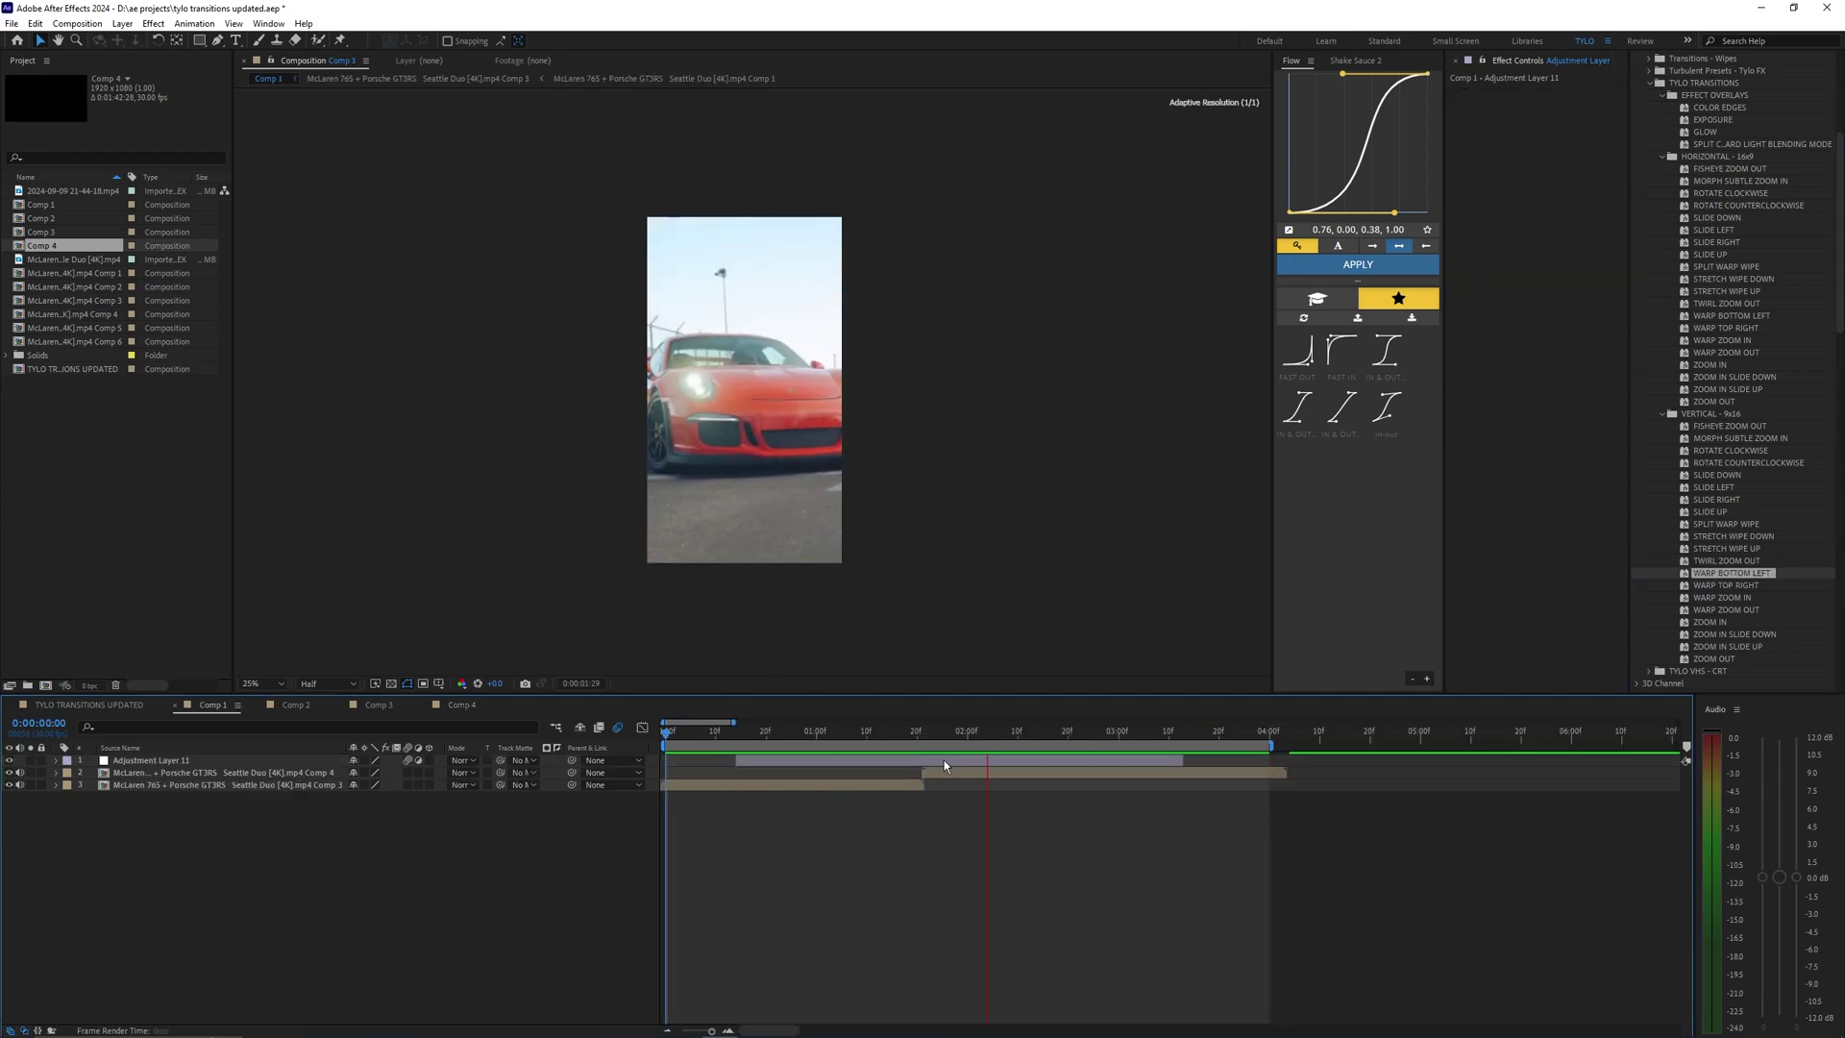
{"action": "left_click", "coordinate": [926, 733]}
{"action": "left_click", "coordinate": [921, 763]}
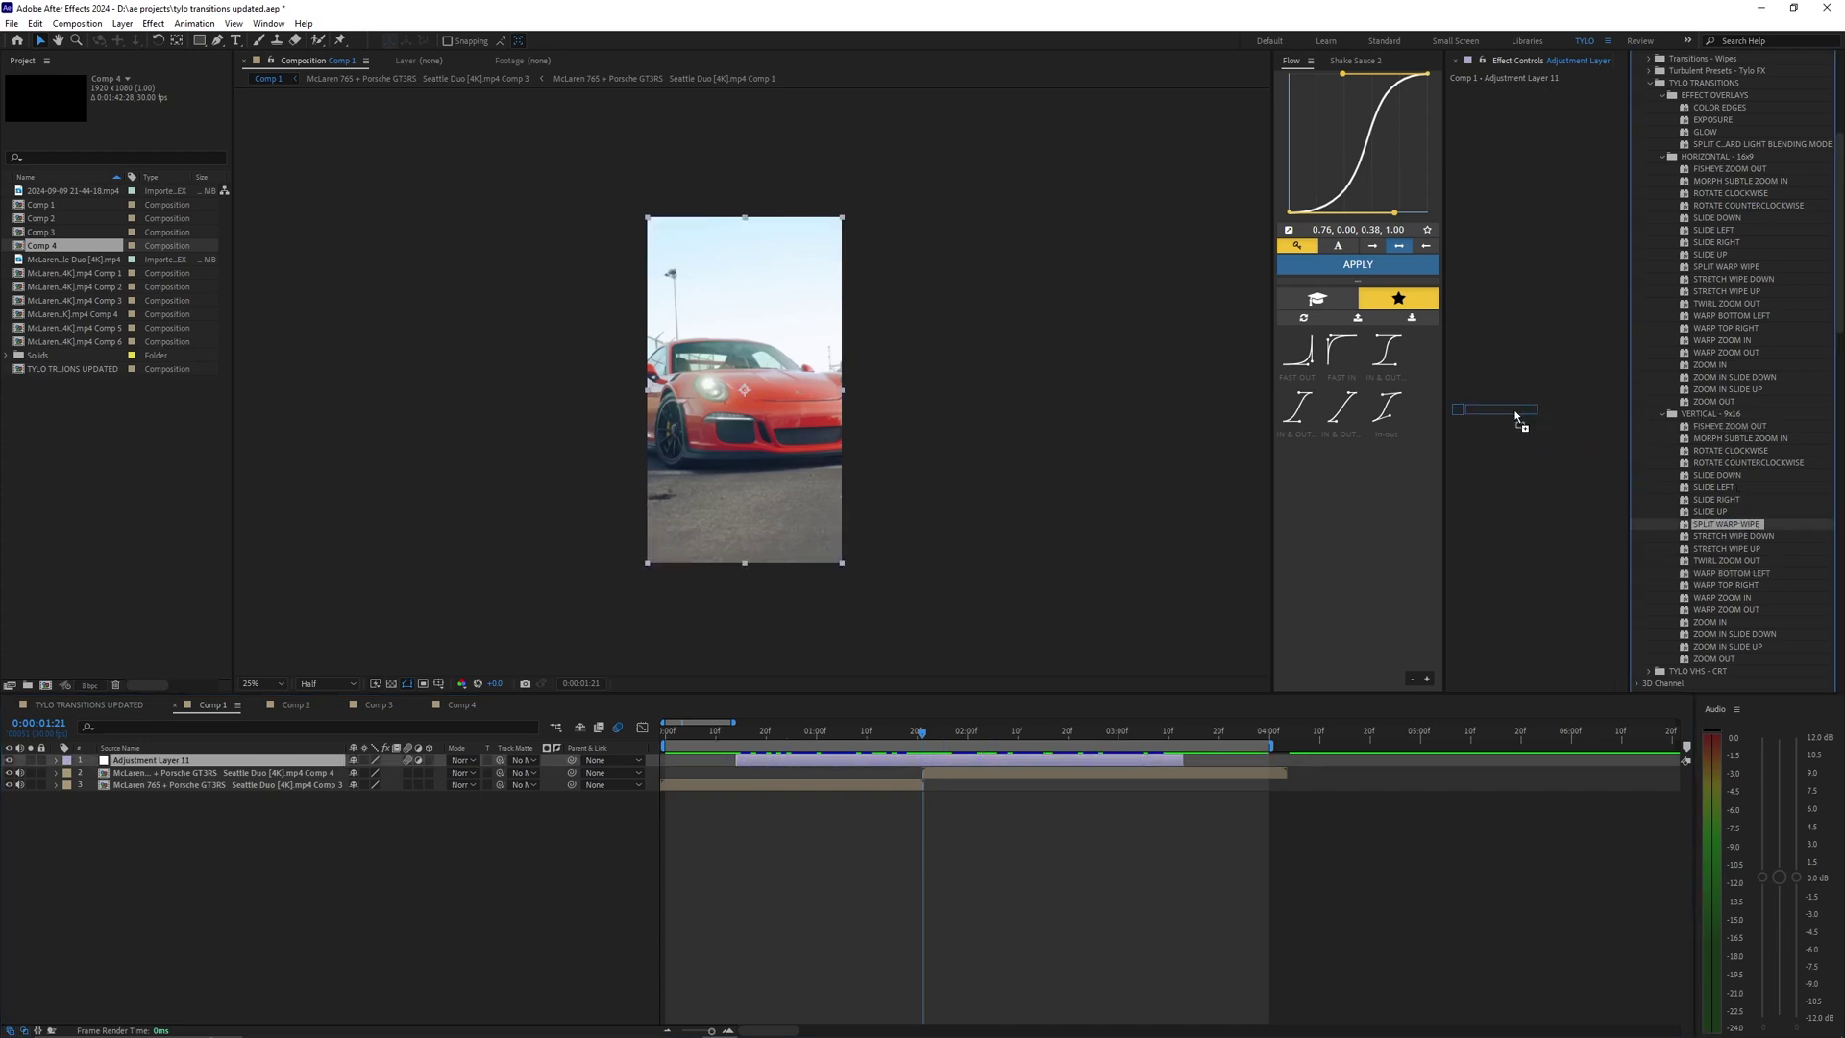
{"action": "left_click_drag", "start_coordinate": [1516, 418], "coordinate": [1518, 420]}
{"action": "left_click", "coordinate": [1062, 797]}
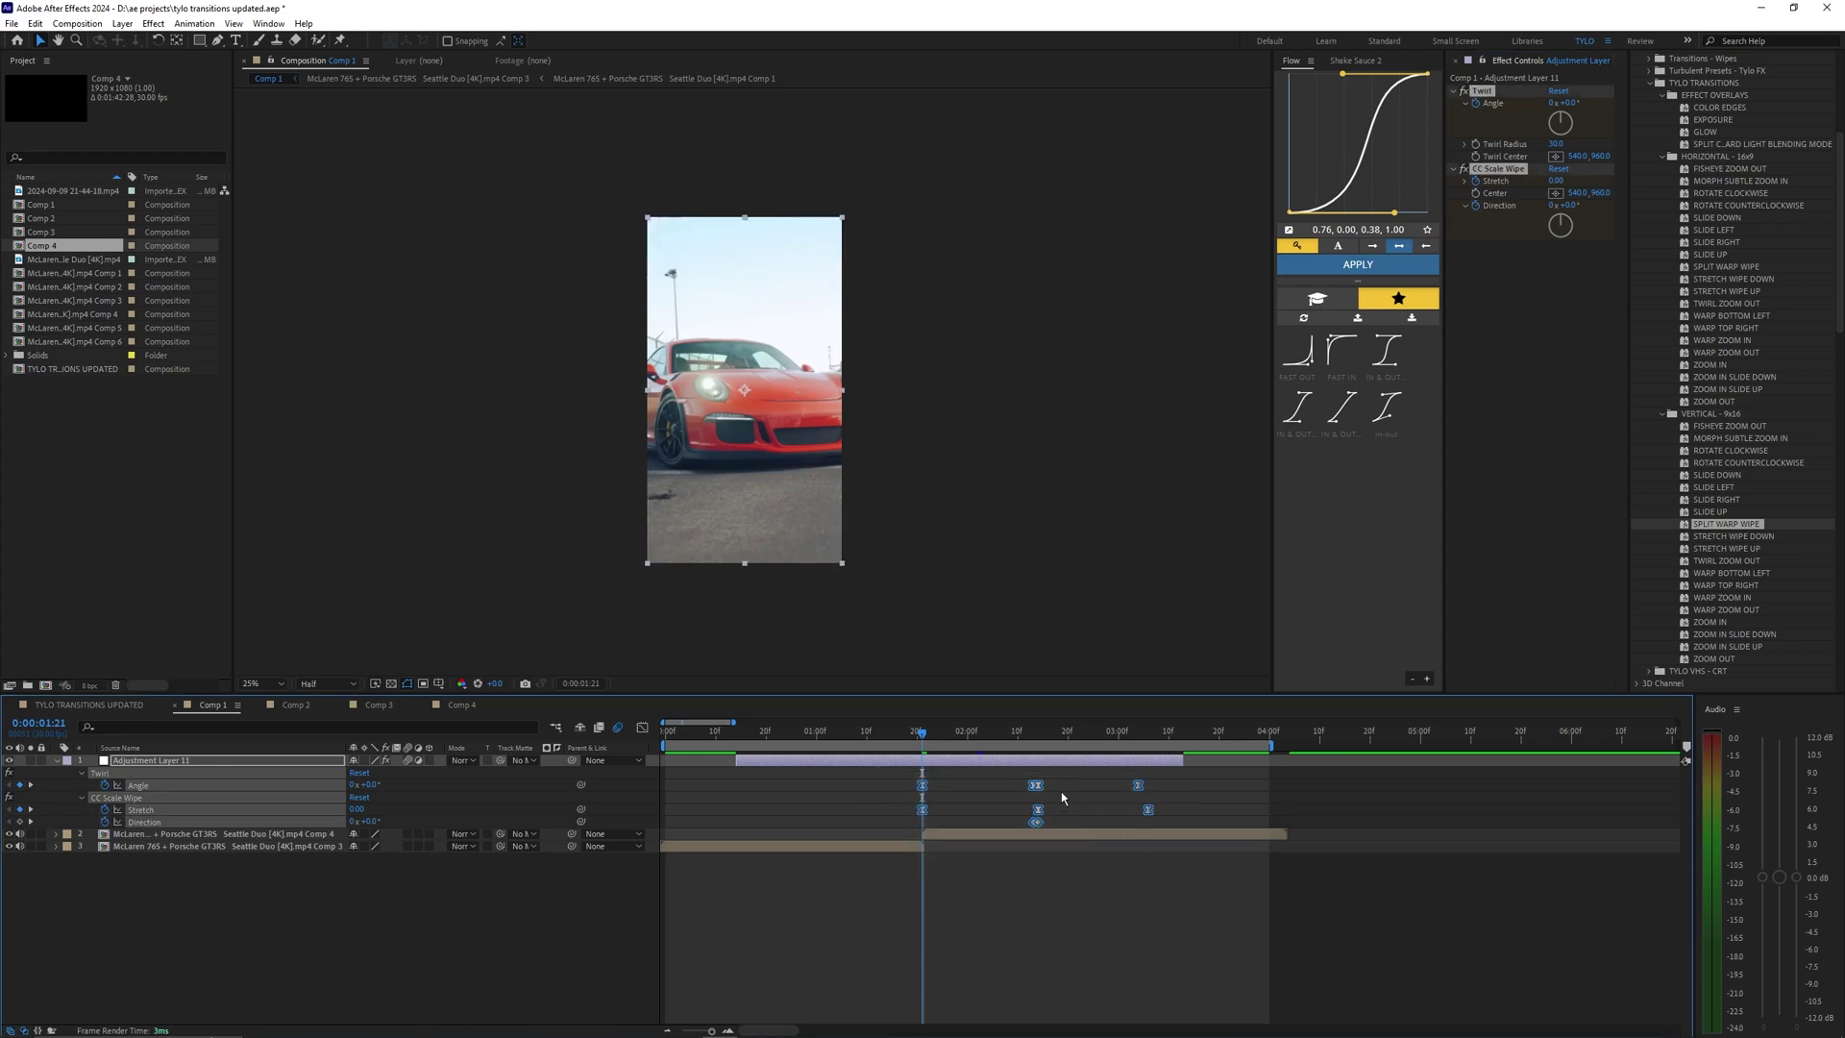
{"action": "left_click_drag", "start_coordinate": [1026, 786], "coordinate": [908, 746]}
Collapse the adjustment layer's keyframe rows in Comp 1 and preview the vertical split warp transition from the start.
{"action": "scroll", "coordinate": [922, 820], "scroll_direction": "up", "scroll_amount": 5}
{"action": "left_click", "coordinate": [909, 950]}
{"action": "key", "text": "u"}
{"action": "scroll", "coordinate": [864, 932], "scroll_direction": "down", "scroll_amount": 5}
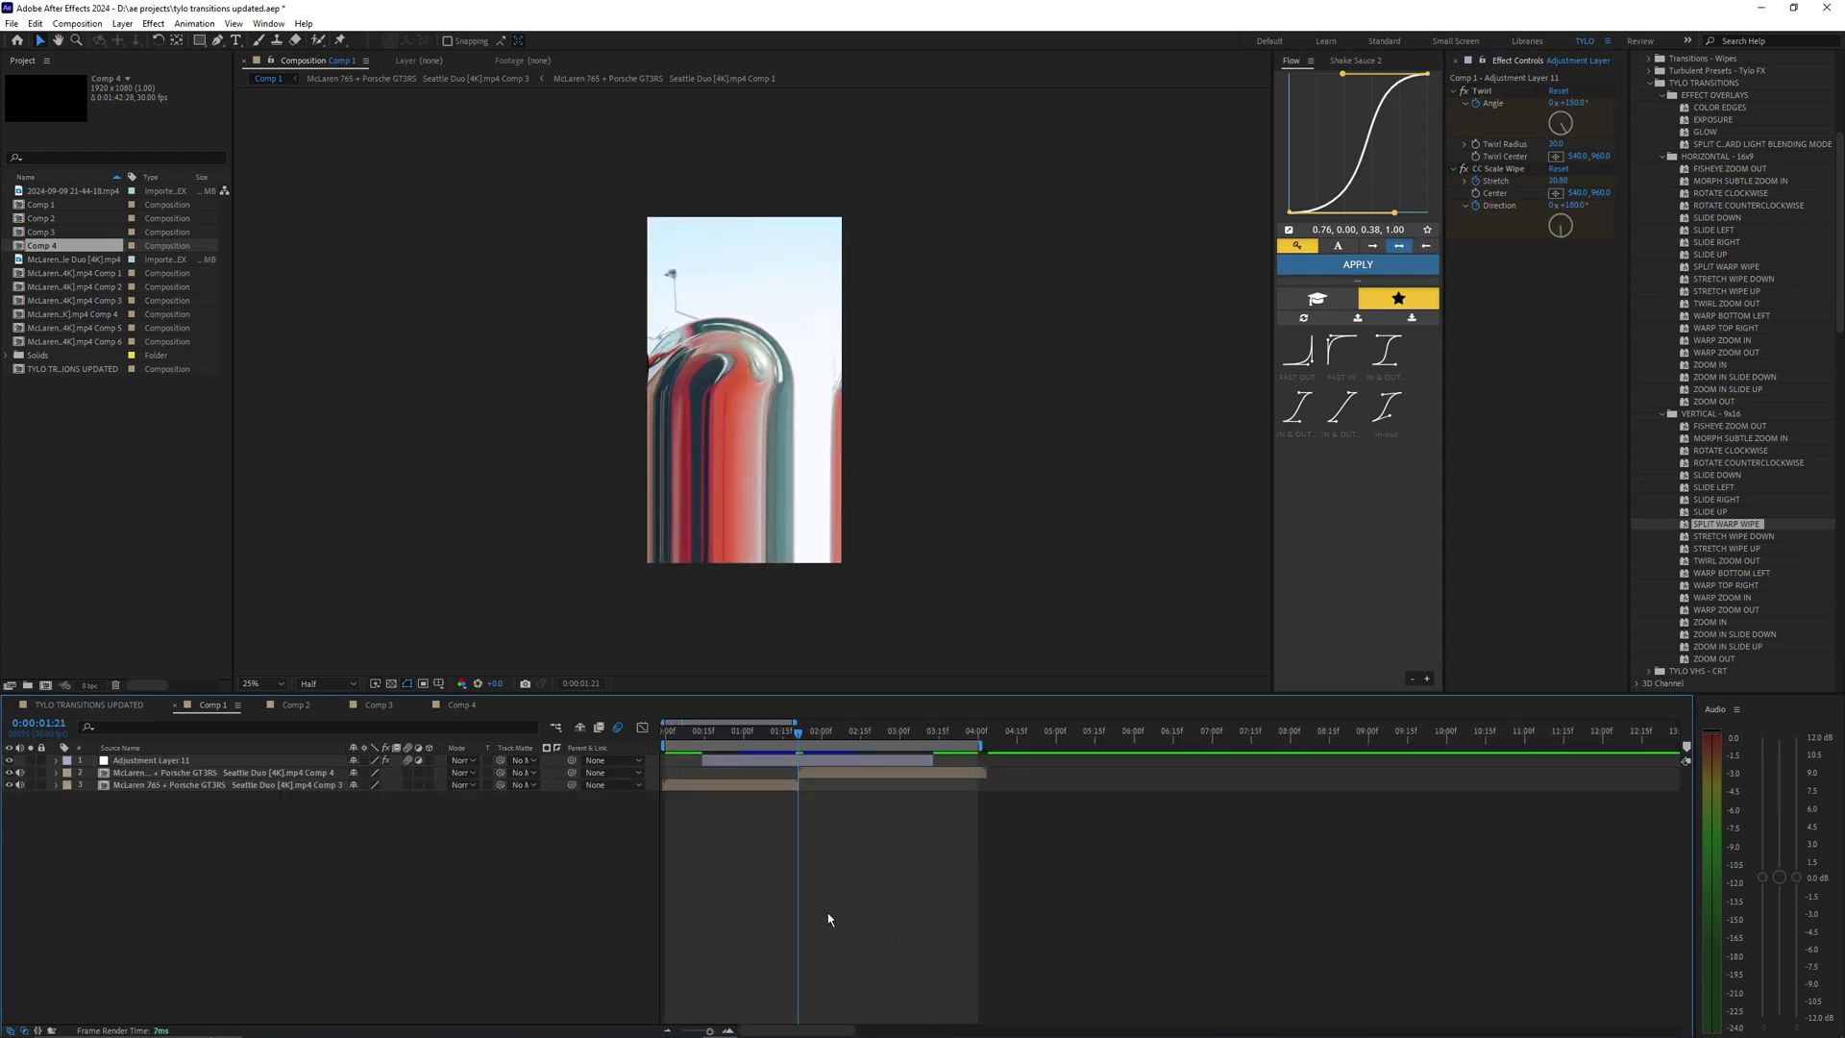
{"action": "scroll", "coordinate": [828, 918], "scroll_direction": "up", "scroll_amount": 2}
{"action": "left_click_drag", "start_coordinate": [824, 908], "coordinate": [982, 834]}
{"action": "key", "text": "Home"}
{"action": "key", "text": "space"}
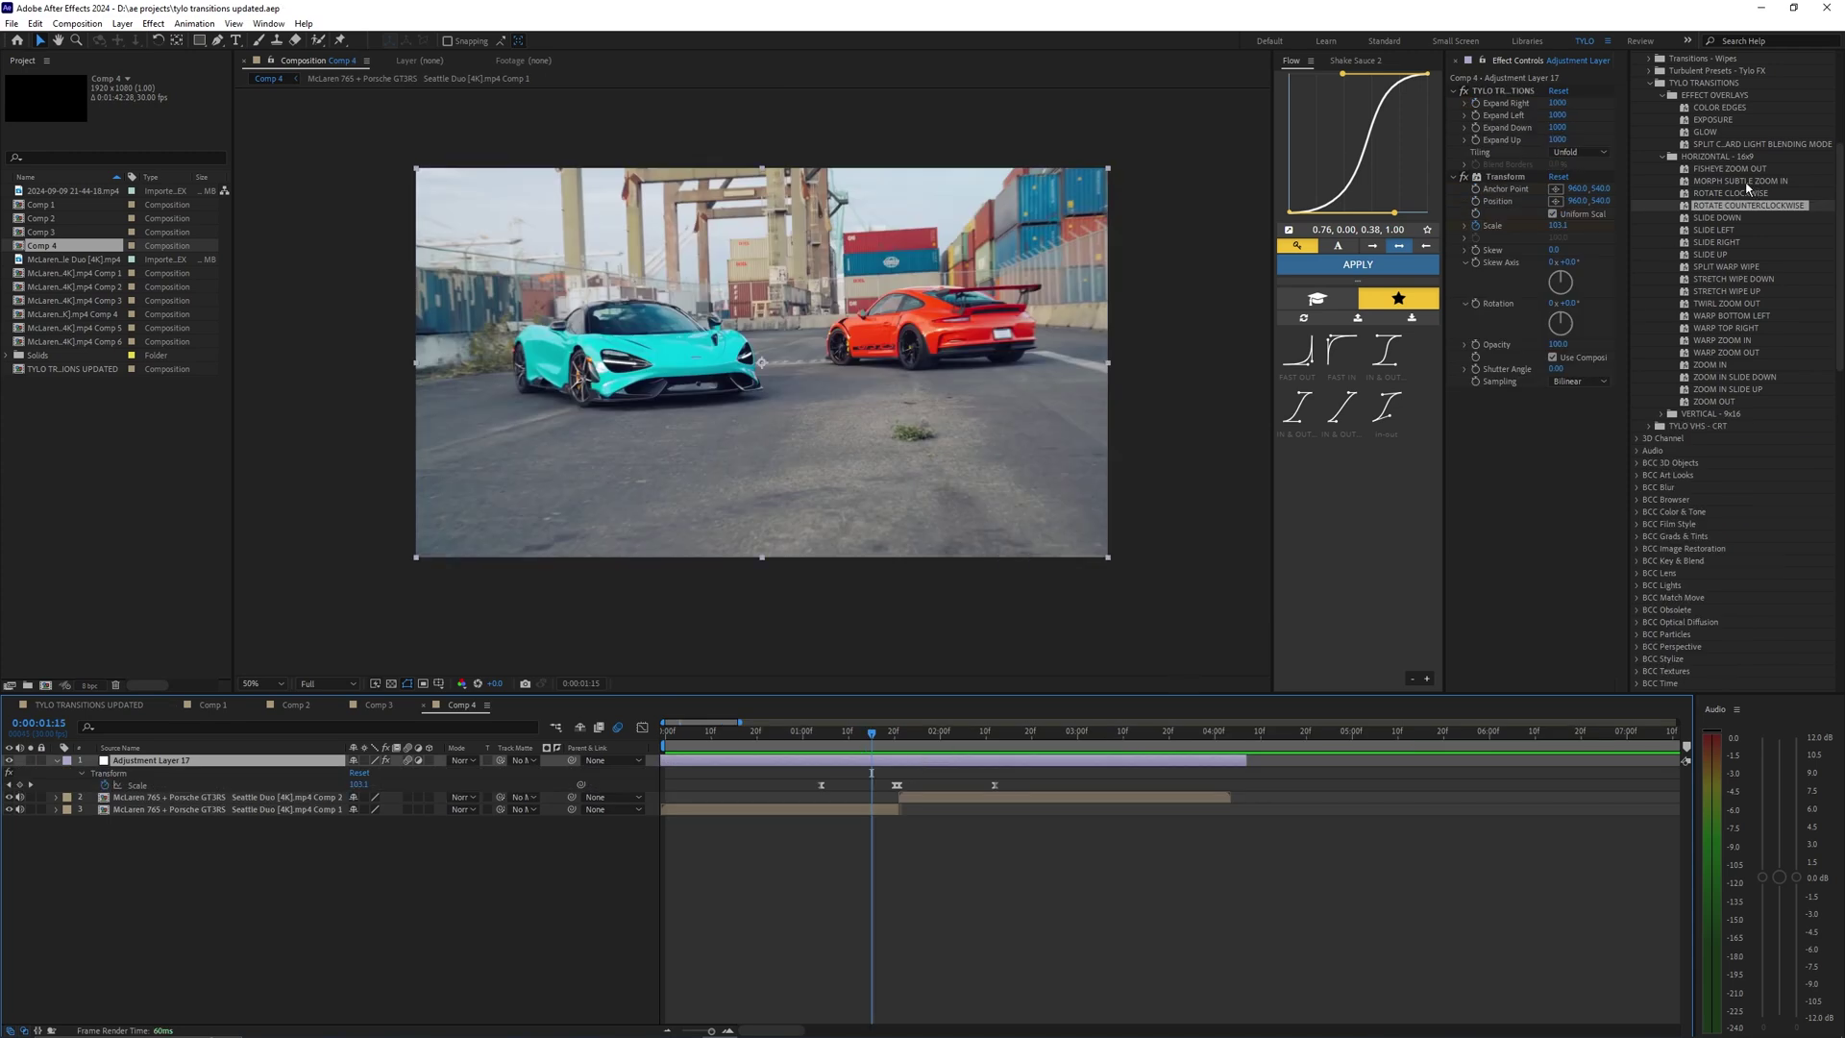
Duplicate the adjustment layer in Comp 4 and delete the TYLO TRANSITIONS and Transform effects from the copy.
{"action": "left_click", "coordinate": [1034, 820]}
{"action": "left_click", "coordinate": [893, 764]}
{"action": "key", "text": "ctrl+d"}
{"action": "left_click", "coordinate": [1502, 90]}
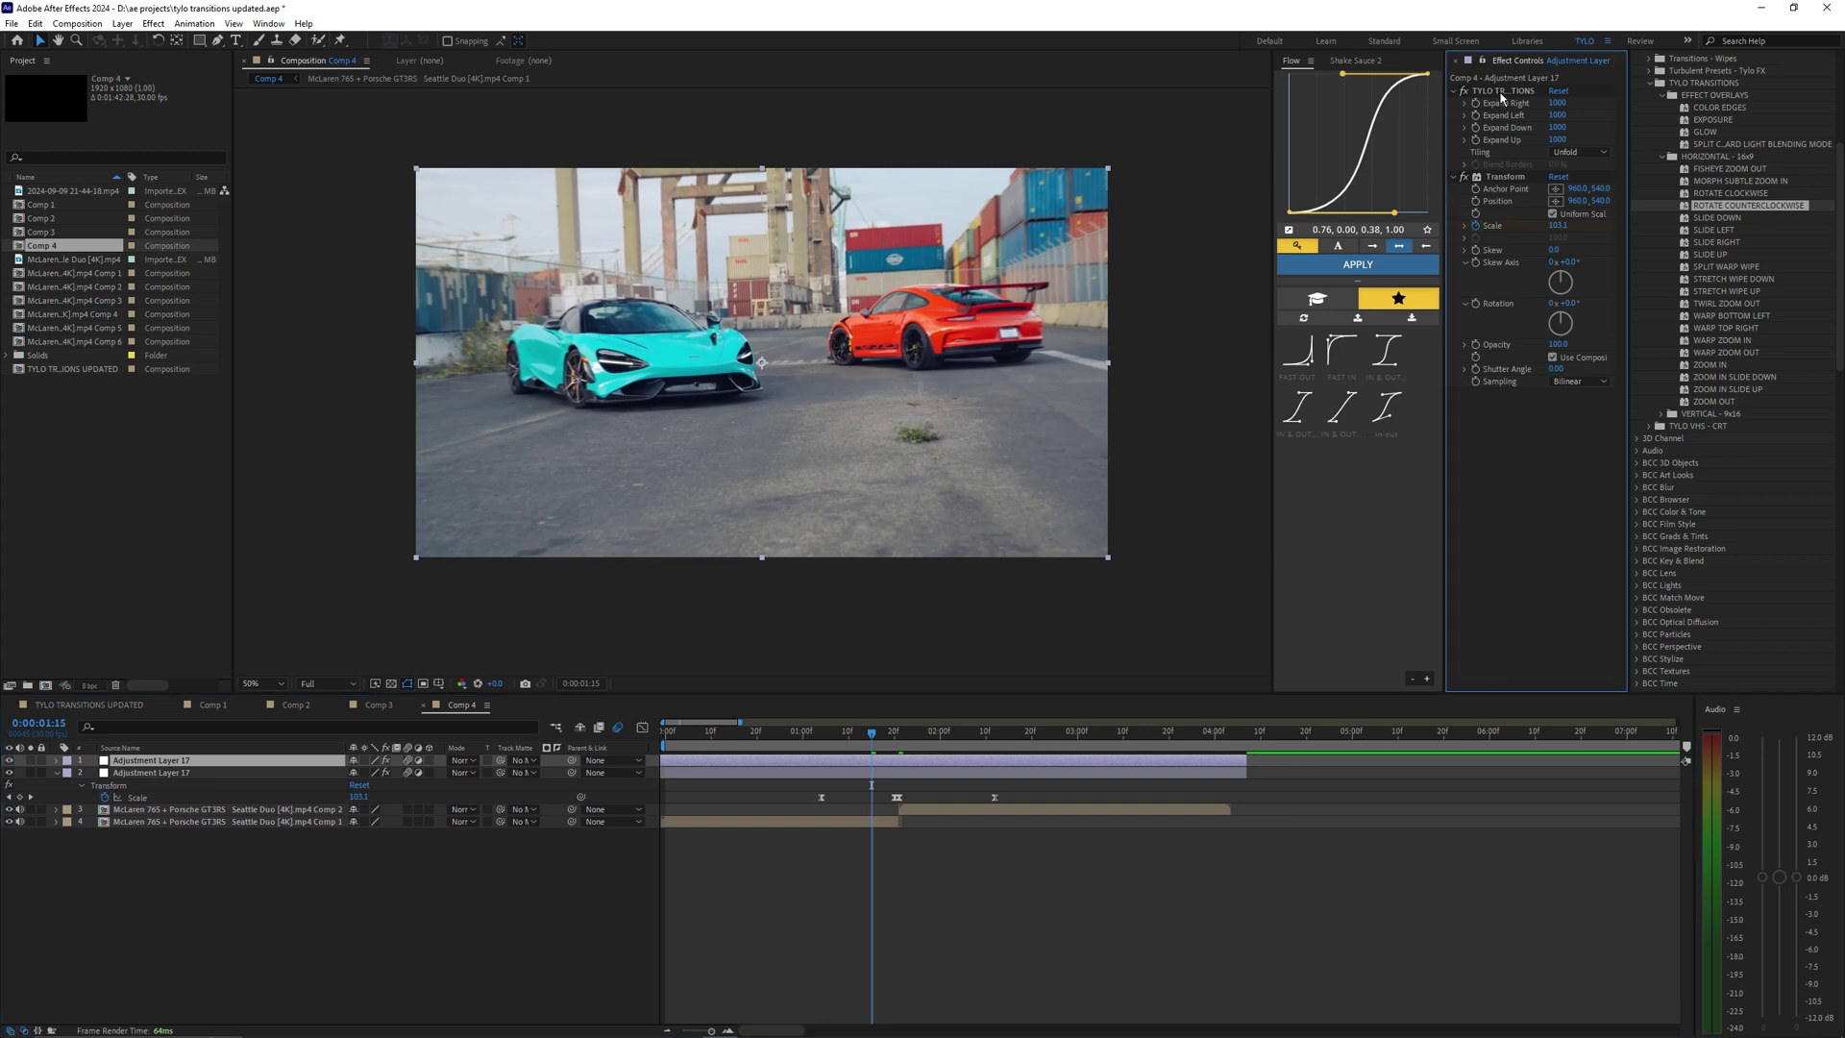
{"action": "key", "text": "Delete"}
{"action": "left_click", "coordinate": [1501, 90]}
{"action": "key", "text": "Delete"}
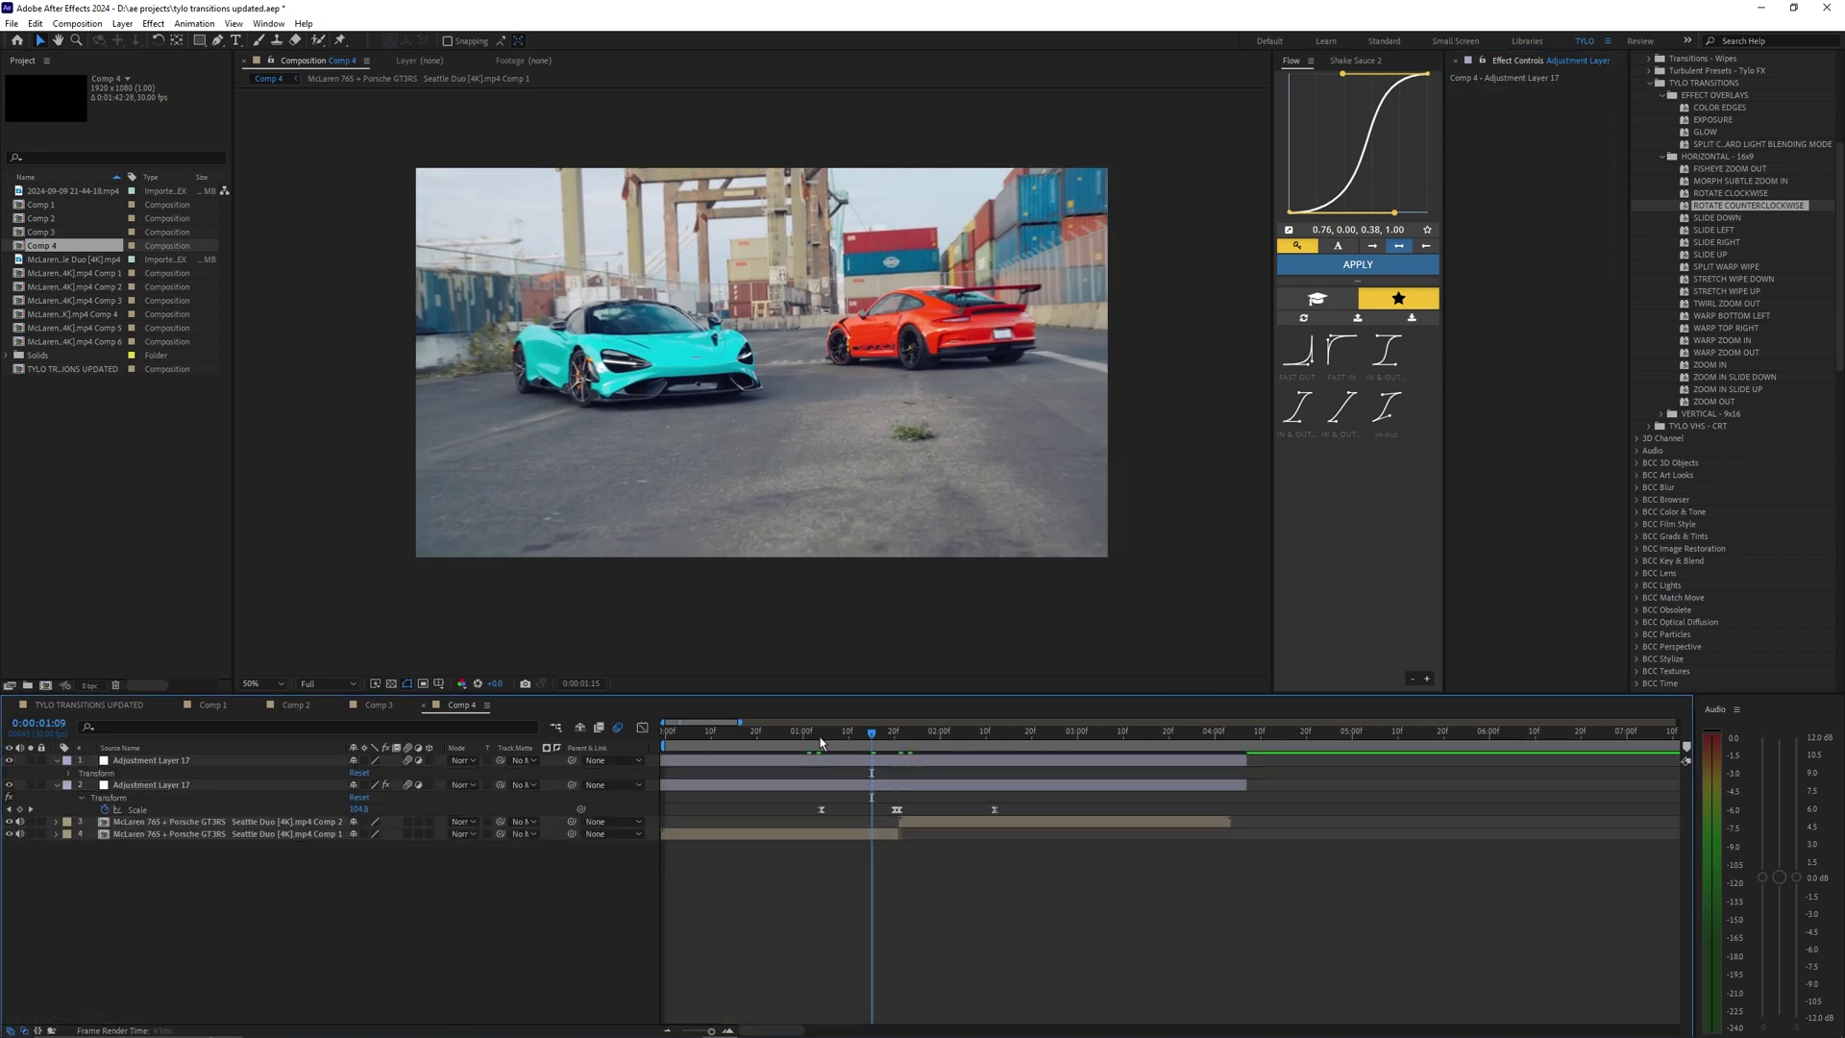
Apply the horizontal ROTATE COUNTERCLOCKWISE preset to the duplicate layer at 0:00:01:21 and shift its rotation keyframes so the middle ones meet the cut.
{"action": "left_click", "coordinate": [786, 742]}
{"action": "left_click_drag", "start_coordinate": [786, 748], "coordinate": [899, 740]}
{"action": "left_click", "coordinate": [902, 765]}
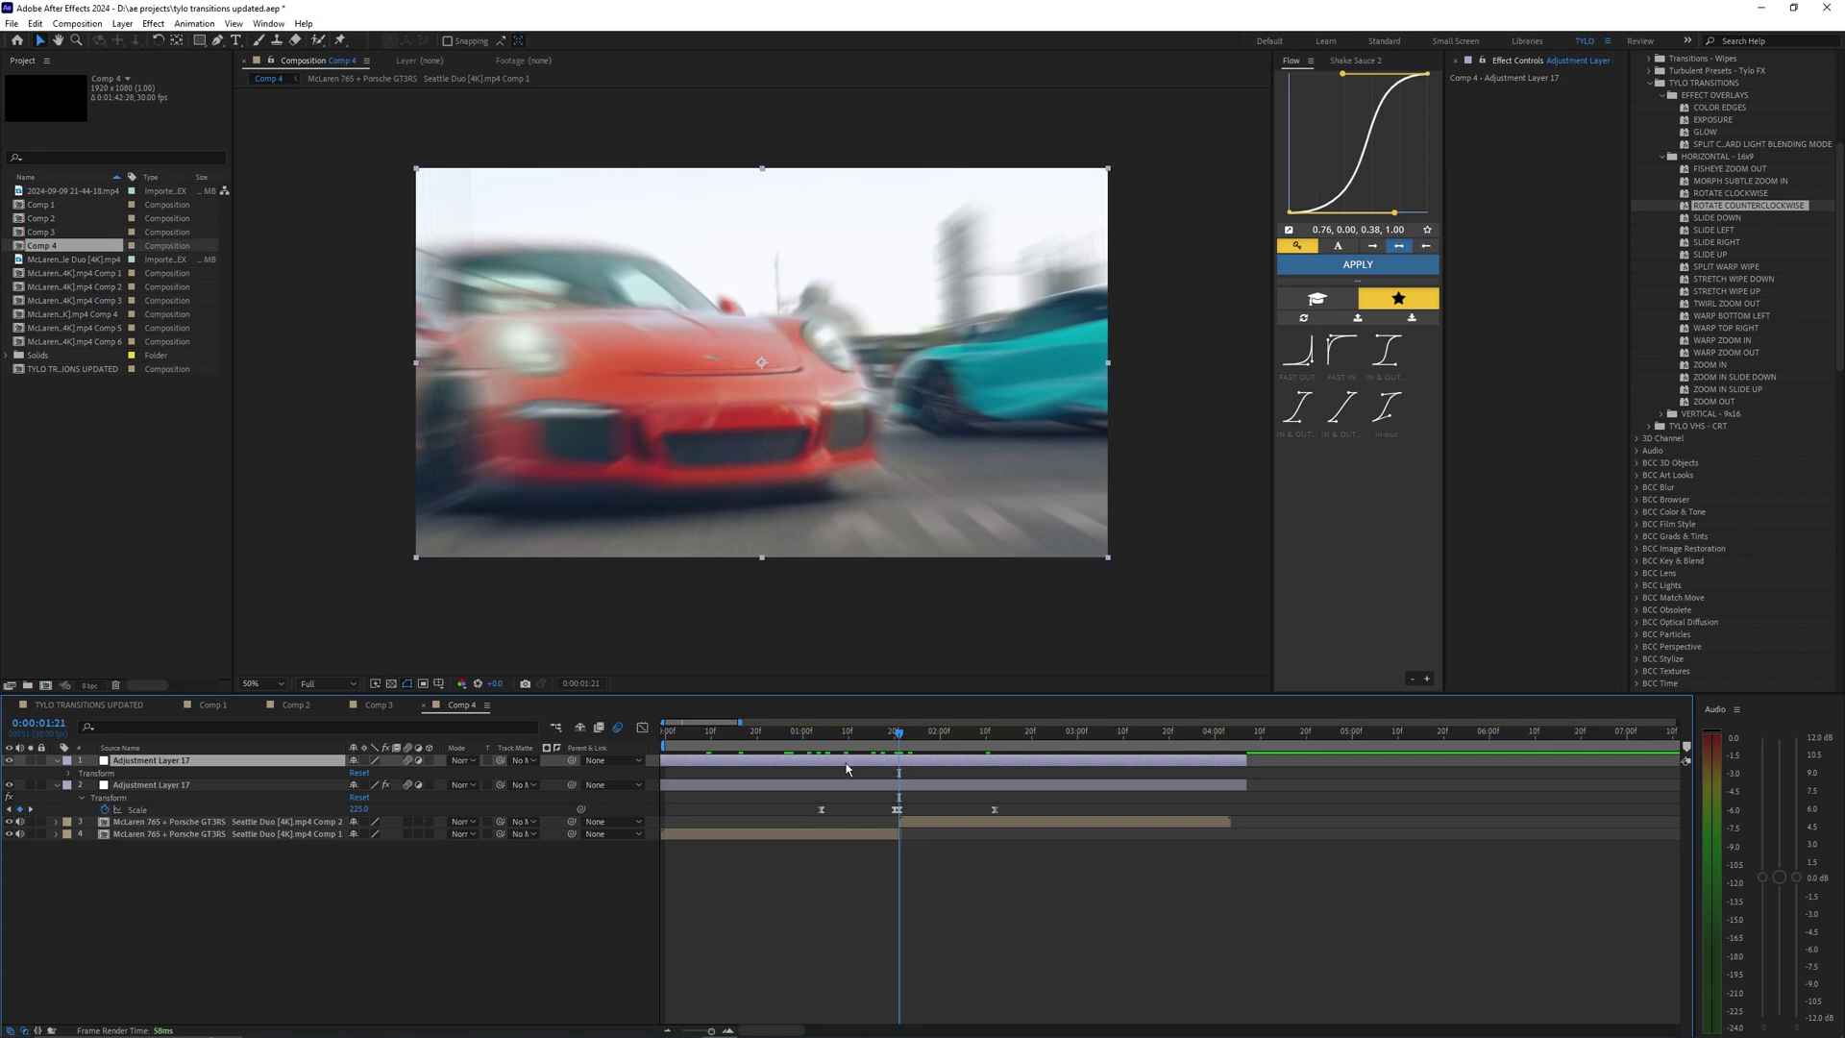
{"action": "double_click", "coordinate": [1735, 205]}
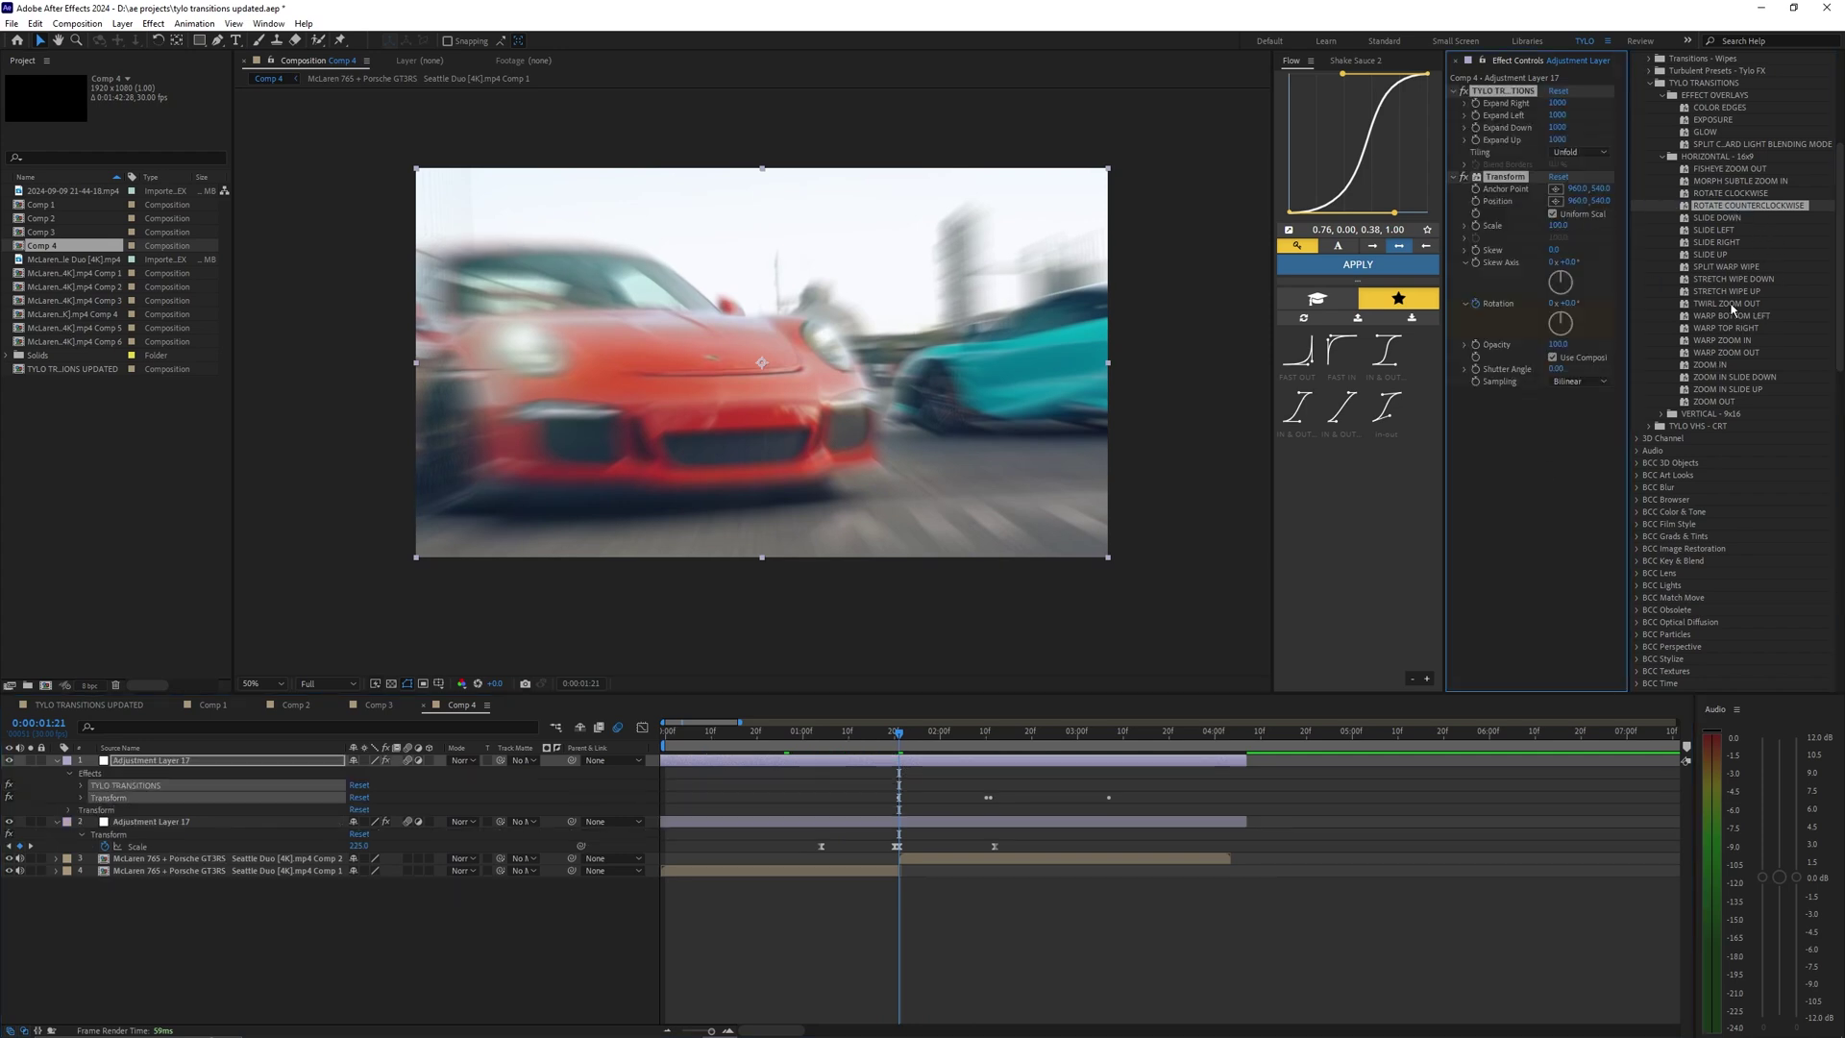
{"action": "key", "text": "u"}
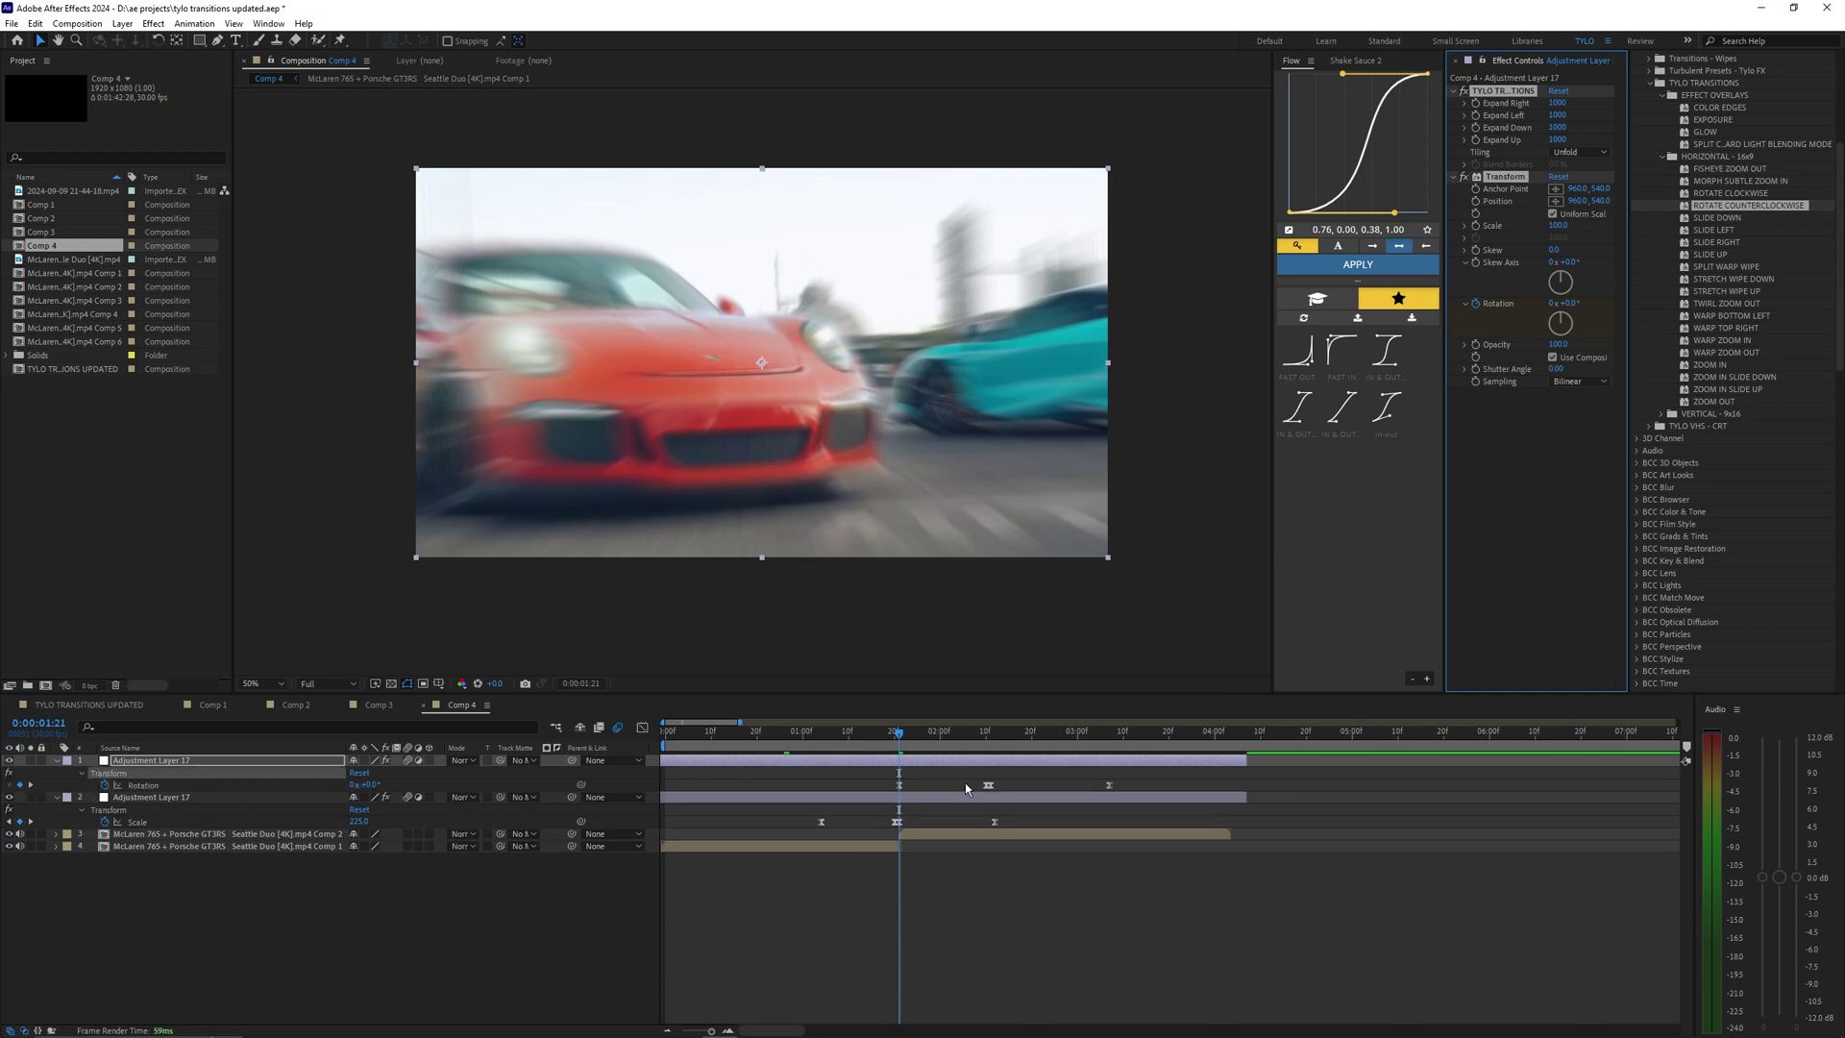
{"action": "left_click_drag", "start_coordinate": [1156, 778], "coordinate": [899, 788]}
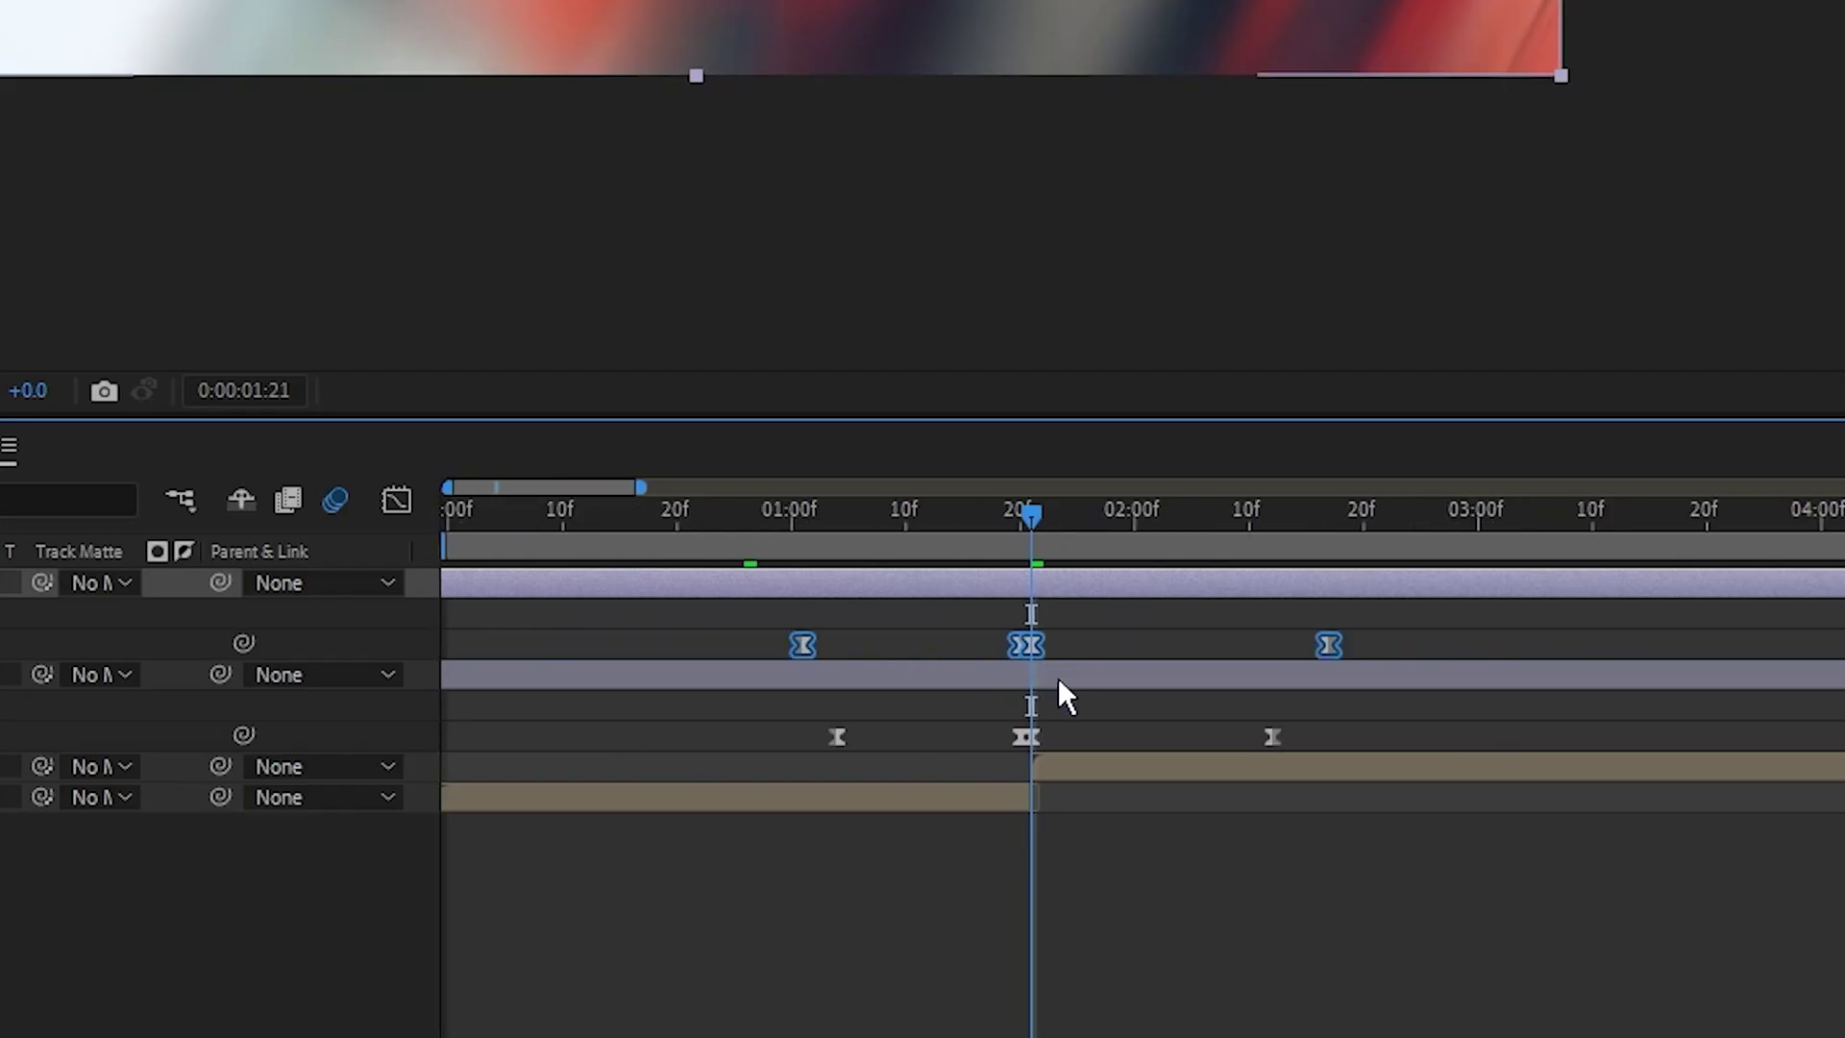
{"action": "scroll", "coordinate": [1059, 680], "scroll_direction": "up", "scroll_amount": 3}
{"action": "left_click_drag", "start_coordinate": [1095, 688], "coordinate": [1614, 723]}
{"action": "scroll", "coordinate": [1240, 690], "scroll_direction": "down", "scroll_amount": 3}
Preview the combined zoom and counterclockwise rotation transition across the clip cut in Comp 4.
{"action": "left_click_drag", "start_coordinate": [966, 518], "coordinate": [597, 557]}
{"action": "key", "text": "space"}
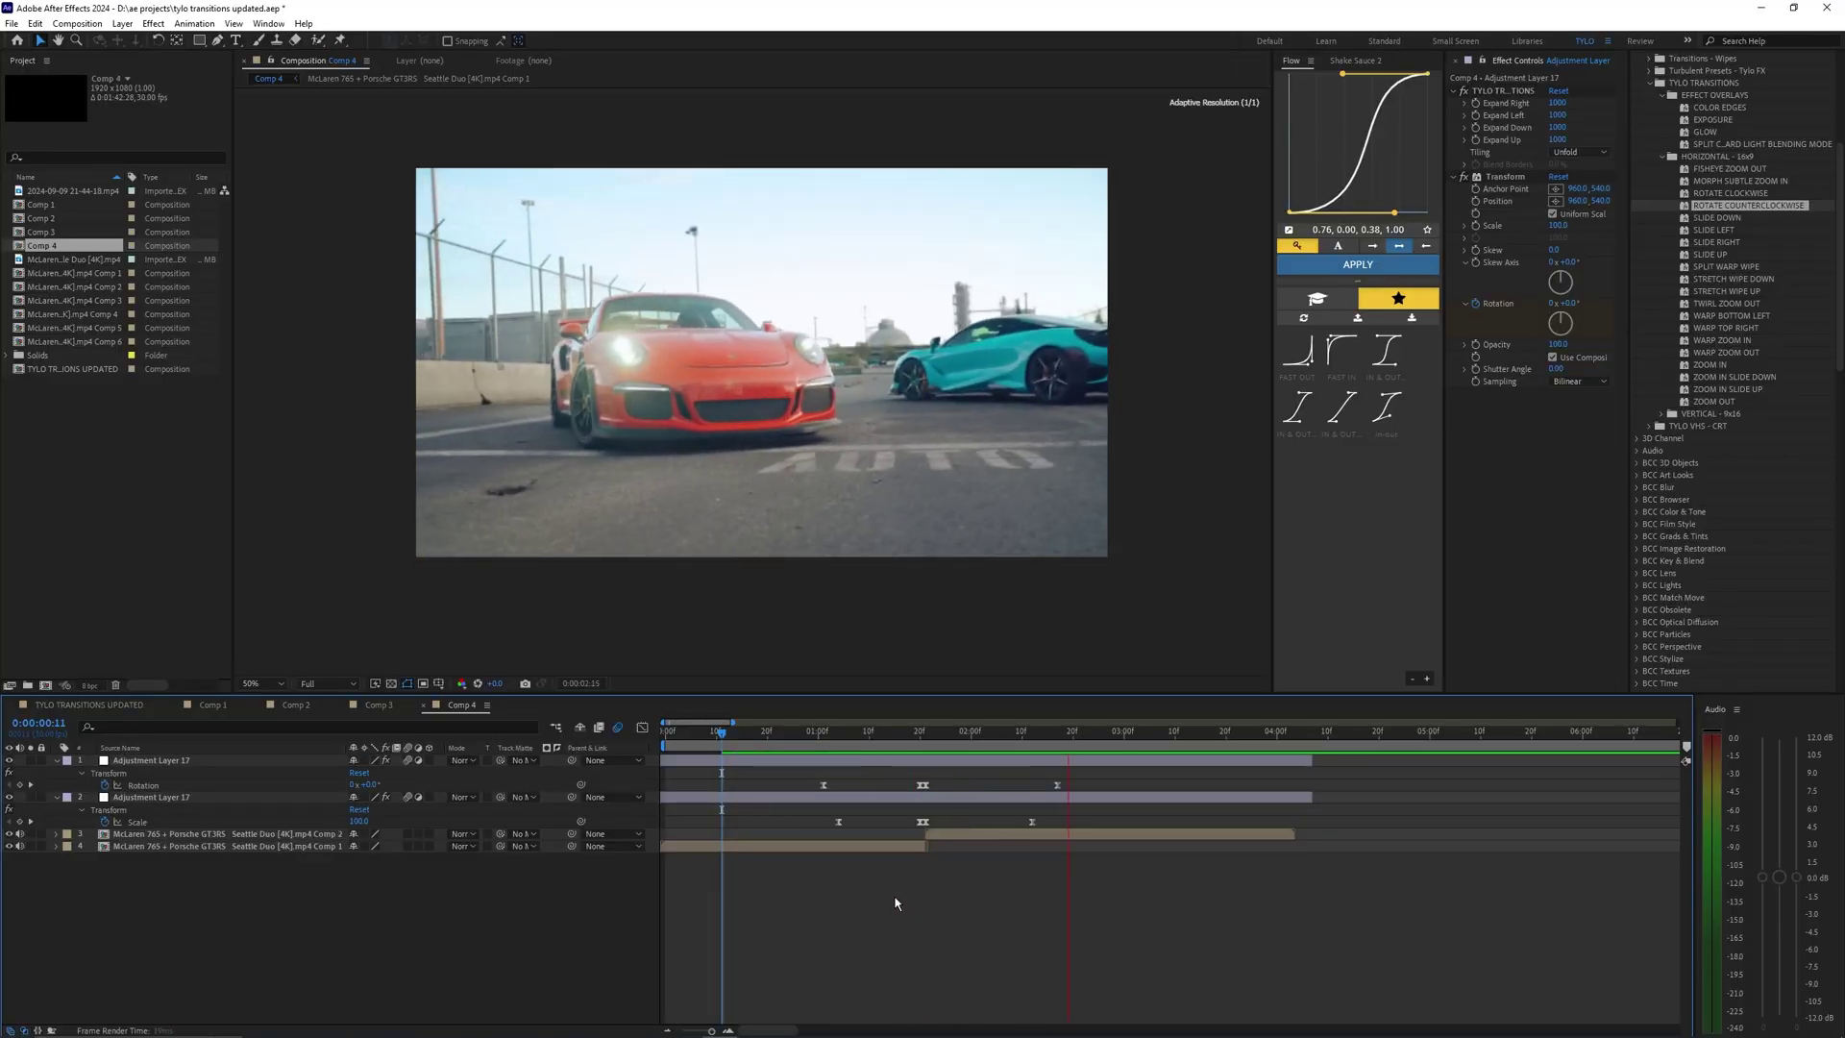
{"action": "left_click_drag", "start_coordinate": [834, 733], "coordinate": [976, 737]}
{"action": "key", "text": "space"}
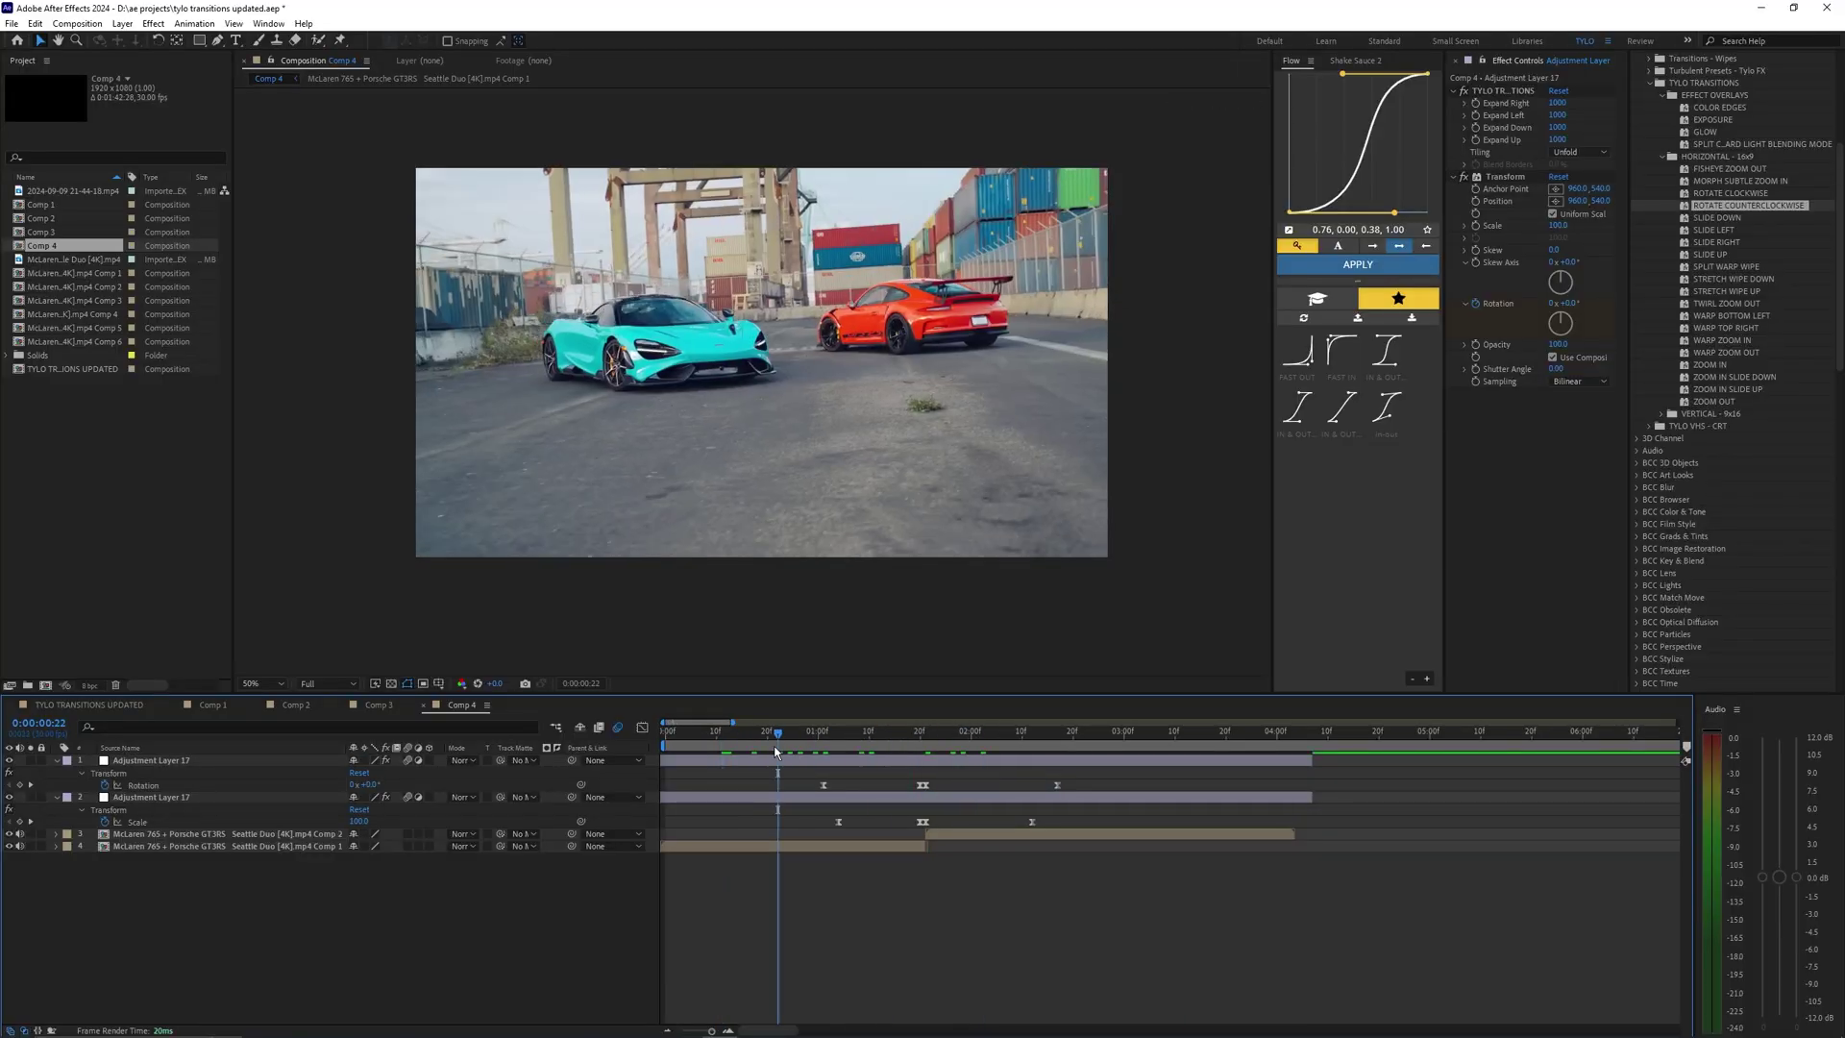
Duplicate the rotation adjustment layer and remove both effects from the new top copy.
{"action": "key", "text": "ctrl+d"}
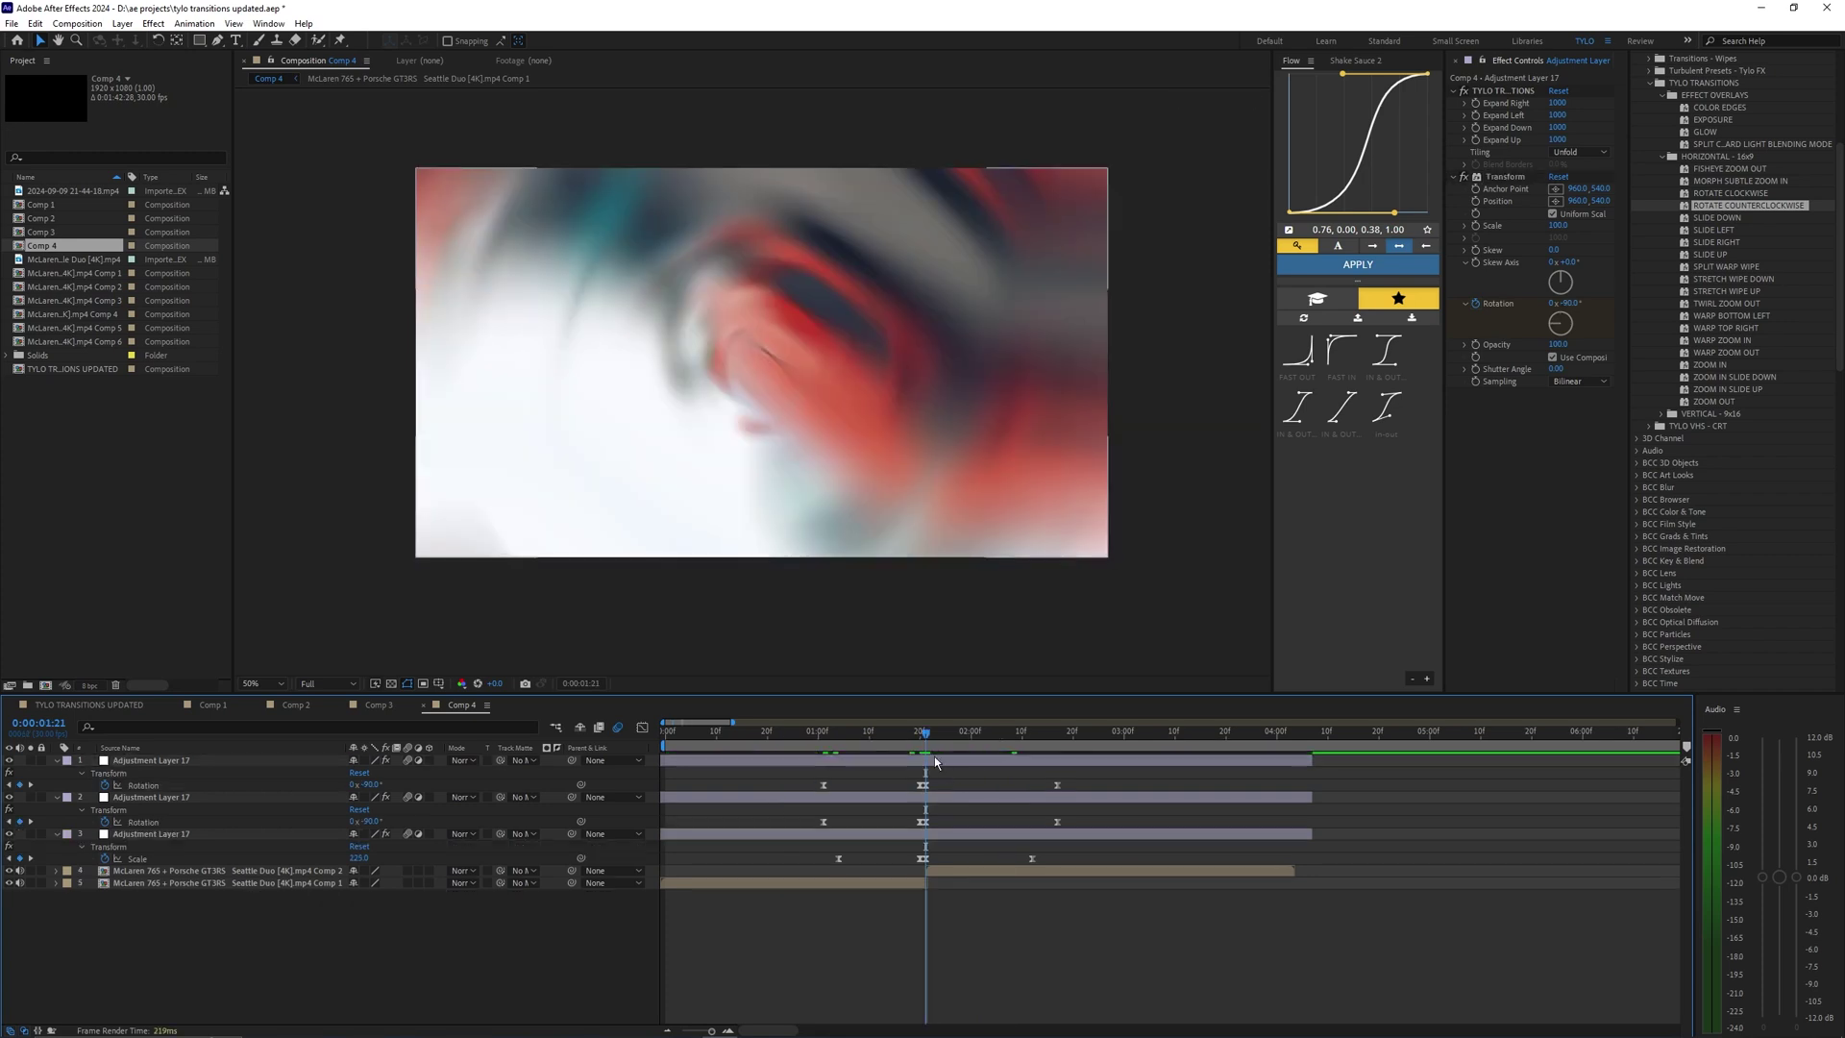
{"action": "left_click", "coordinate": [1498, 92]}
{"action": "key", "text": "Delete"}
{"action": "left_click", "coordinate": [1499, 93]}
{"action": "key", "text": "Delete"}
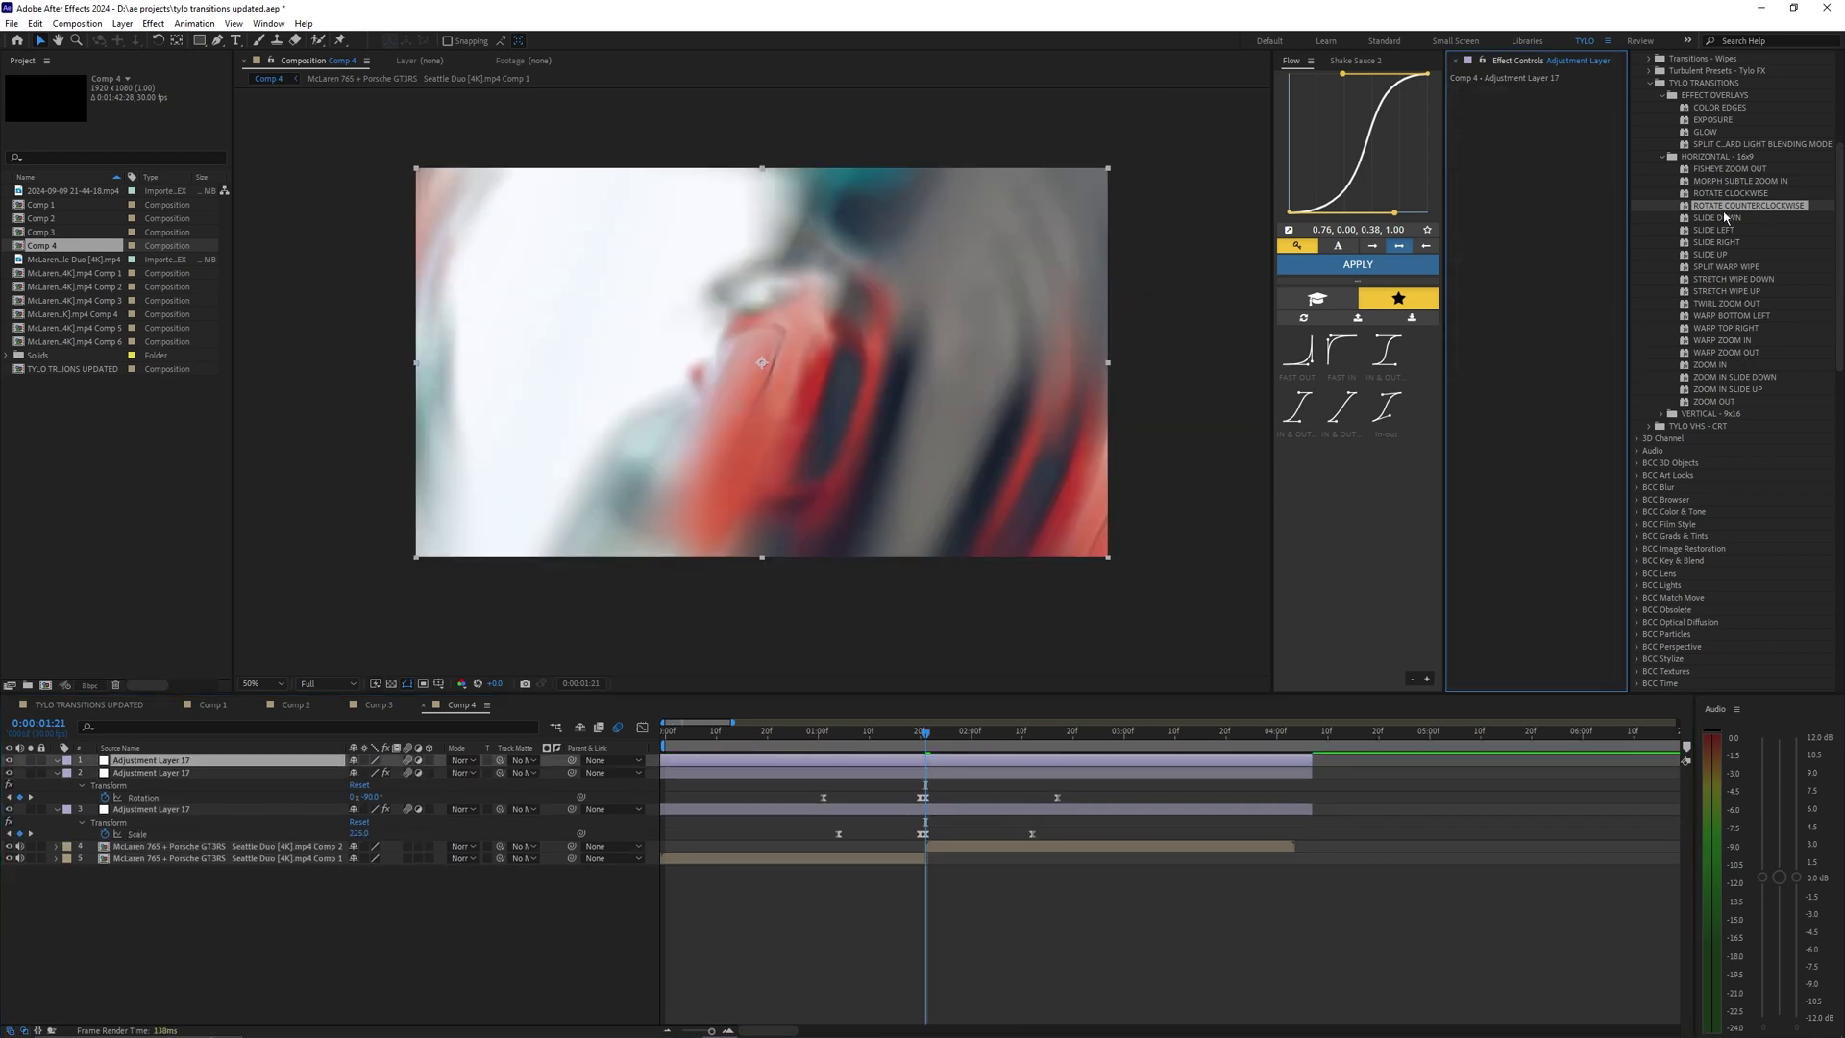
Apply the horizontal FISHEYE ZOOM OUT preset to the top adjustment layer, align its Bend and Field of View keyframes with the cut, and preview.
{"action": "double_click", "coordinate": [1718, 170]}
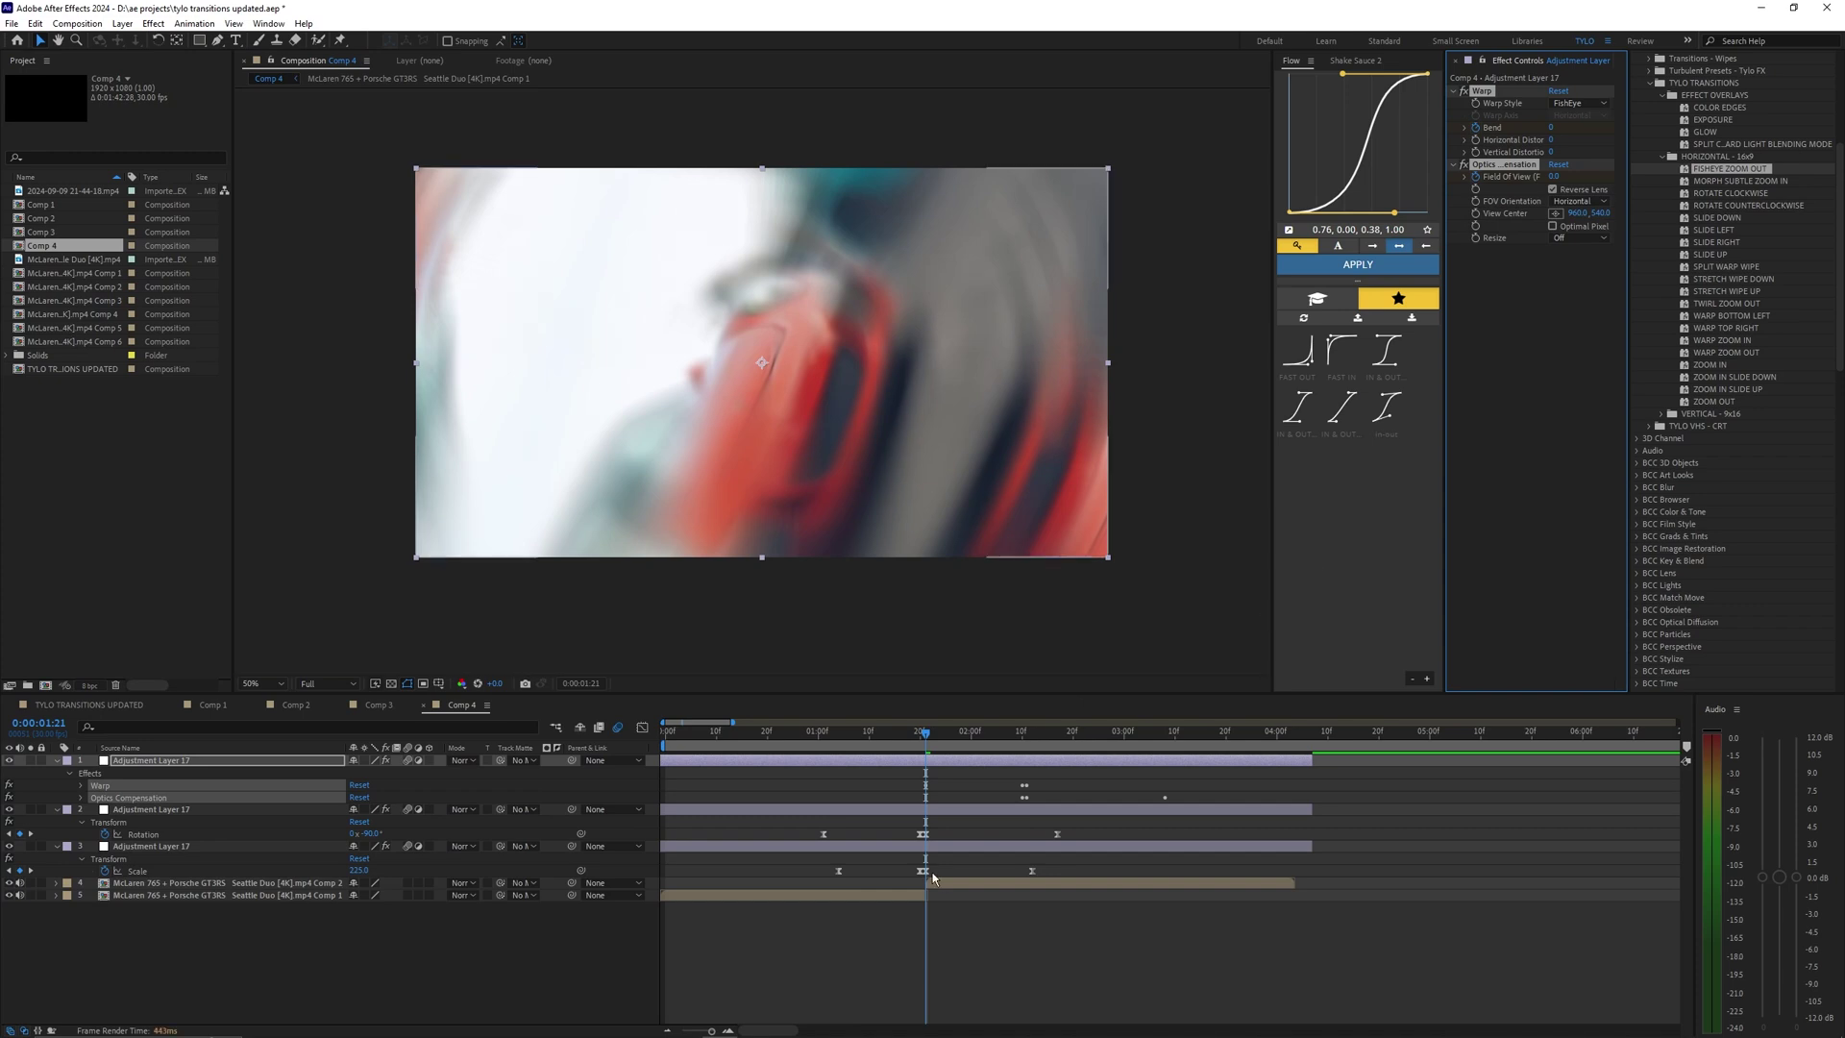
{"action": "key", "text": "u"}
{"action": "left_click_drag", "start_coordinate": [1223, 772], "coordinate": [905, 805]}
{"action": "left_click", "coordinate": [967, 794]}
{"action": "left_click", "coordinate": [665, 734]}
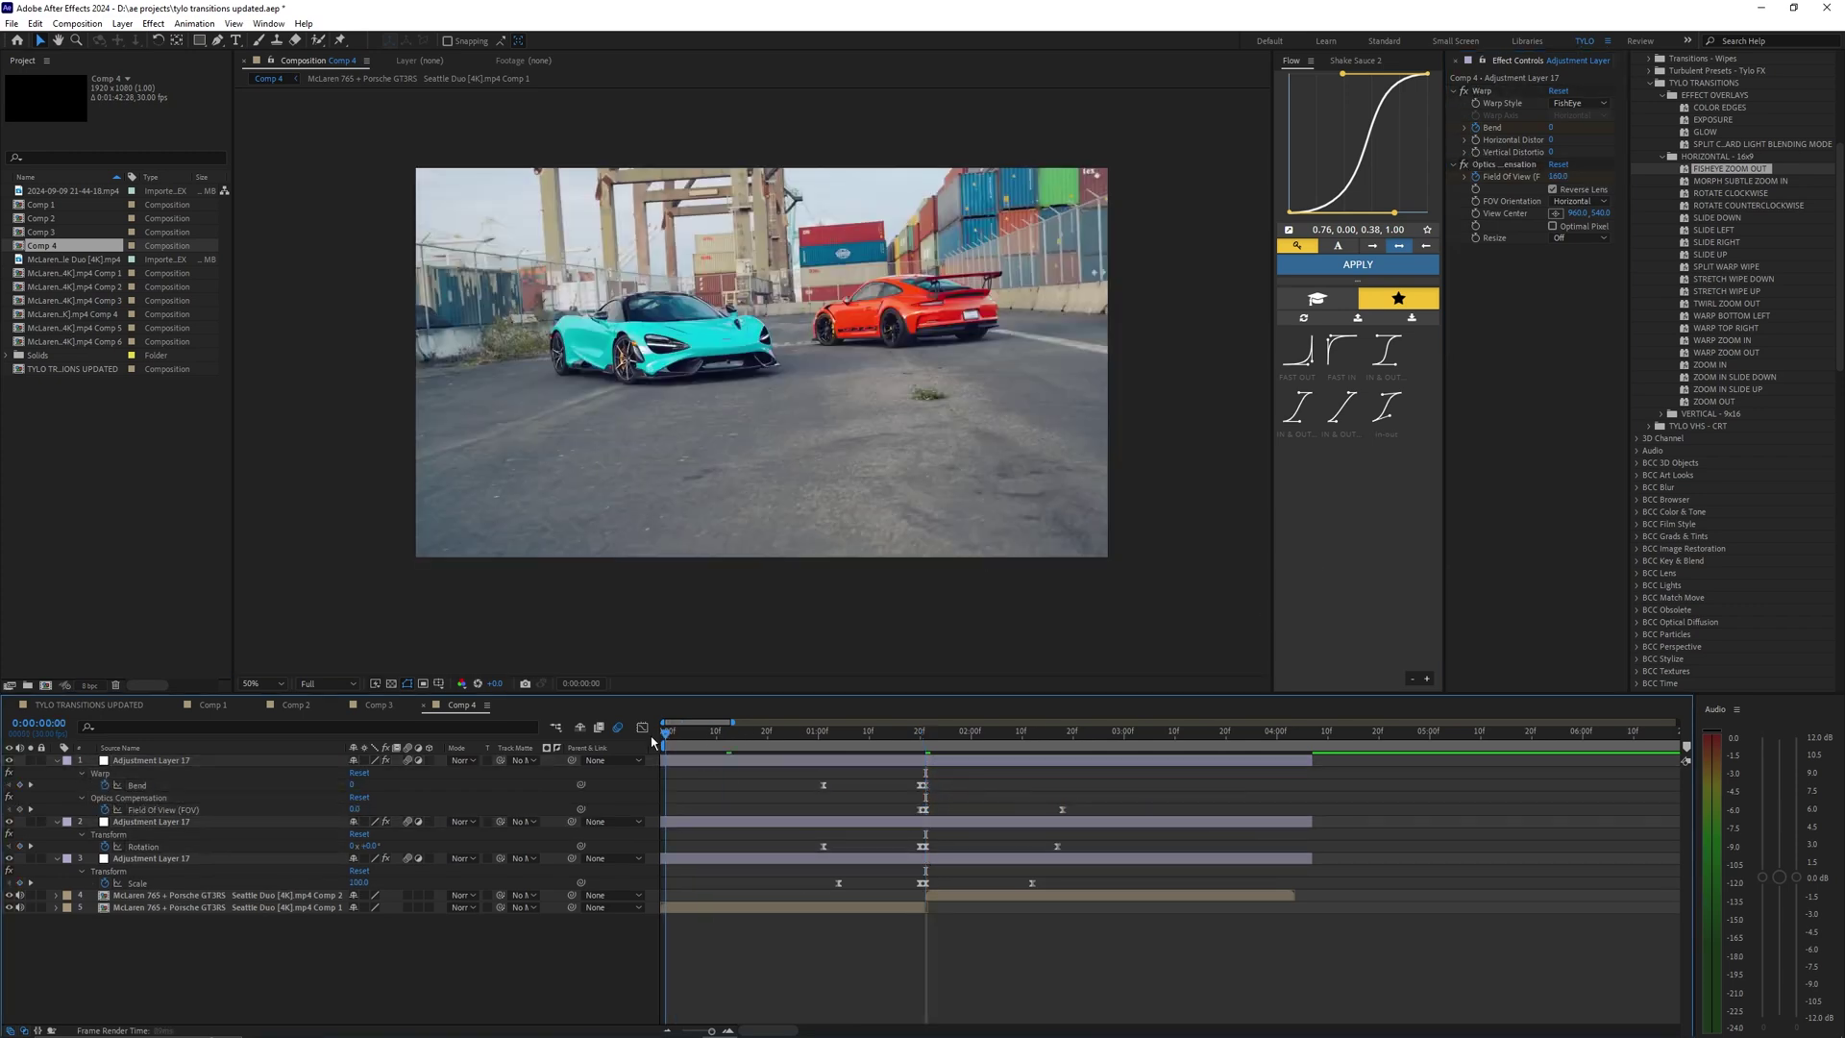
{"action": "key", "text": "space"}
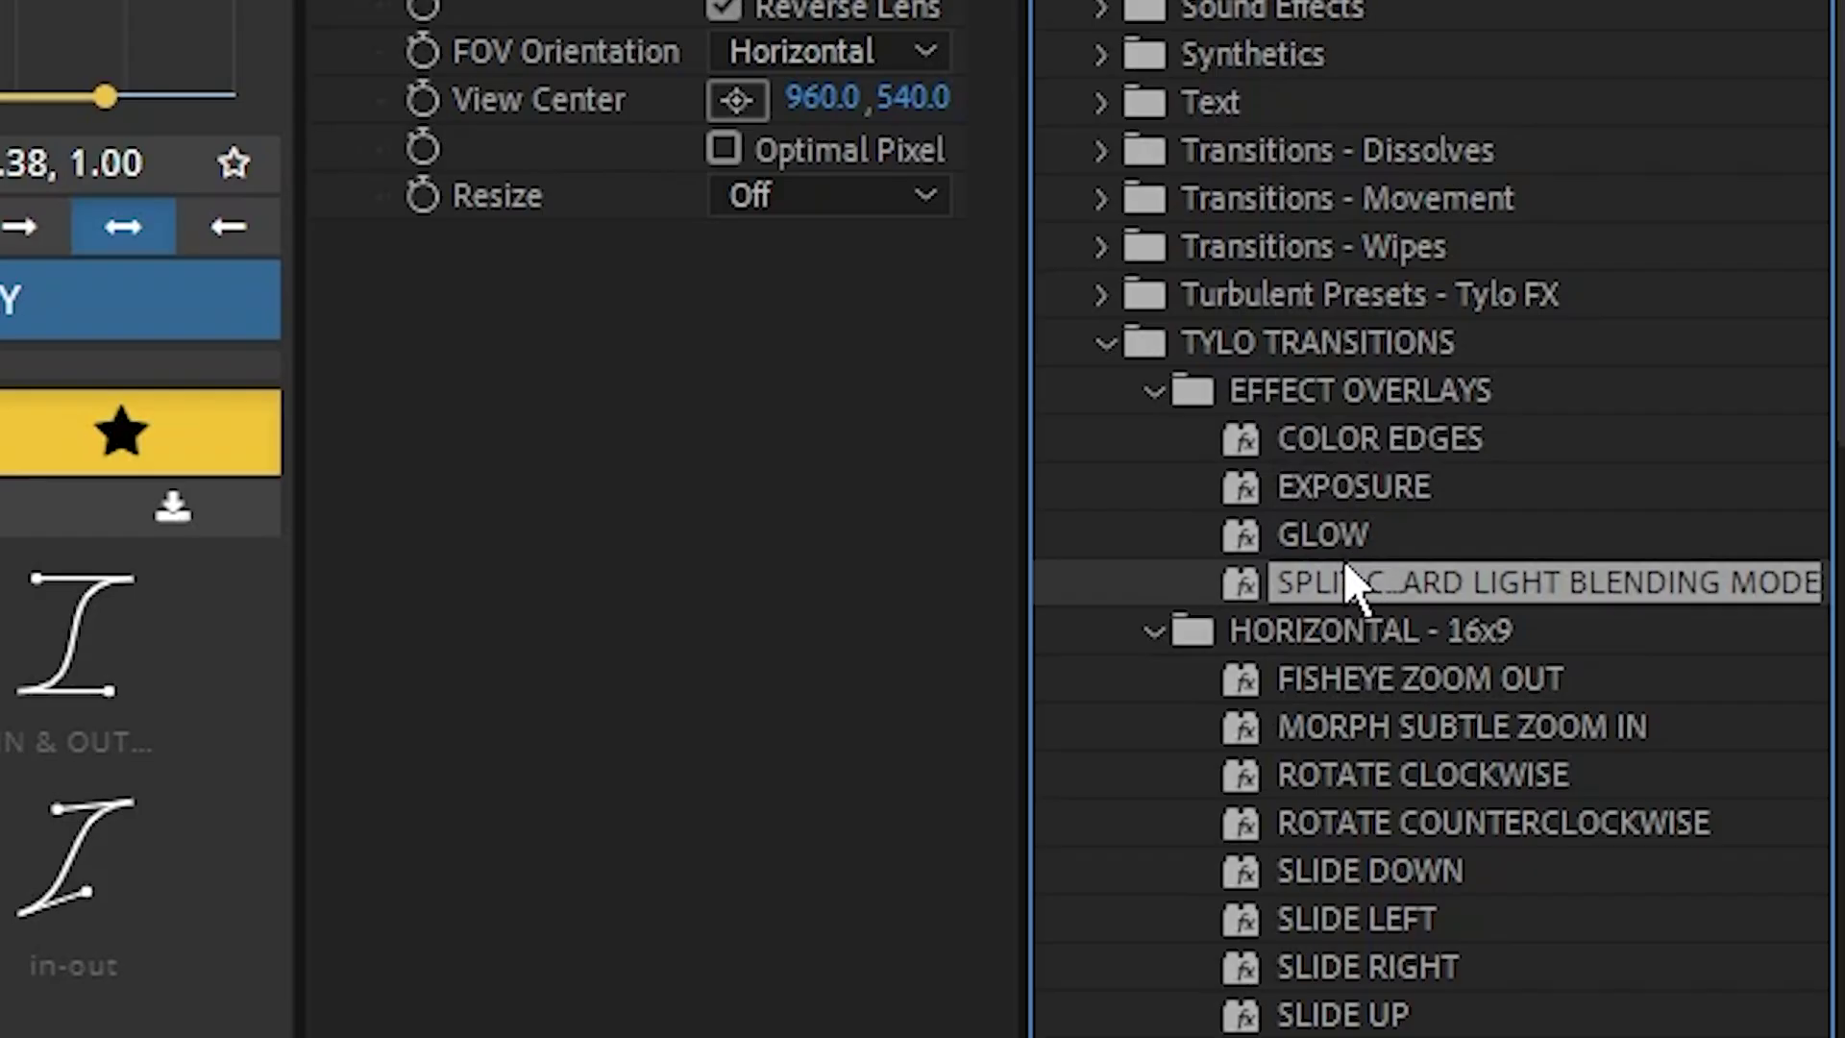
Add a new adjustment layer above the others in Comp 4 and trim it to run from 0:00:00:26 to 0:00:02:20.
{"action": "left_click", "coordinate": [1357, 444]}
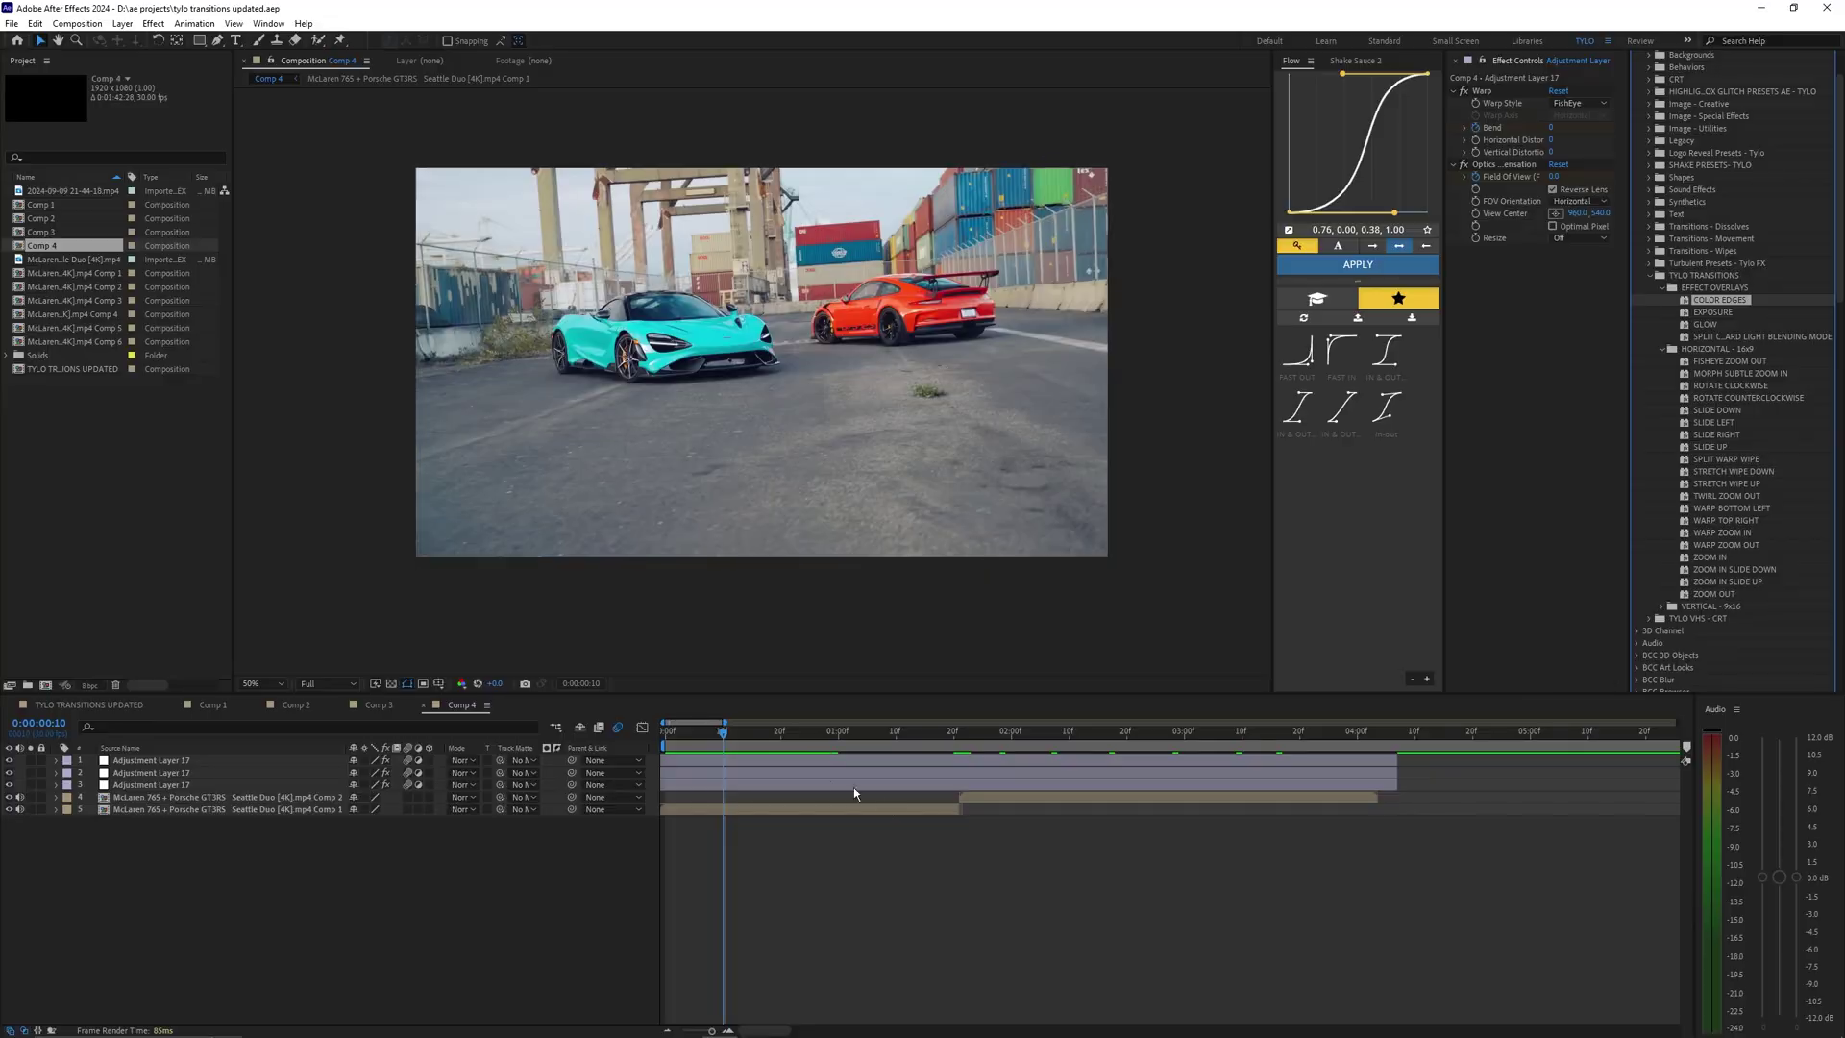
{"action": "left_click", "coordinate": [816, 753]}
{"action": "key", "text": "ctrl+alt+y"}
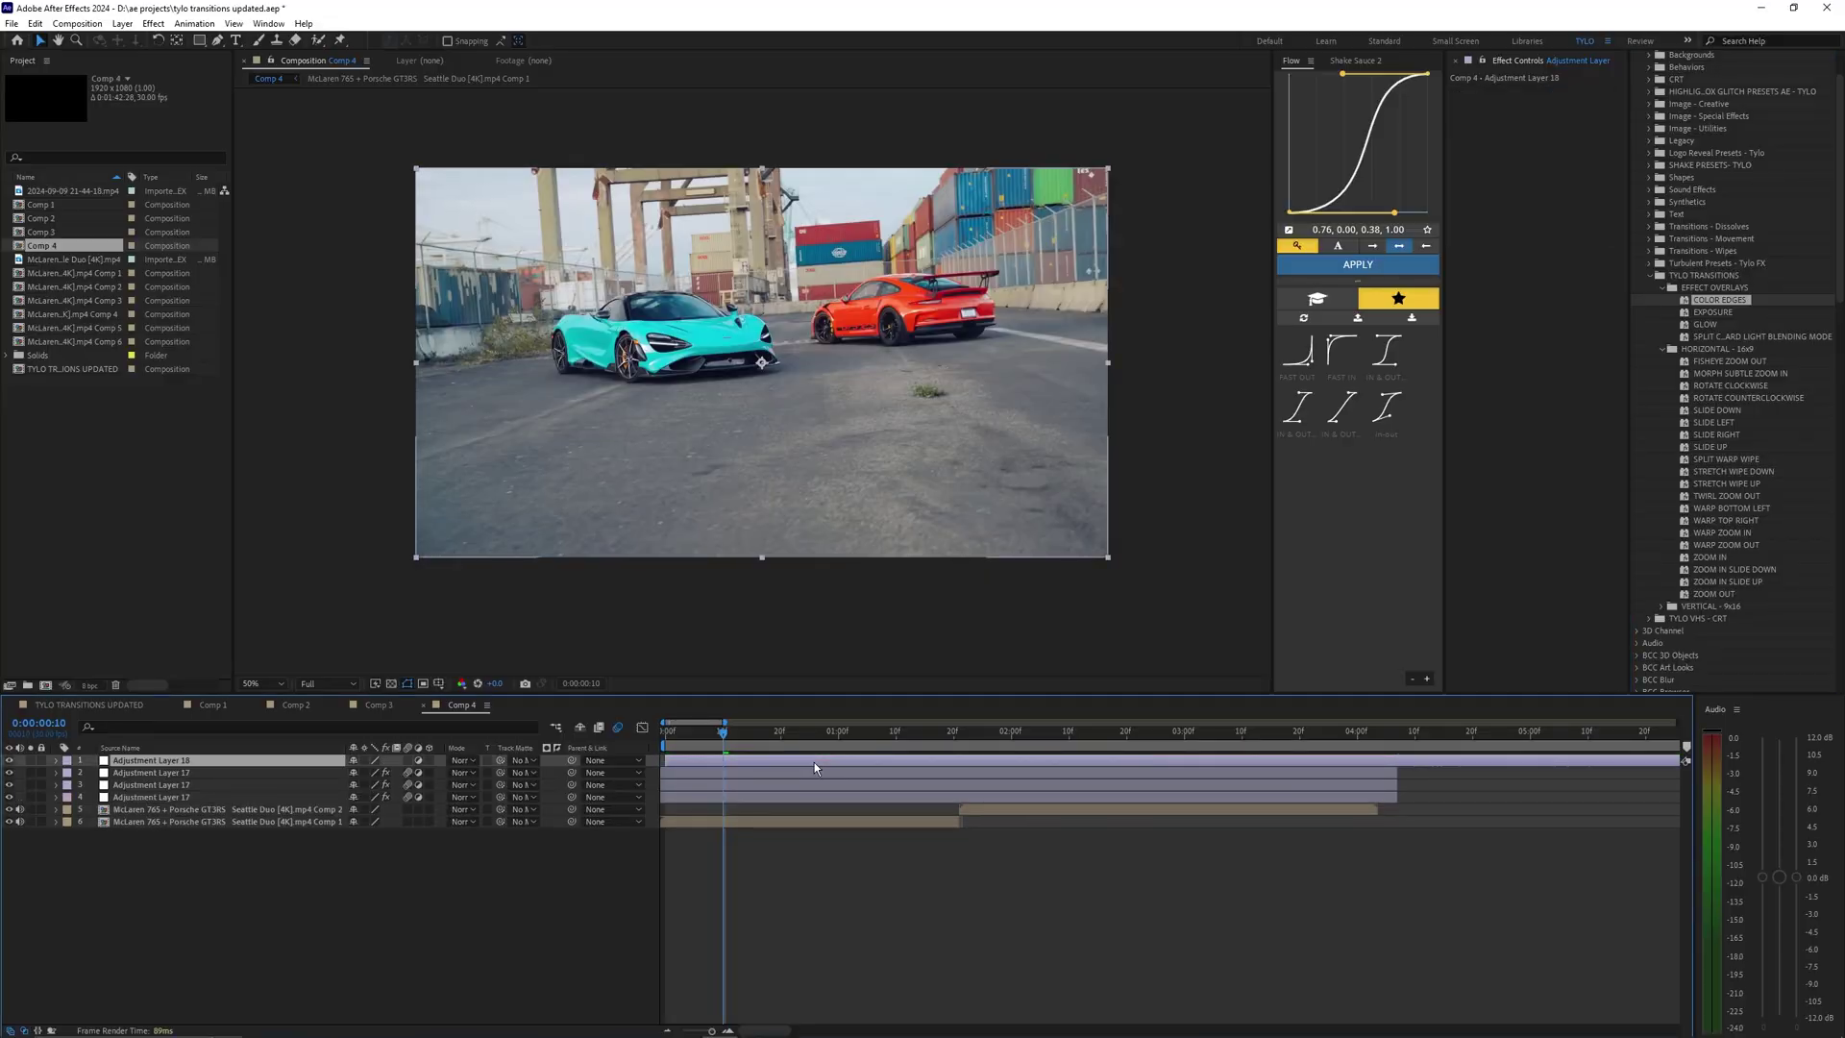
{"action": "left_click_drag", "start_coordinate": [824, 733], "coordinate": [816, 733]}
{"action": "key", "text": "alt+["}
{"action": "left_click", "coordinate": [1128, 747]}
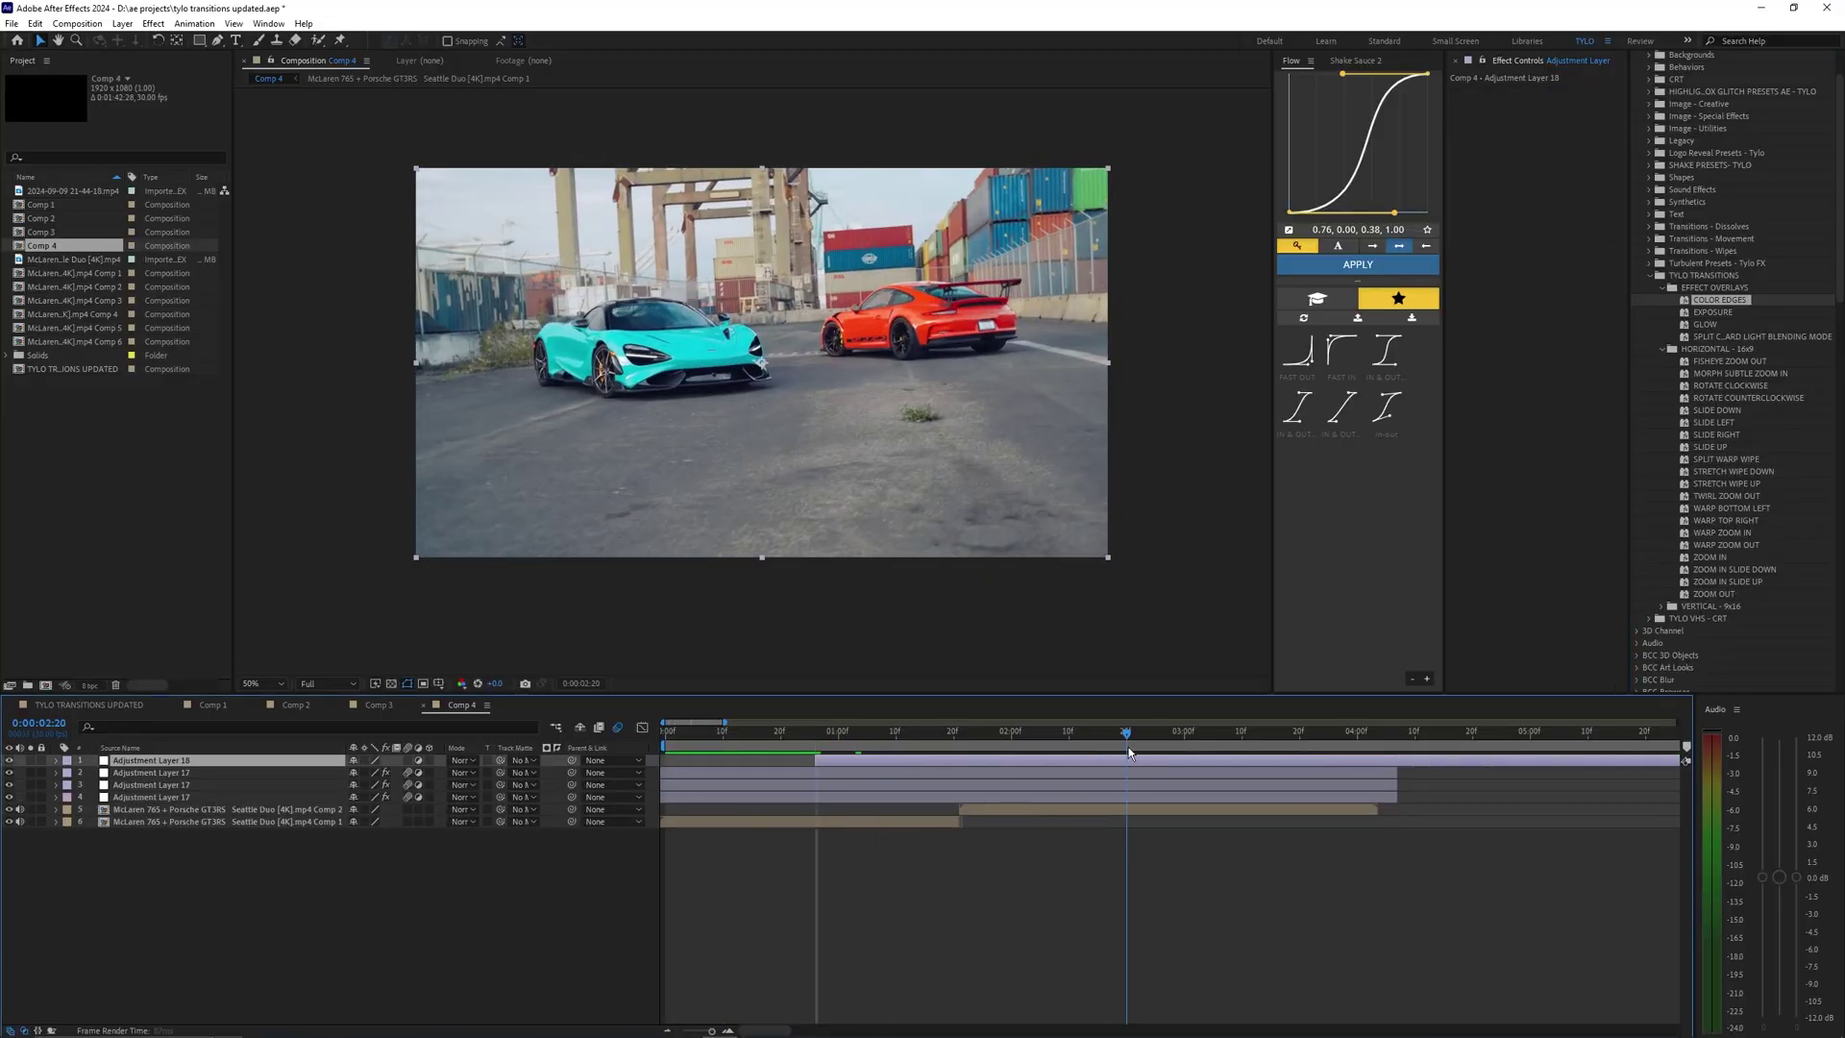
{"action": "key", "text": "alt+]"}
{"action": "left_click", "coordinate": [816, 741]}
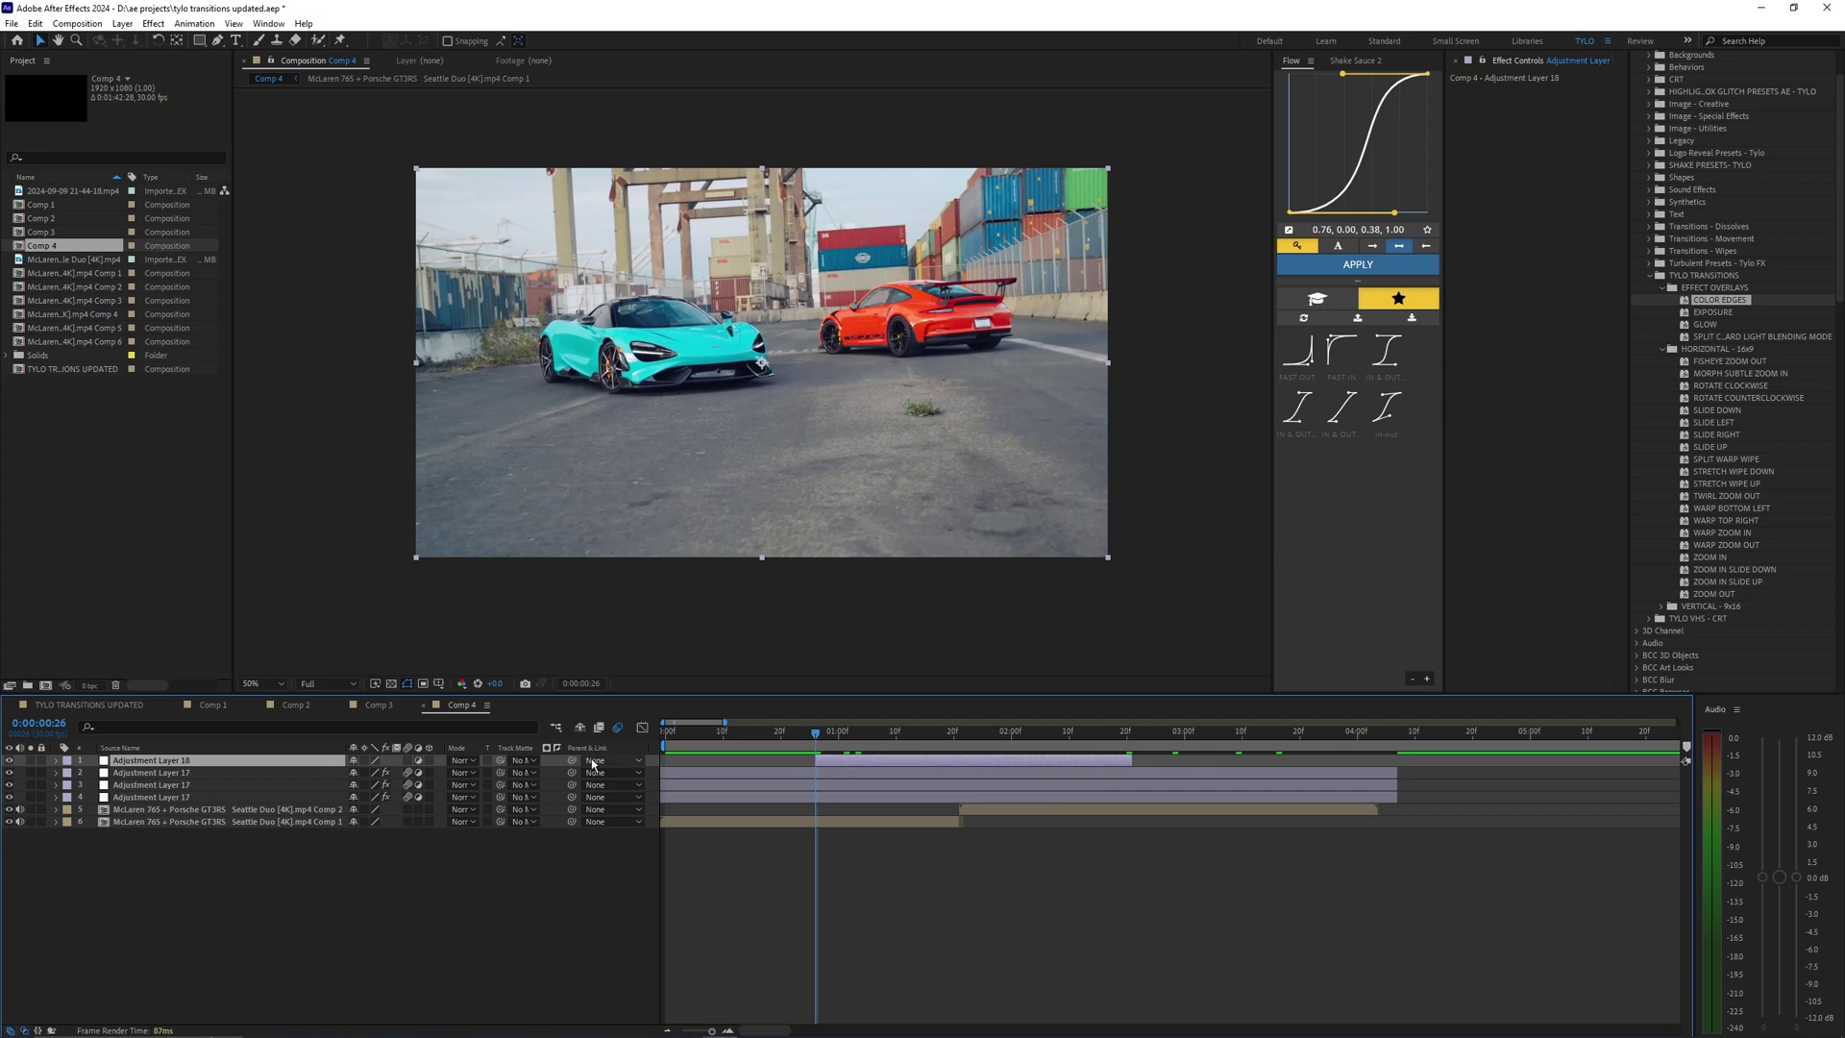
Apply the COLOR EDGES preset to the top adjustment layer and align its middle Blend With Original keyframe with the clip cut.
{"action": "left_click", "coordinate": [836, 754]}
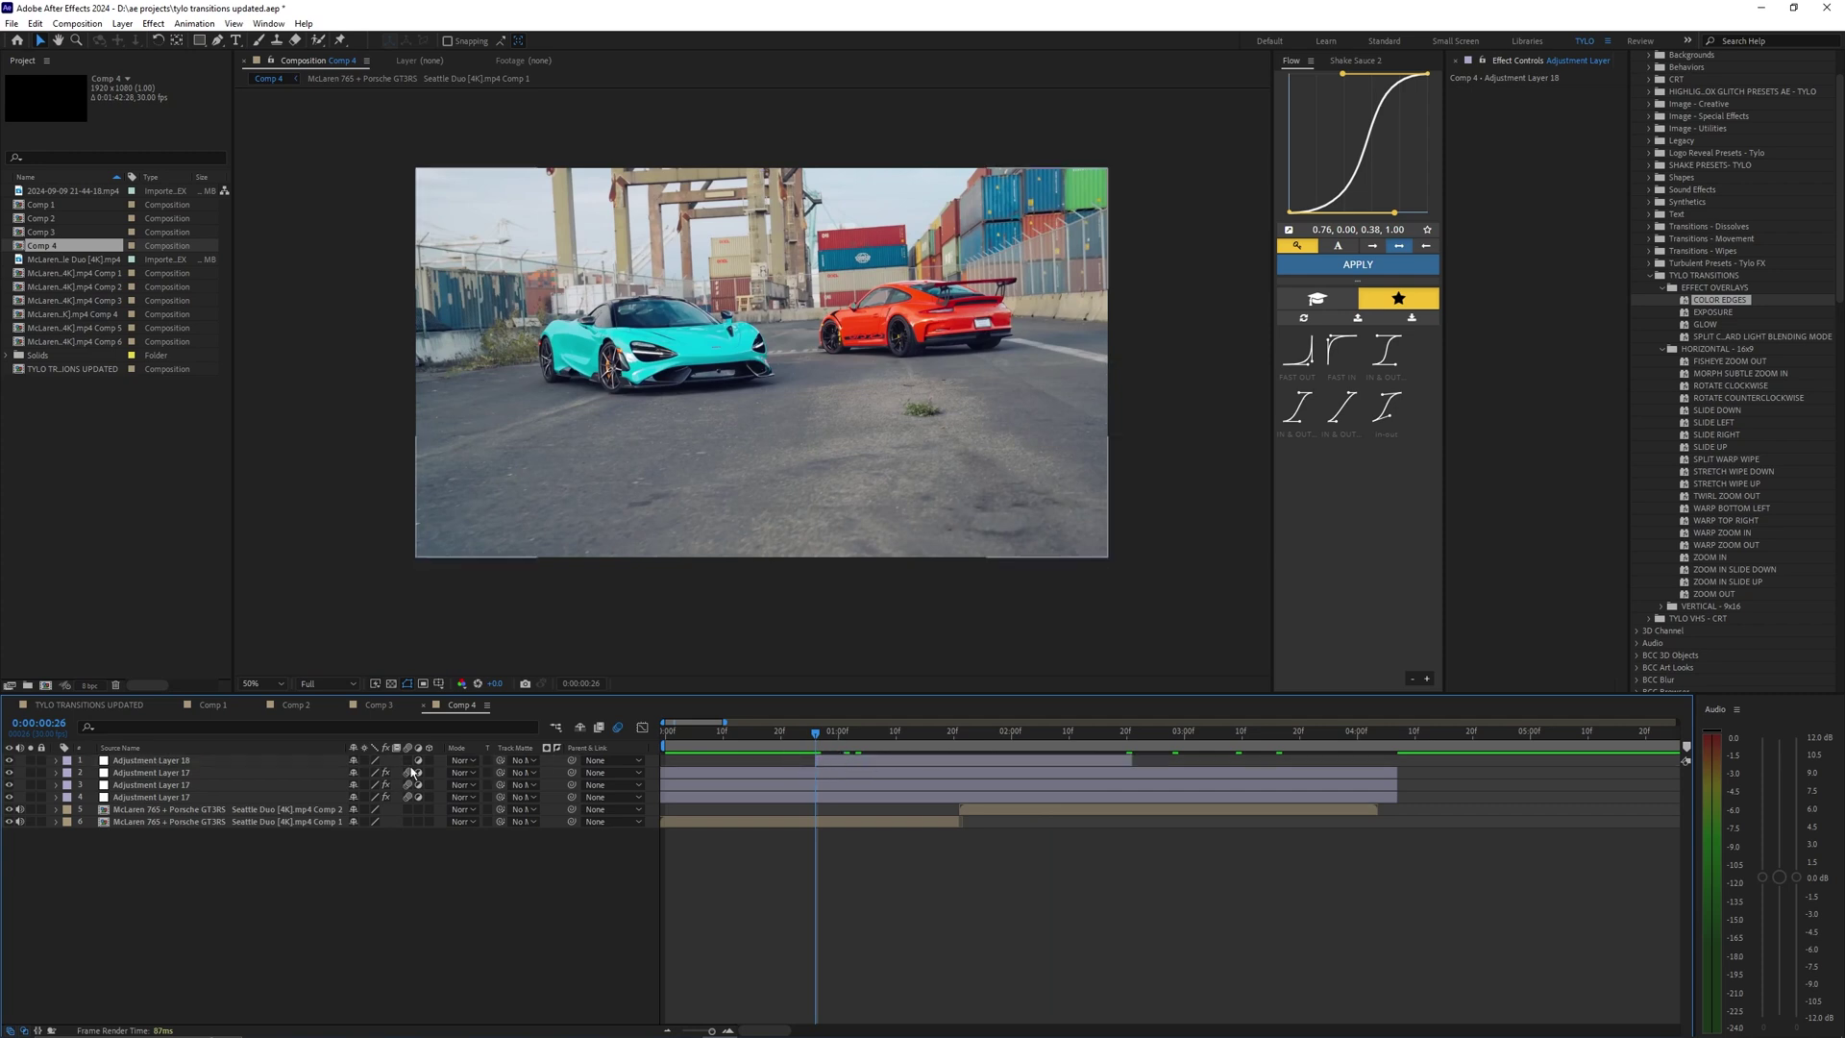
{"action": "left_click", "coordinate": [883, 760]}
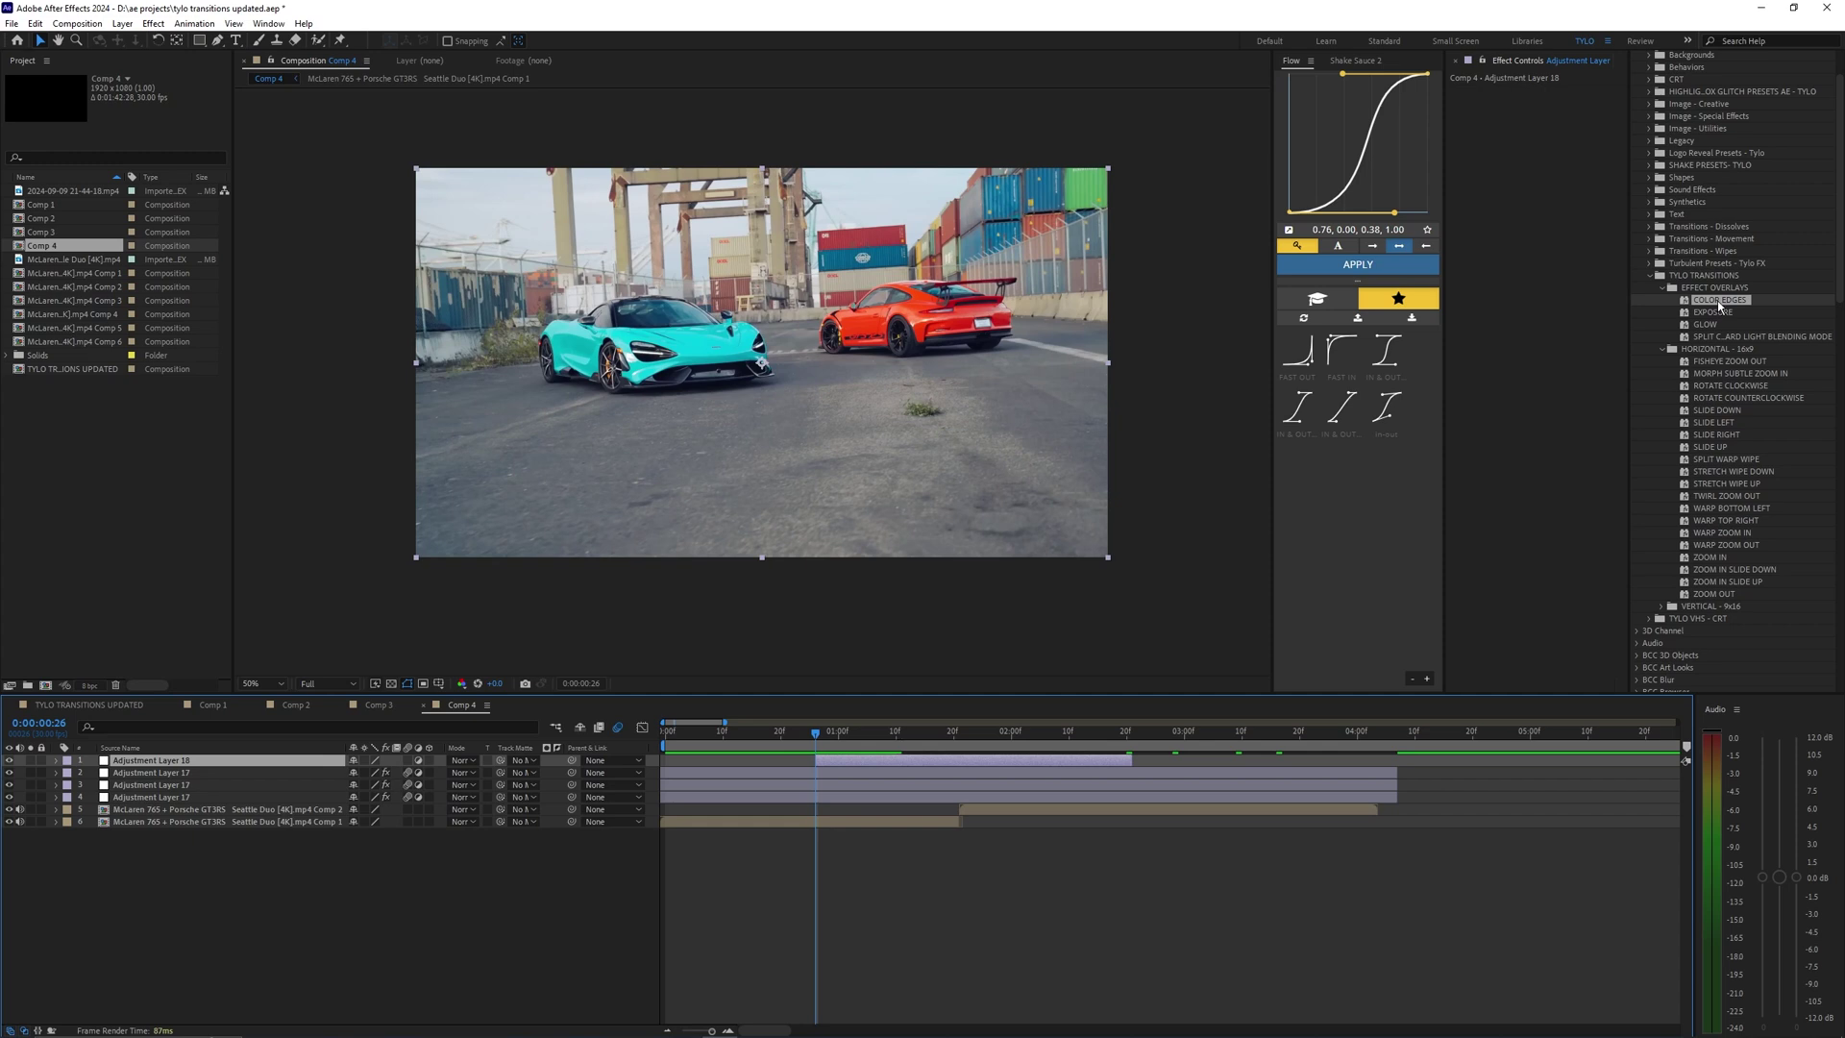
{"action": "left_click_drag", "start_coordinate": [1665, 295], "coordinate": [1517, 271]}
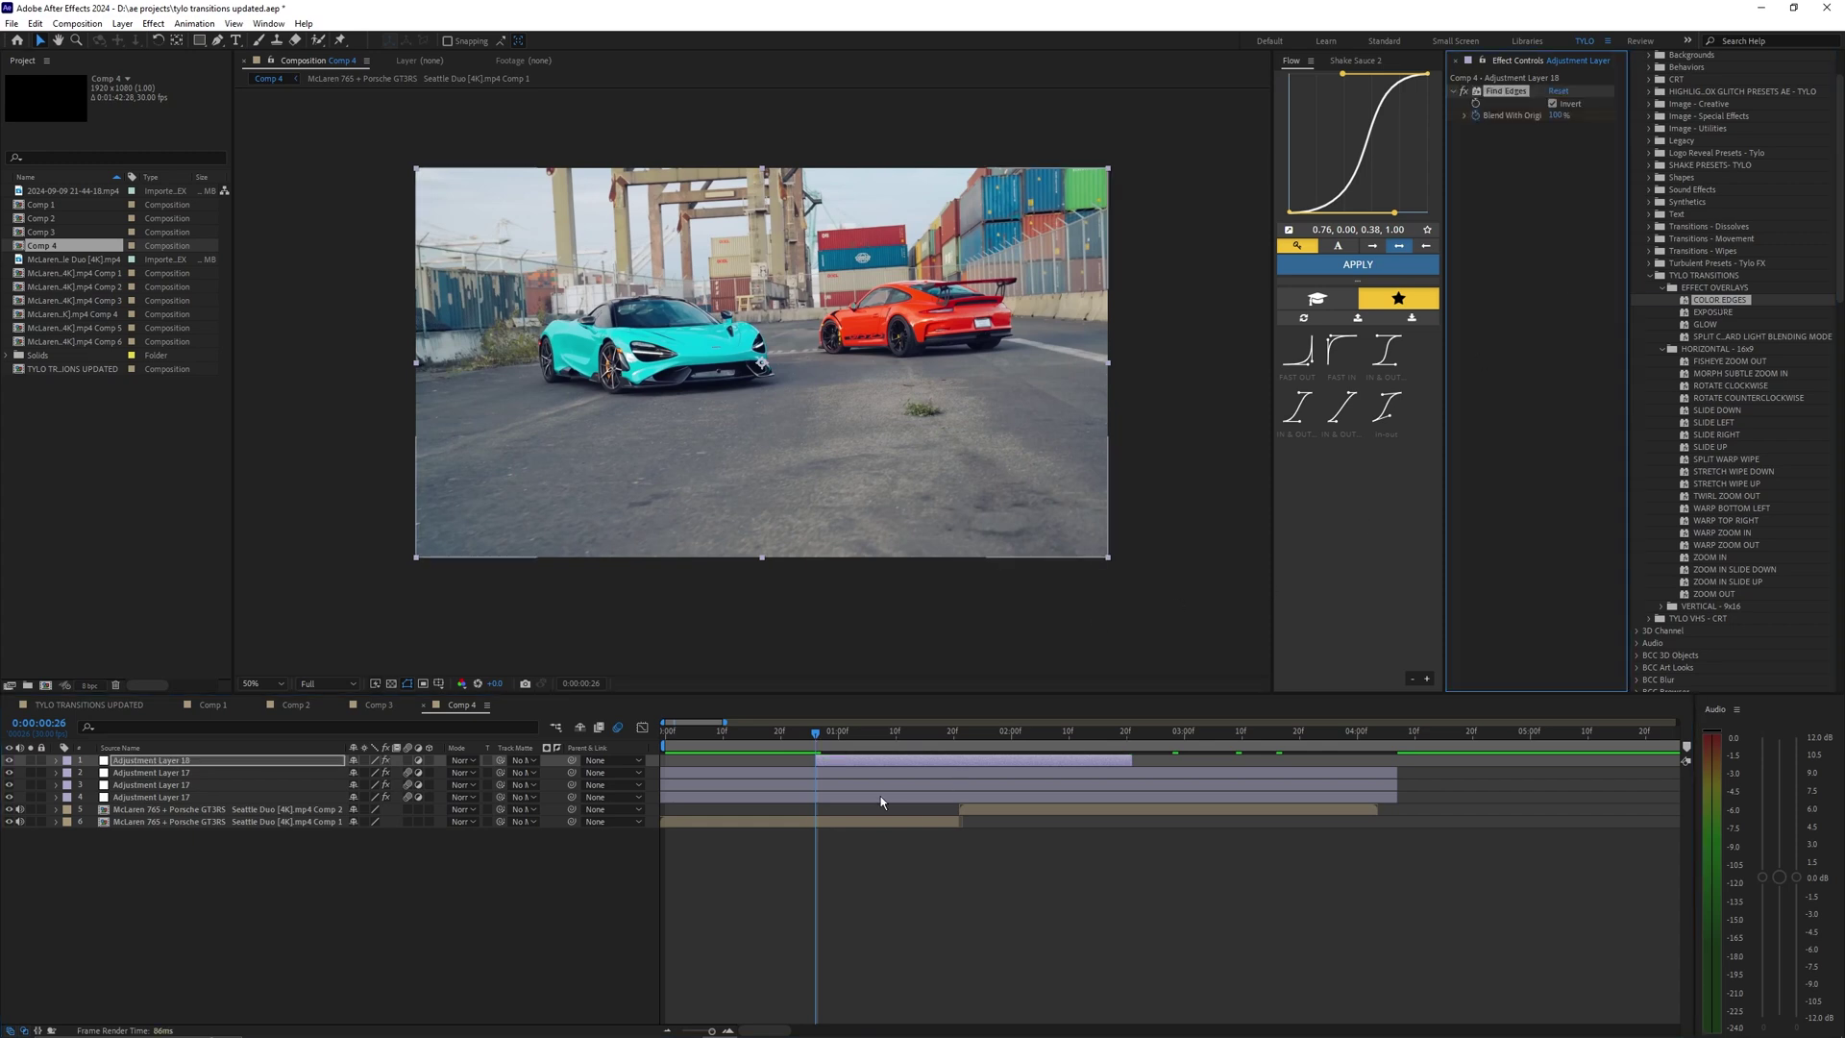
{"action": "key", "text": "u"}
{"action": "left_click", "coordinate": [949, 733]}
{"action": "left_click", "coordinate": [950, 784]}
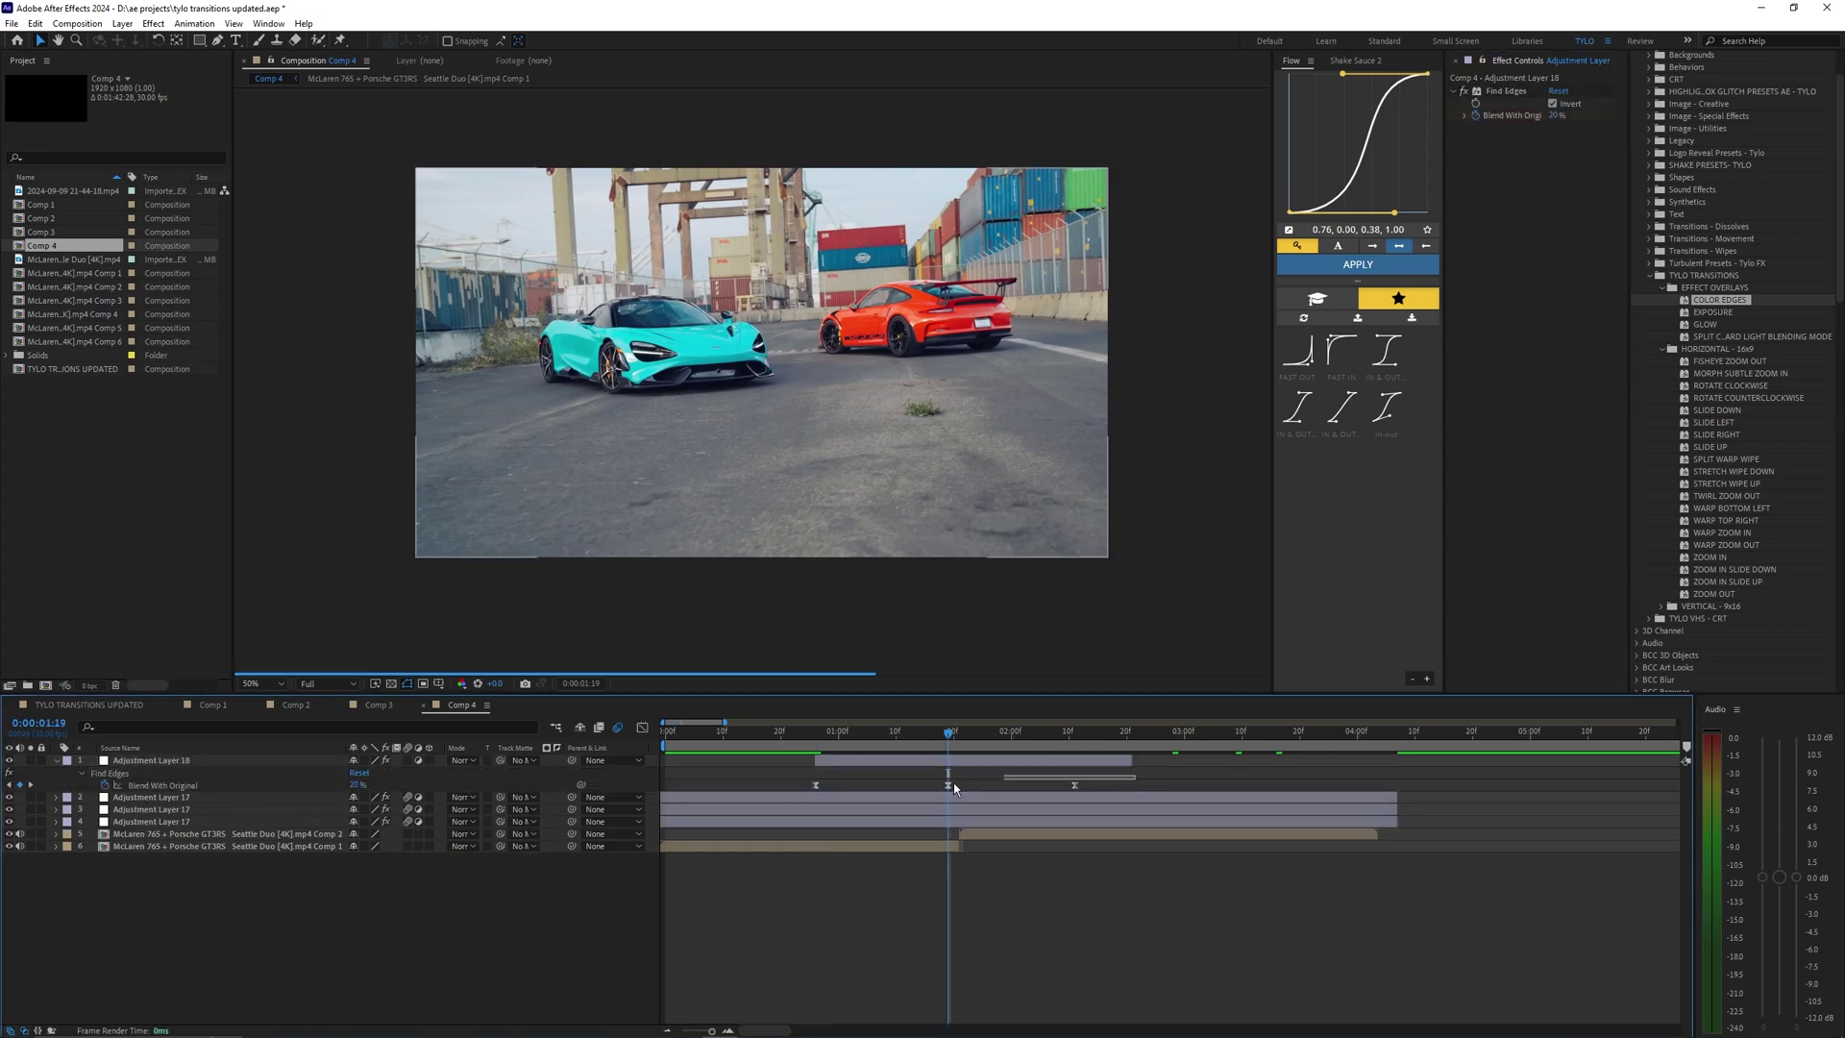
{"action": "key", "text": "="}
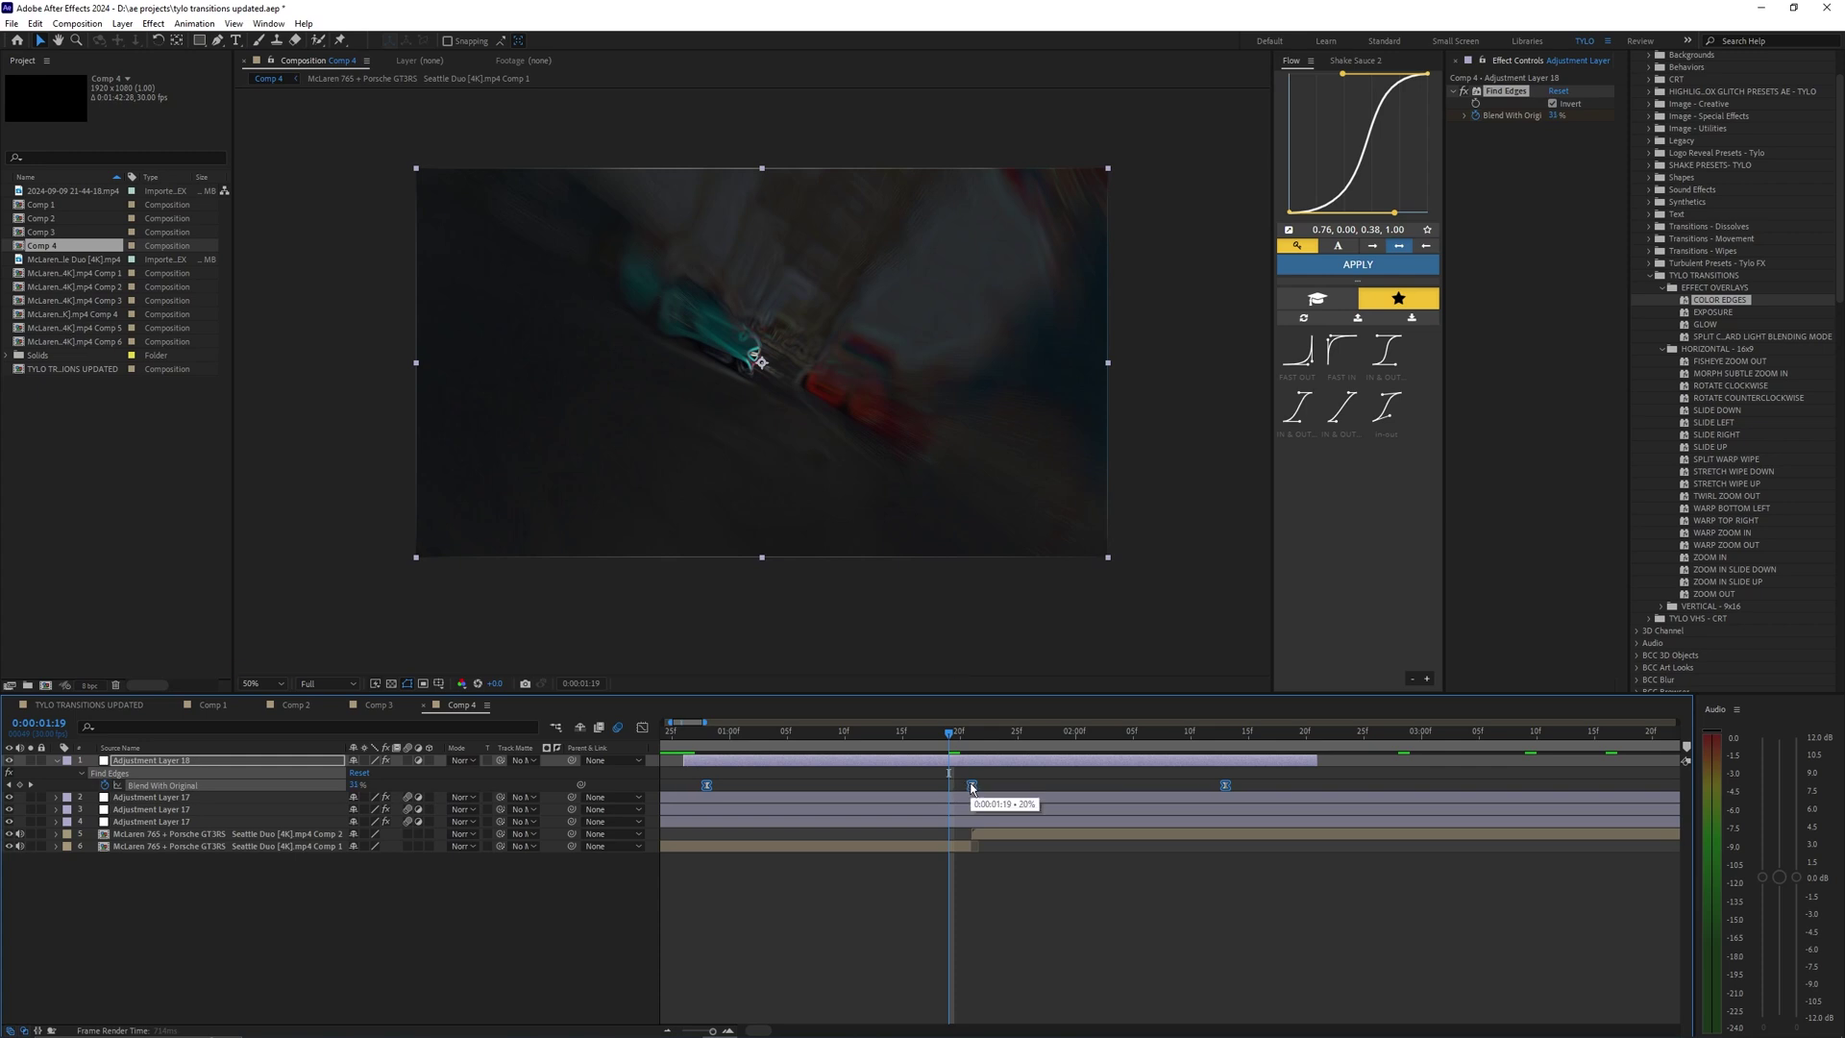
{"action": "left_click", "coordinate": [967, 733]}
{"action": "key", "text": "minus"}
{"action": "key", "text": "minus"}
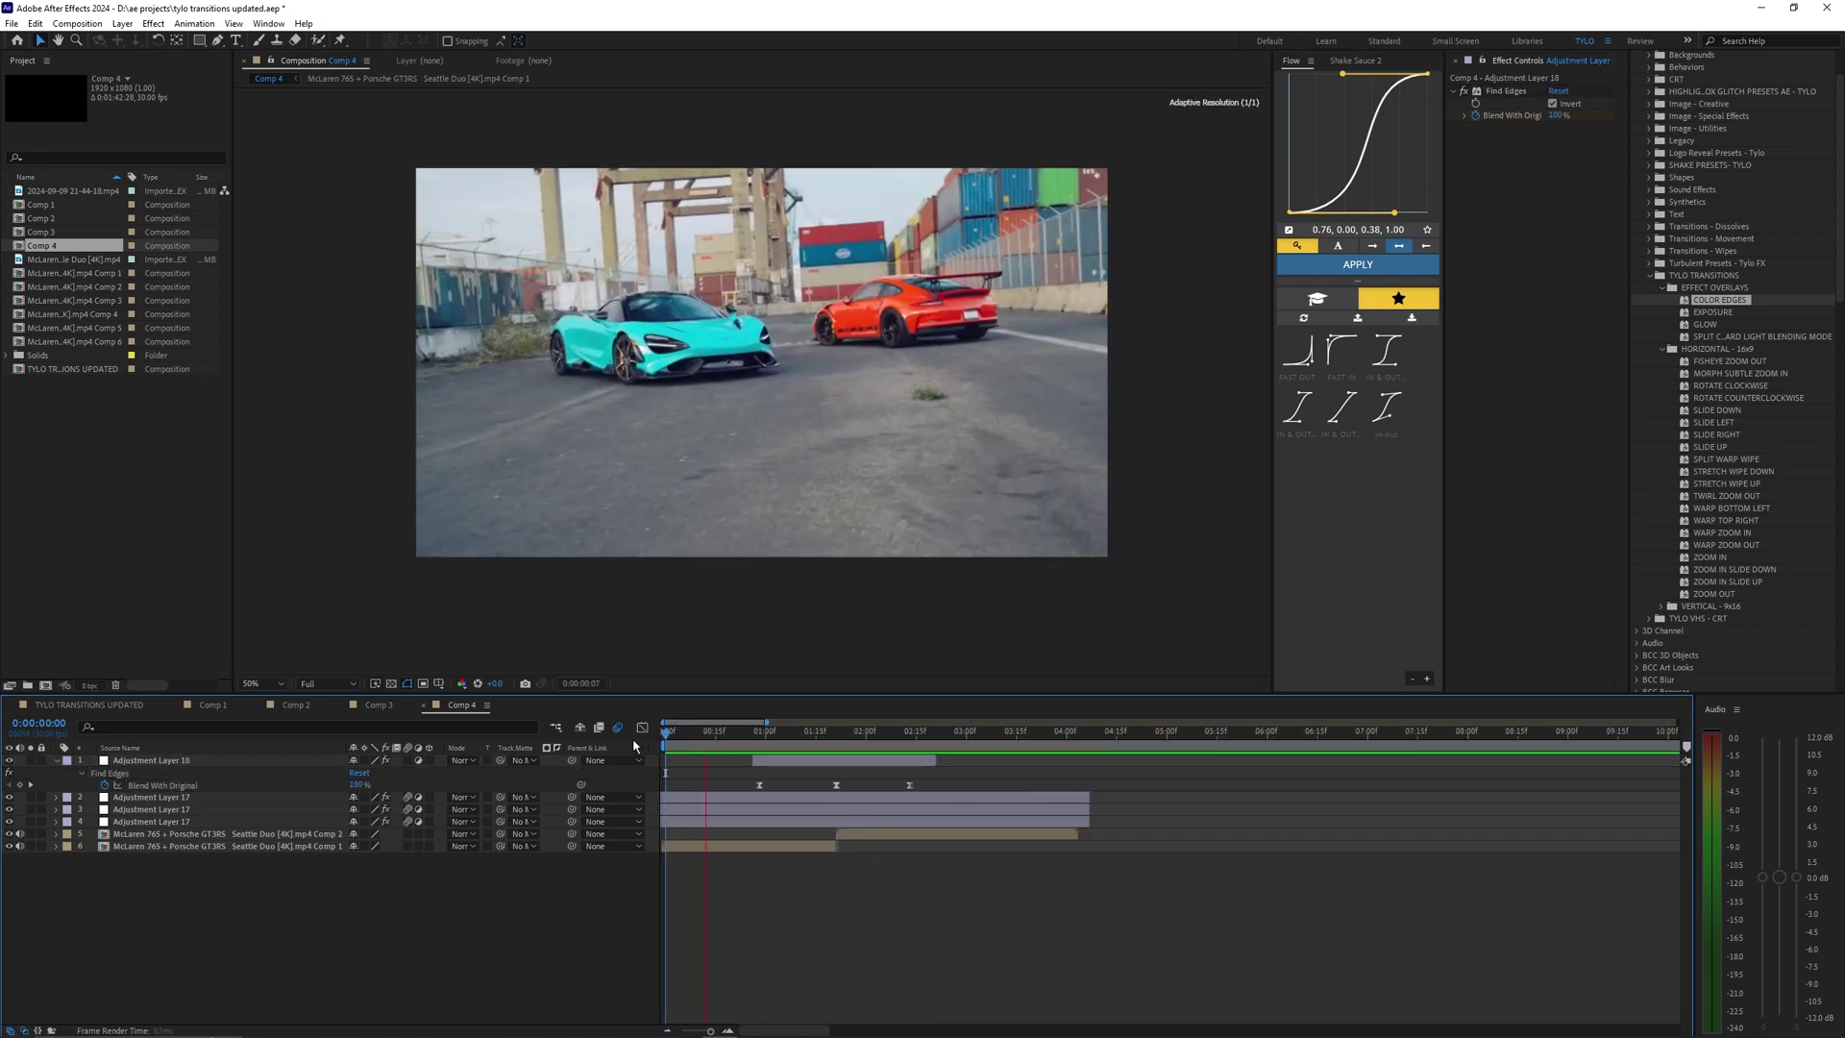
Preview the COLOR EDGES overlay by playing and scrubbing through the transition in Comp 4.
{"action": "left_click", "coordinate": [780, 734]}
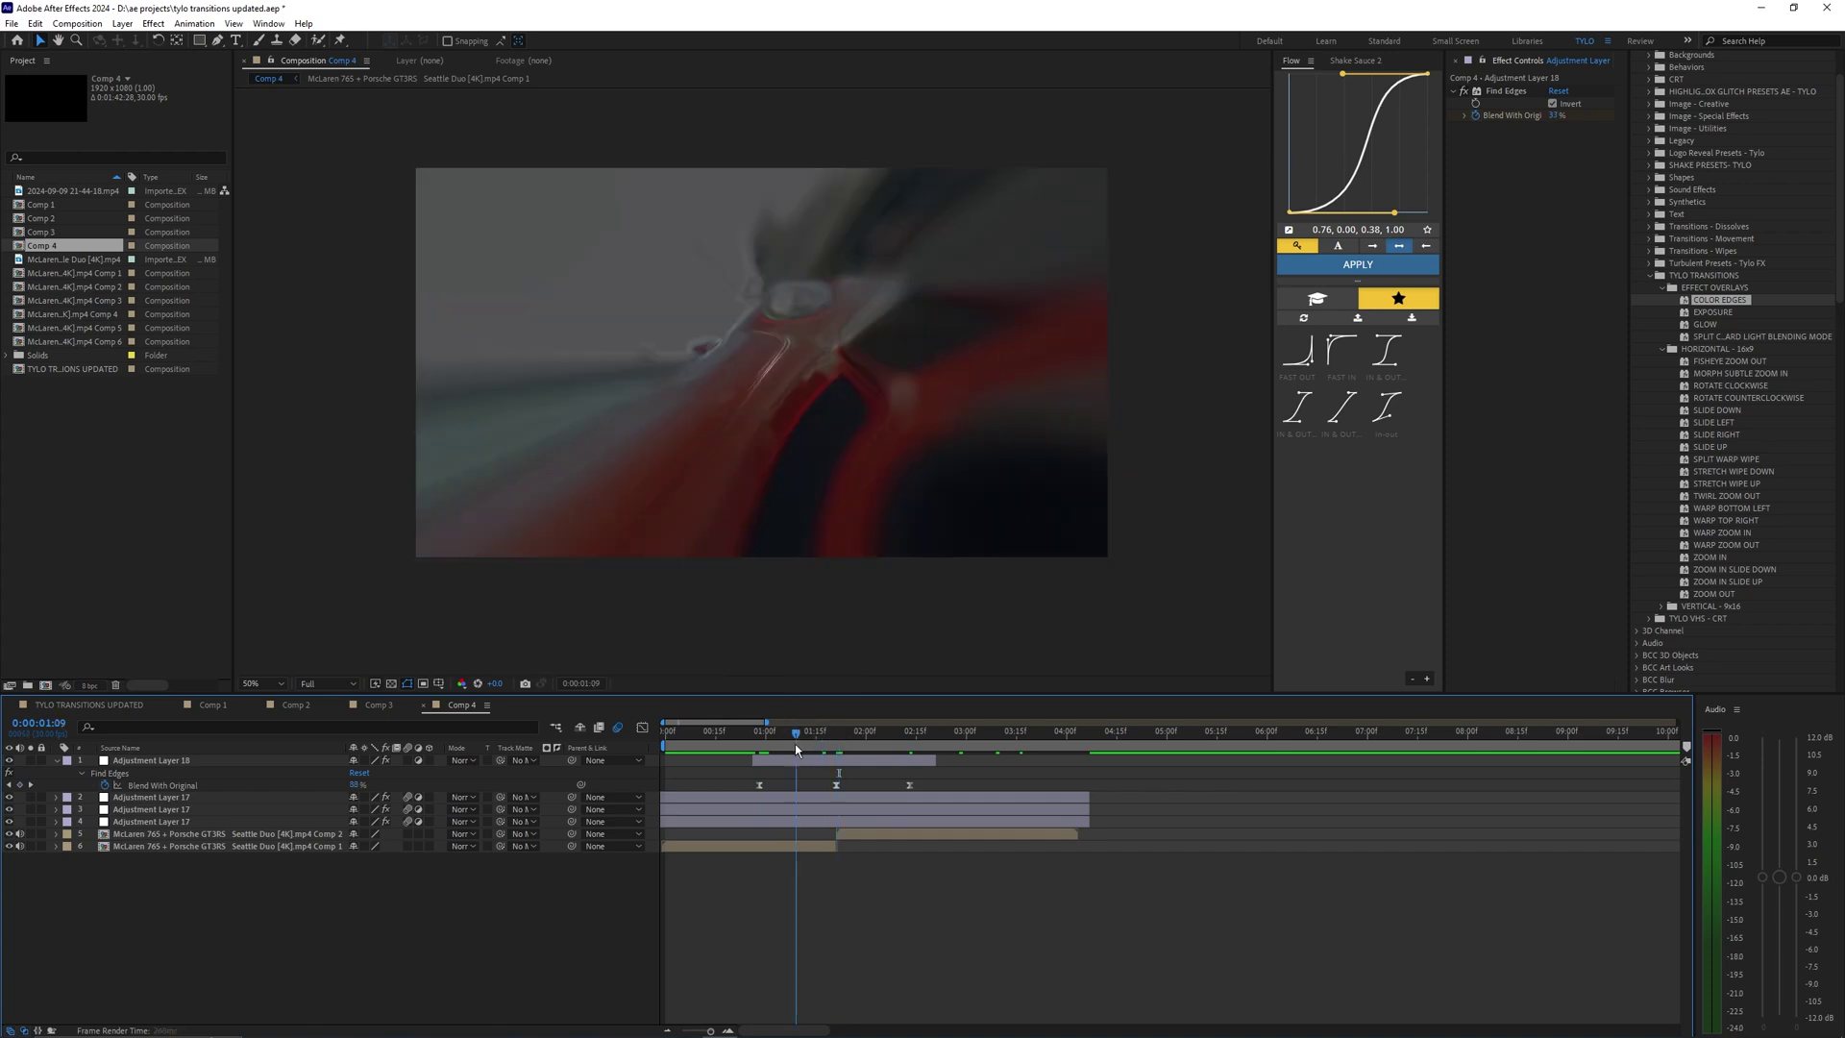
{"action": "left_click_drag", "start_coordinate": [794, 743], "coordinate": [766, 744]}
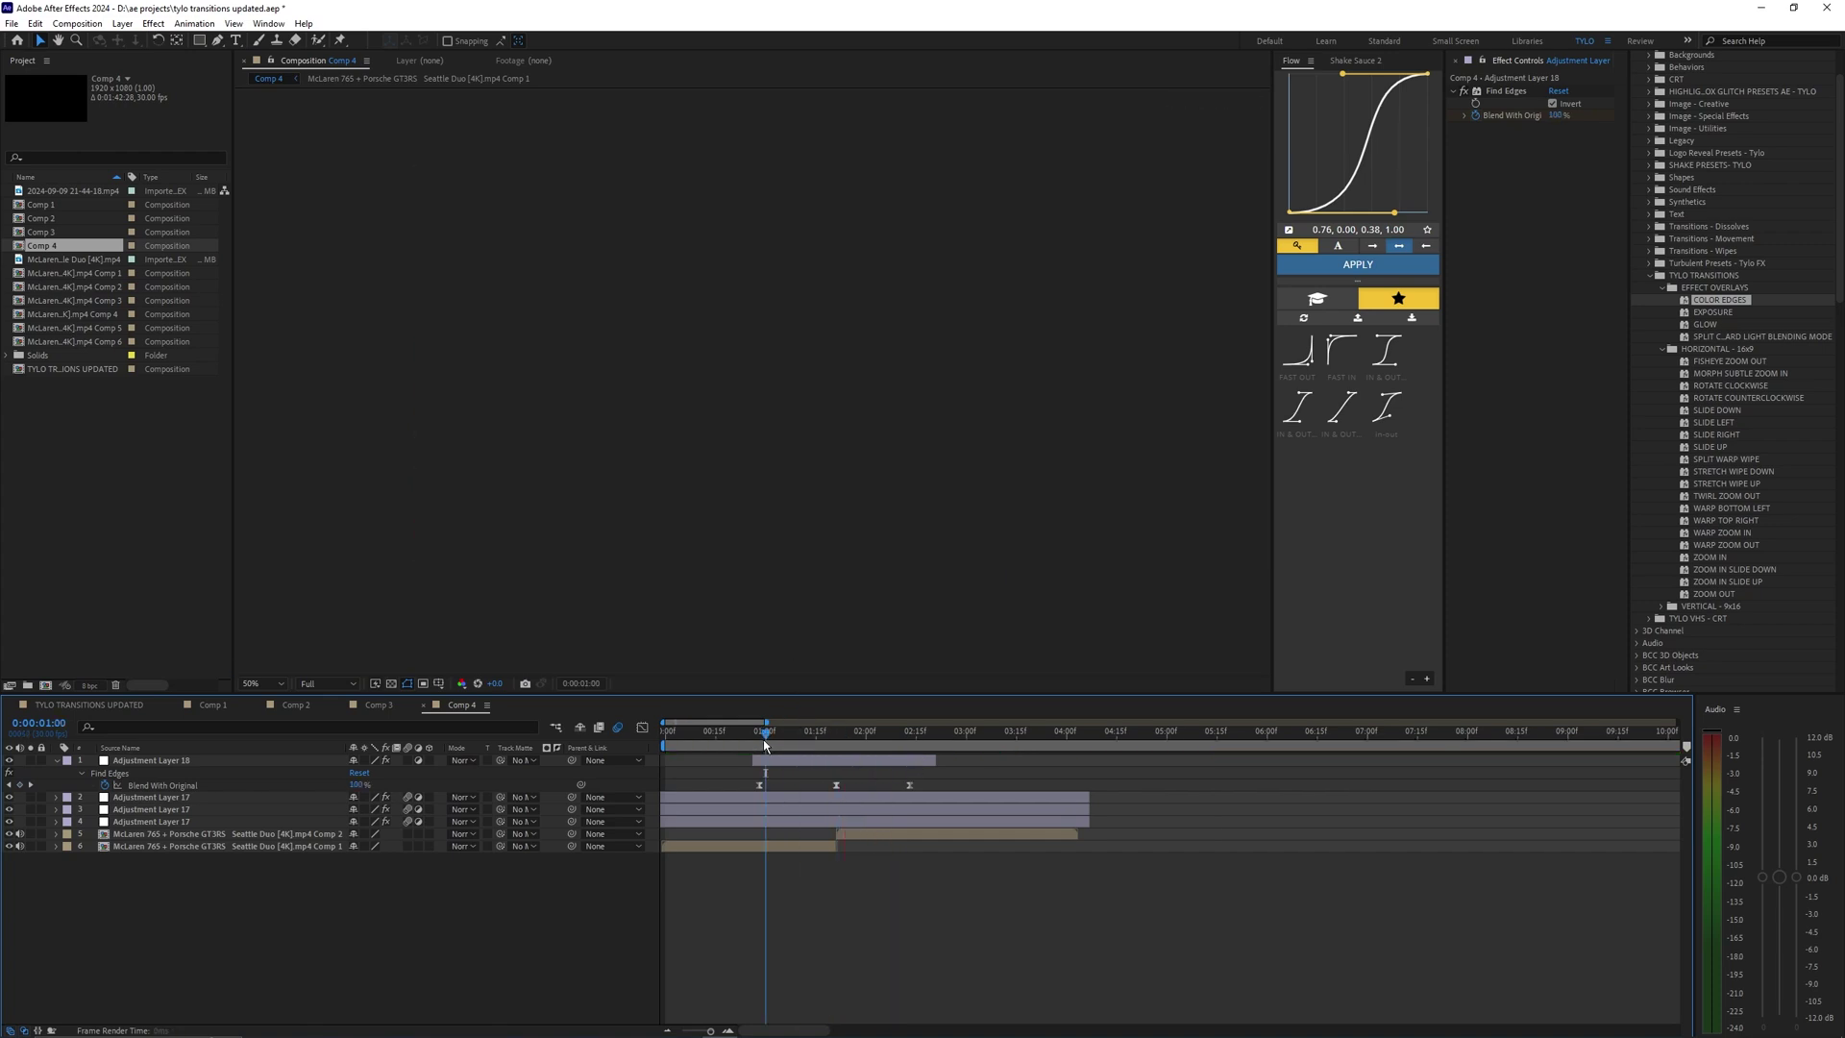
{"action": "left_click_drag", "start_coordinate": [797, 745], "coordinate": [836, 744]}
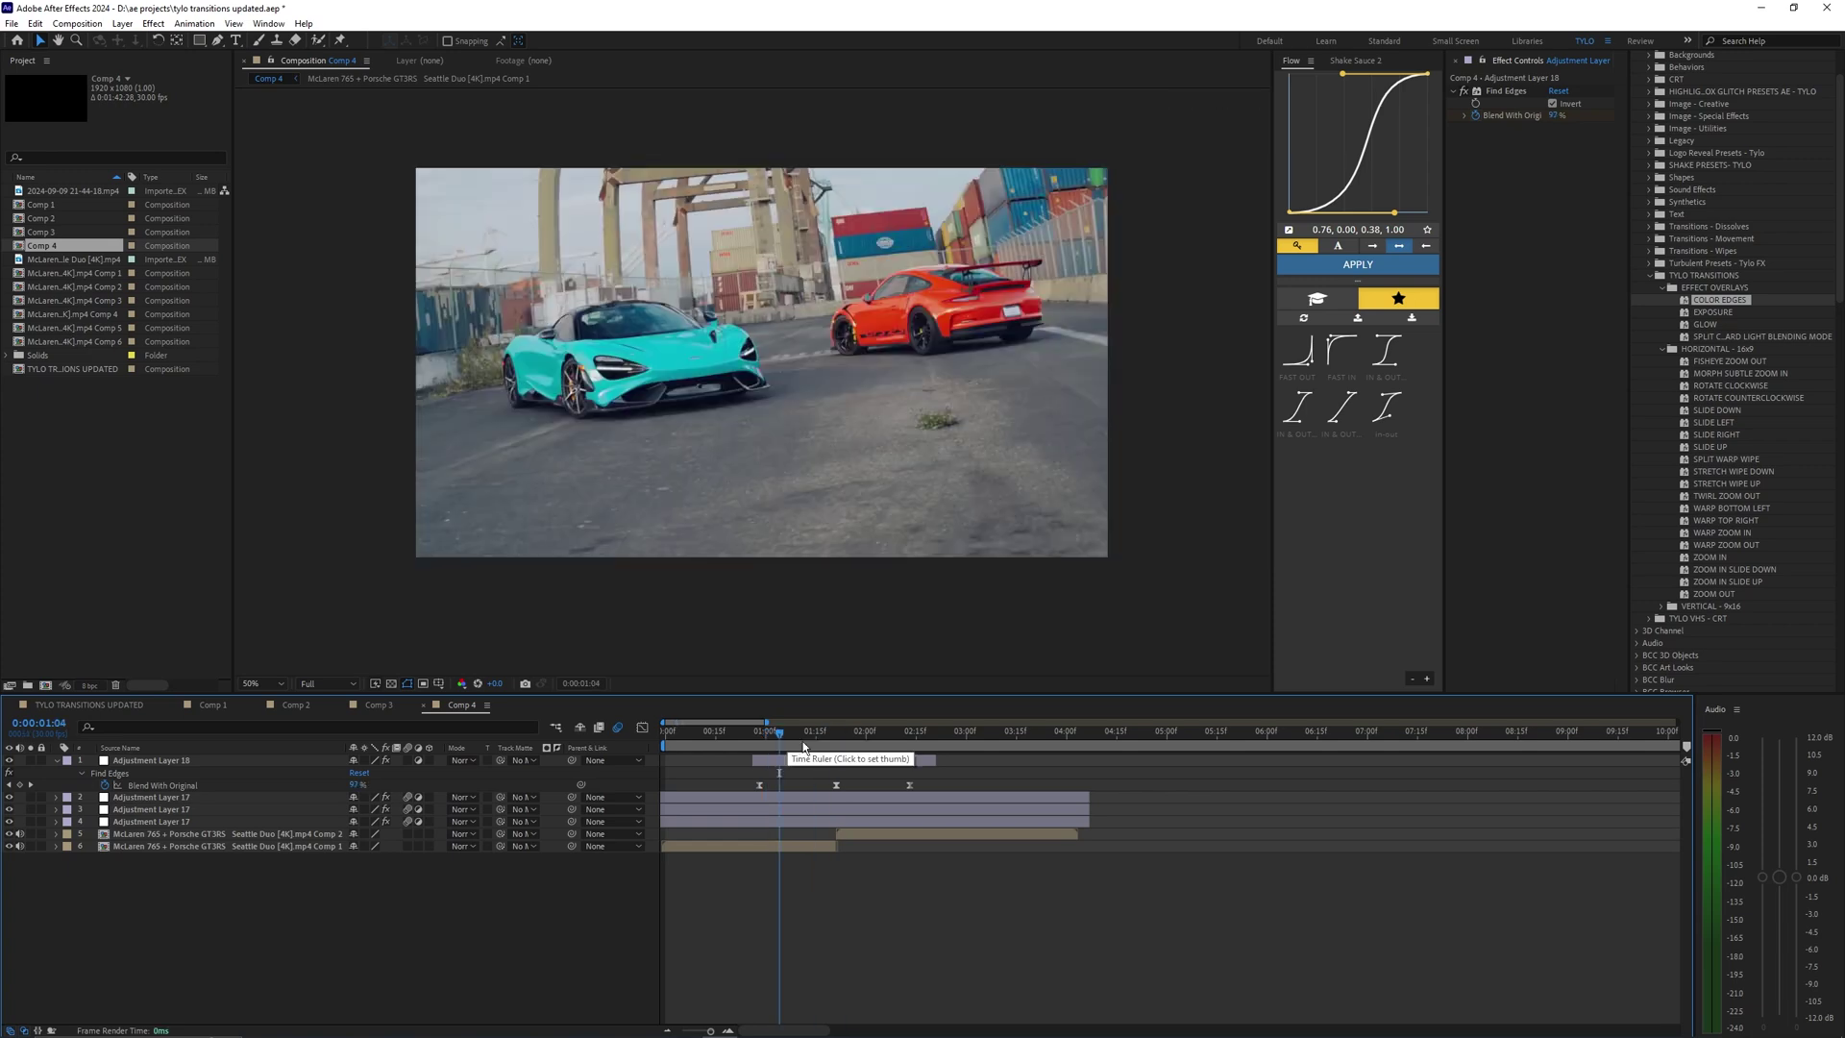
{"action": "key", "text": "space"}
{"action": "key", "text": "space"}
Replace the Find Edges effect with the EXPOSURE preset, align its Brightness keyframes with the cut, and preview the transition.
{"action": "left_click_drag", "start_coordinate": [1712, 312], "coordinate": [1526, 289]}
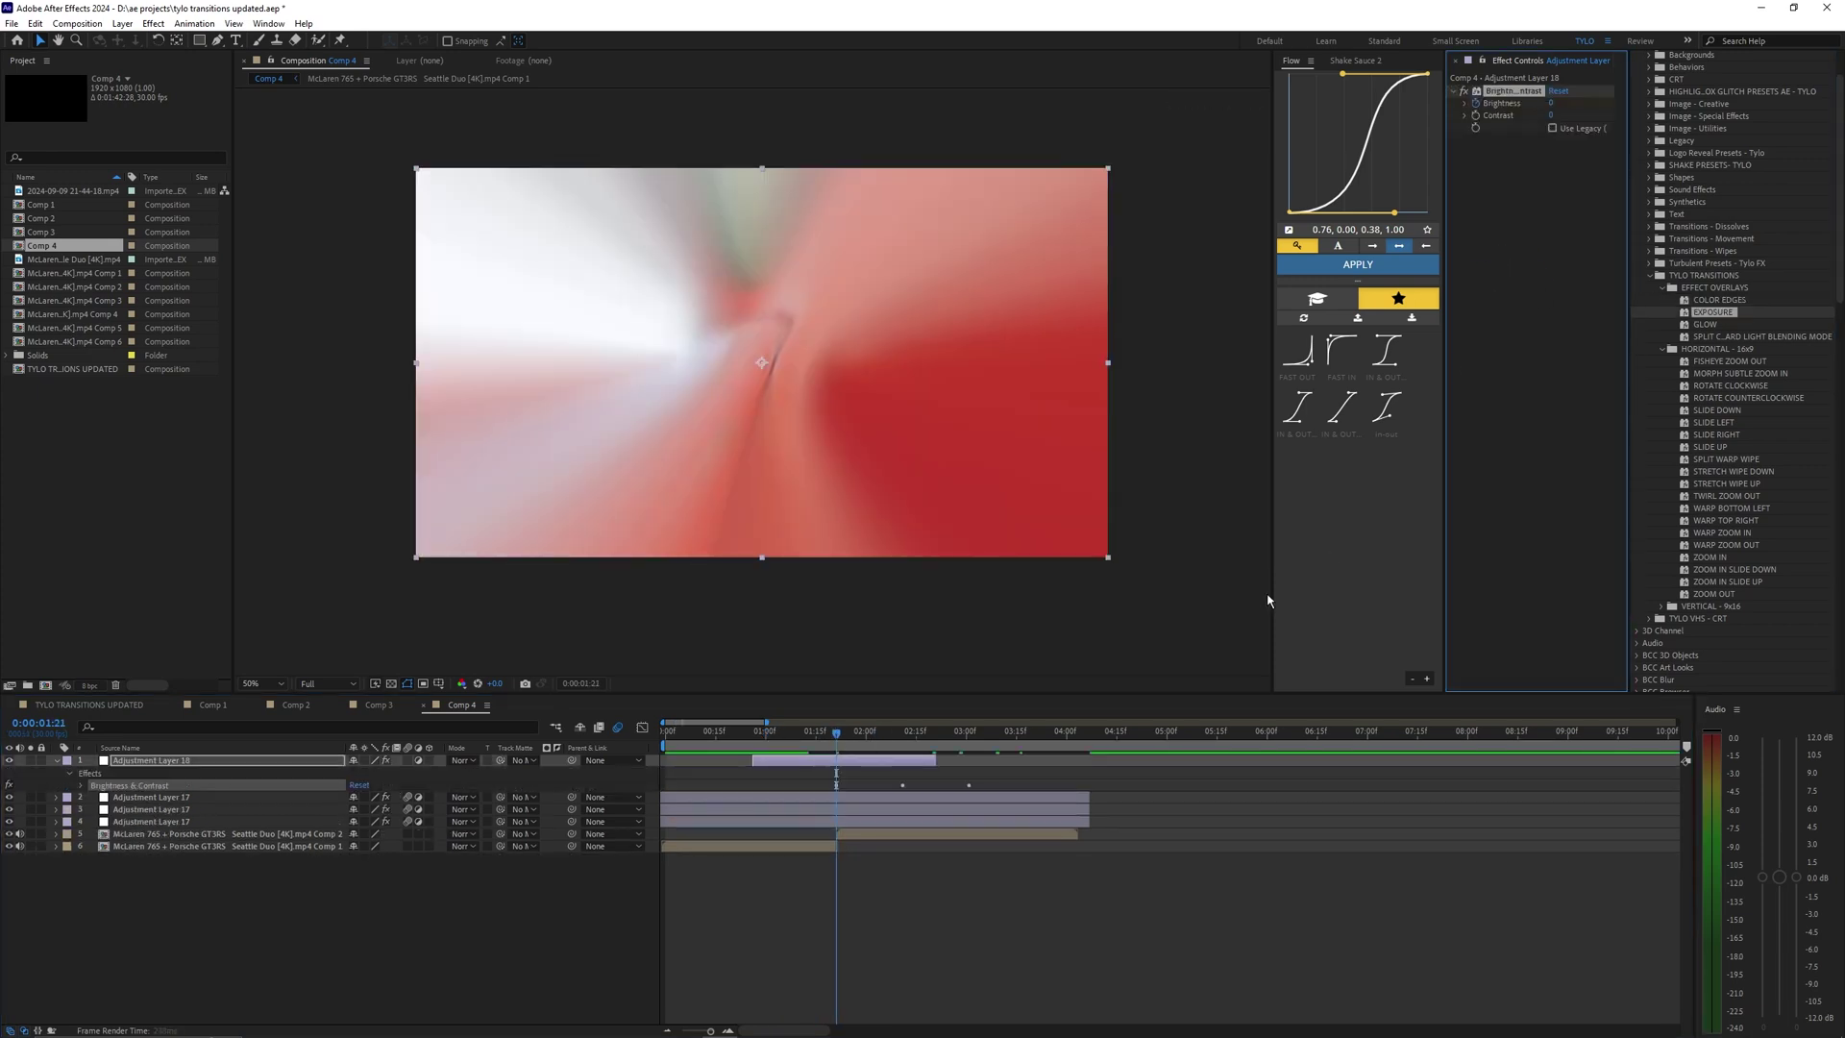
{"action": "left_click", "coordinate": [735, 731]}
{"action": "left_click", "coordinate": [767, 732]}
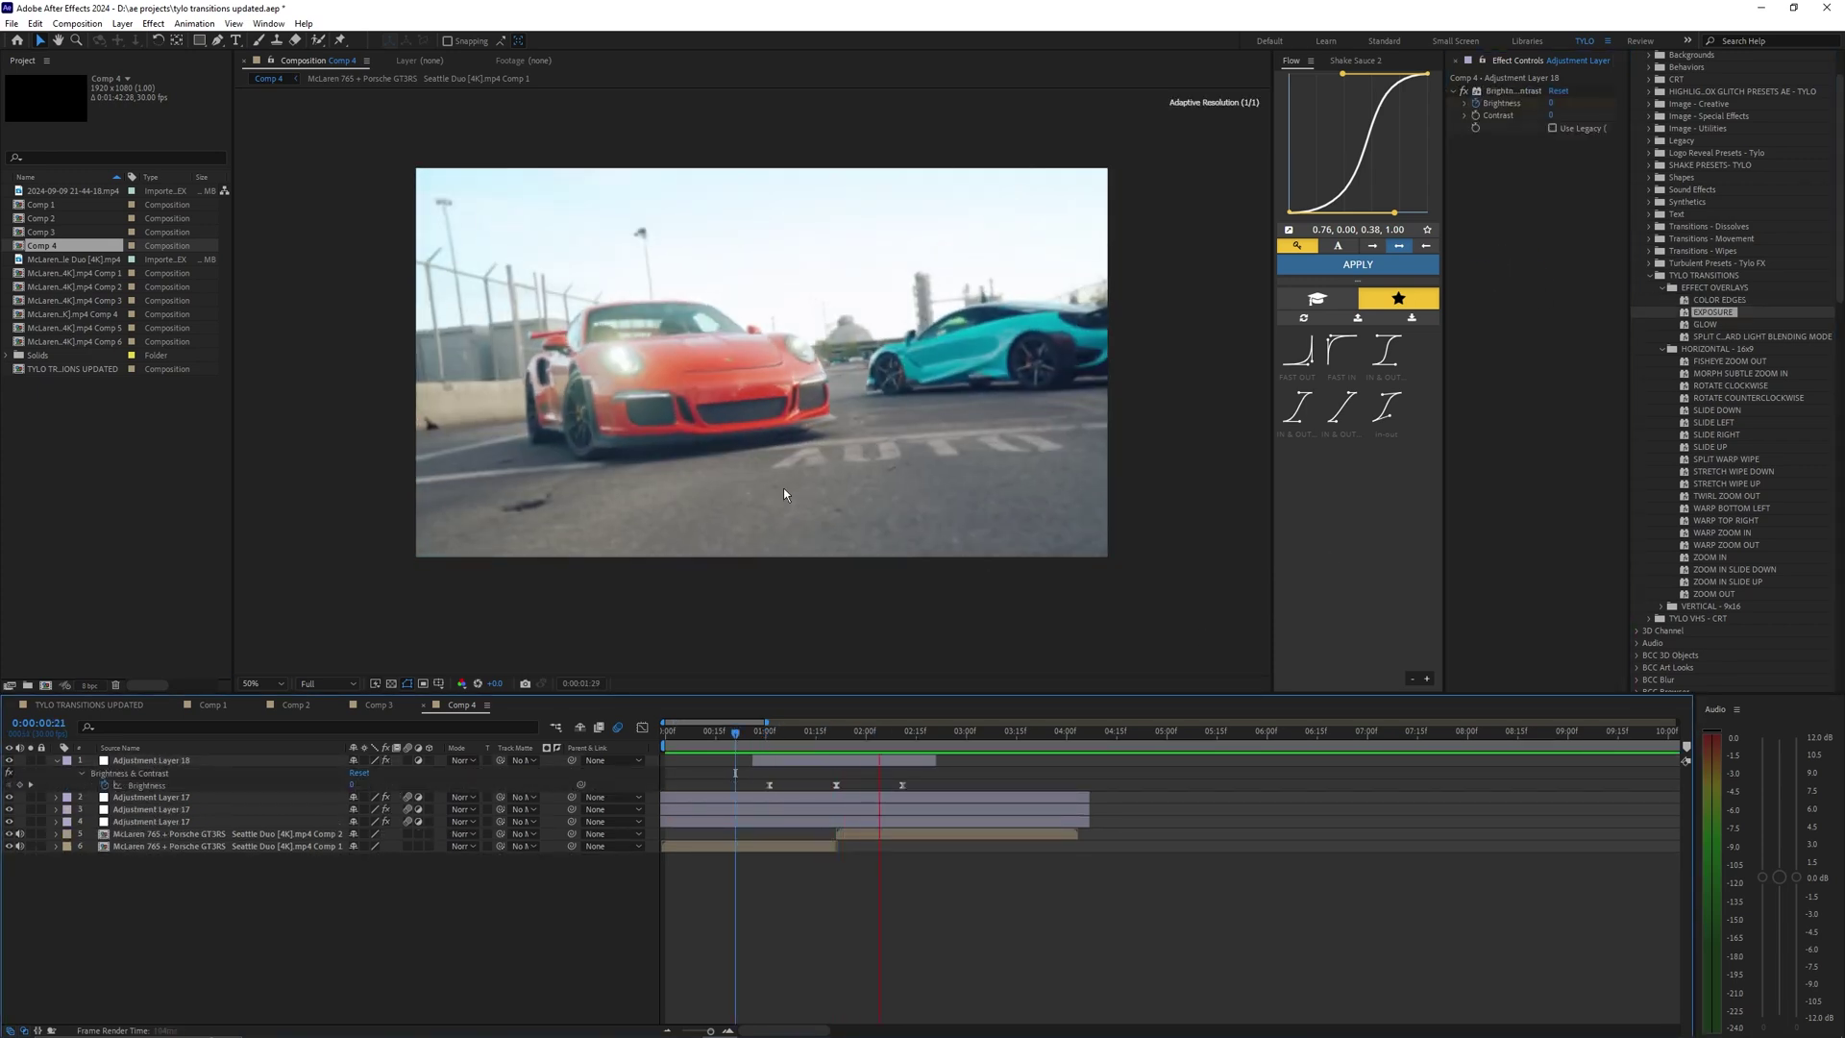
{"action": "left_click_drag", "start_coordinate": [770, 736], "coordinate": [809, 730]}
{"action": "key", "text": "space"}
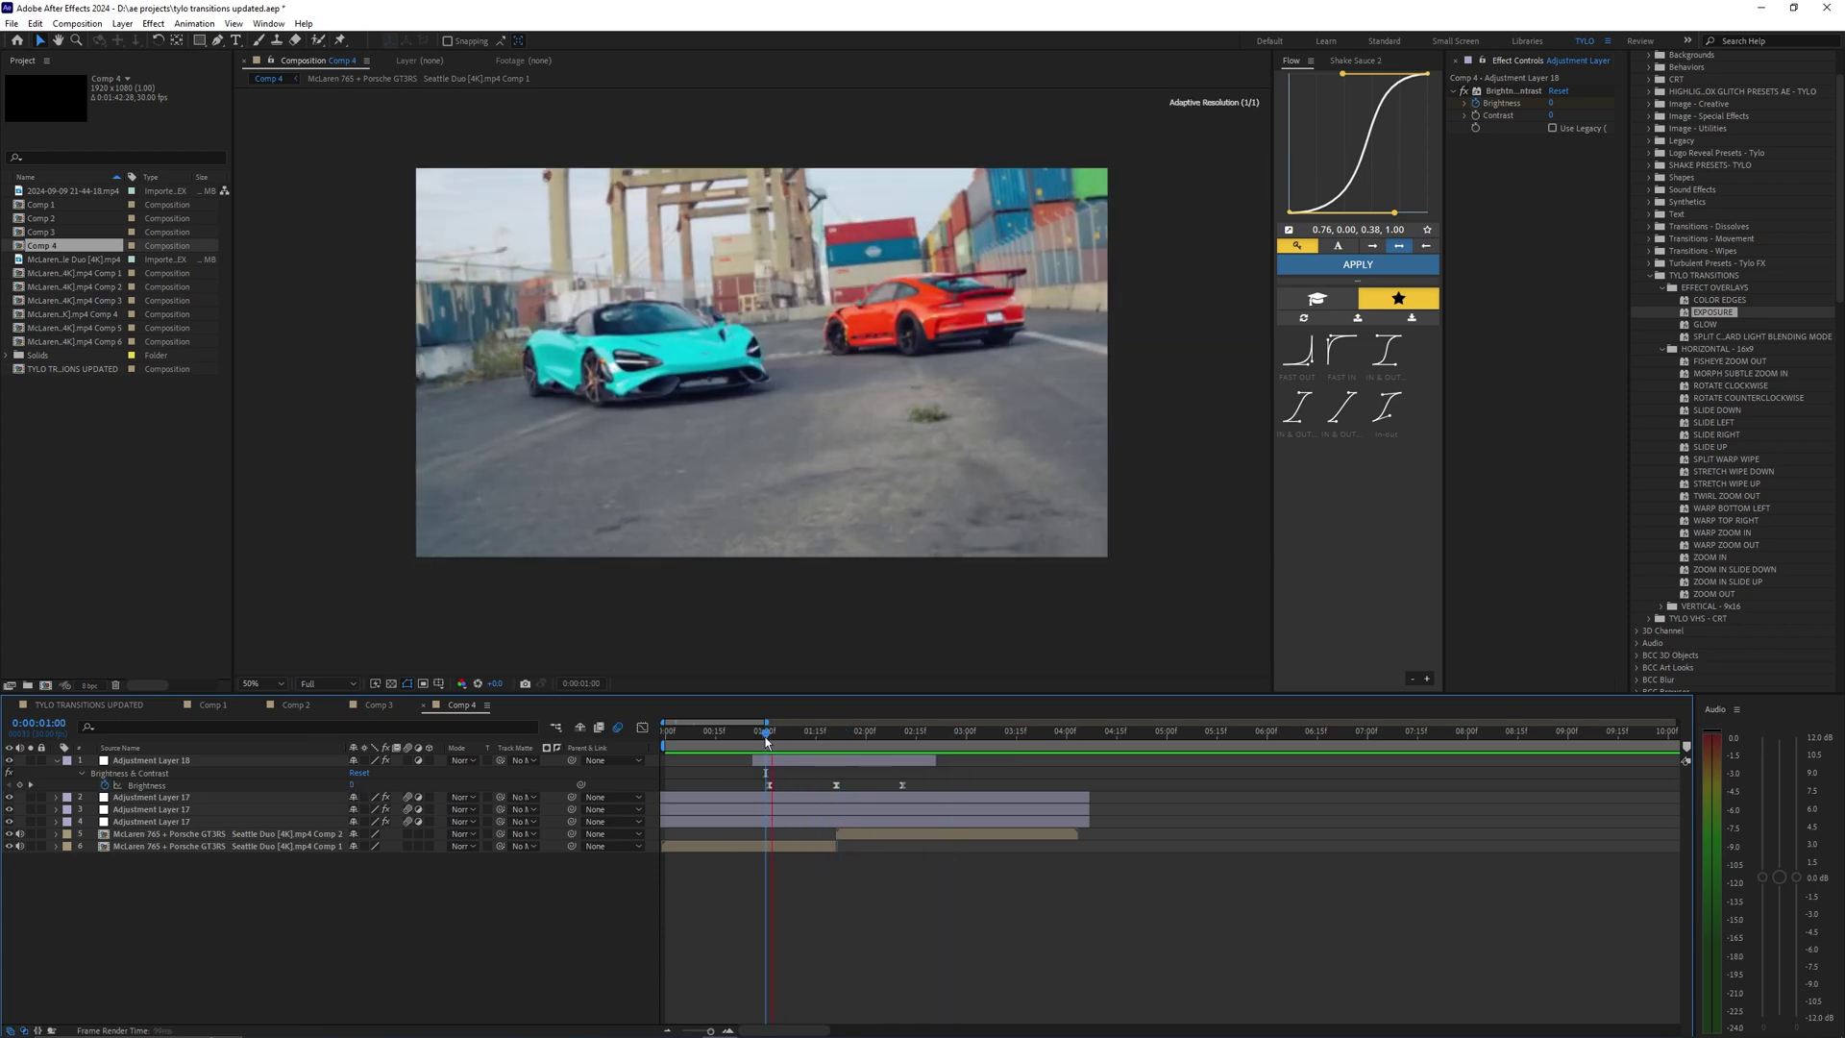
{"action": "left_click", "coordinate": [836, 735]}
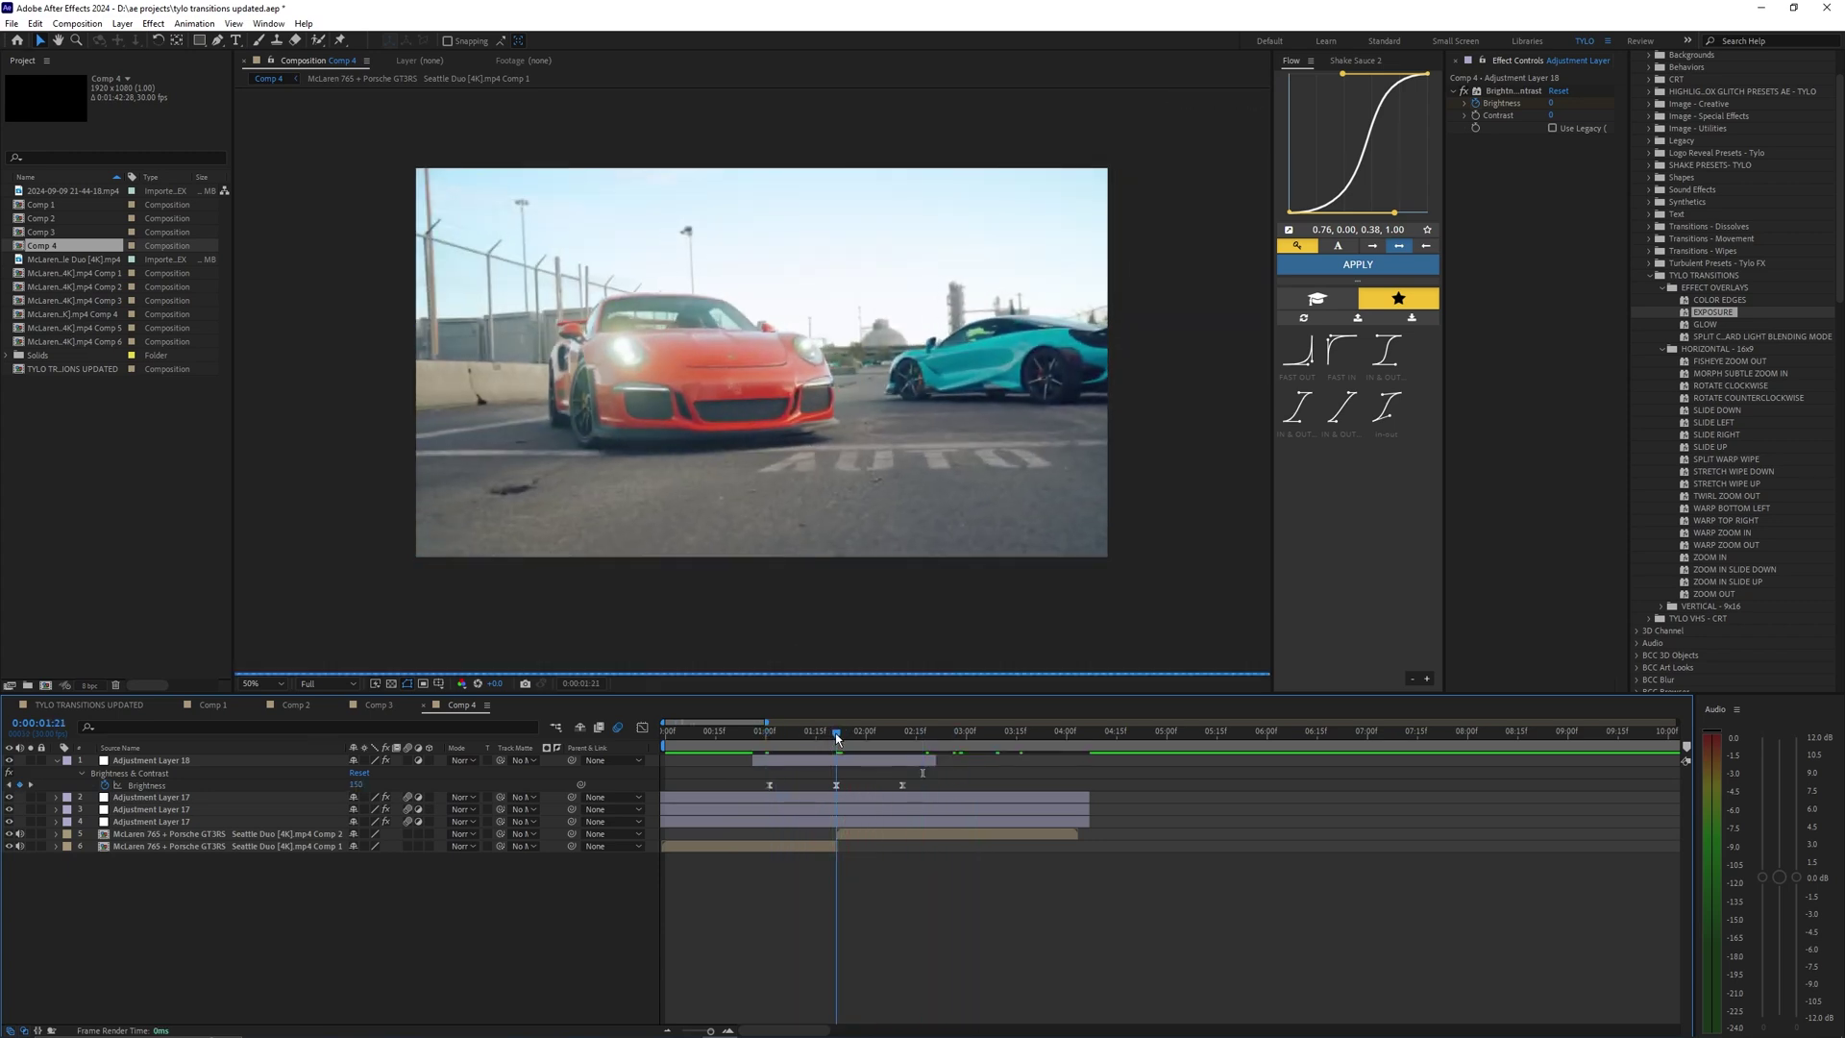
Replace the Brightness & Contrast effect with the GLOW preset and align its middle Glow Intensity keyframe with the cut.
{"action": "left_click", "coordinate": [886, 761]}
{"action": "left_click", "coordinate": [1513, 91]}
{"action": "key", "text": "Delete"}
{"action": "left_click_drag", "start_coordinate": [1702, 325], "coordinate": [1528, 288]}
{"action": "key", "text": "u"}
{"action": "mouse_move", "coordinate": [815, 779]}
{"action": "left_mouse_down"}
{"action": "mouse_move", "coordinate": [1005, 790]}
{"action": "mouse_move", "coordinate": [836, 787]}
{"action": "left_mouse_up"}
{"action": "left_click", "coordinate": [894, 919]}
Preview the GLOW overlay across the clip cut.
{"action": "left_click", "coordinate": [786, 740]}
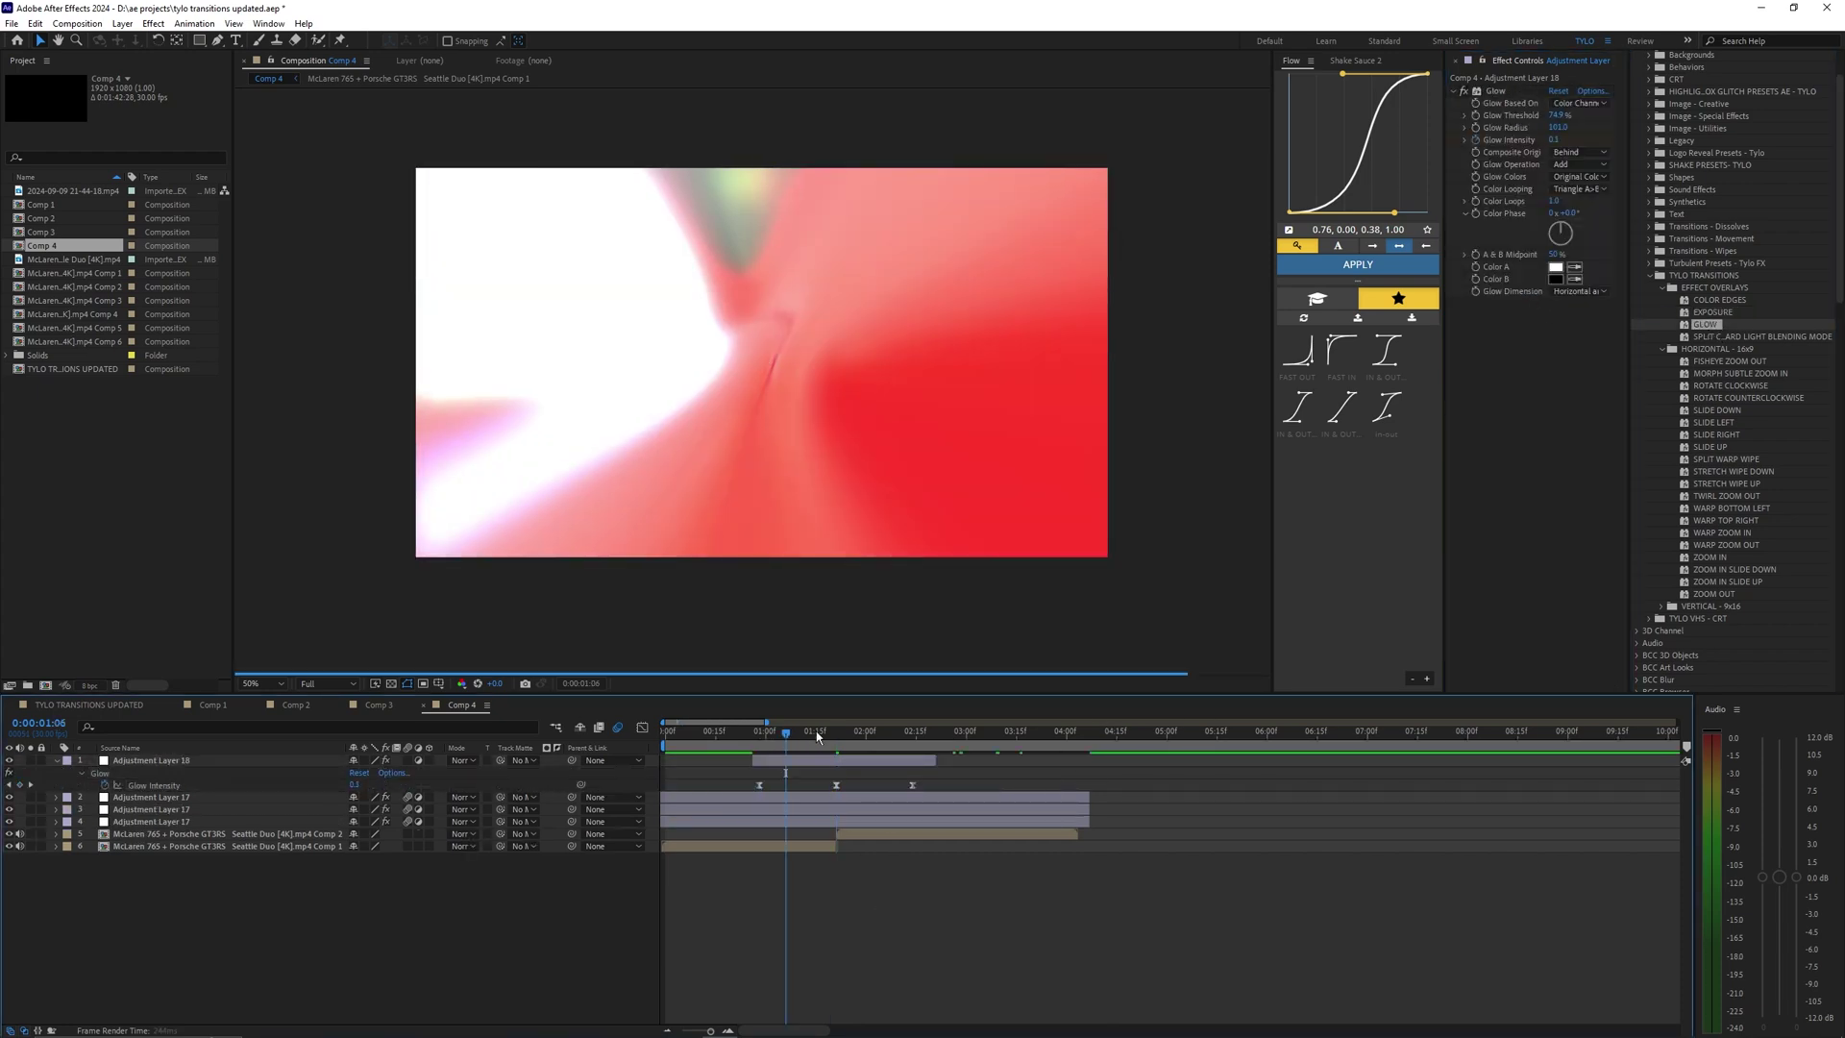
{"action": "key", "text": "space"}
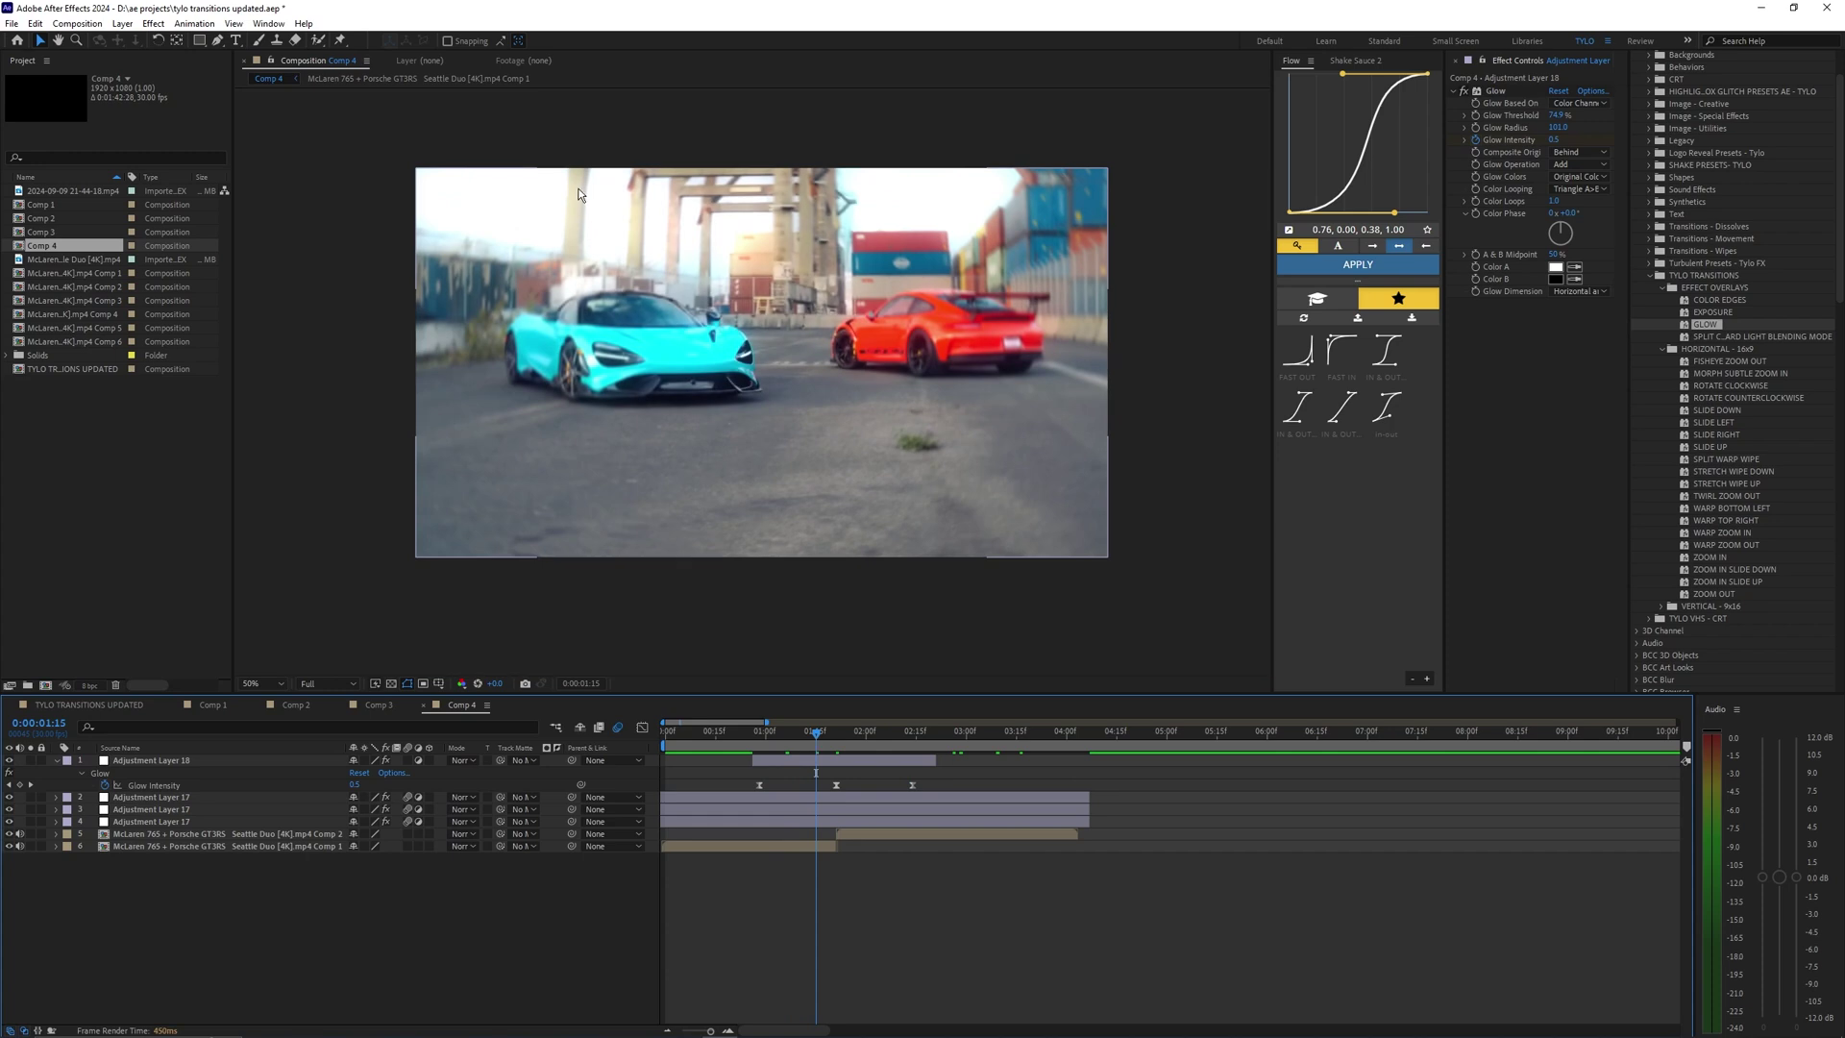
{"action": "left_click", "coordinate": [834, 757]}
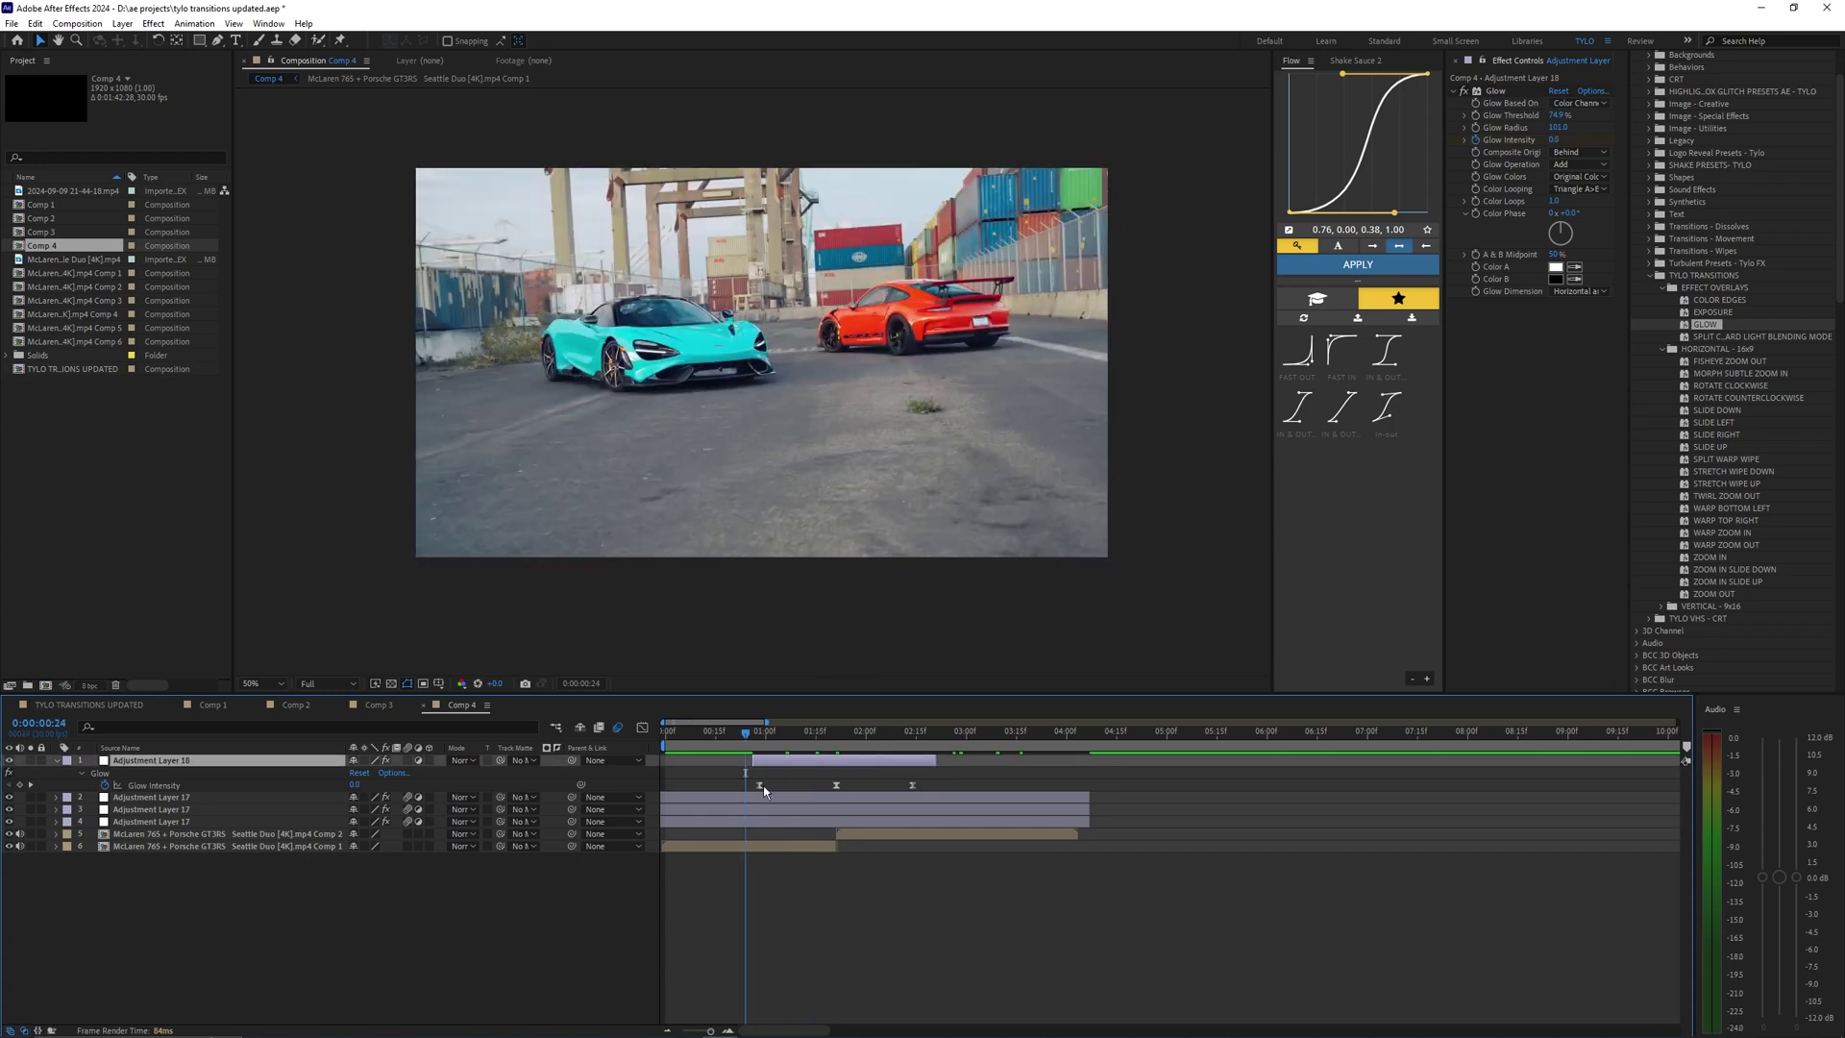
{"action": "left_click", "coordinate": [782, 788]}
{"action": "key", "text": "space"}
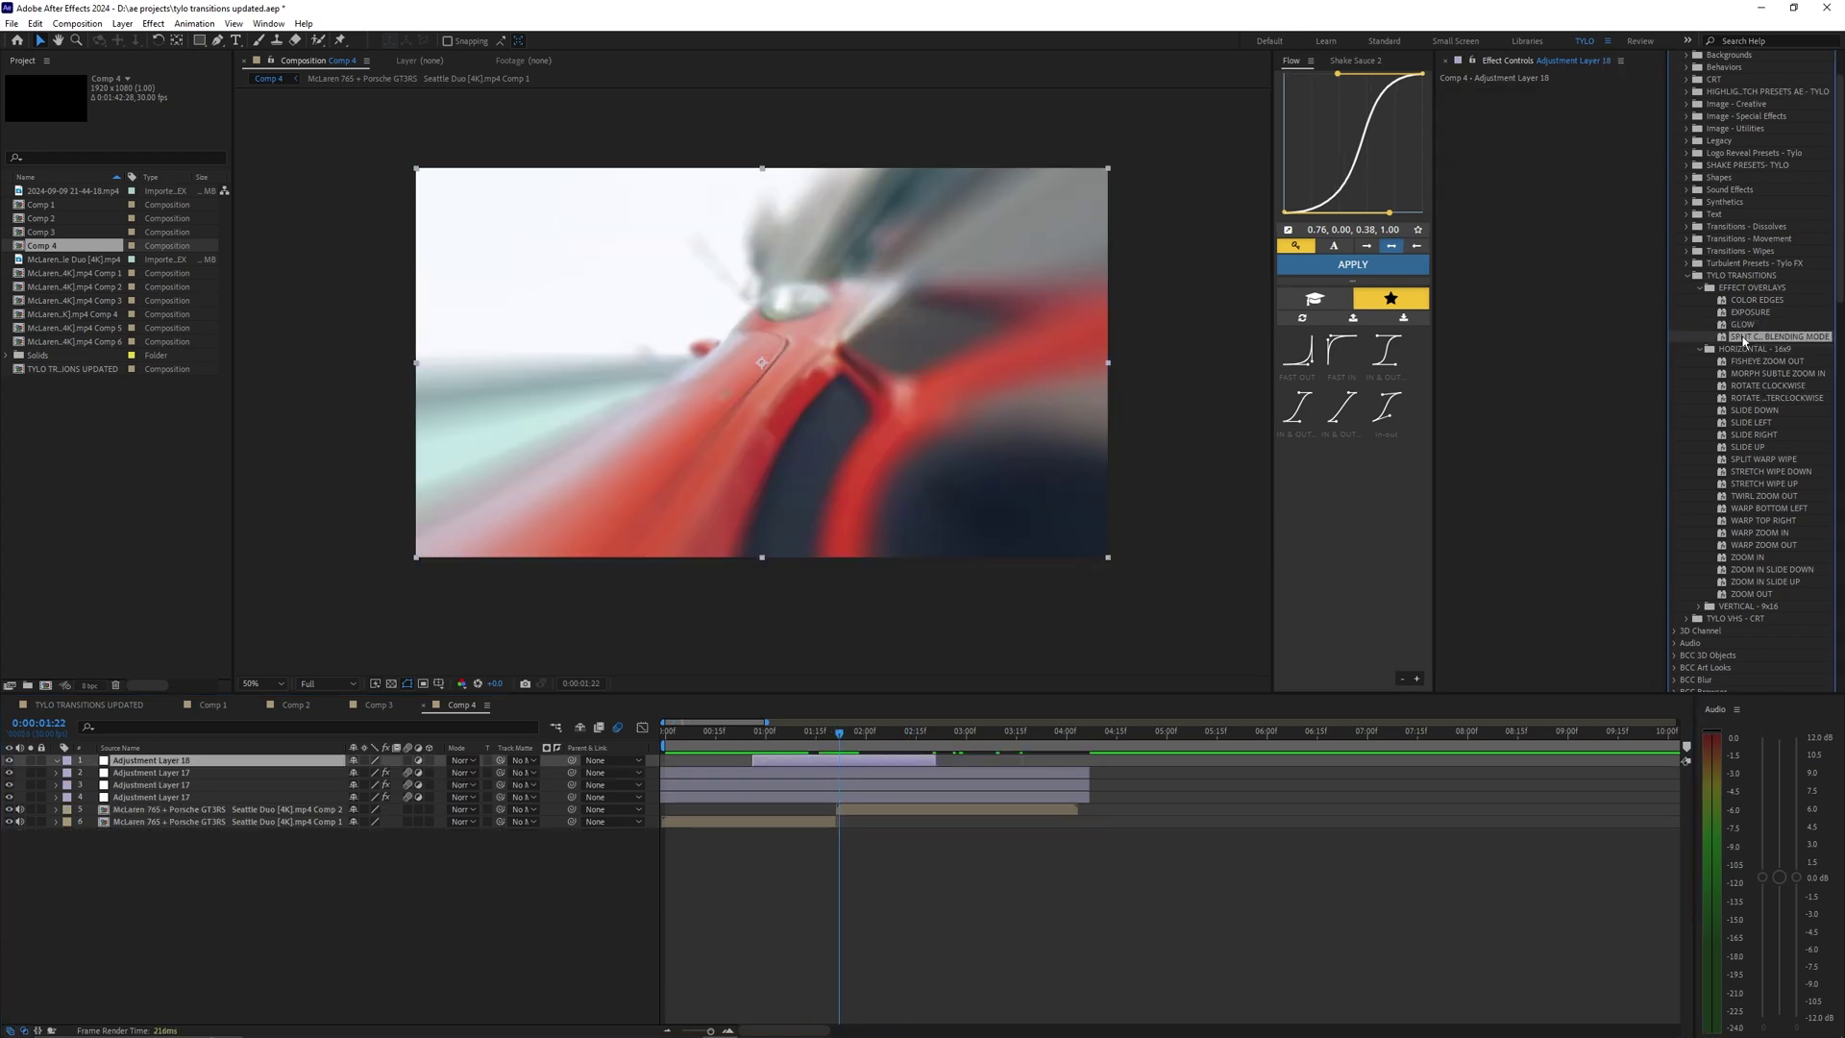
Apply the SPLIT COLORS preset to the top adjustment layer, align its middle Relief keyframe with 0:00:01:22 at the cut, and preview.
{"action": "left_click_drag", "start_coordinate": [1744, 338], "coordinate": [1514, 308]}
{"action": "left_click", "coordinate": [1783, 339]}
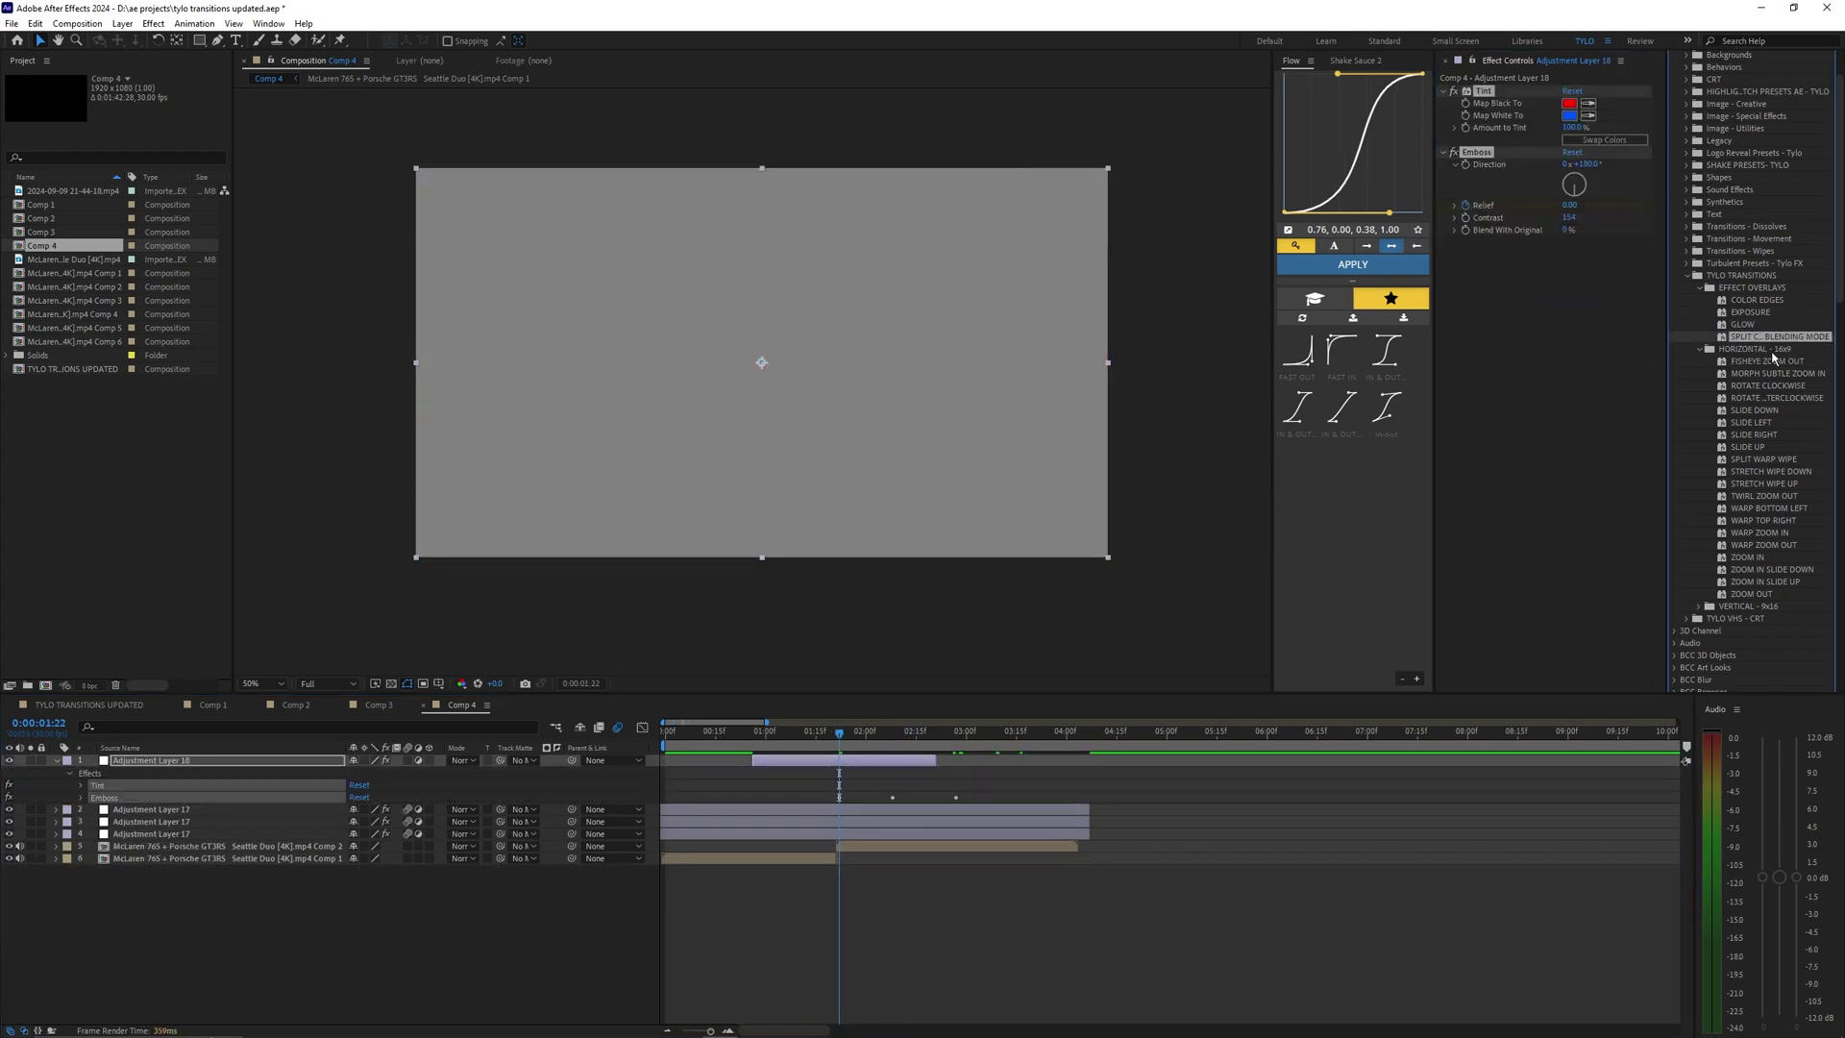
{"action": "left_click_drag", "start_coordinate": [1668, 341], "coordinate": [1508, 347]}
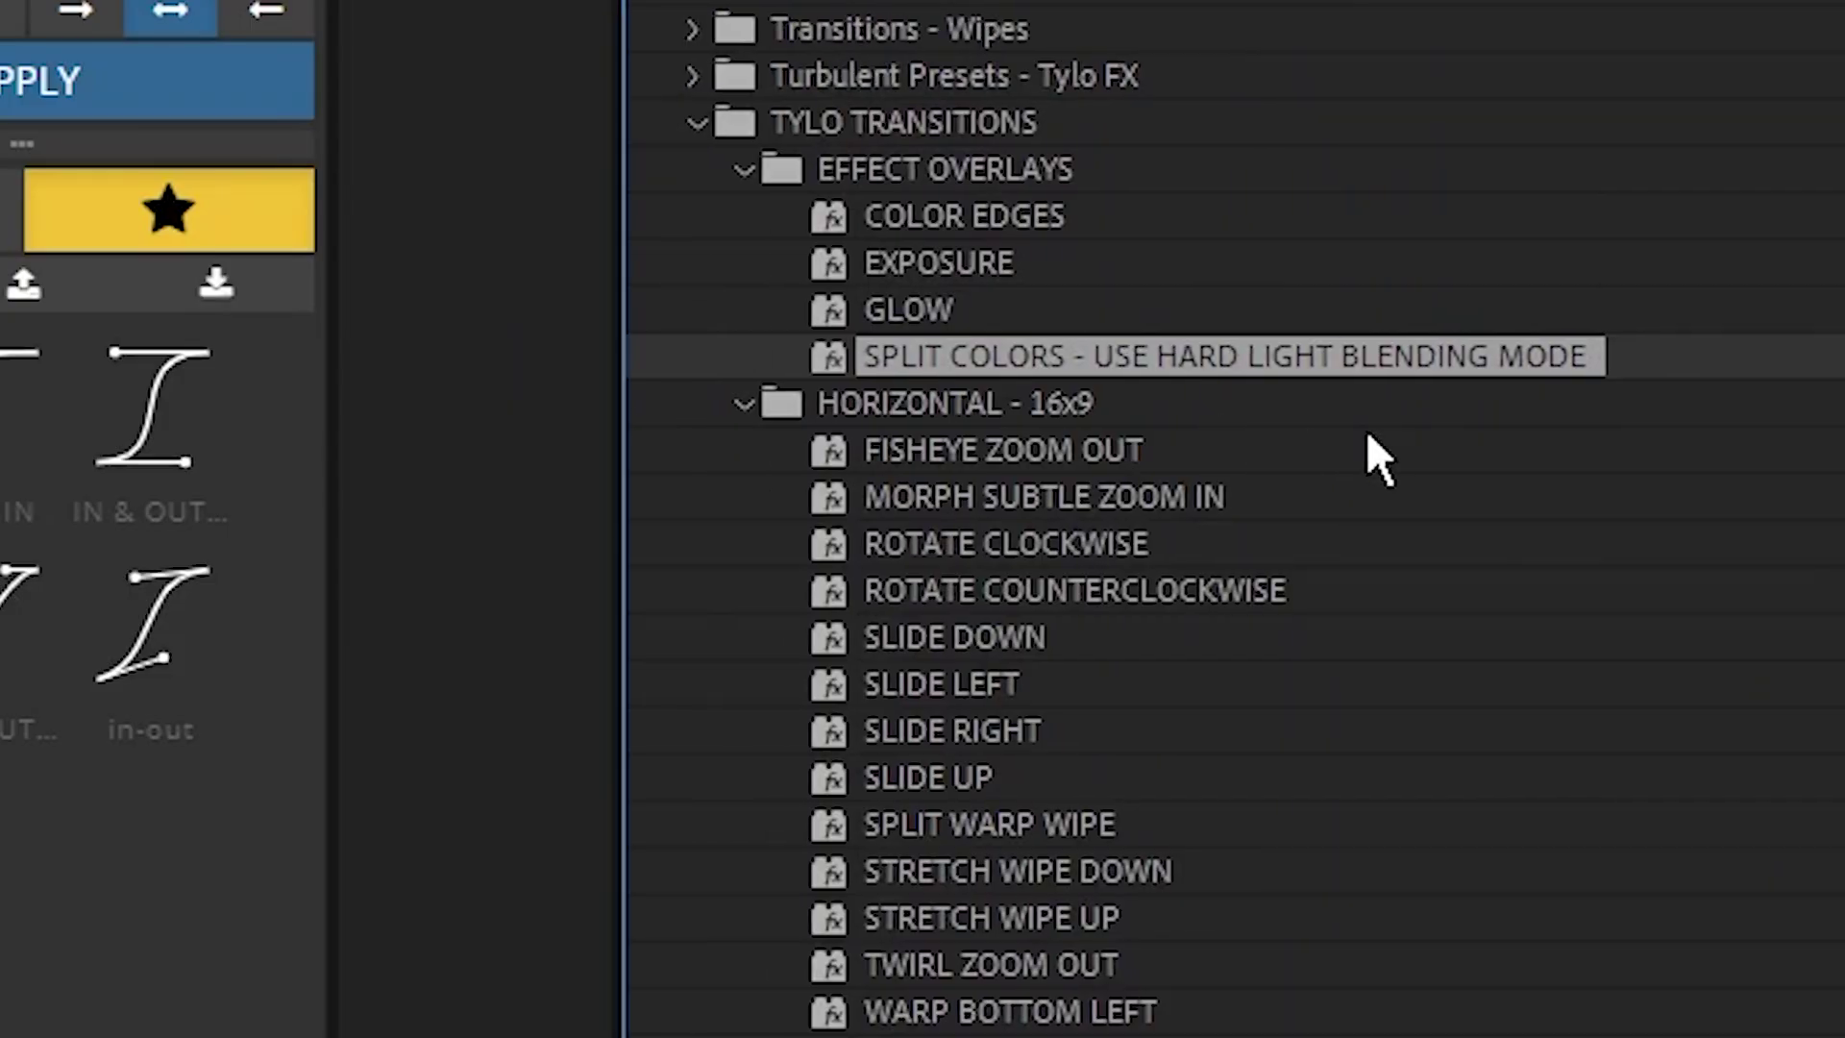
{"action": "left_click_drag", "start_coordinate": [1366, 429], "coordinate": [985, 578]}
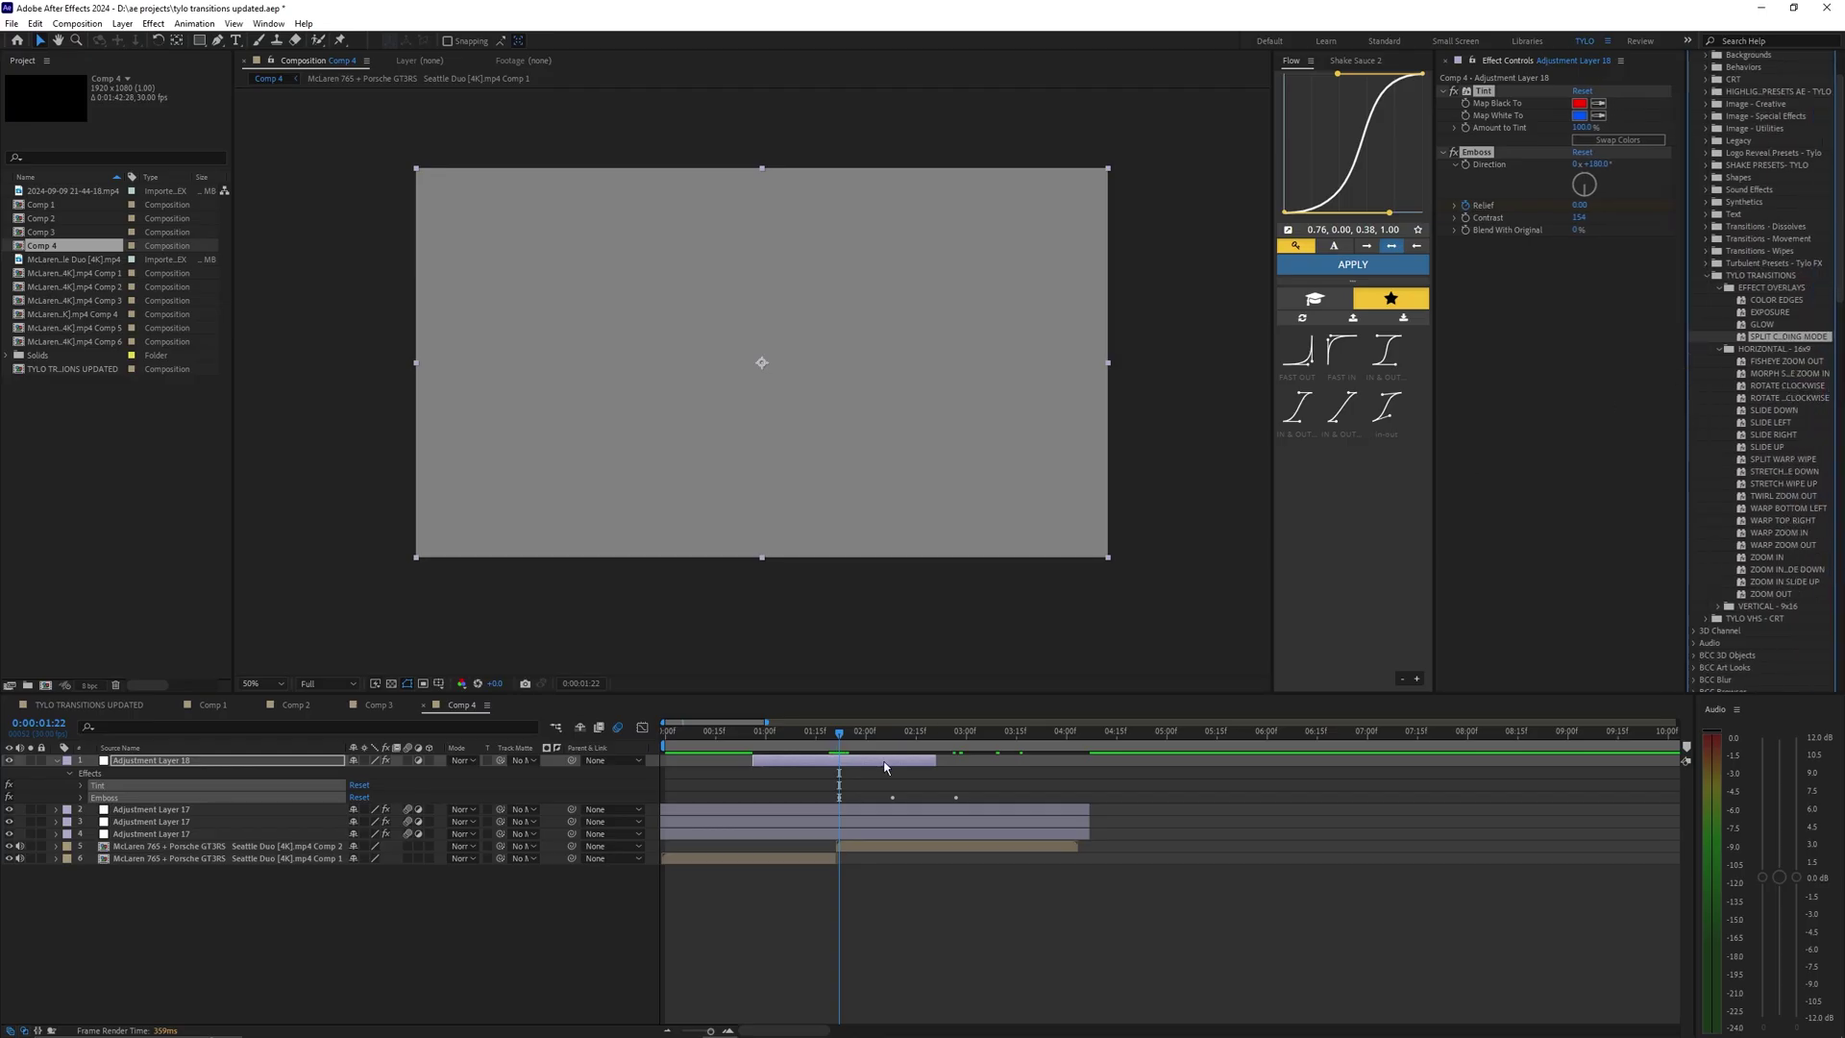
{"action": "key", "text": "u"}
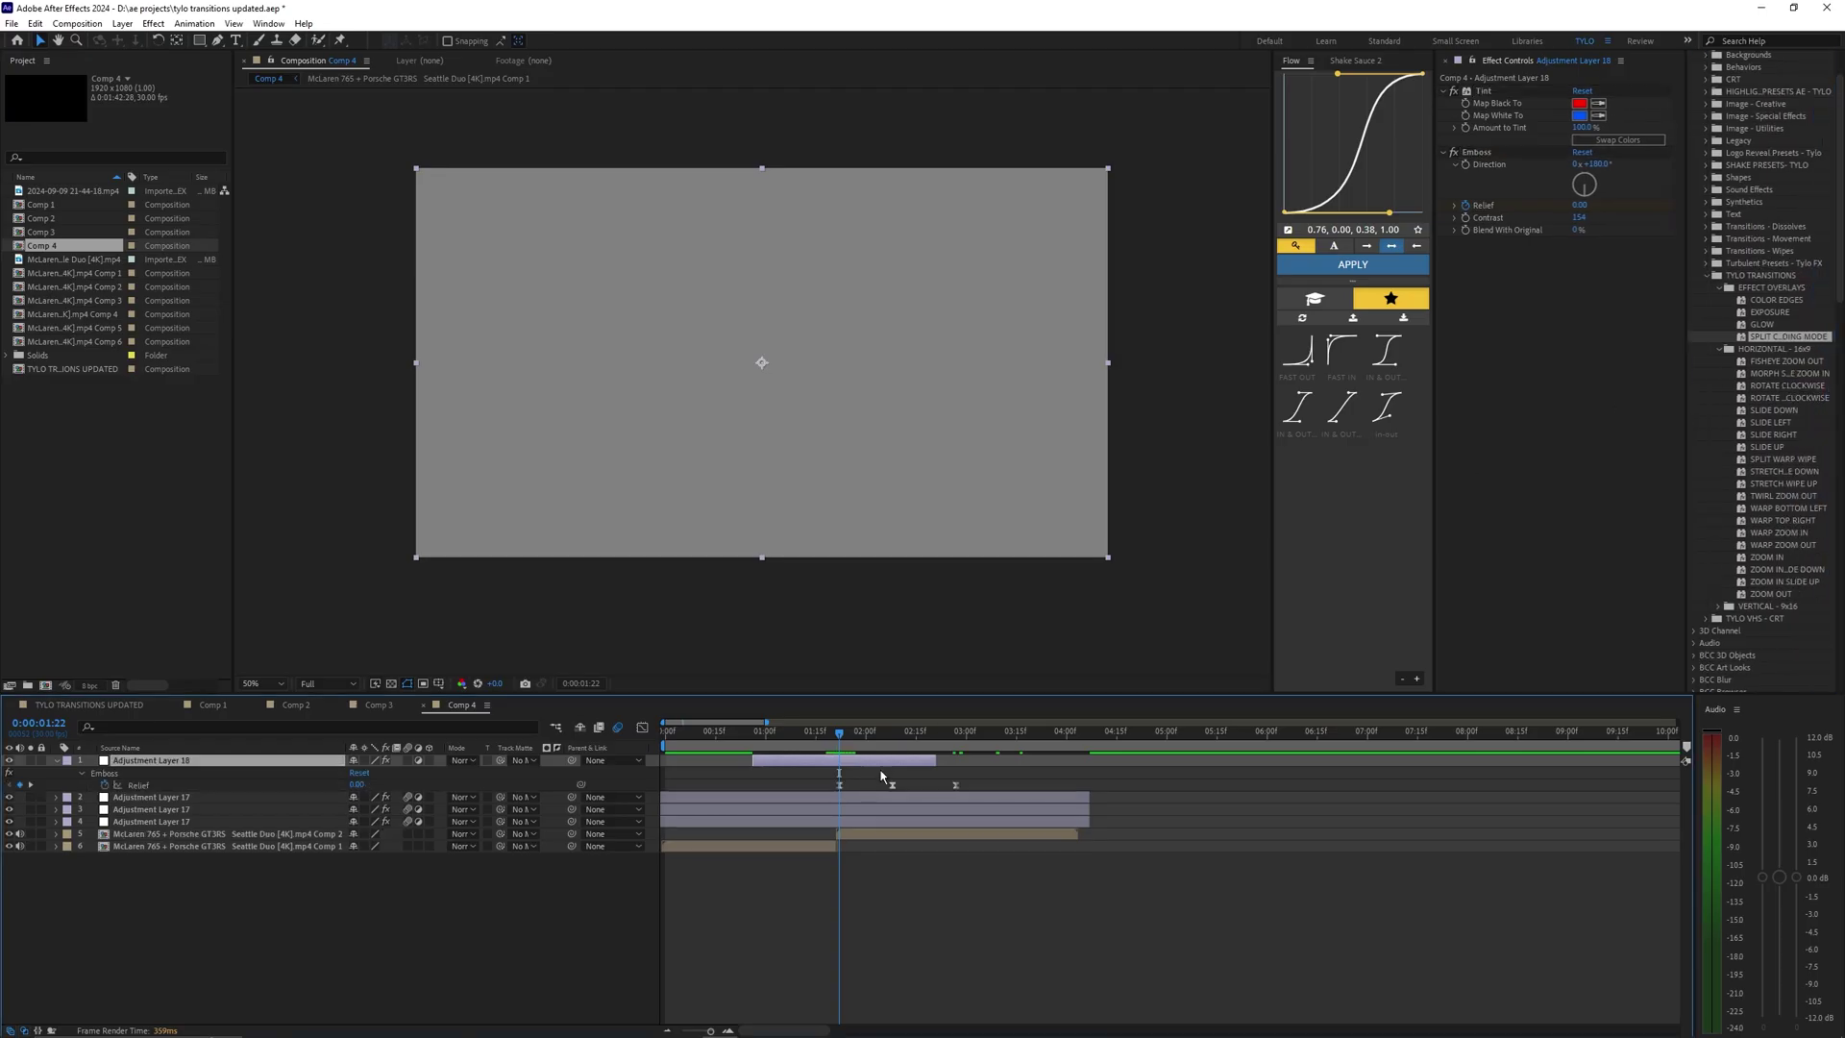
{"action": "left_click_drag", "start_coordinate": [893, 788], "coordinate": [840, 788]}
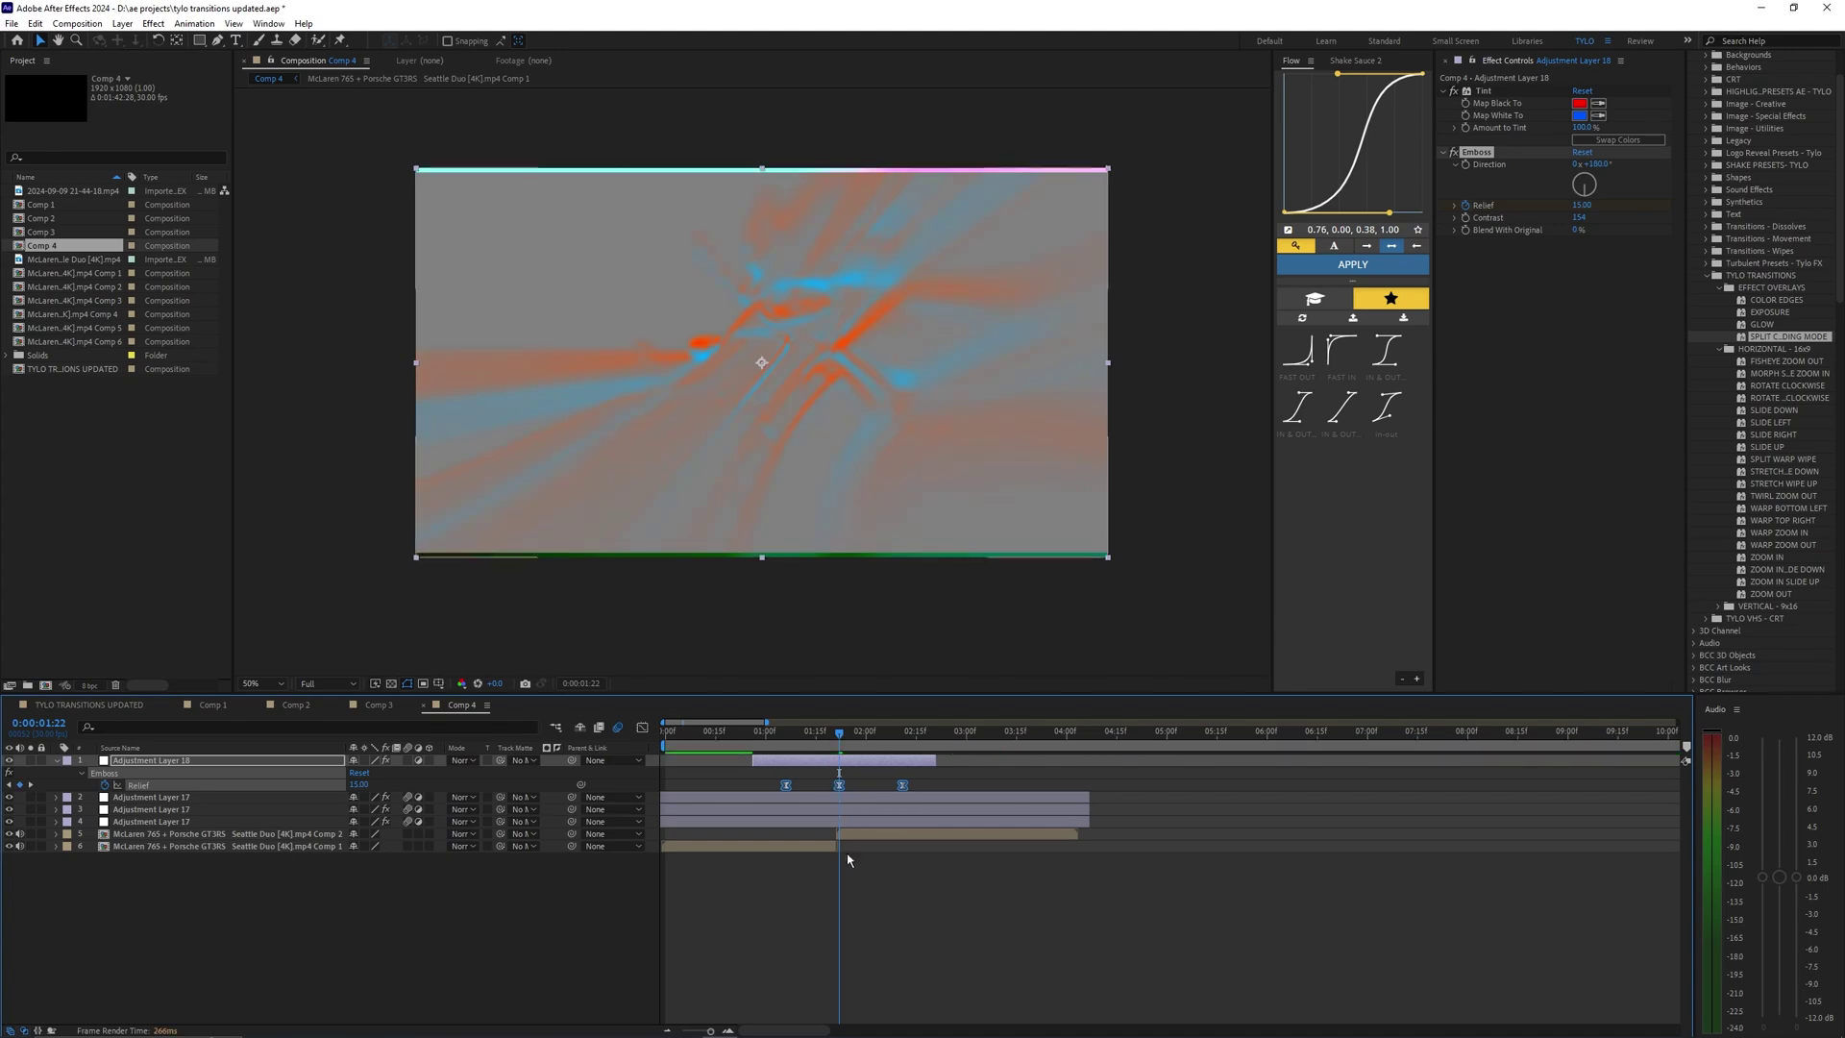
{"action": "left_click", "coordinate": [740, 748]}
{"action": "key", "text": "space"}
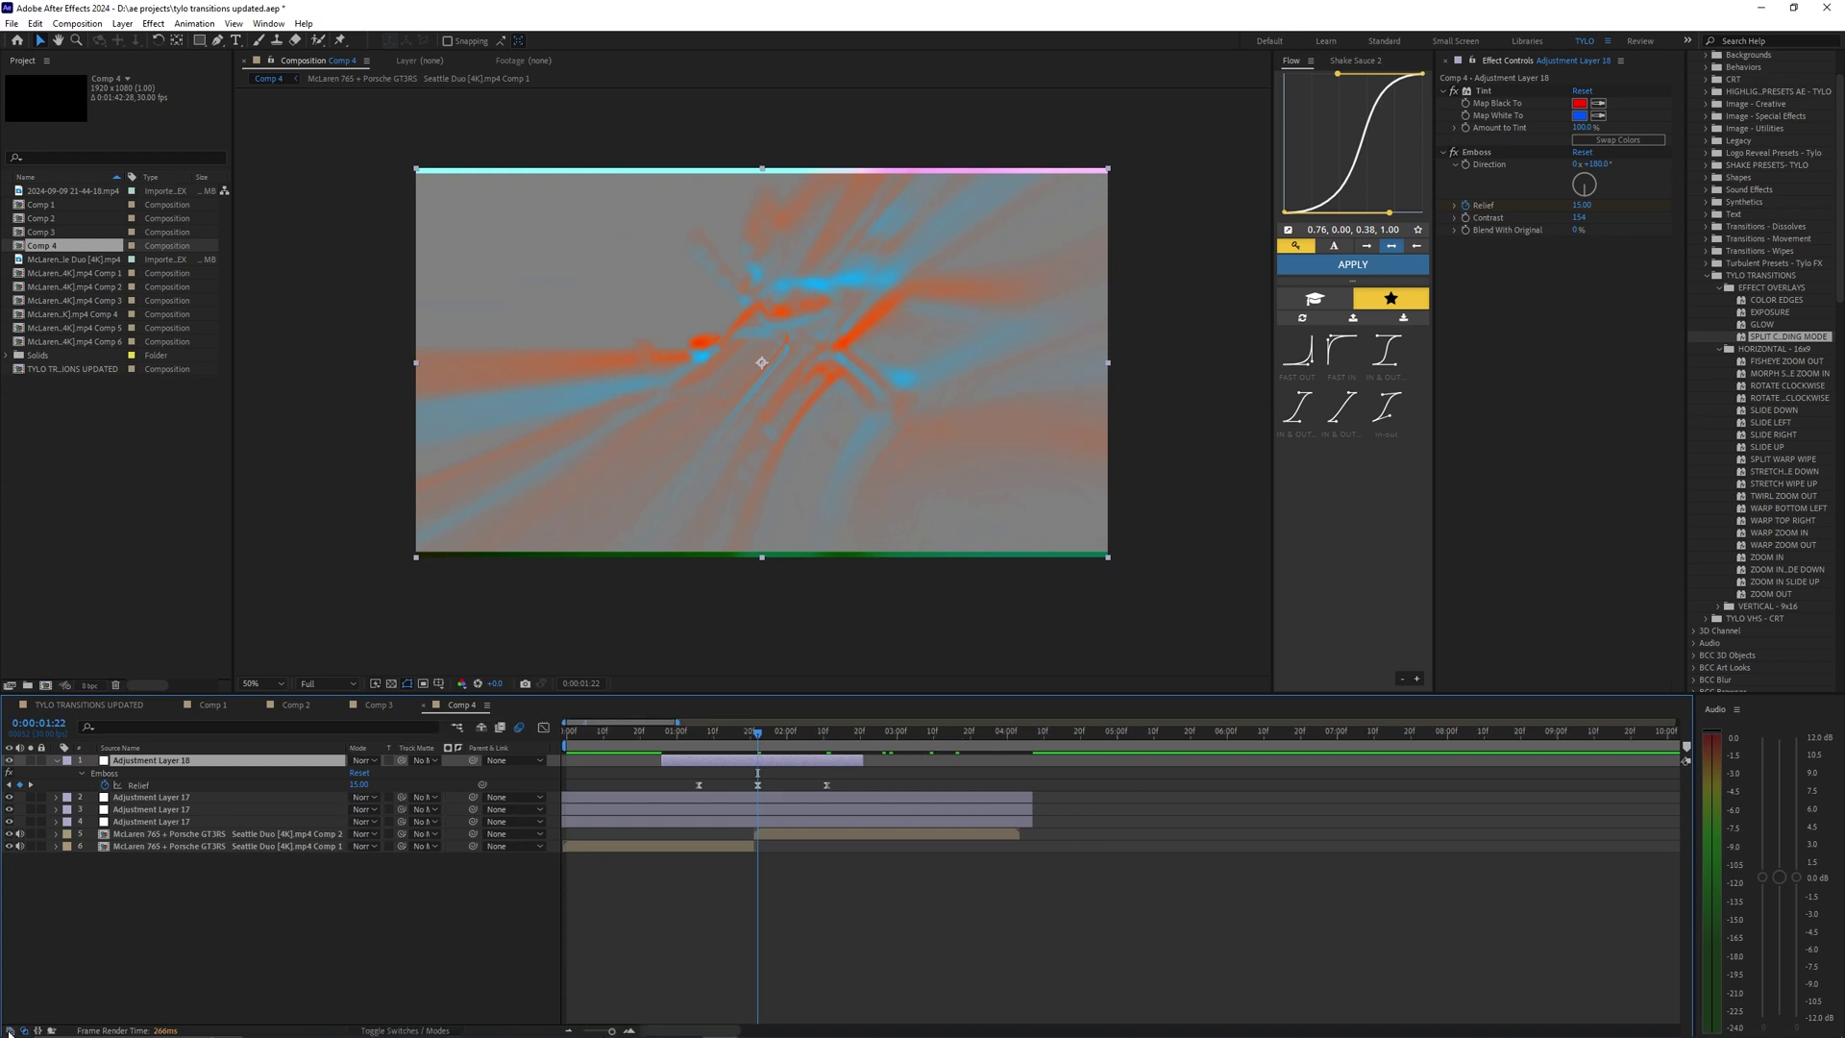
Set the top adjustment layer's blending mode to Hard Light and scrub through the split-color transition.
{"action": "left_click", "coordinate": [77, 994]}
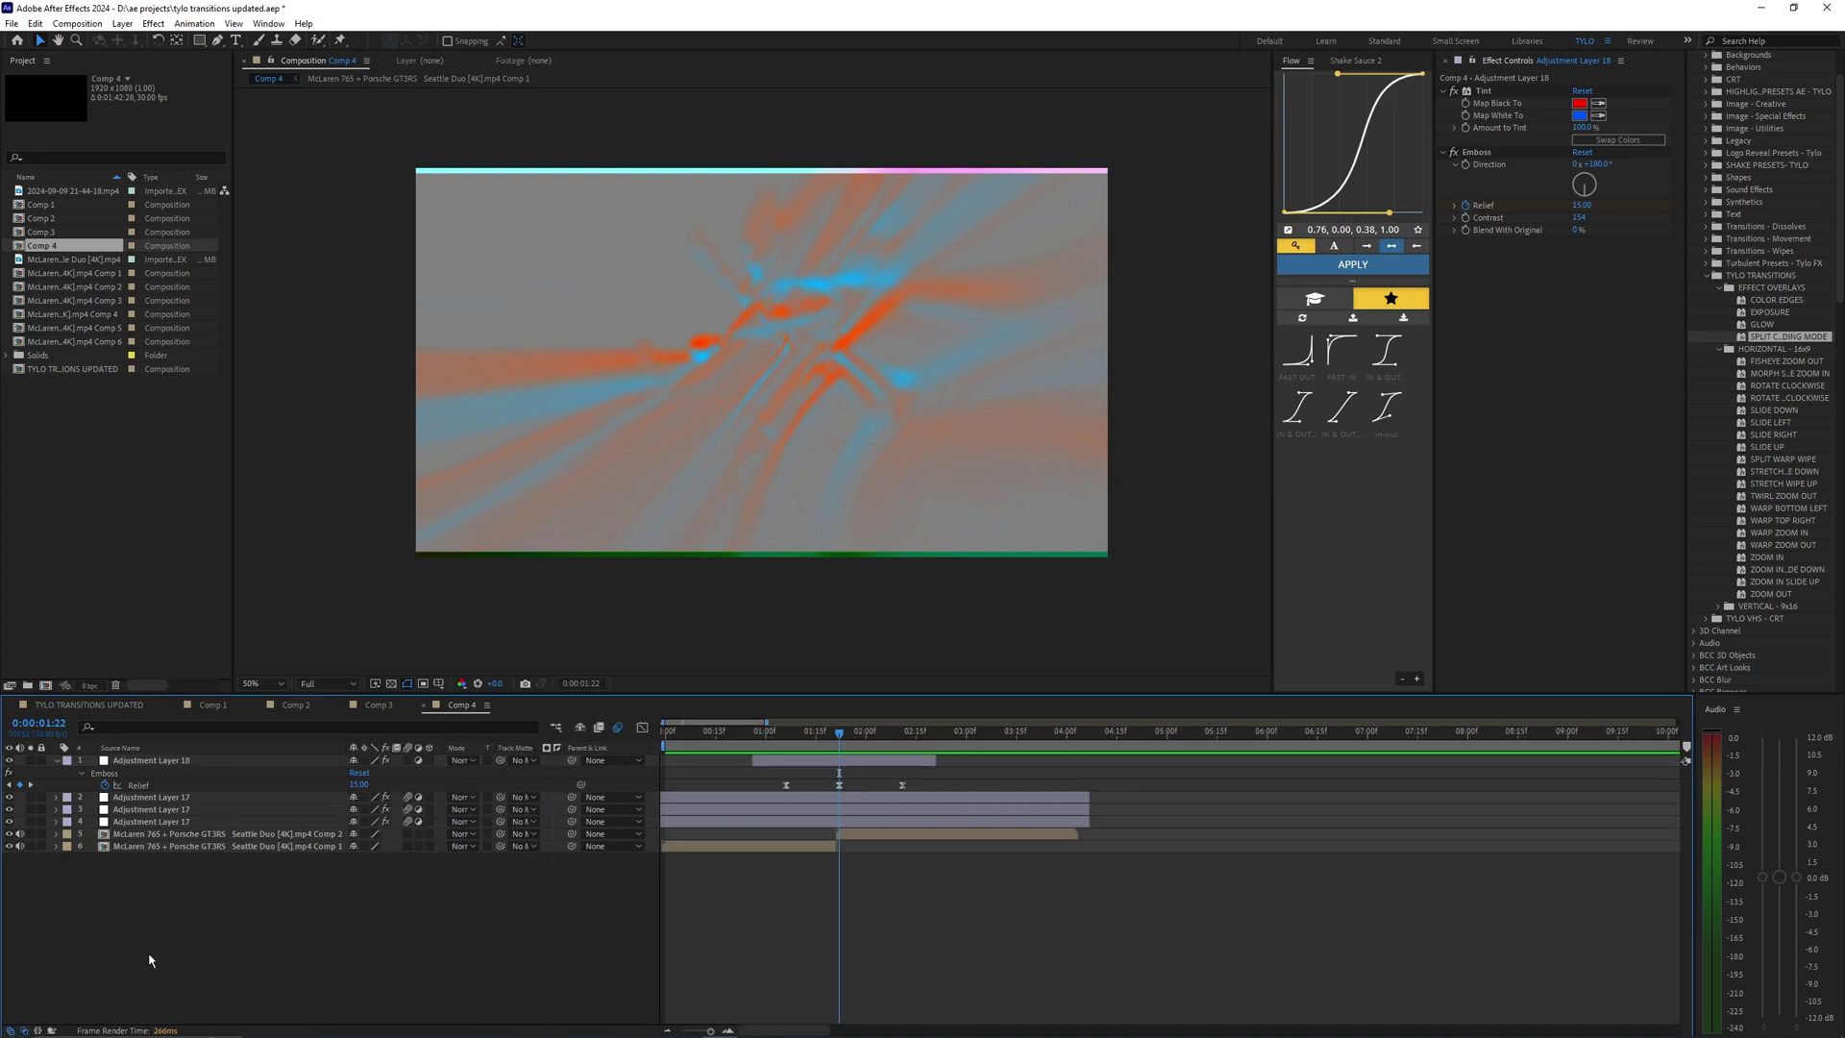
{"action": "left_click", "coordinate": [461, 760]}
{"action": "left_click", "coordinate": [500, 422]}
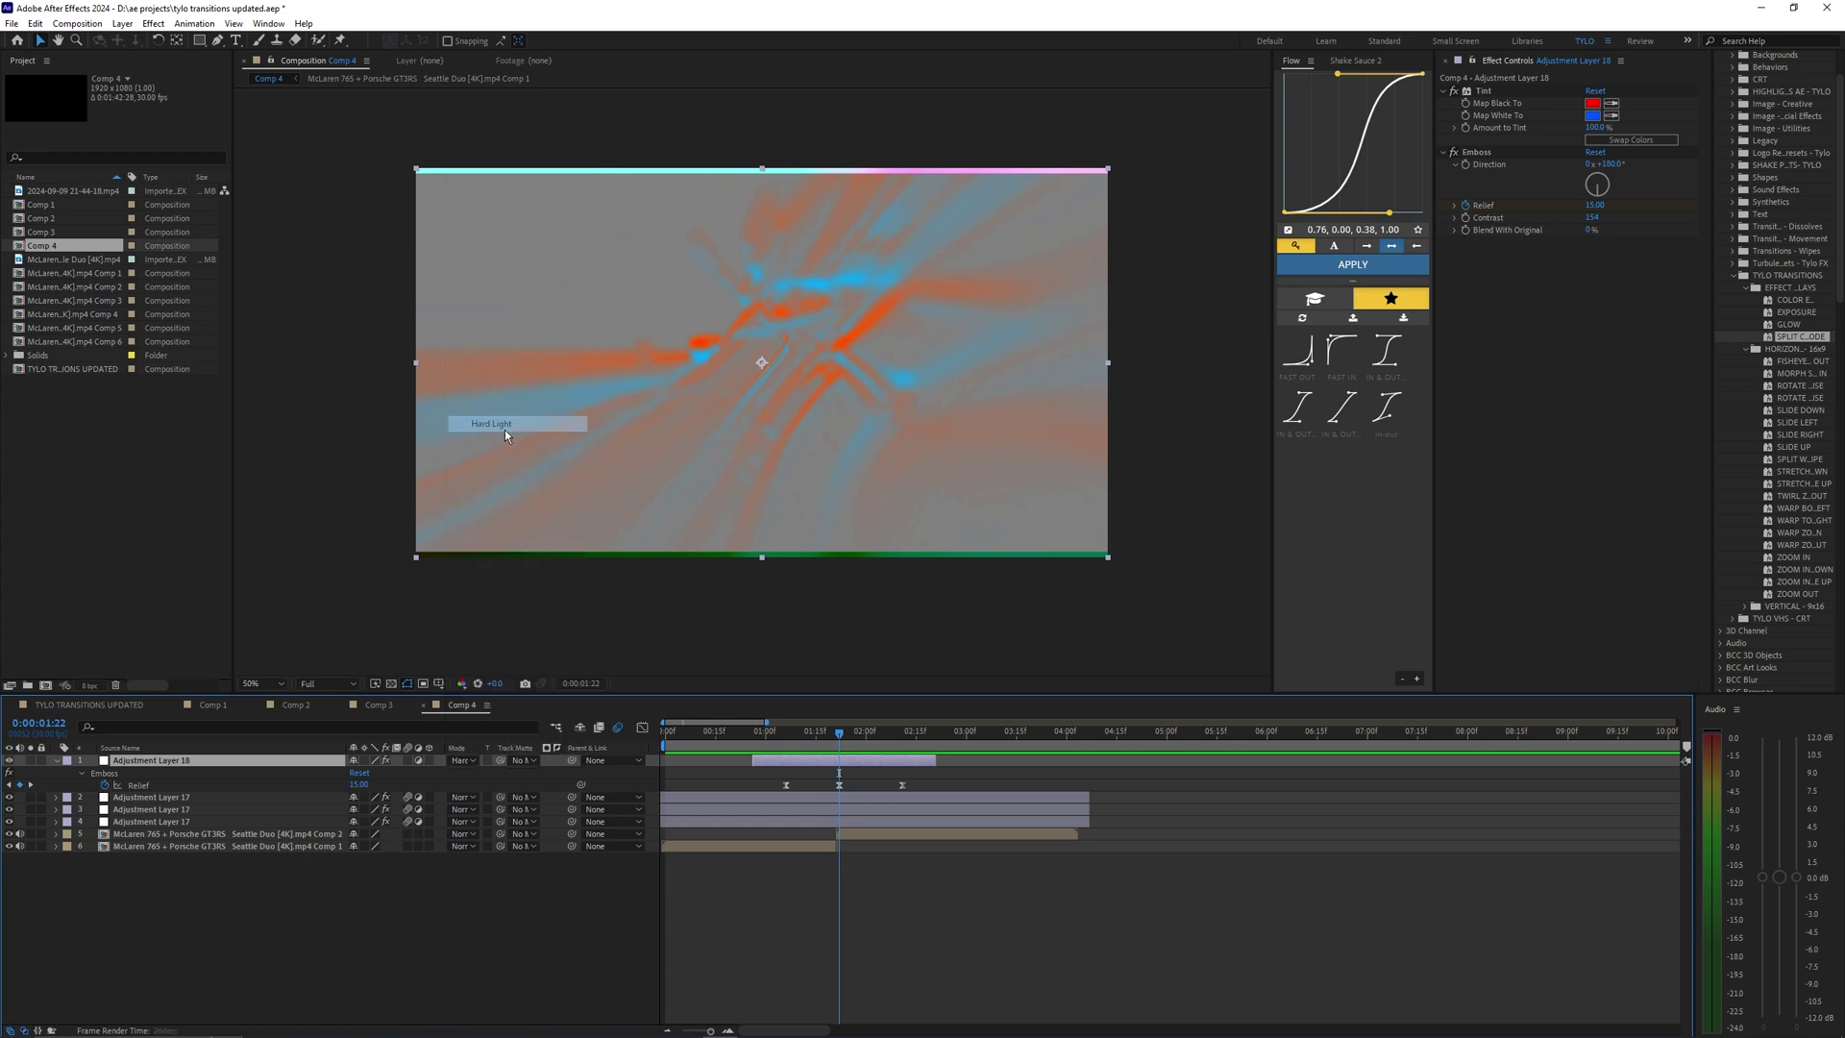
{"action": "left_click_drag", "start_coordinate": [838, 732], "coordinate": [714, 745]}
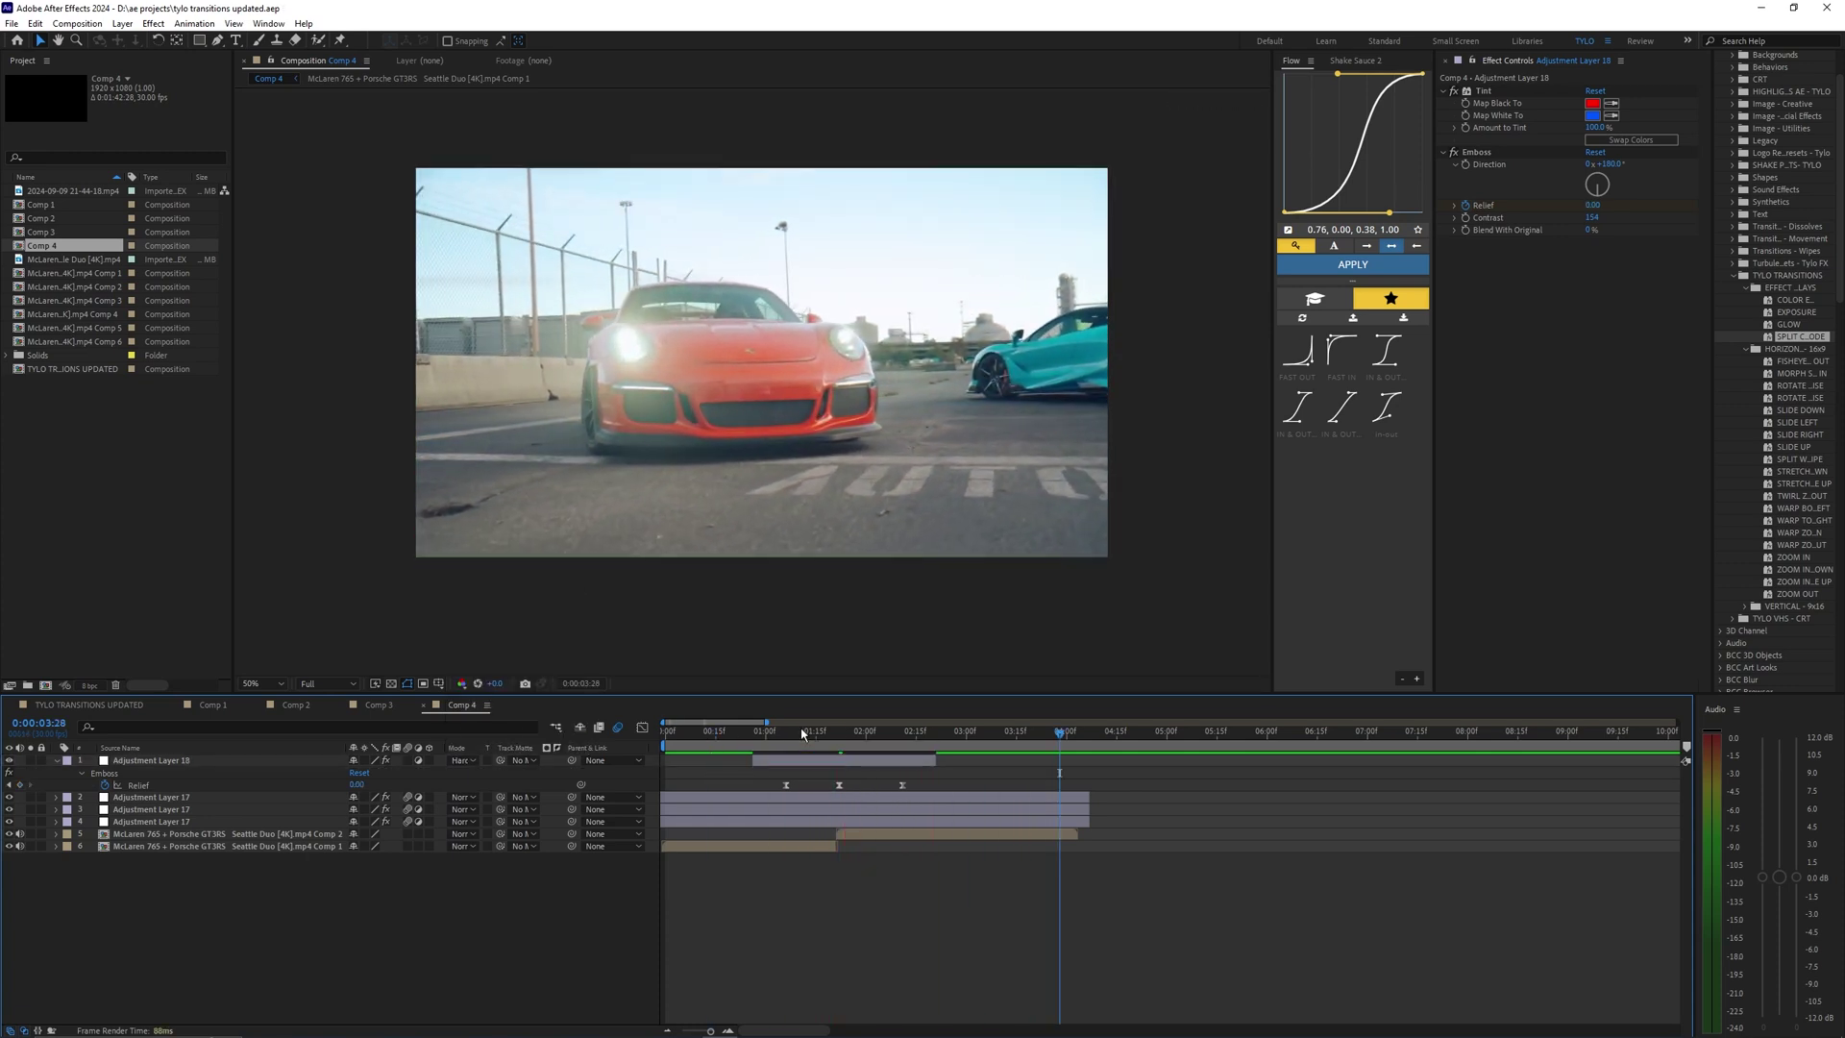
{"action": "left_click_drag", "start_coordinate": [714, 742], "coordinate": [835, 745]}
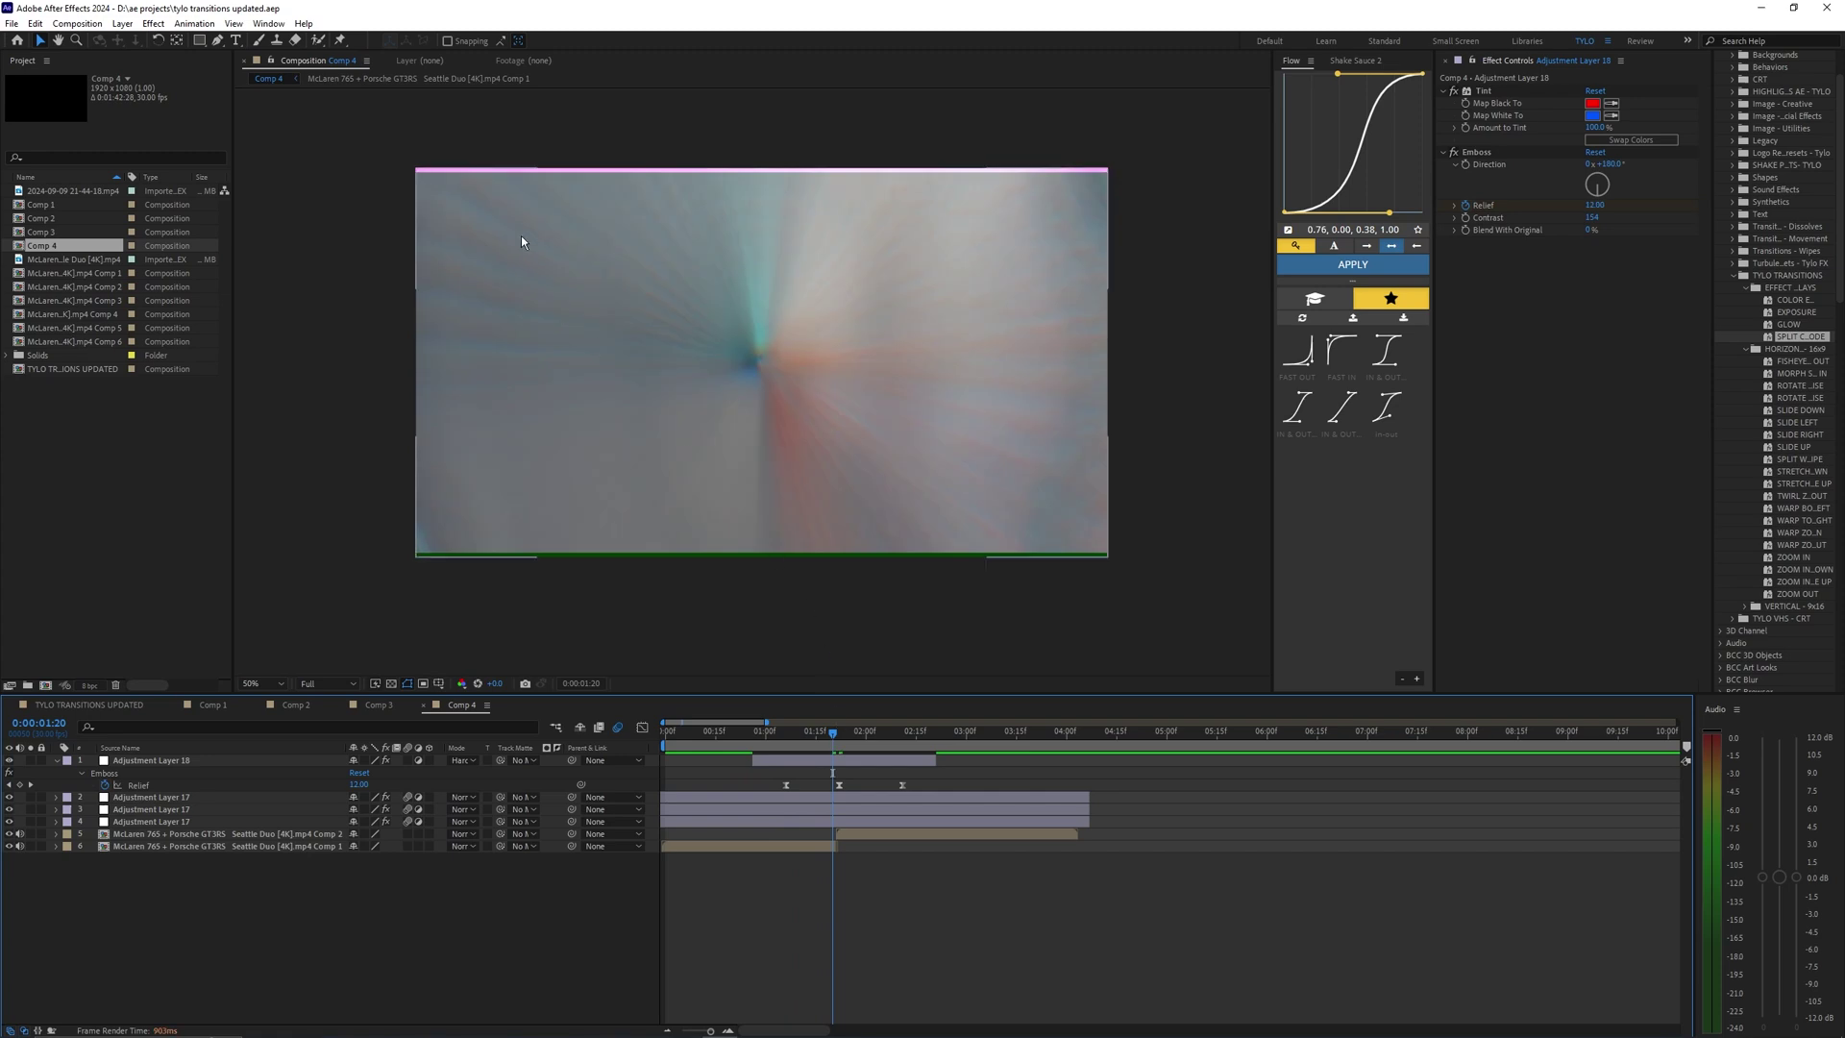
Inspect the coloured line along the frame's upper edge, and move the split-color adjustment layer below the three transition adjustment layers.
{"action": "scroll", "coordinate": [485, 168], "scroll_direction": "up", "scroll_amount": 1}
{"action": "left_click_drag", "start_coordinate": [482, 163], "coordinate": [533, 434]}
{"action": "scroll", "coordinate": [576, 432], "scroll_direction": "down", "scroll_amount": 1}
{"action": "scroll", "coordinate": [605, 428], "scroll_direction": "up", "scroll_amount": 1}
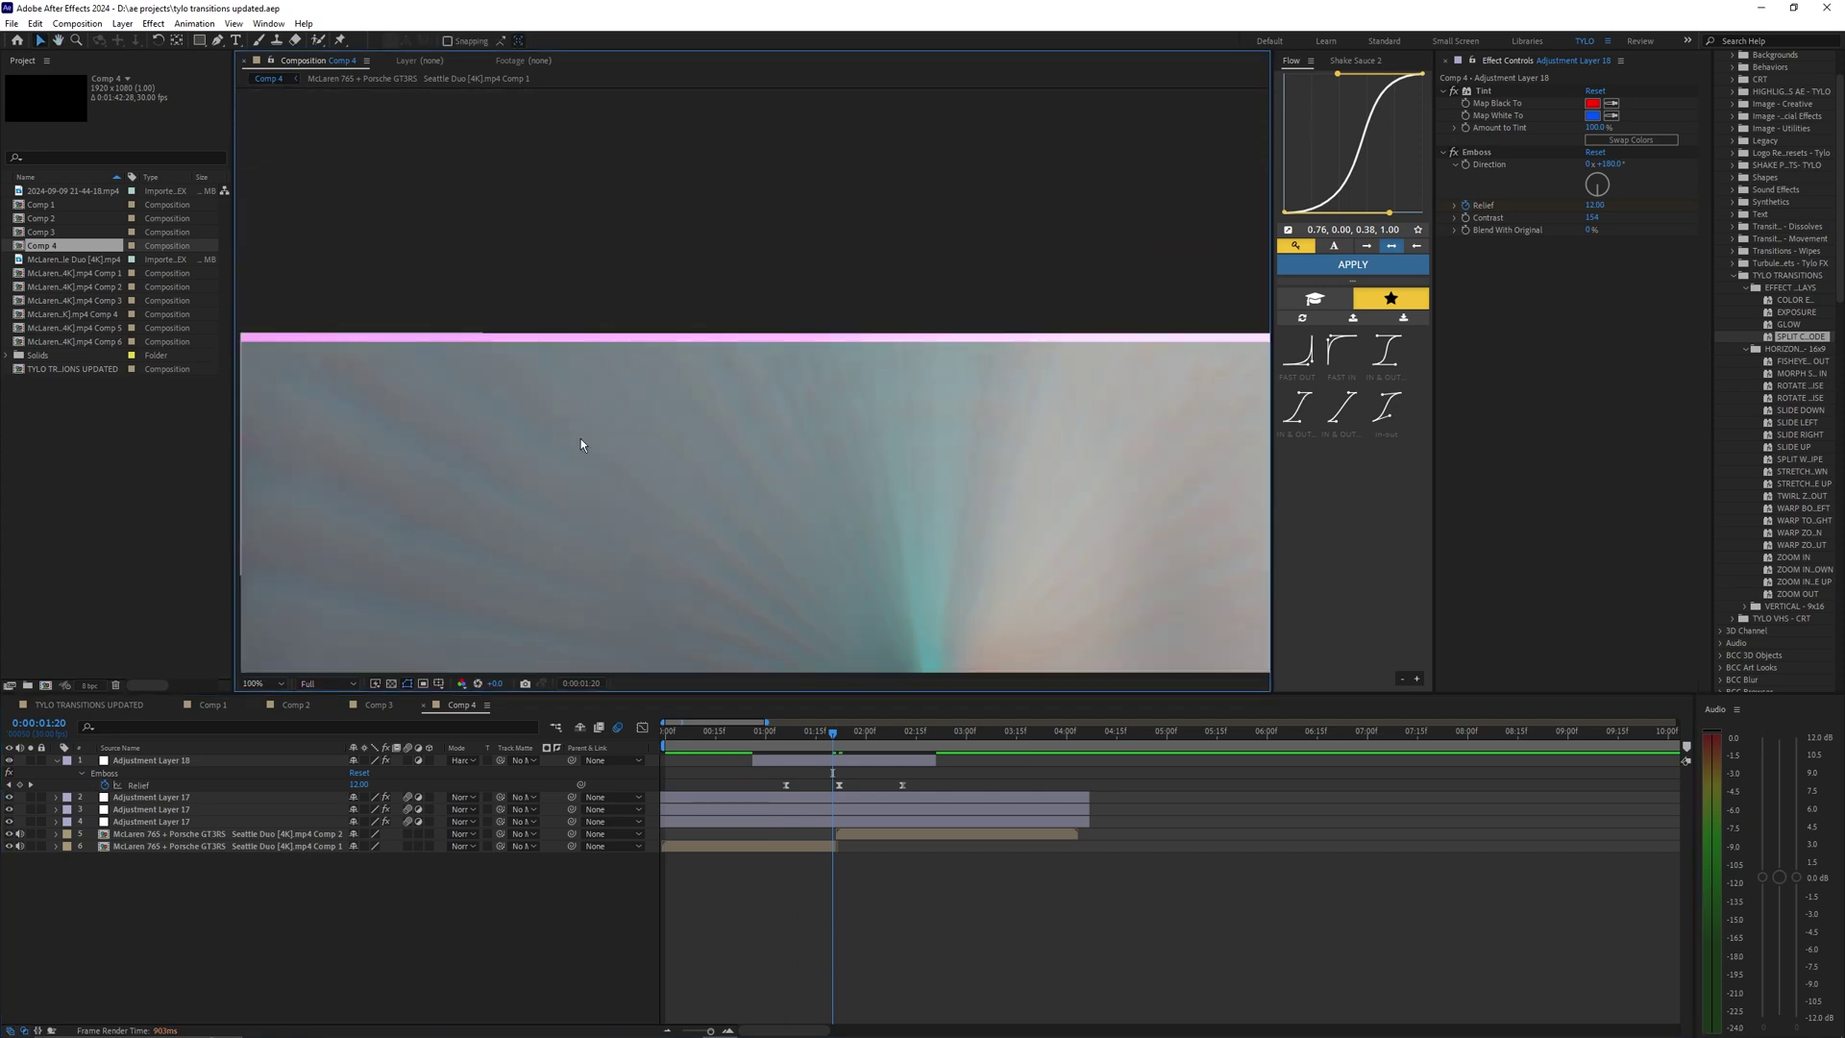
{"action": "scroll", "coordinate": [581, 438], "scroll_direction": "down", "scroll_amount": 1}
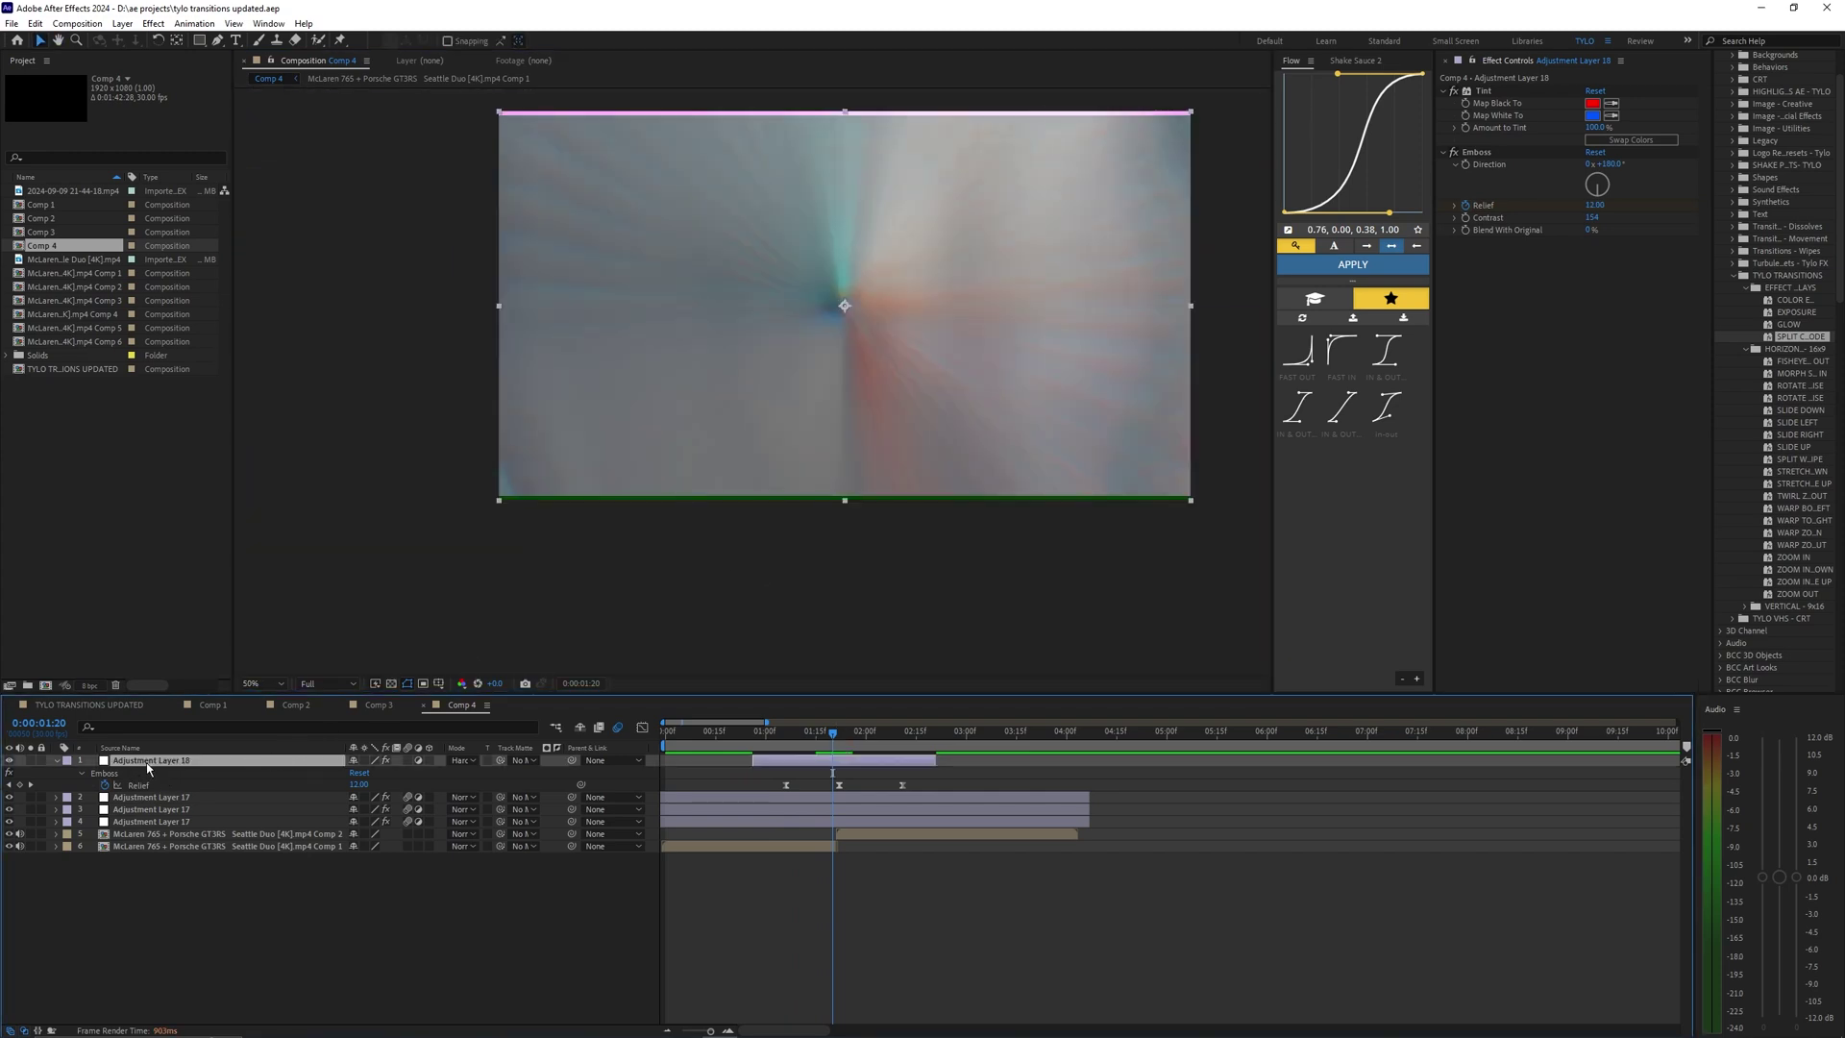
{"action": "left_click_drag", "start_coordinate": [144, 768], "coordinate": [144, 824]}
{"action": "left_click", "coordinate": [770, 582]}
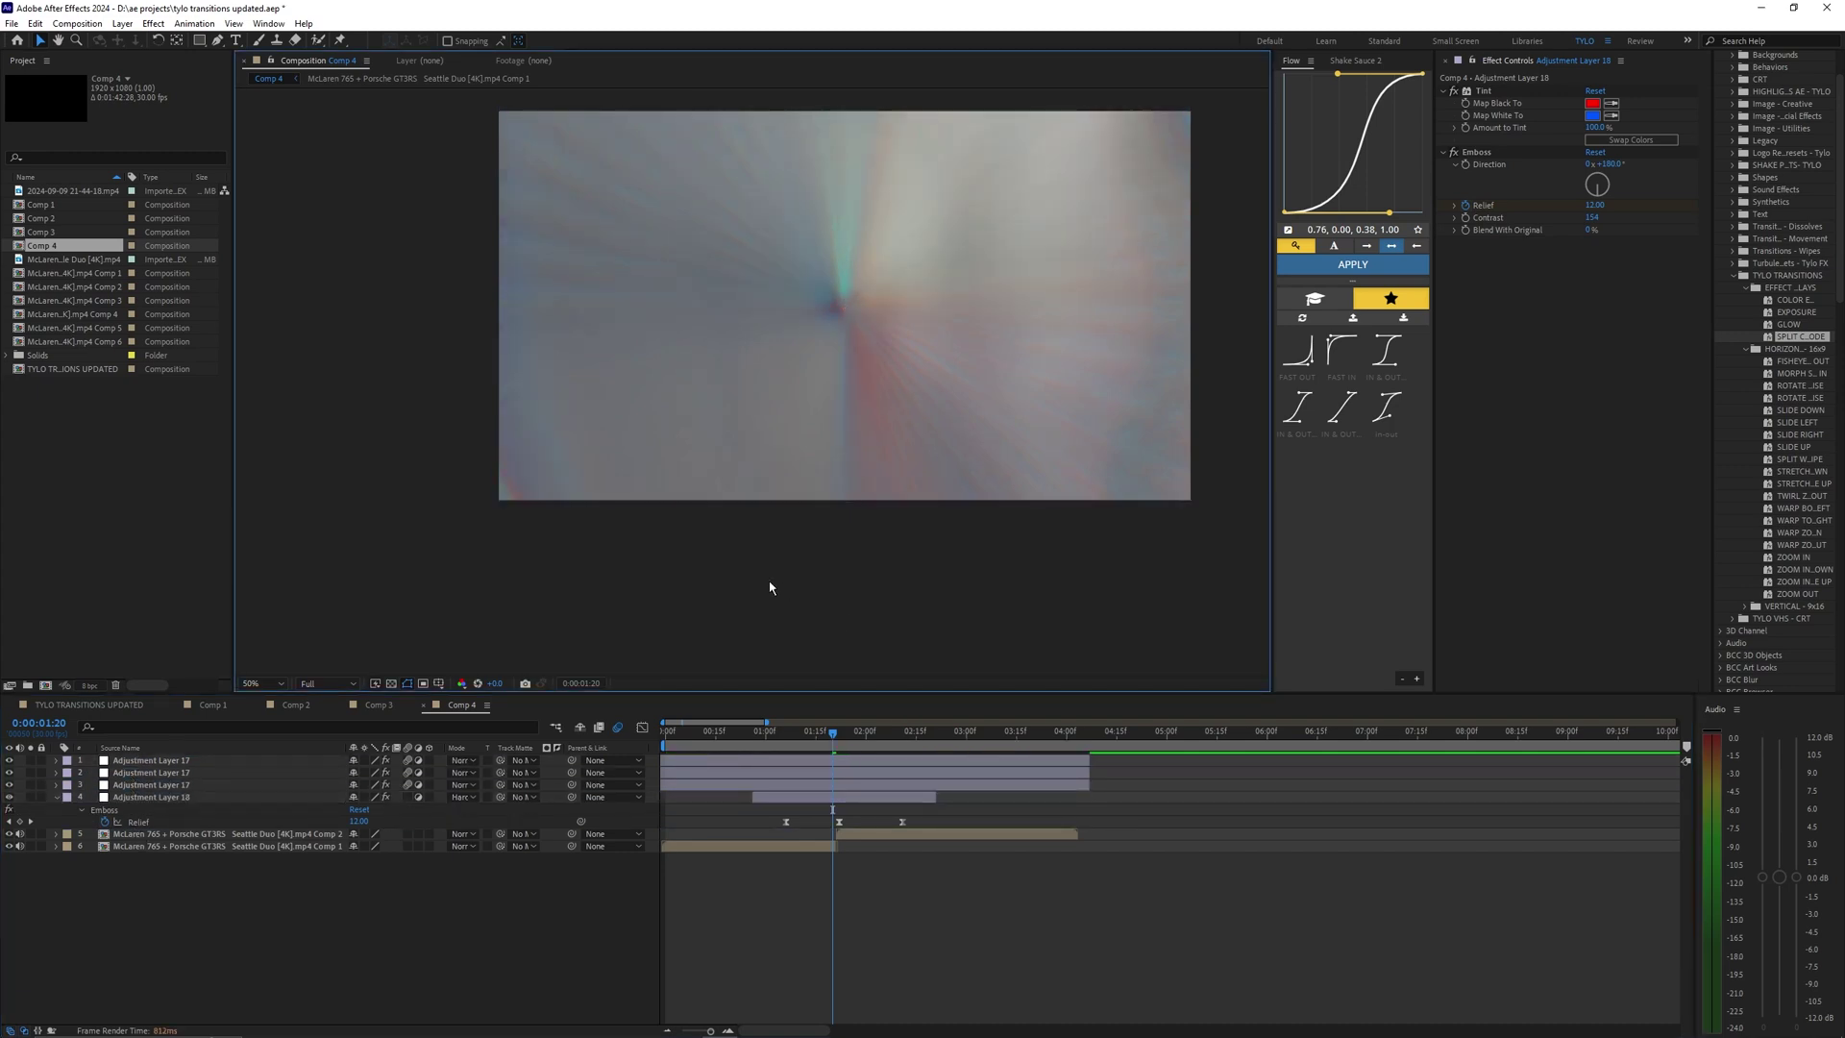
{"action": "scroll", "coordinate": [769, 581], "scroll_direction": "up", "scroll_amount": 1}
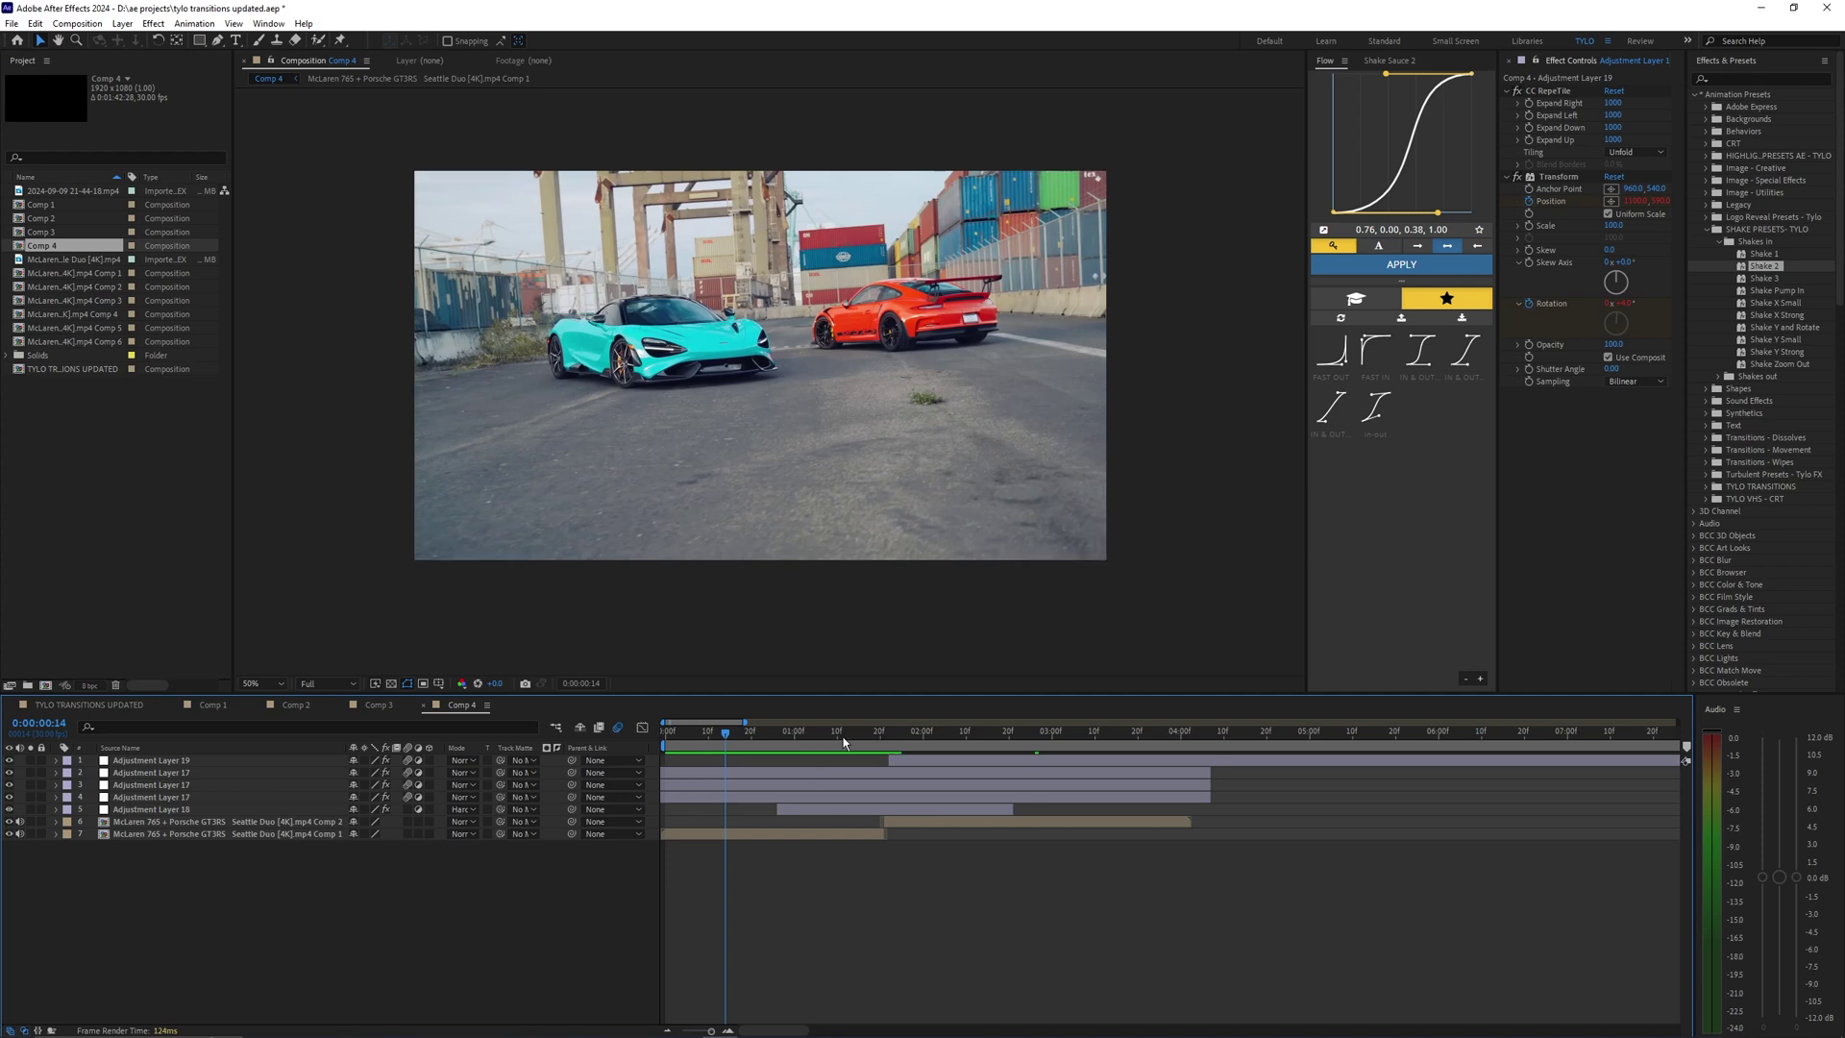
Preview the complete transition with the shake preset on the top adjustment layer.
{"action": "left_click", "coordinate": [921, 763]}
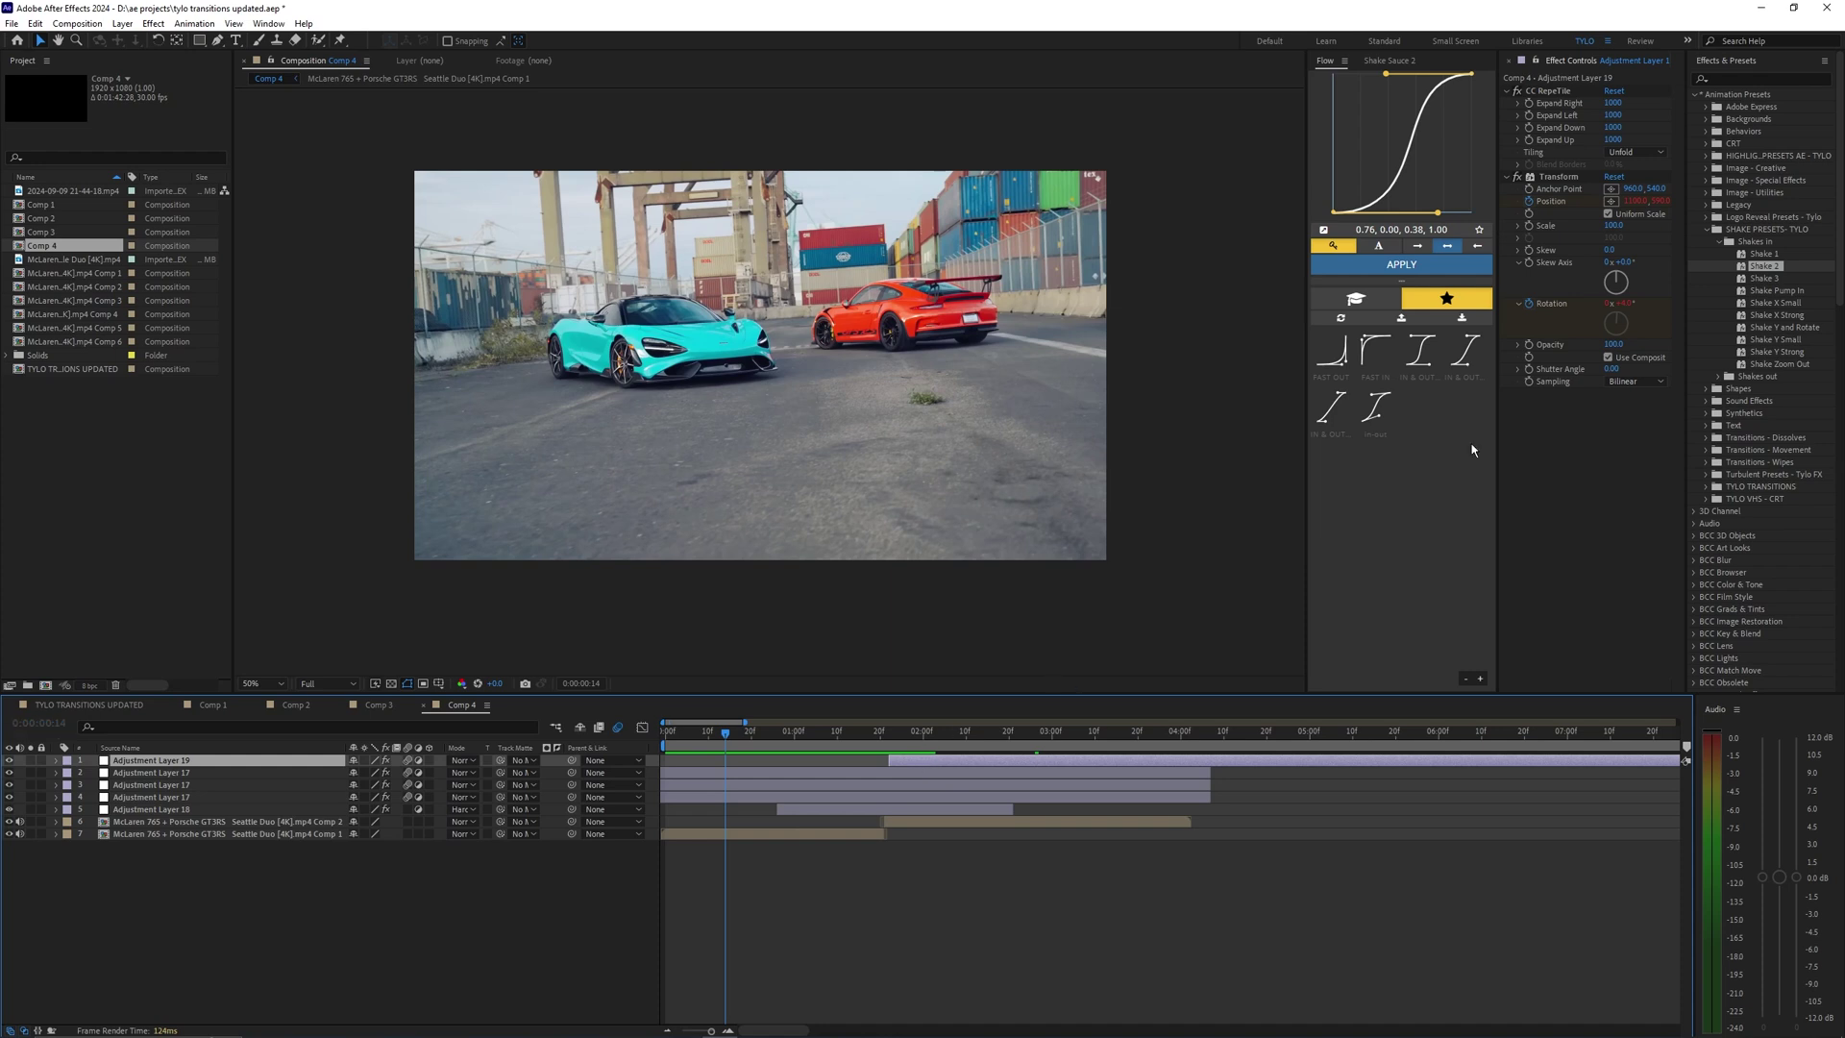
{"action": "left_click", "coordinate": [1760, 267]}
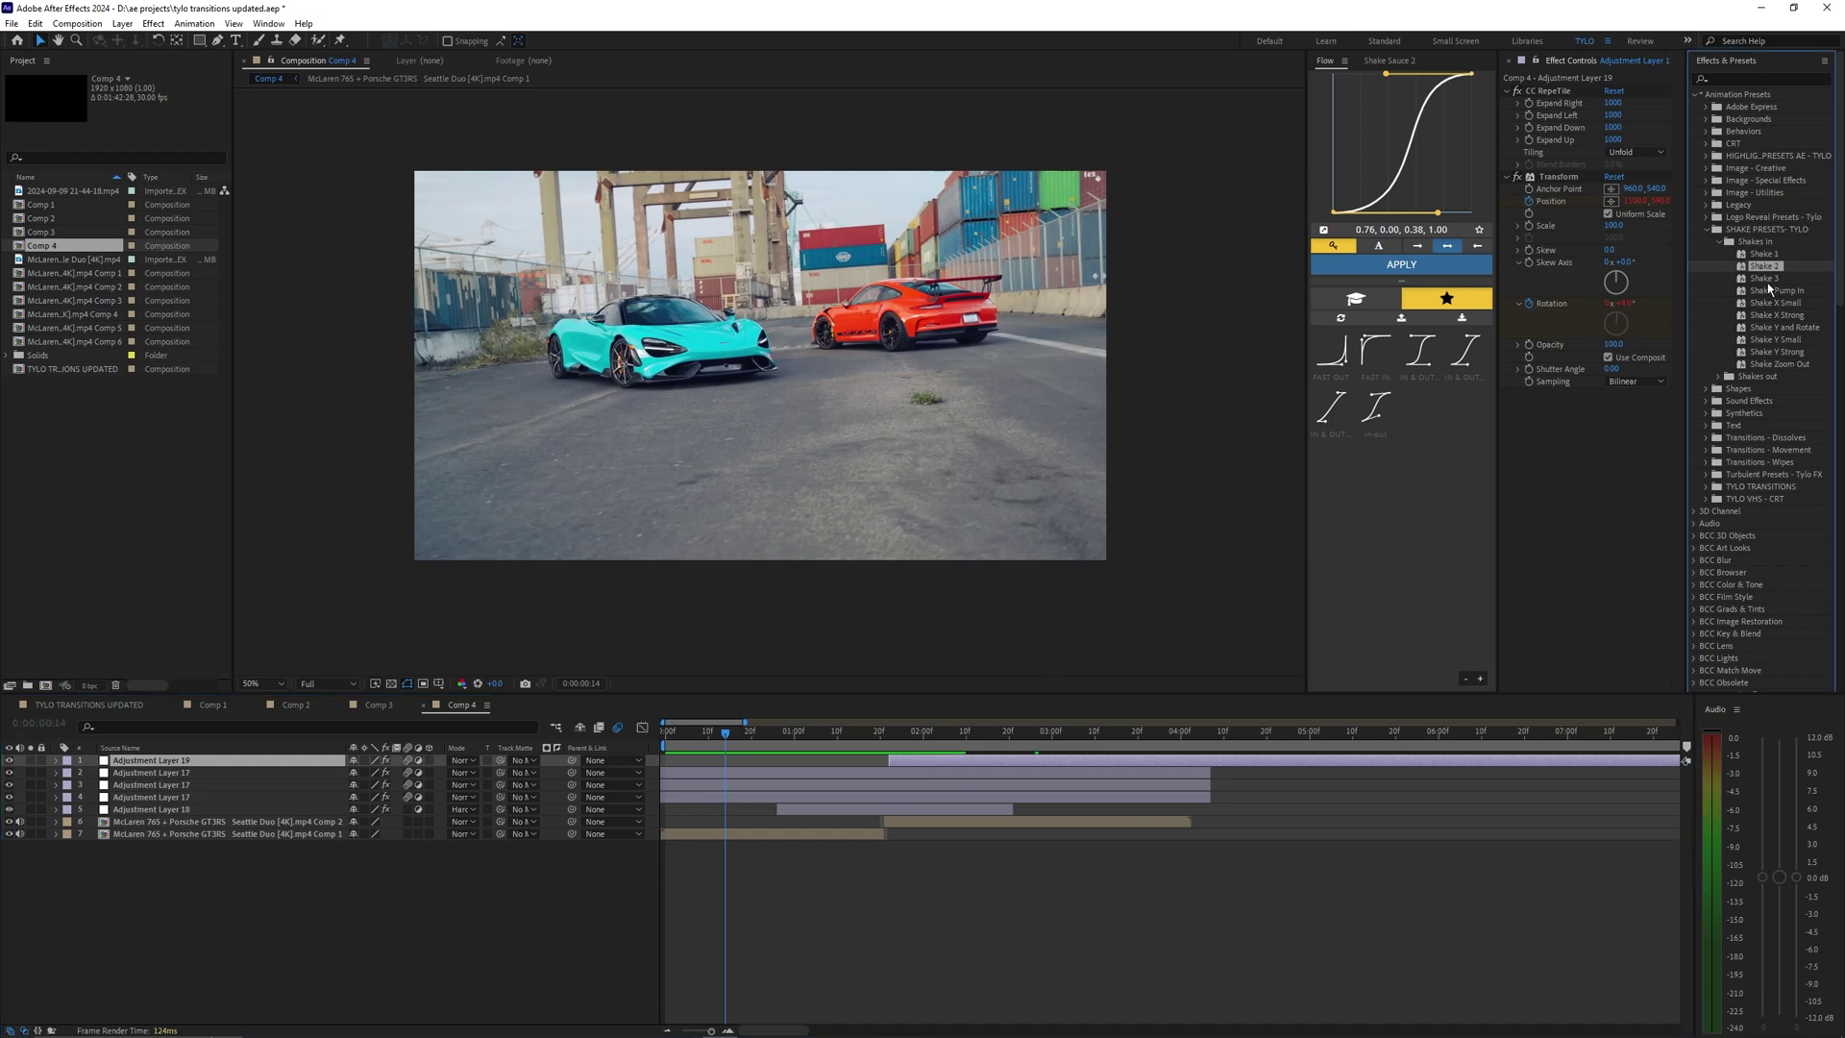
{"action": "left_click_drag", "start_coordinate": [848, 733], "coordinate": [687, 734]}
{"action": "key", "text": "space"}
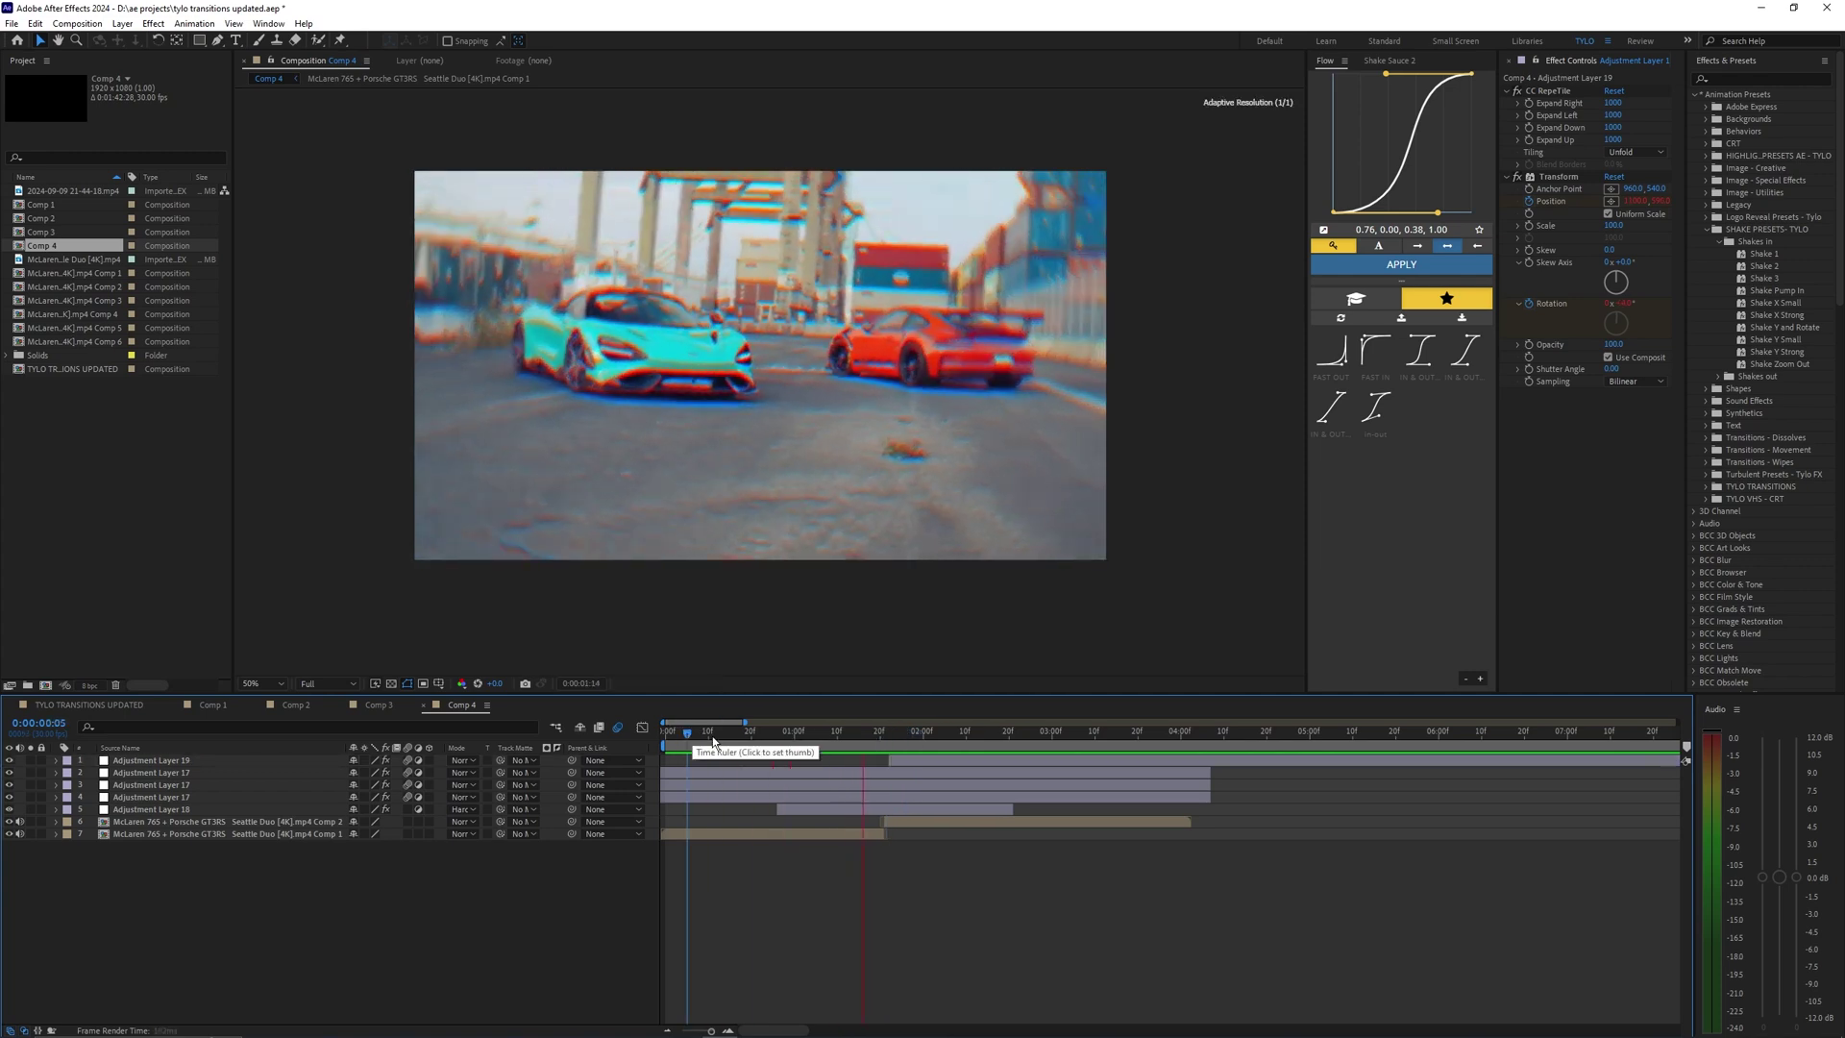
{"action": "left_click", "coordinate": [817, 734]}
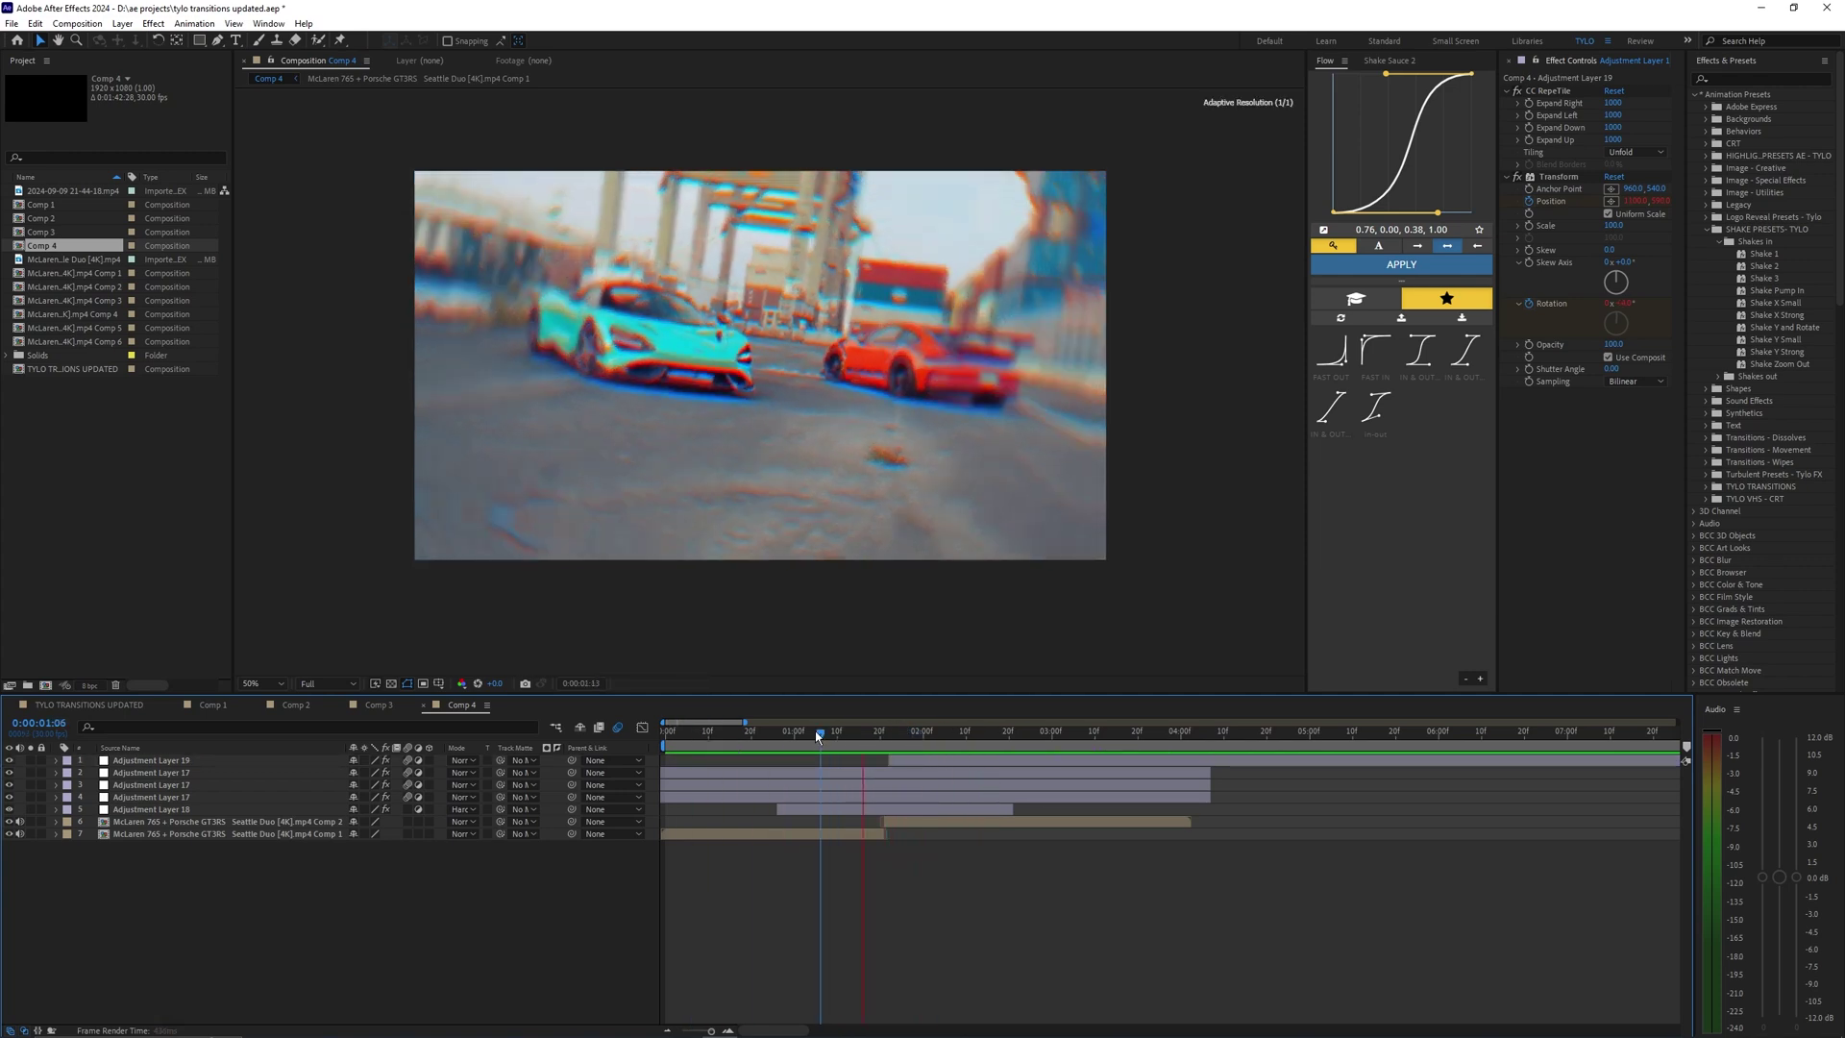
Move to the cut at 0:00:01:22, select the top adjustment layer with the shake preset, and preview from there.
{"action": "left_click_drag", "start_coordinate": [817, 735], "coordinate": [894, 740]}
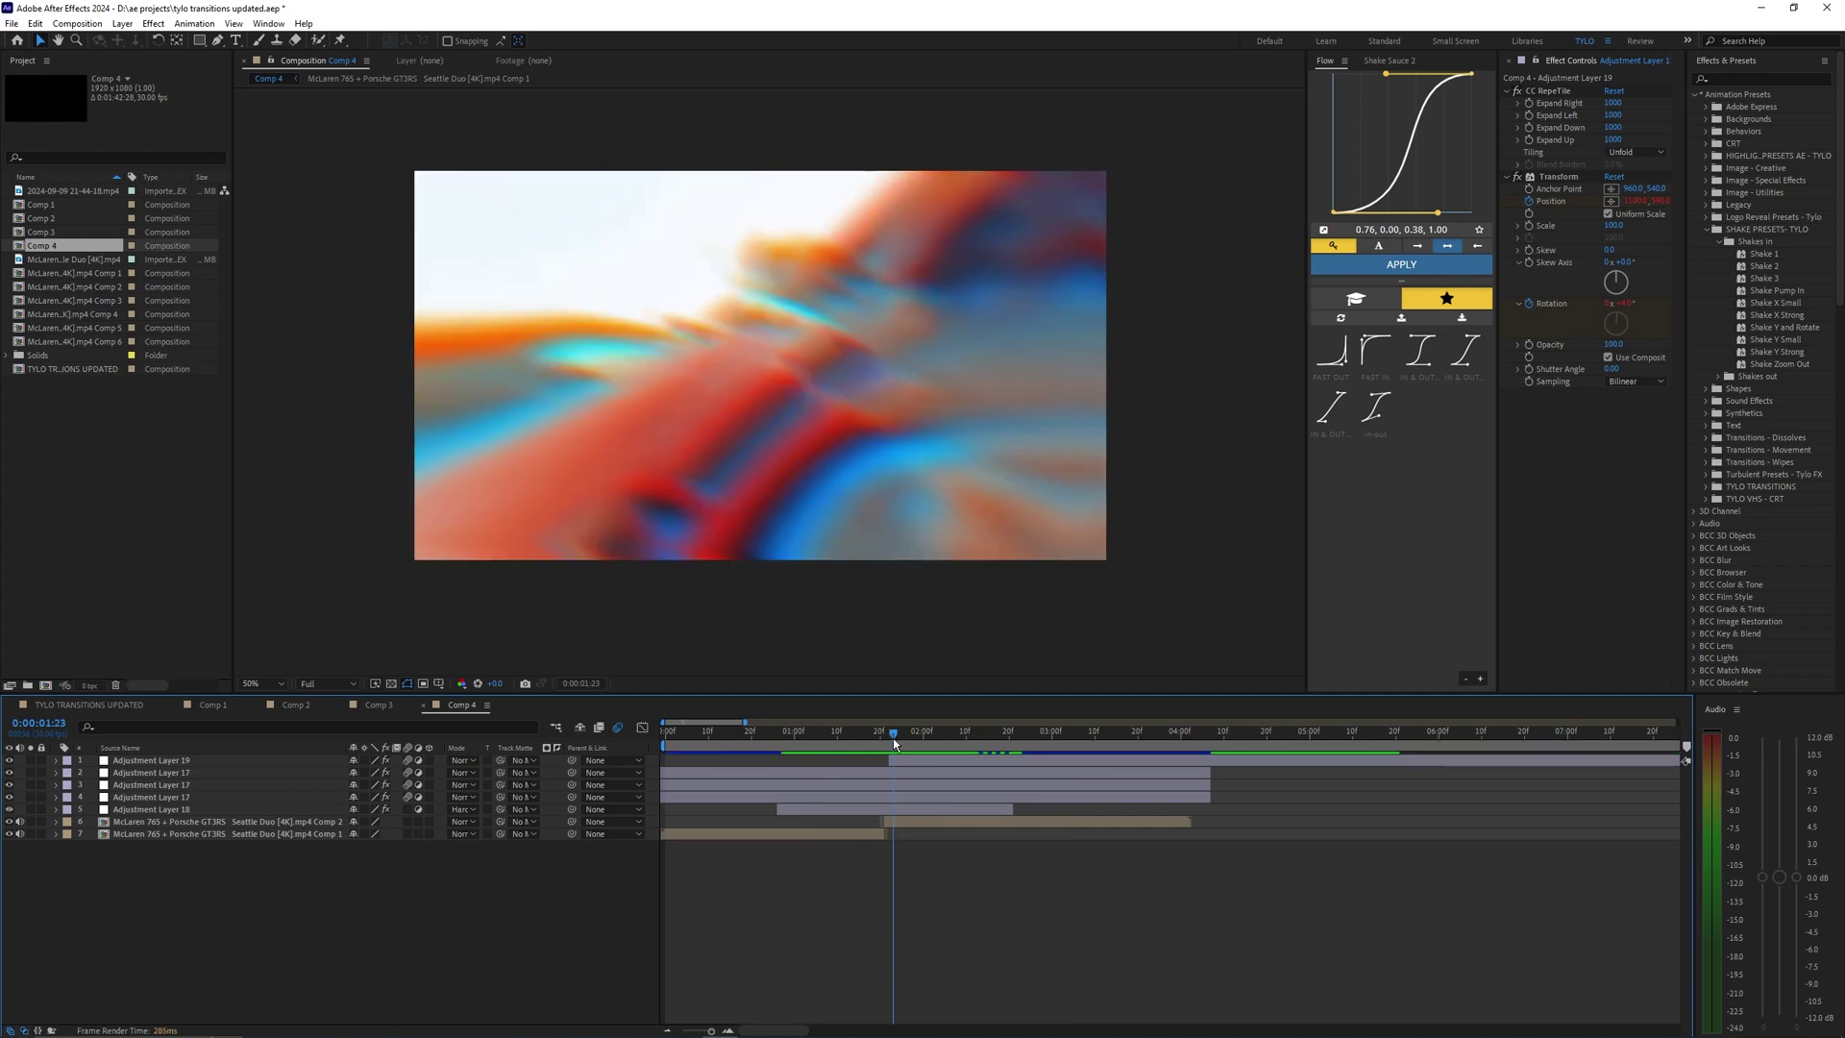
{"action": "left_click", "coordinate": [909, 775]}
{"action": "left_click", "coordinate": [904, 762]}
{"action": "left_click", "coordinate": [887, 738]}
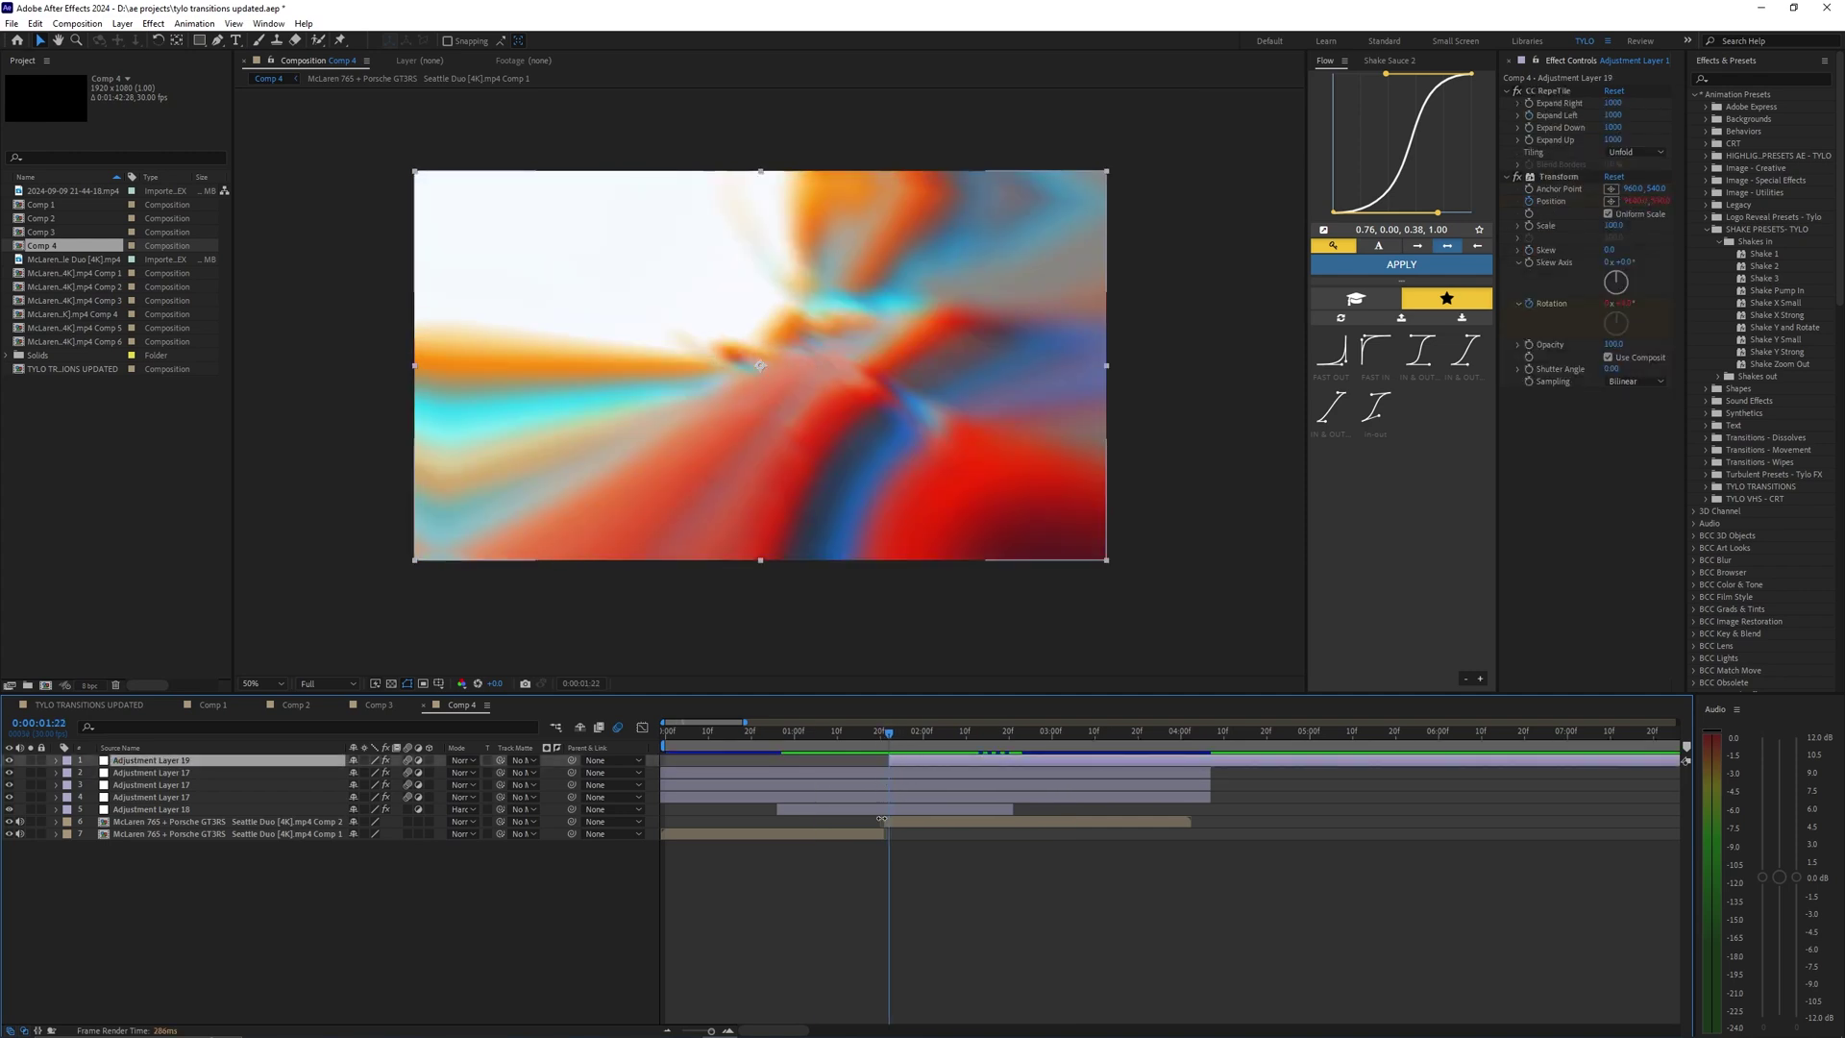
{"action": "left_click", "coordinate": [911, 886]}
{"action": "left_click", "coordinate": [899, 762]}
{"action": "key", "text": "space"}
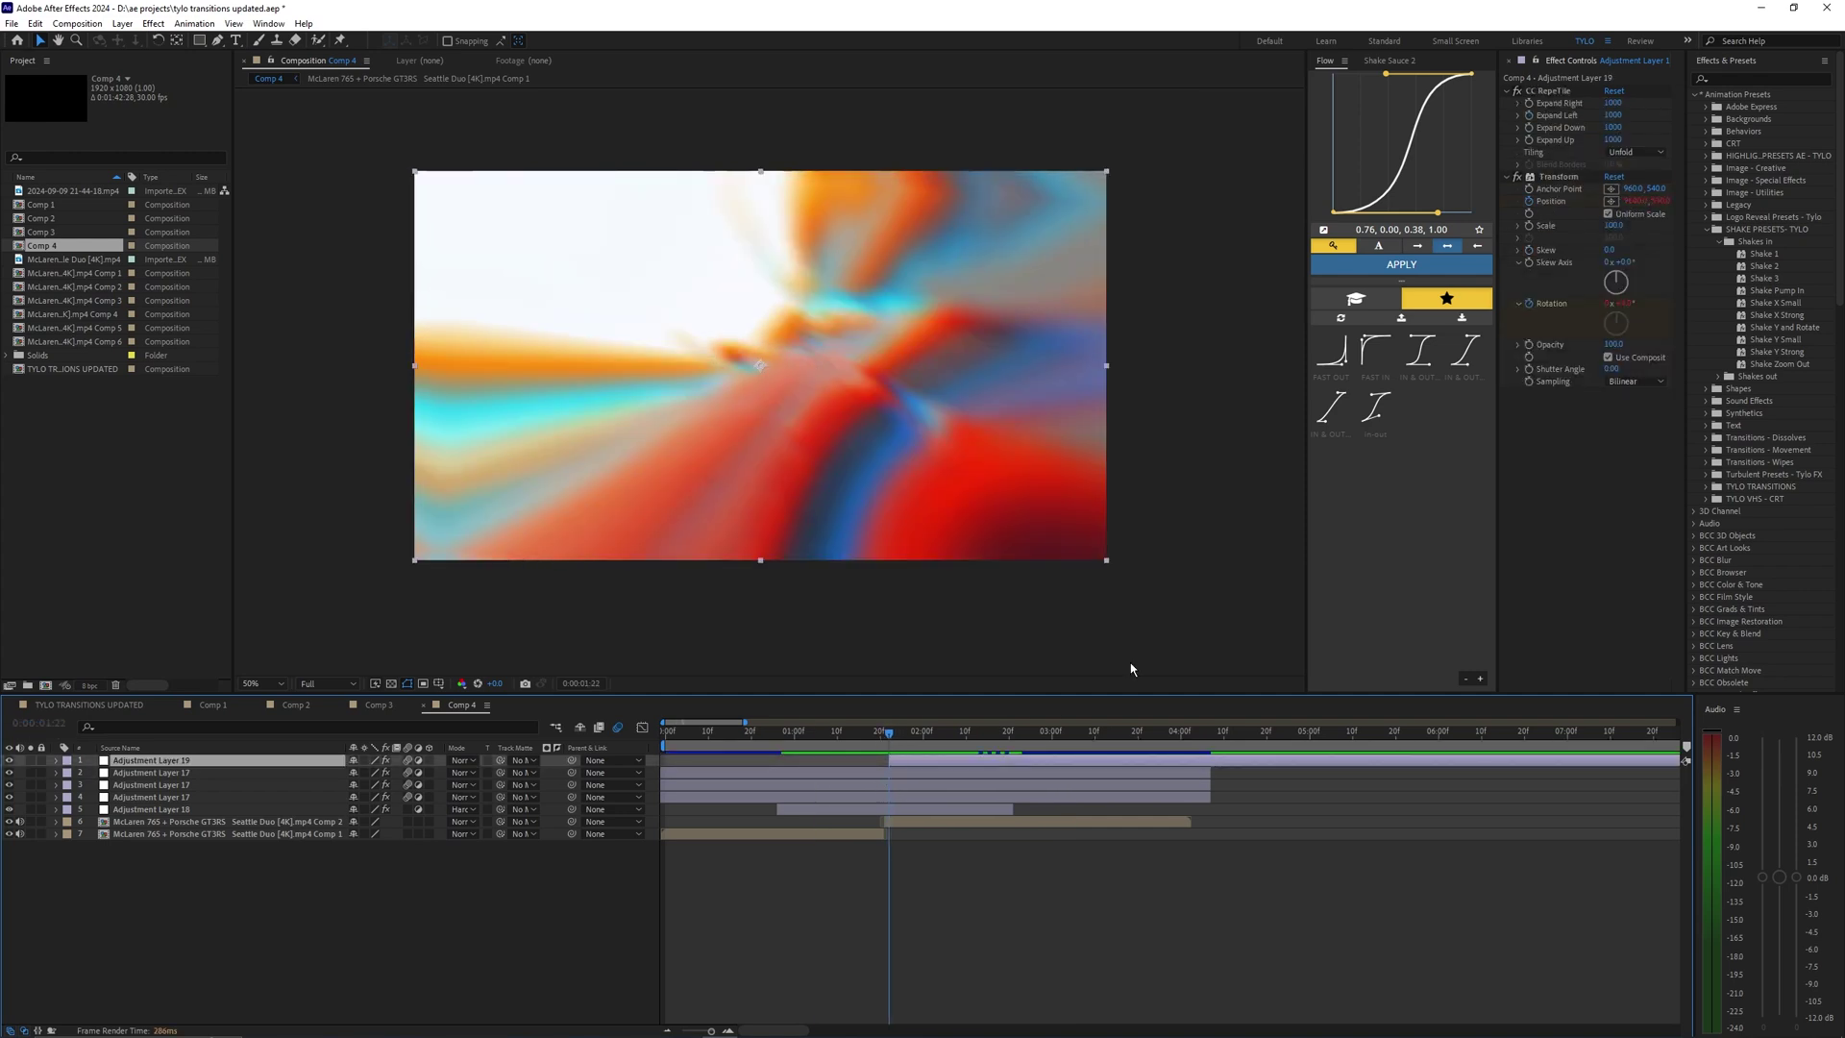
Try to delete the CC RepeTile and Transform effects from the top adjustment layer.
{"action": "left_click", "coordinate": [1543, 93]}
{"action": "left_click", "coordinate": [1551, 178], "text": "ctrl"}
{"action": "key", "text": "Delete"}
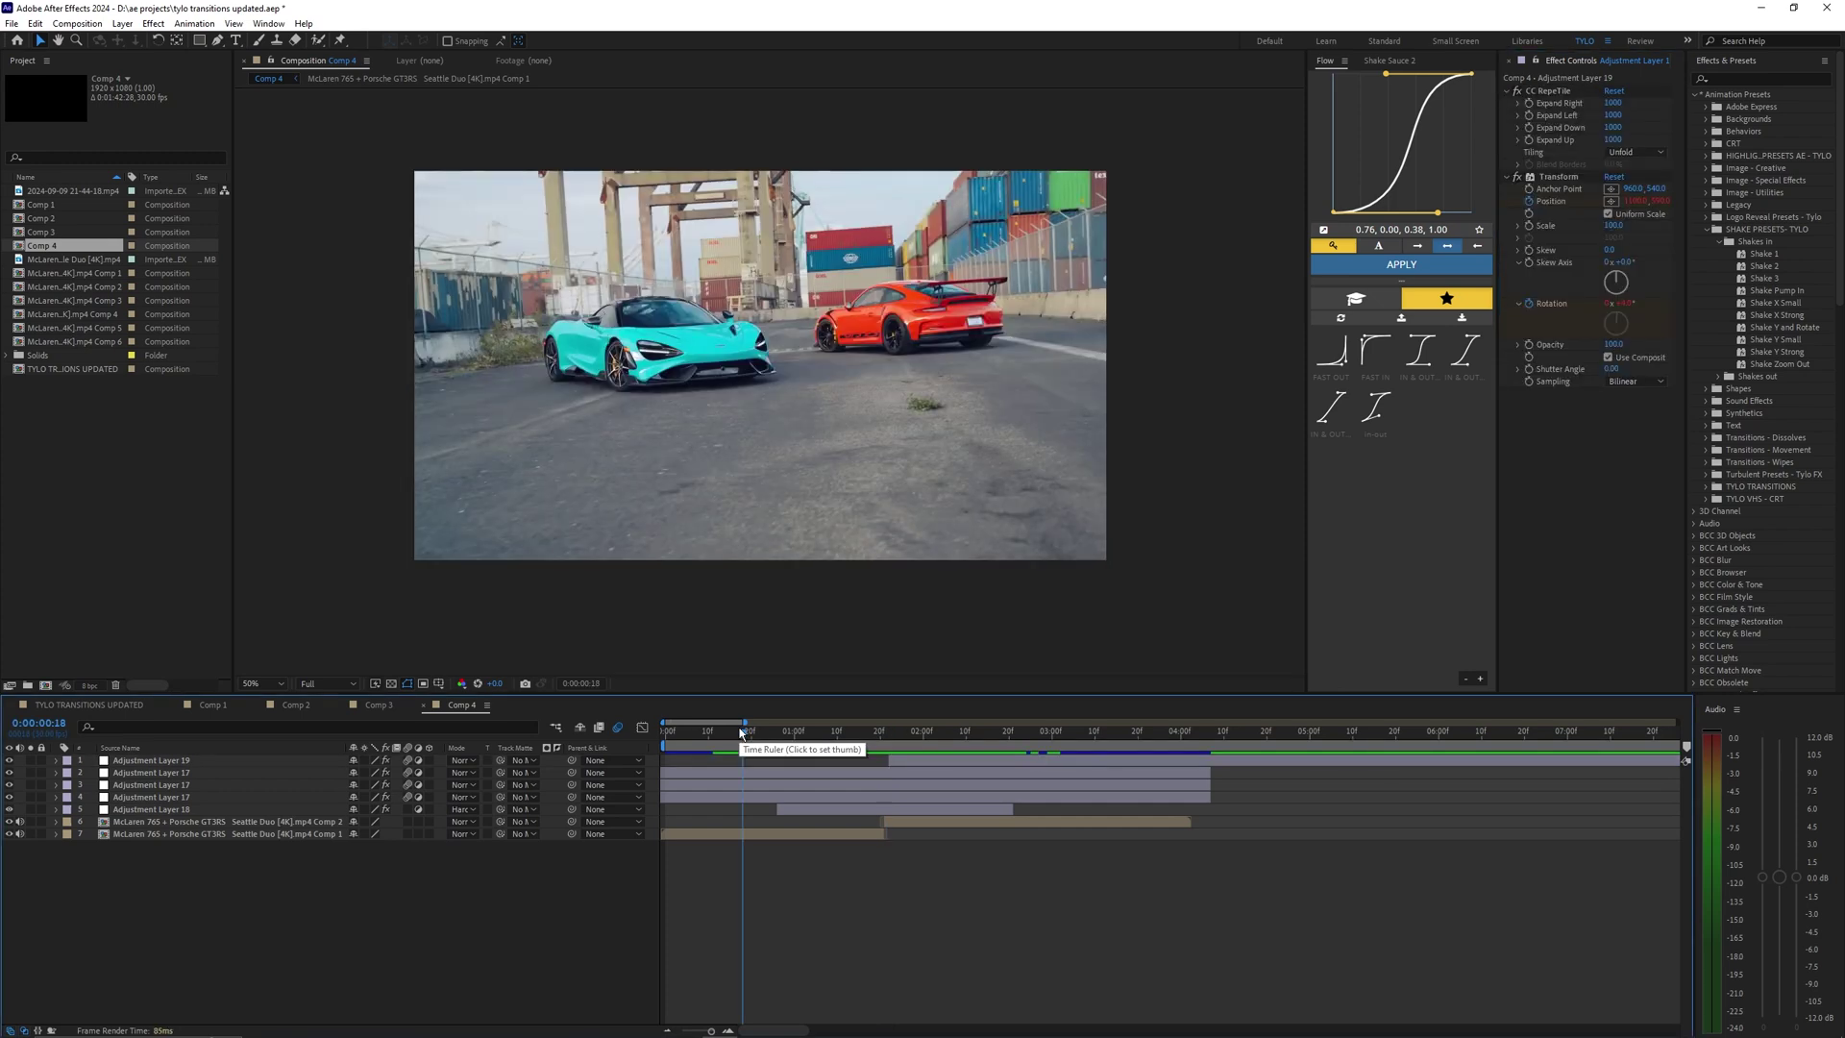
Preview the opening of the composition and scrub back to 0:00:00:20, ahead of the split-color adjustment layer.
{"action": "key", "text": "space"}
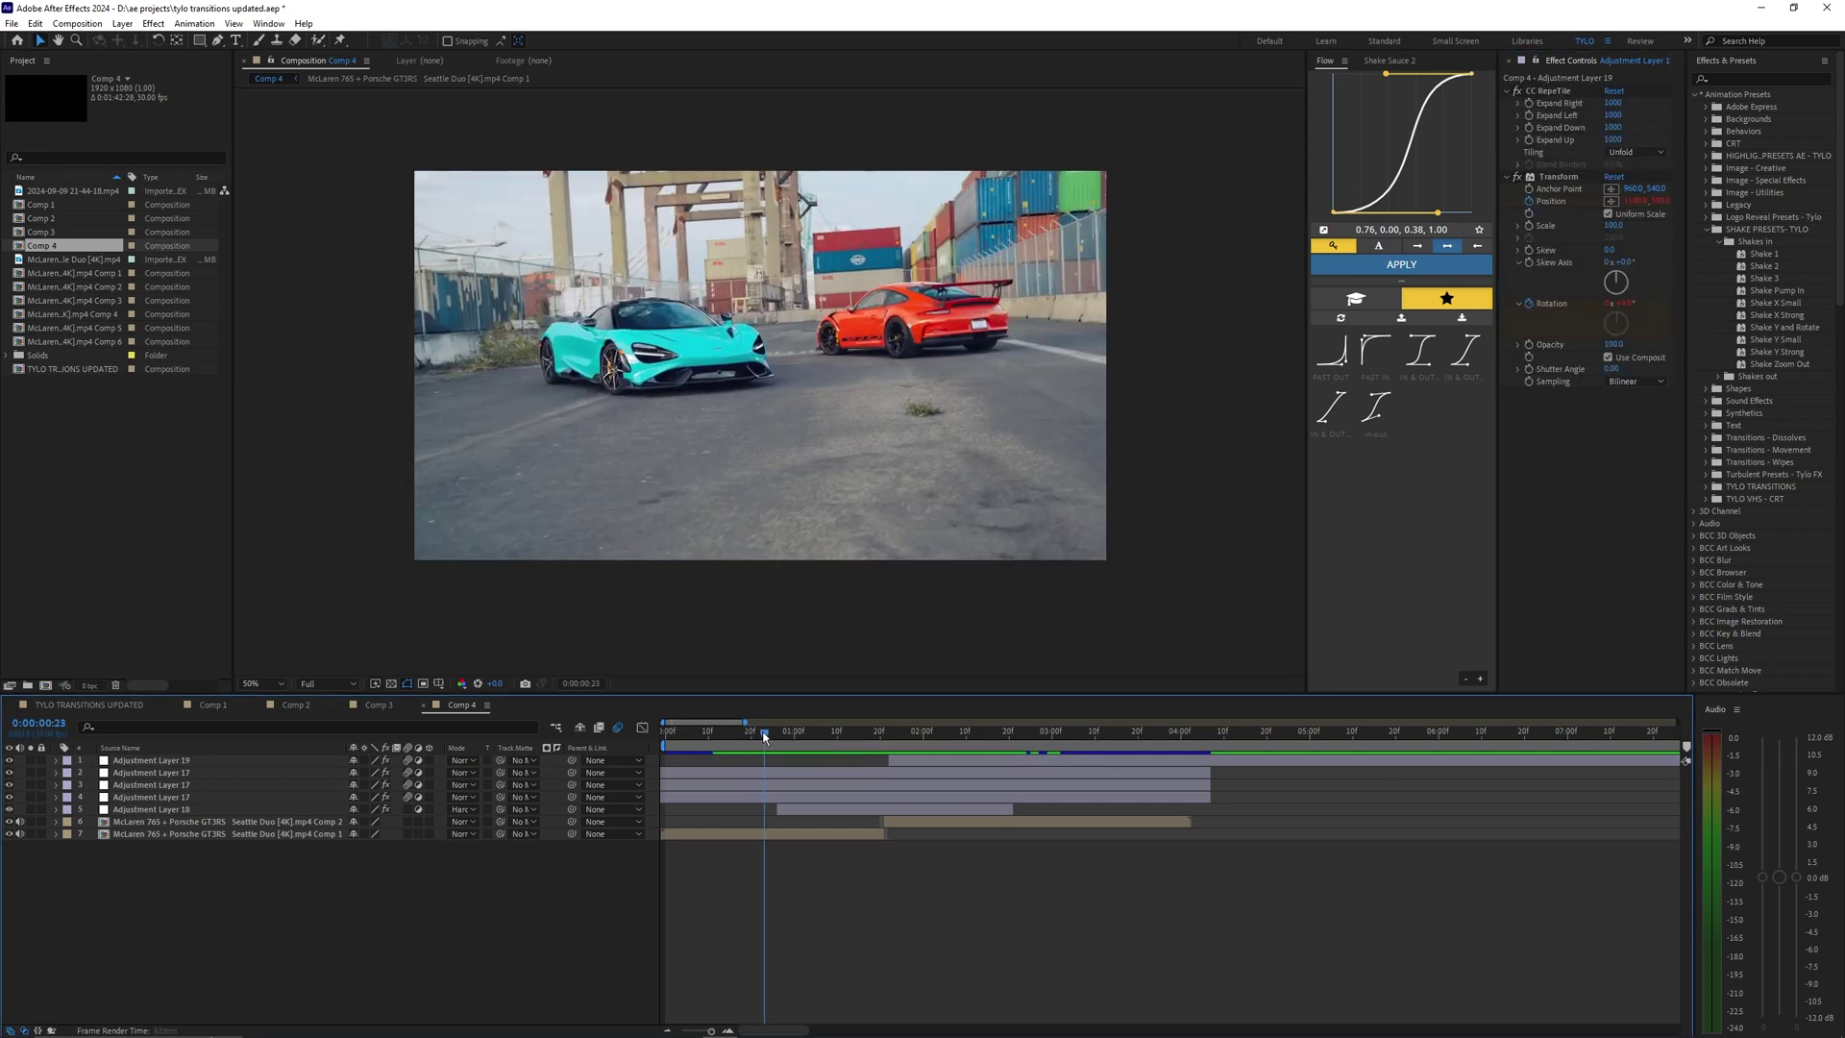
{"action": "left_click", "coordinate": [776, 733]}
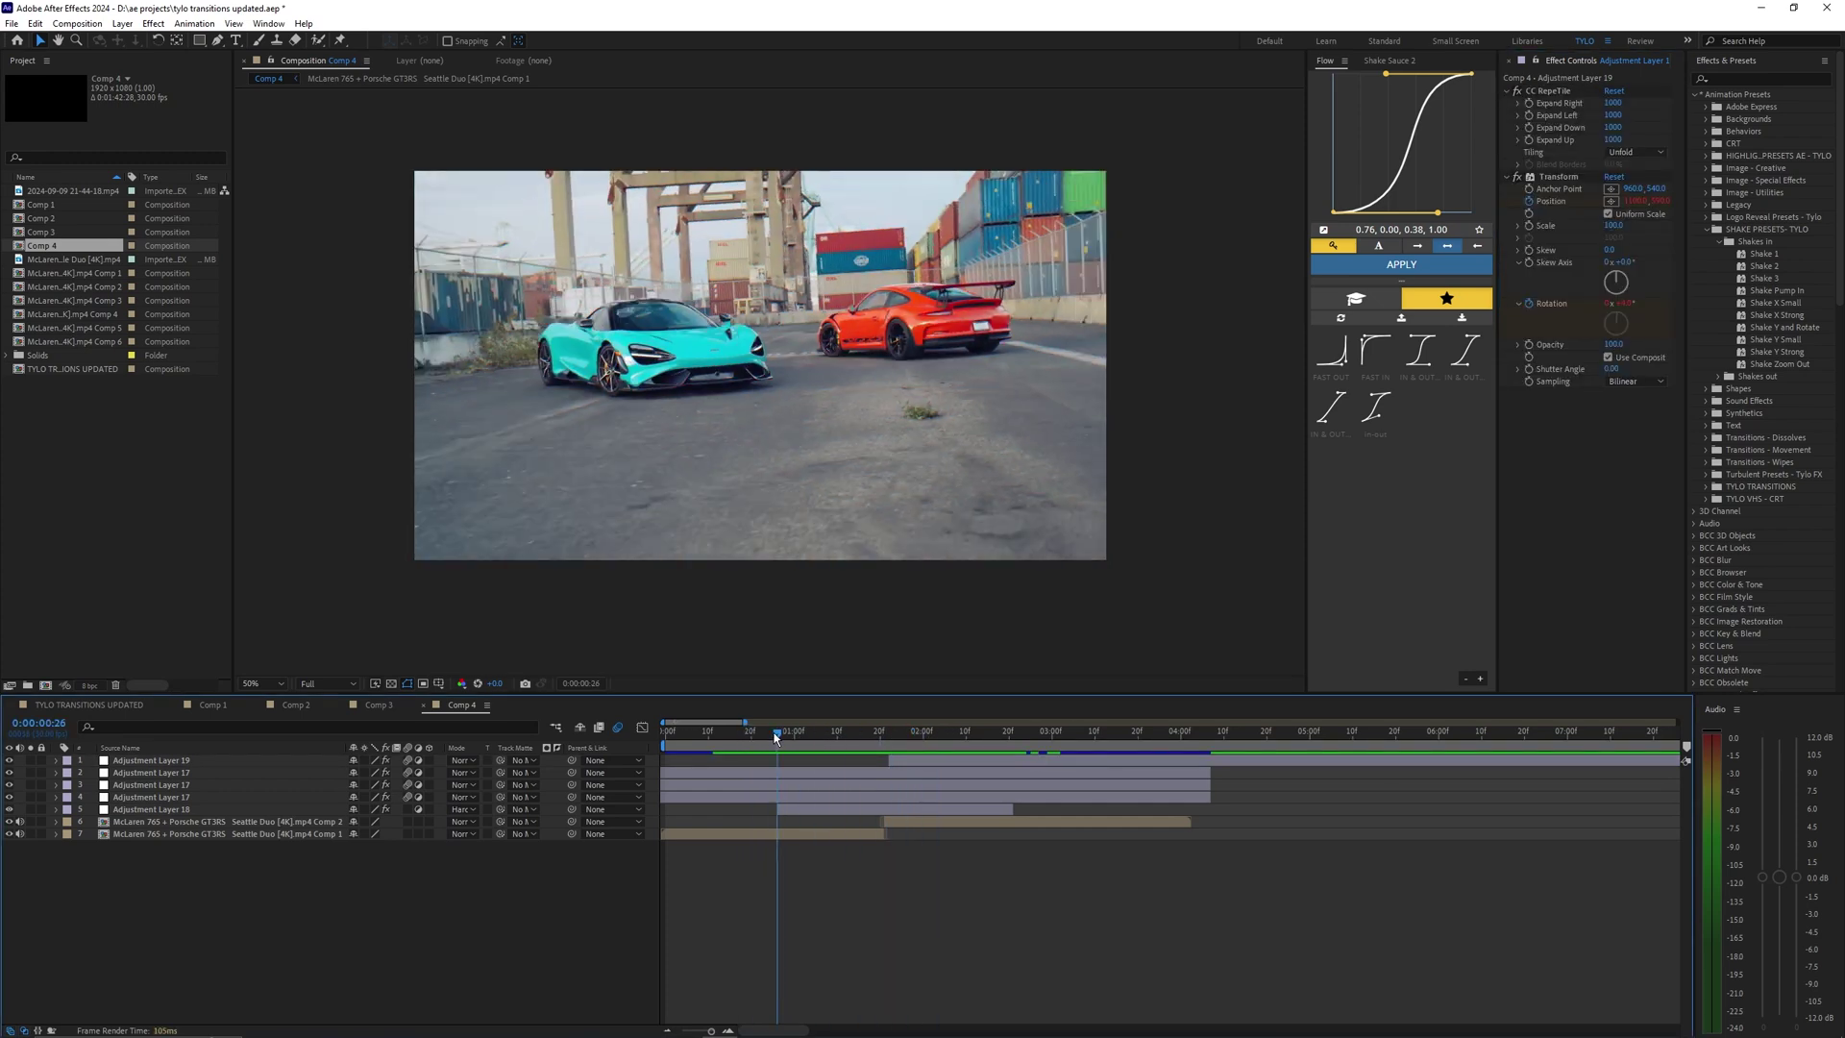
{"action": "mouse_move", "coordinate": [776, 735]}
{"action": "left_mouse_down"}
{"action": "mouse_move", "coordinate": [967, 730]}
{"action": "mouse_move", "coordinate": [754, 742]}
{"action": "left_mouse_up"}
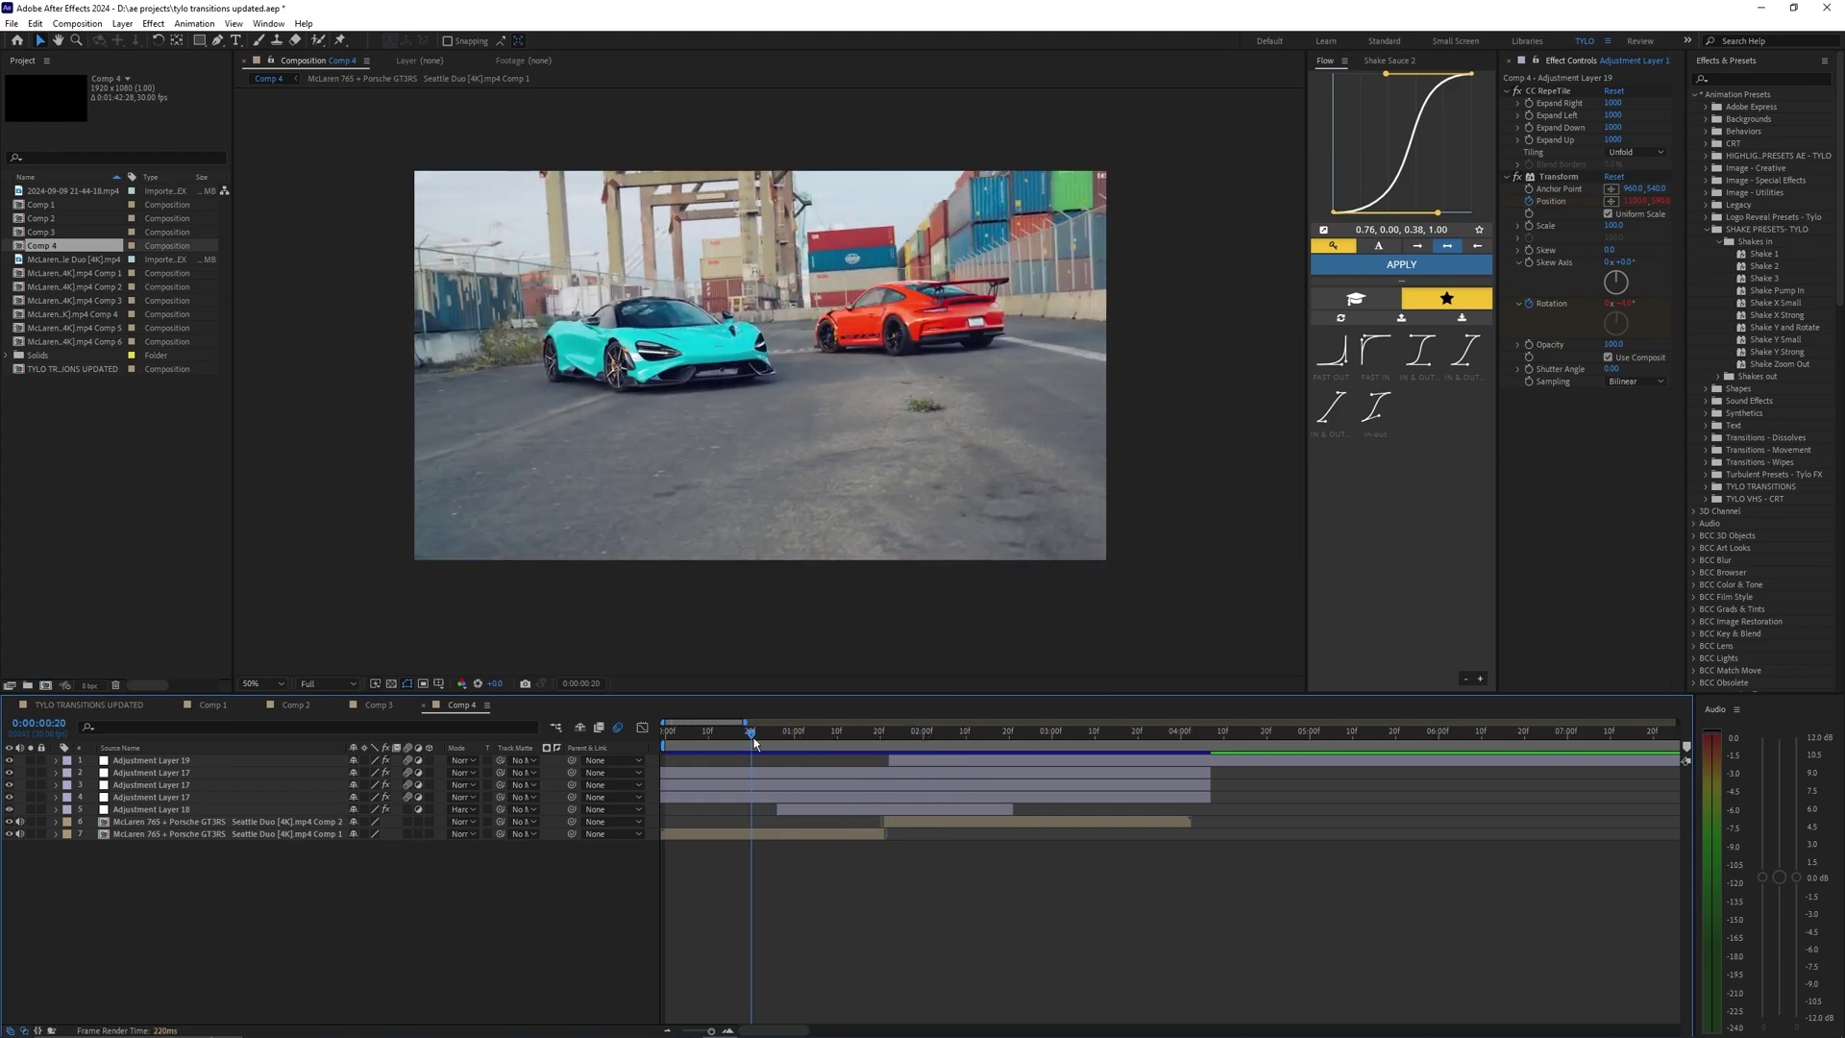